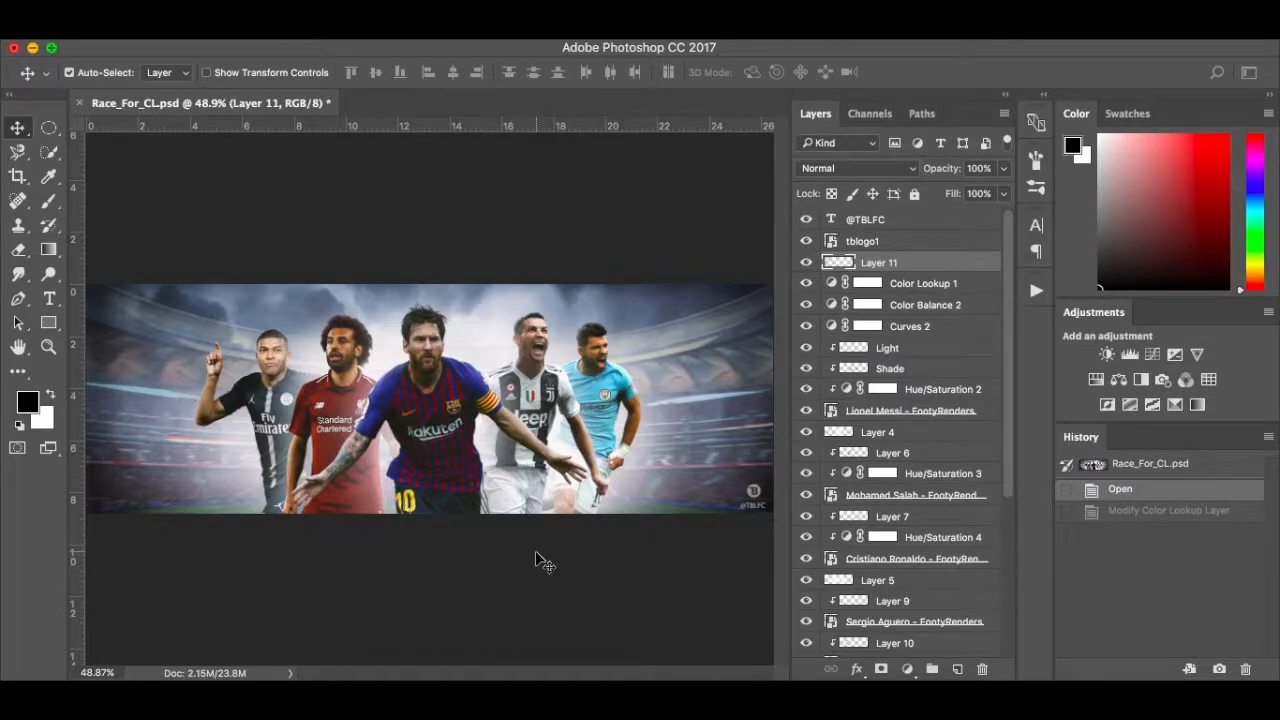
Create a new 1500 x 500 pixel document at 144 pixels/inch with a white background.
key(super+n)
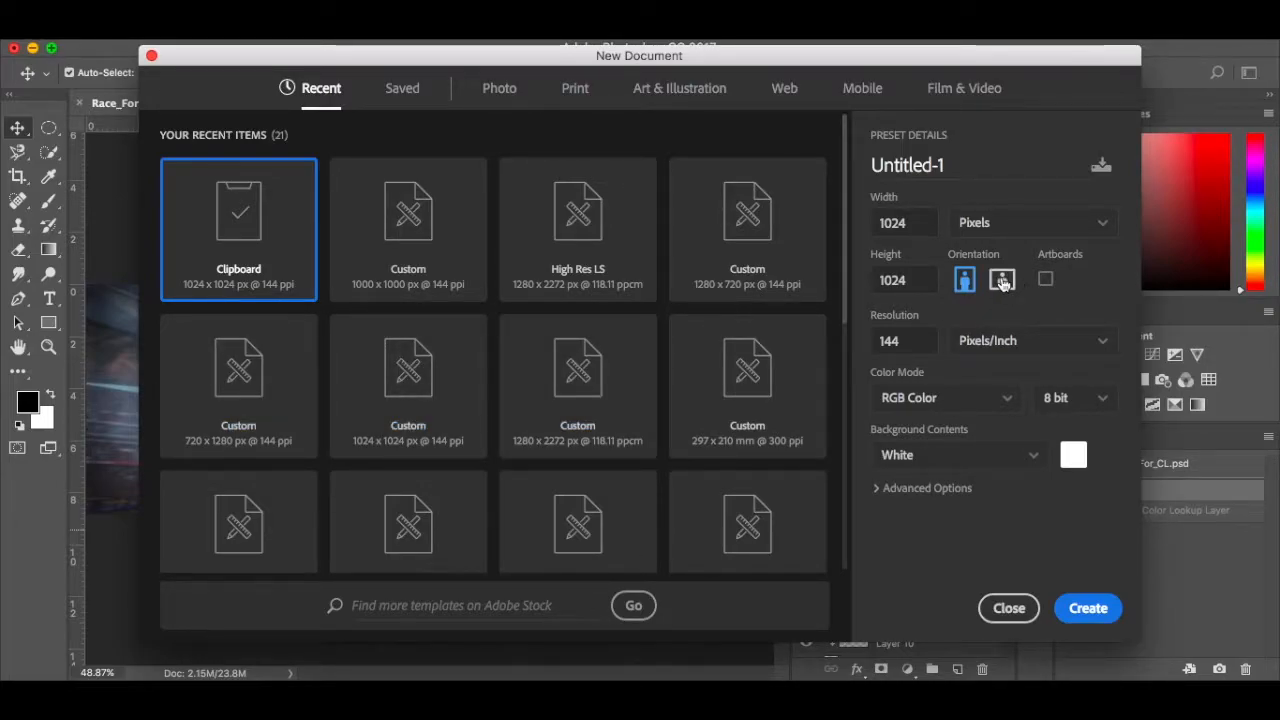
click(917, 222)
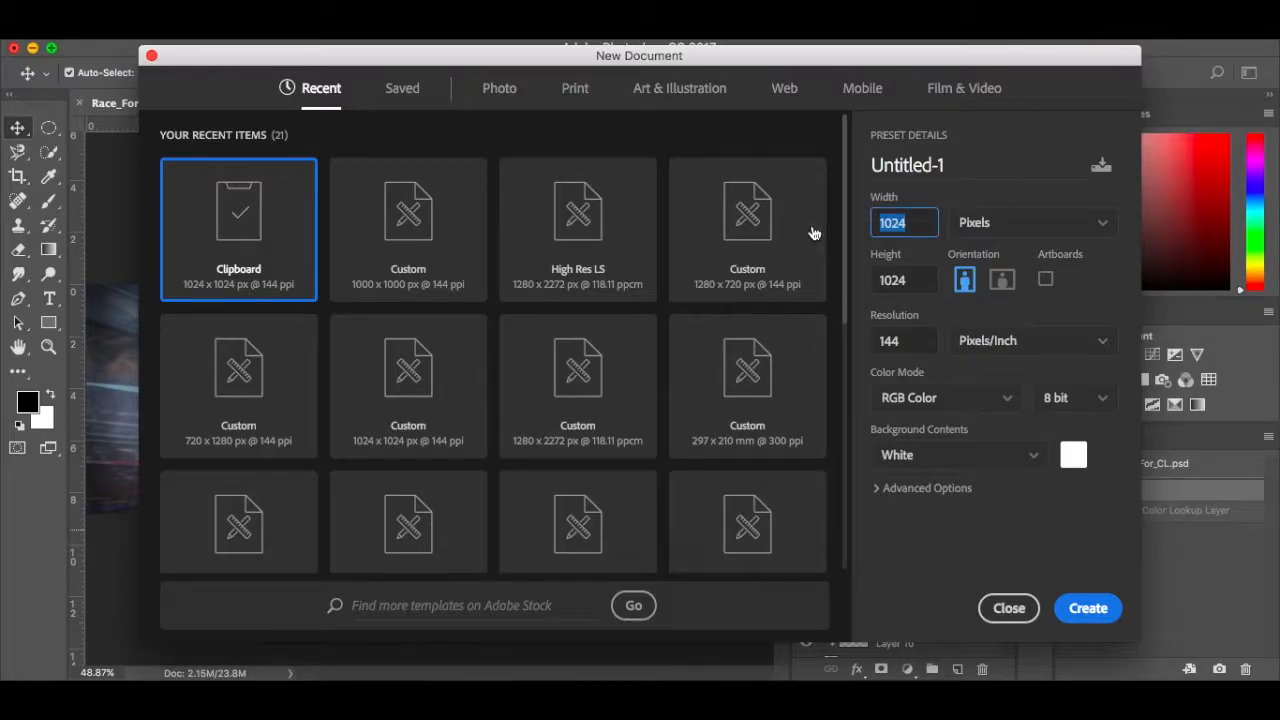
text(1500)
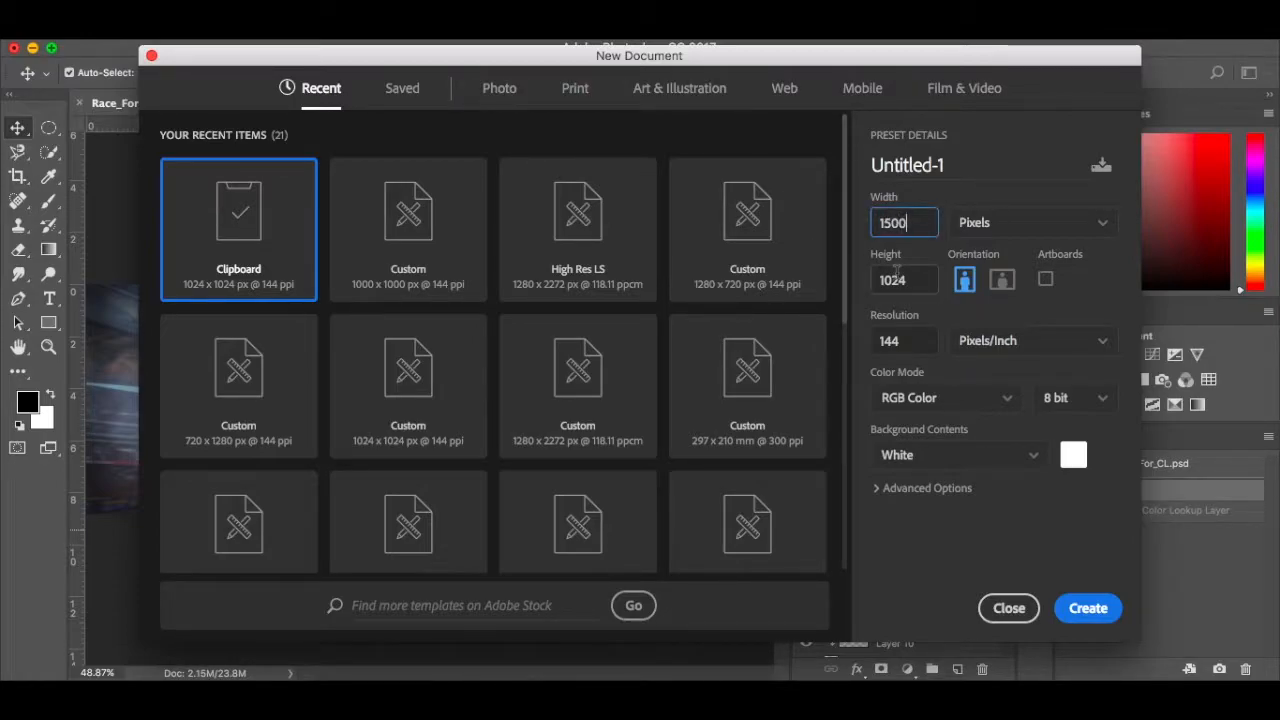
click(914, 280)
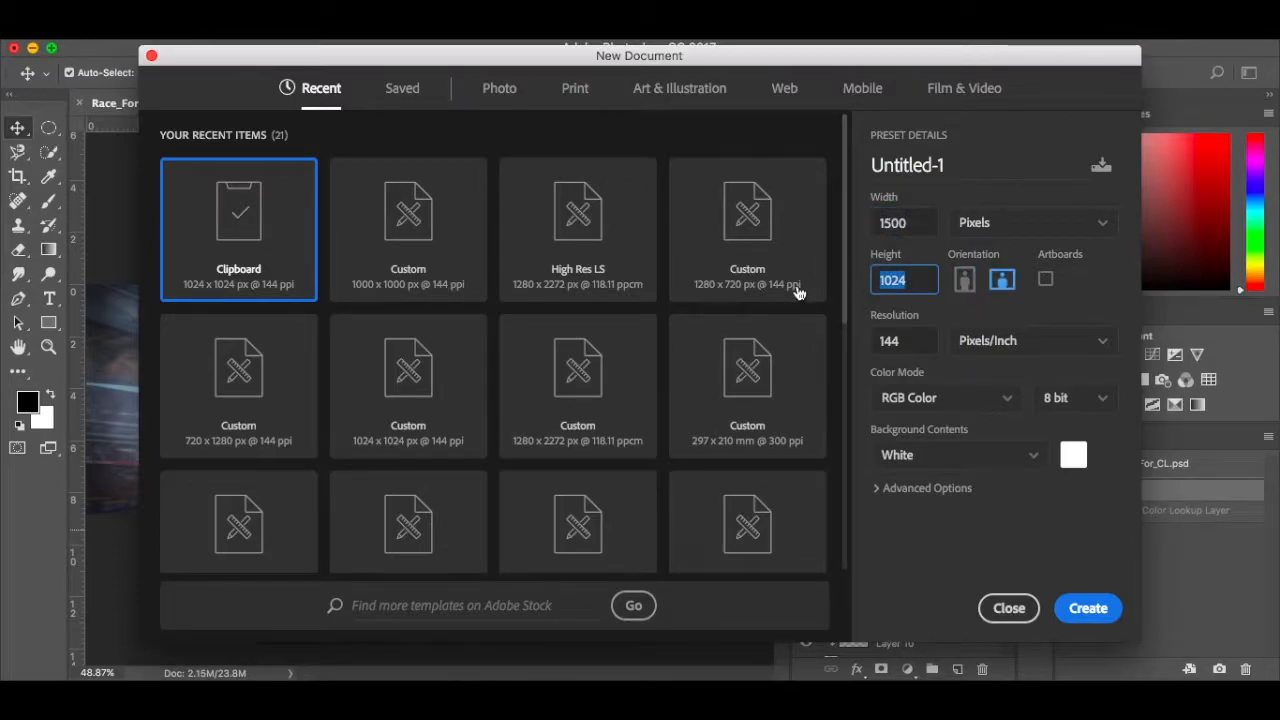
text(500)
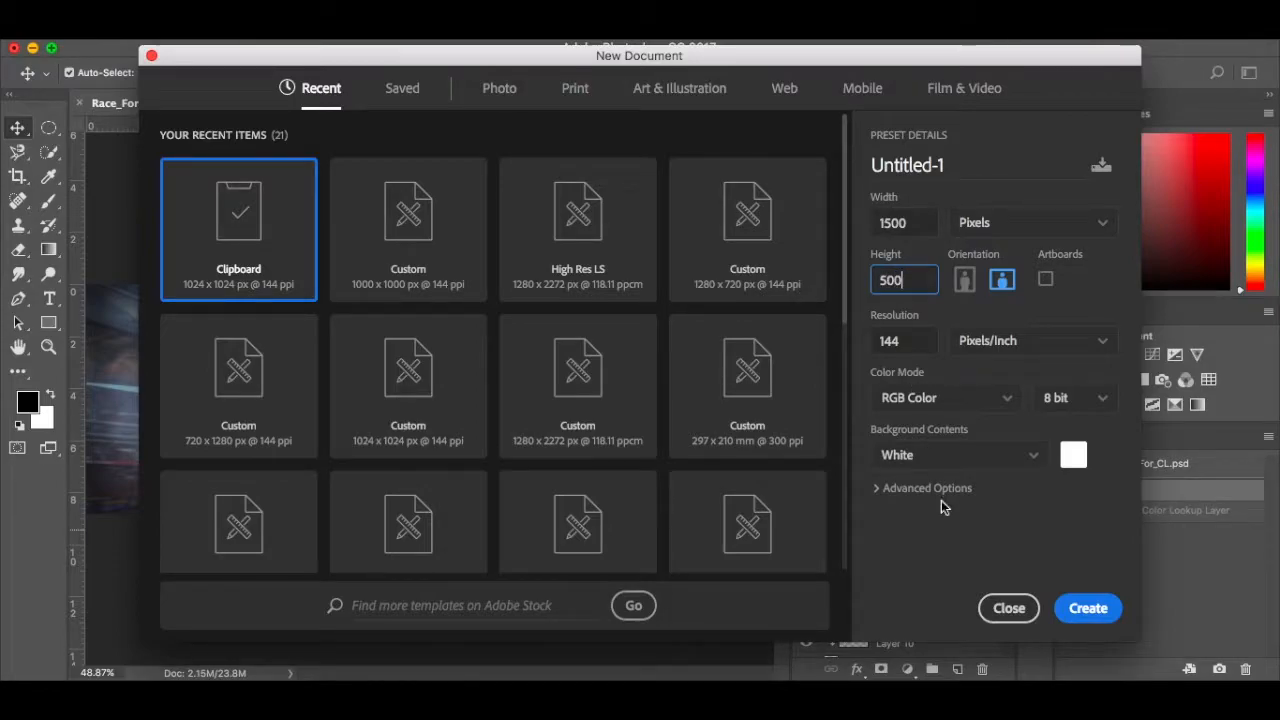
click(1077, 612)
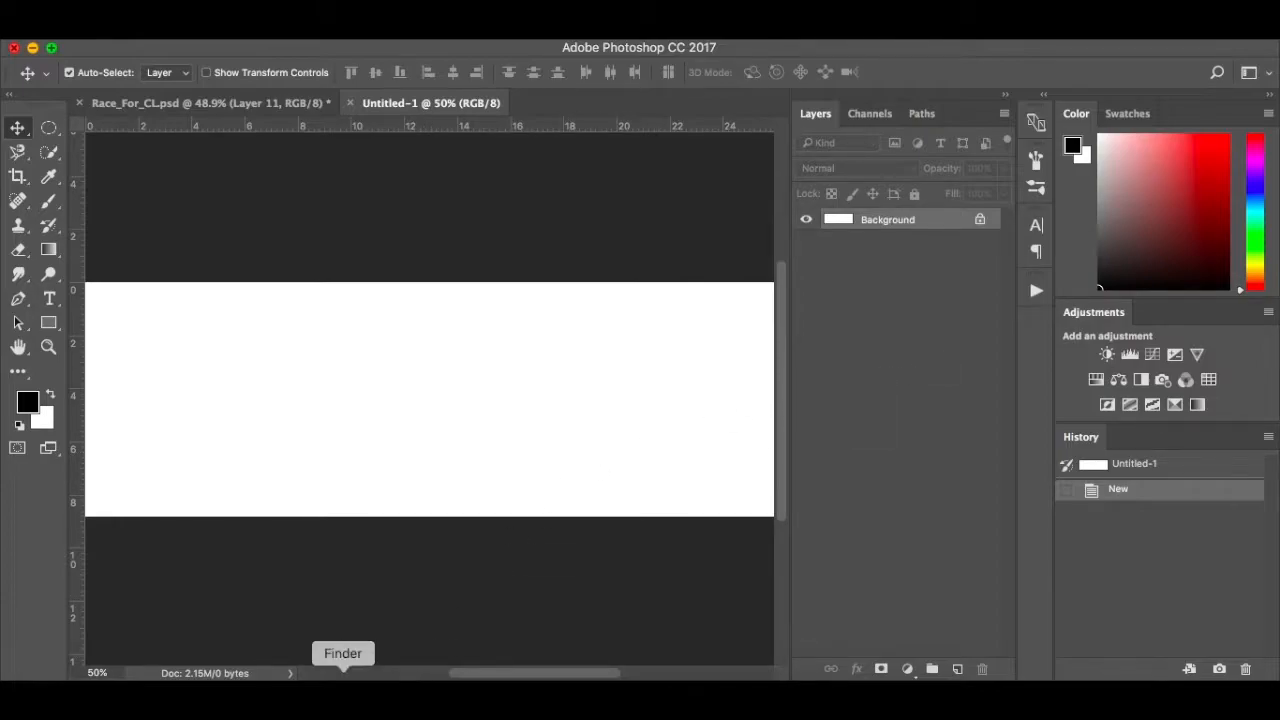
Place the wanda_metropolitano stadium photo, scale it to about 54%, and position it so the sky and stands span the canvas width.
click(343, 695)
drag(719, 222, 387, 421)
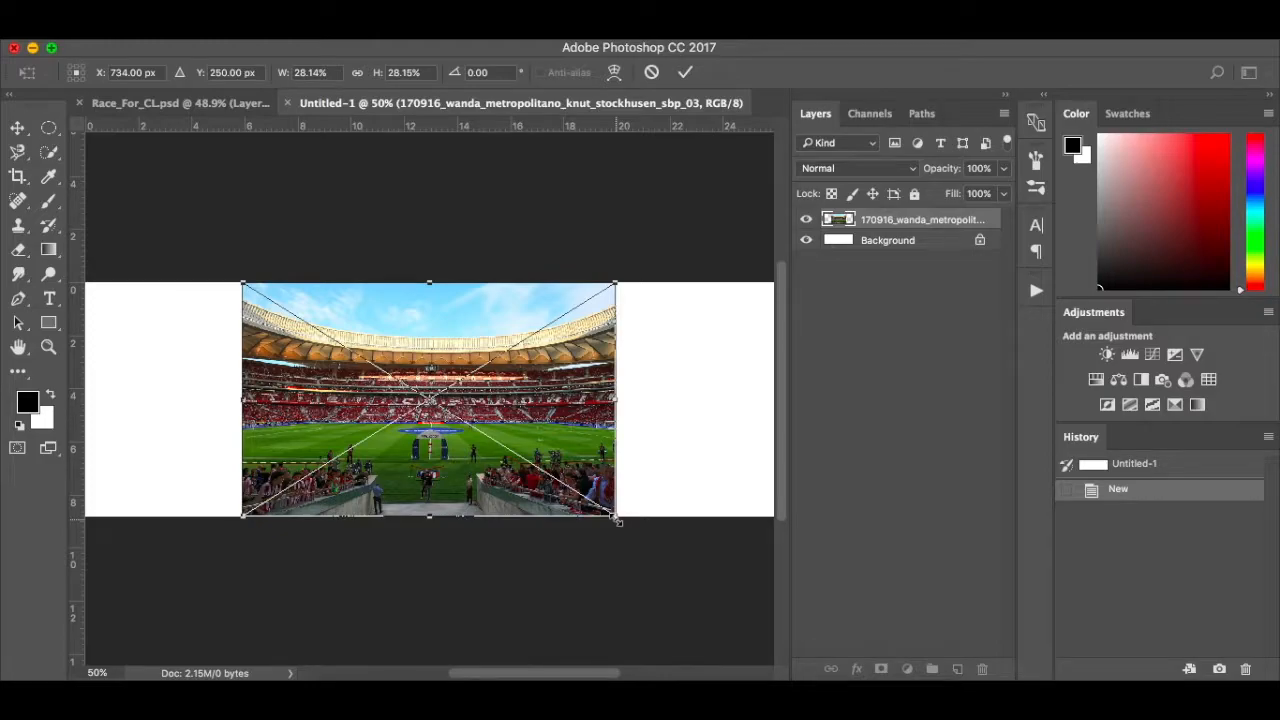
drag(617, 520, 614, 549)
scroll(639, 496, left, 3)
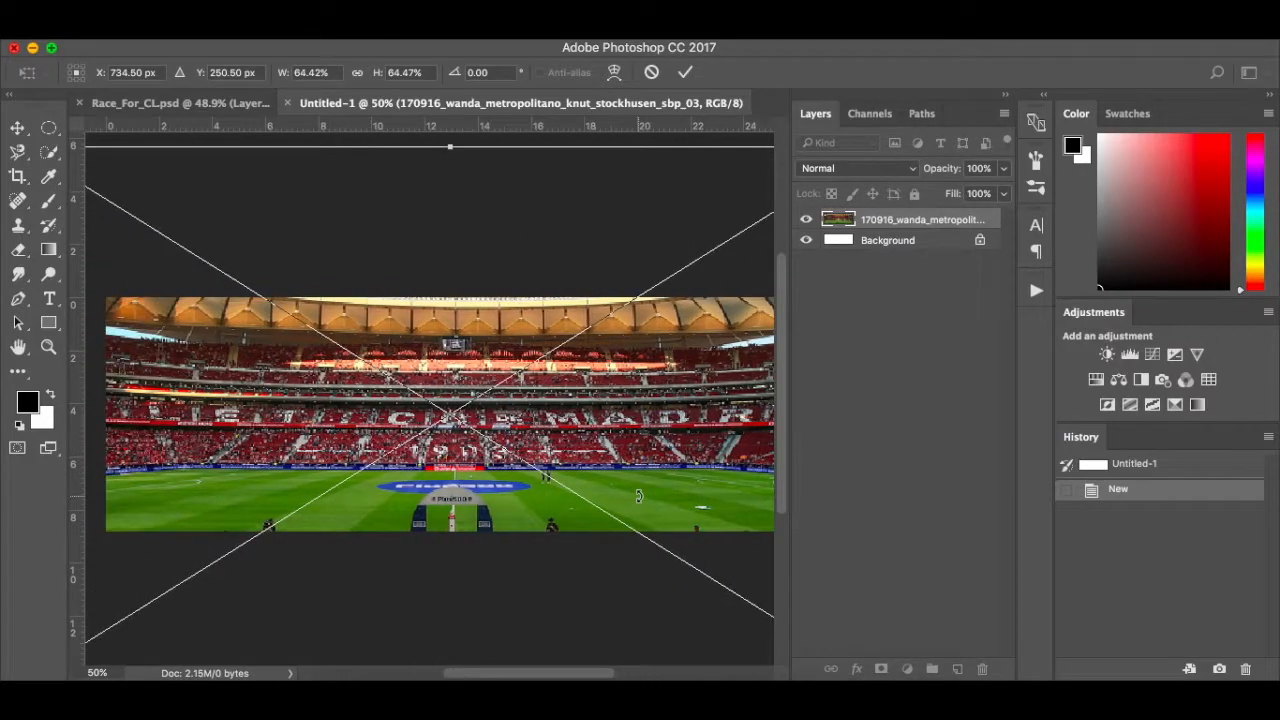
key(super+0)
drag(535, 484, 532, 519)
drag(753, 643, 700, 604)
drag(643, 520, 641, 526)
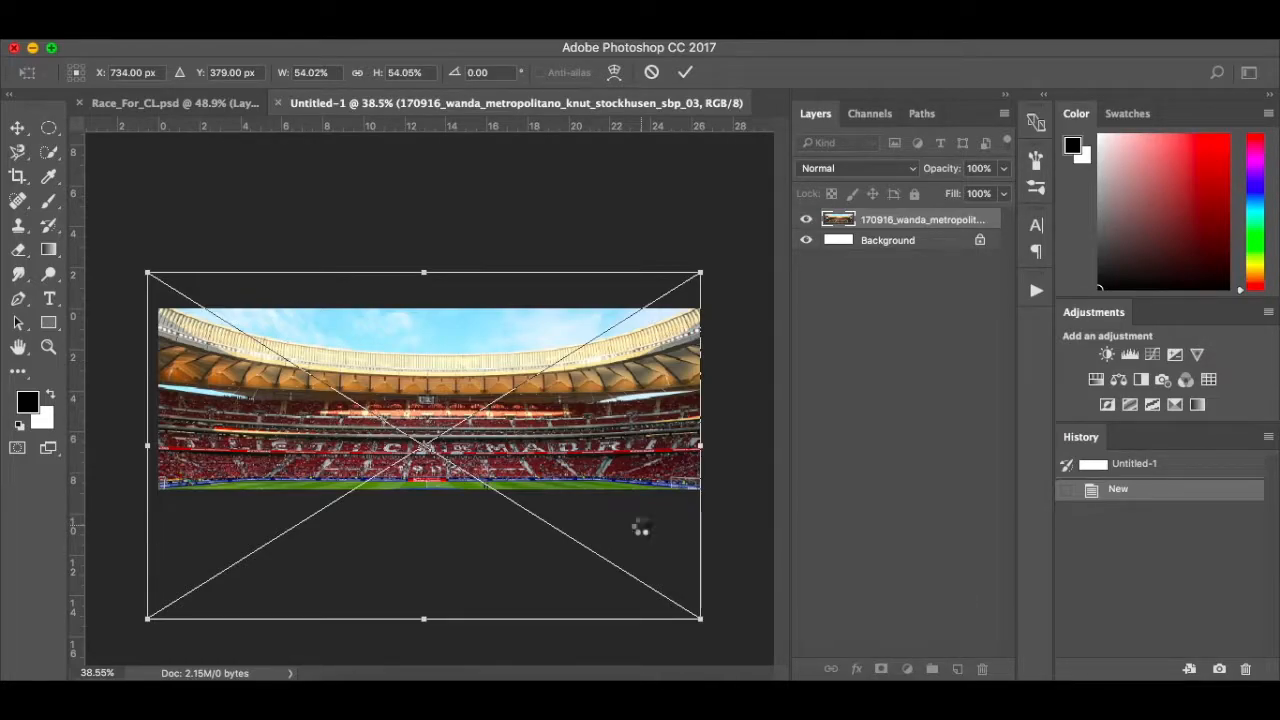
key(Return)
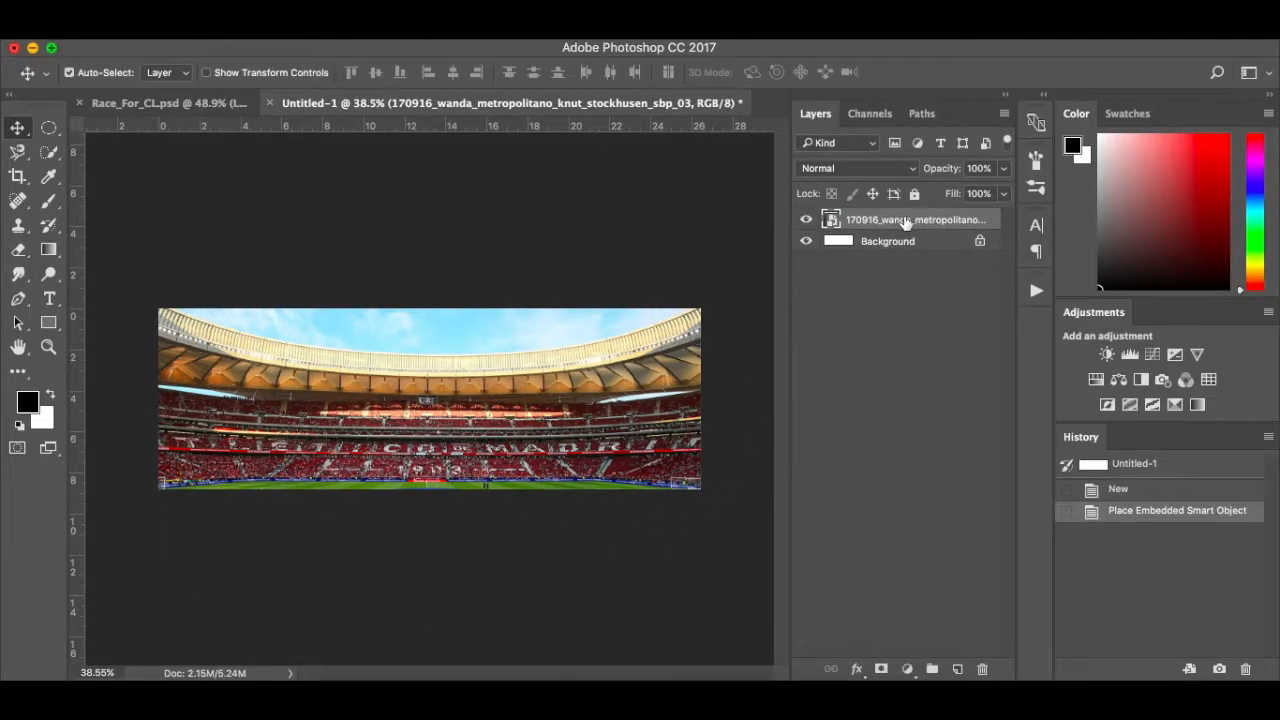
Rename the placed stadium photo's layer as Stadium.
text(Stadium)
key(Return)
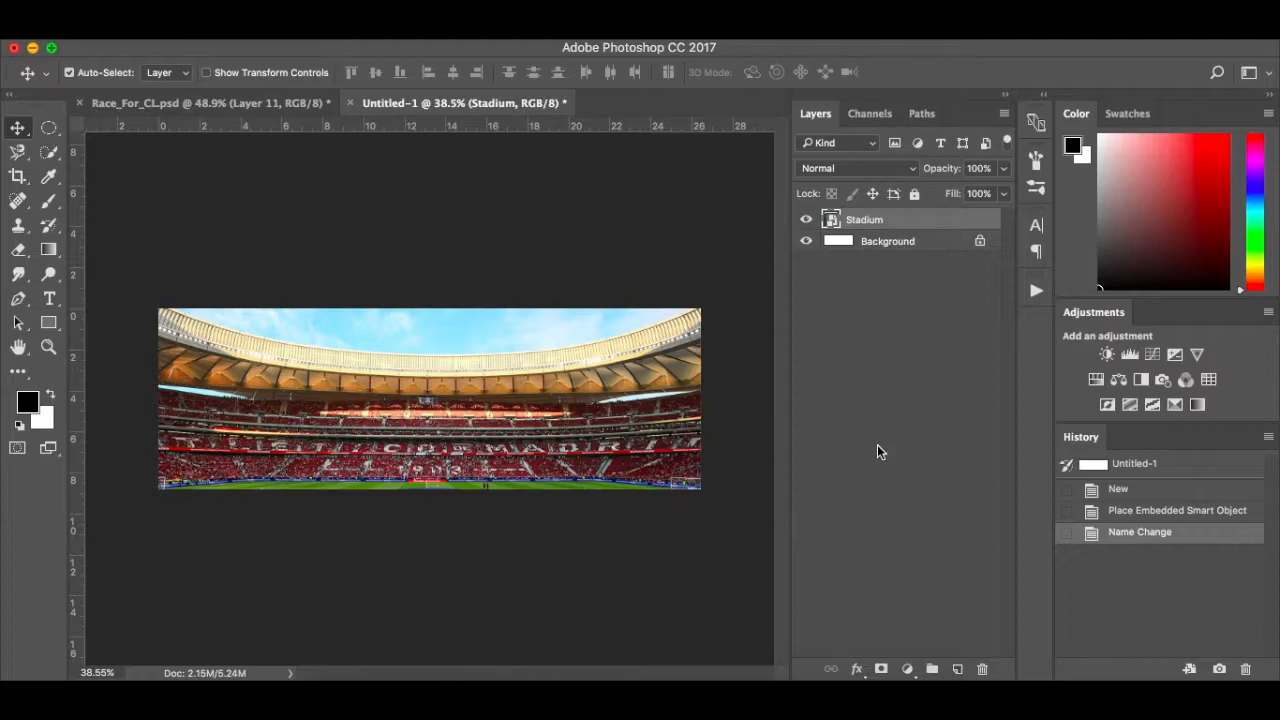
scroll(563, 505, up, 2)
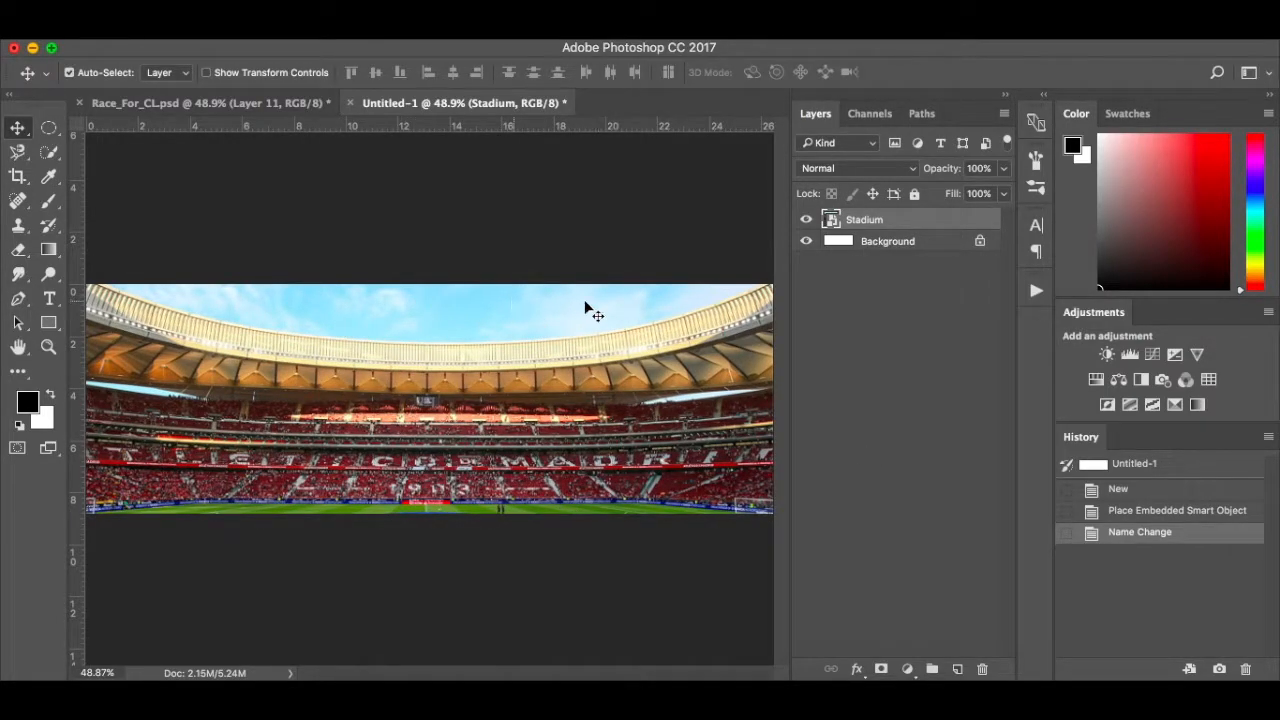
Mask out the sky on the Stadium layer using an inverted Color Range selection from Sampled Colors with fuzziness 160.
click(408, 33)
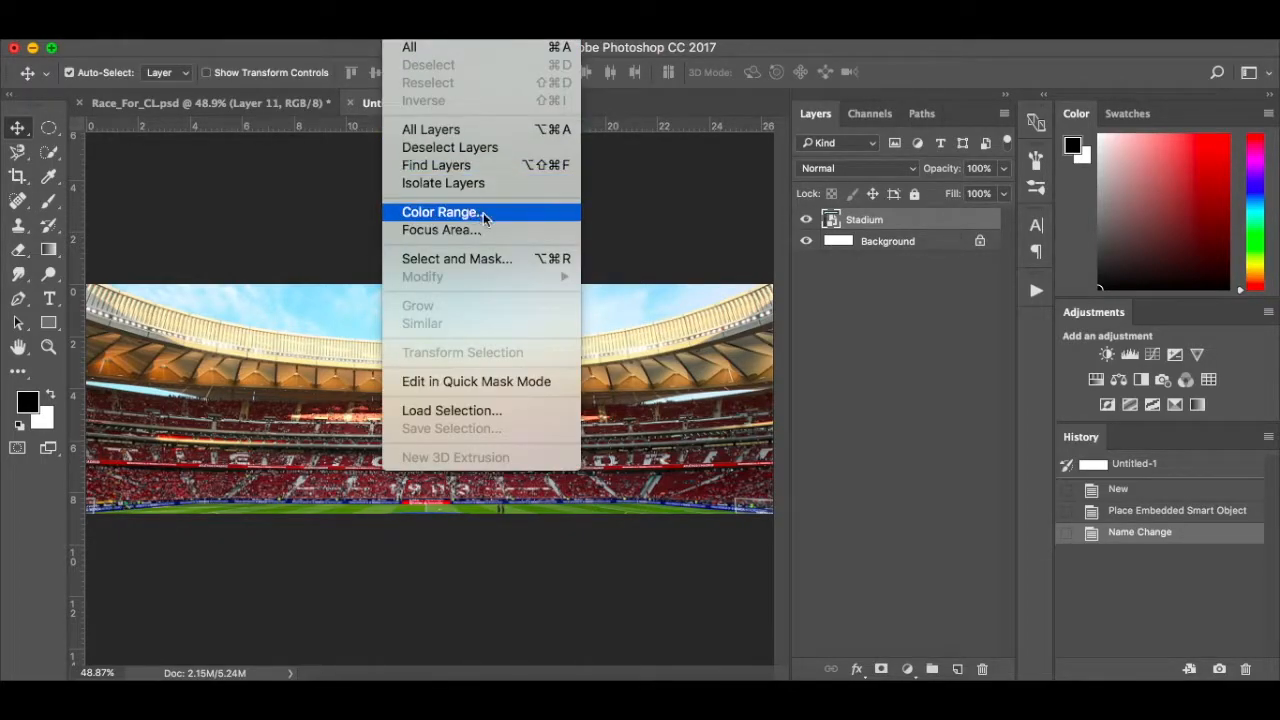
click(517, 214)
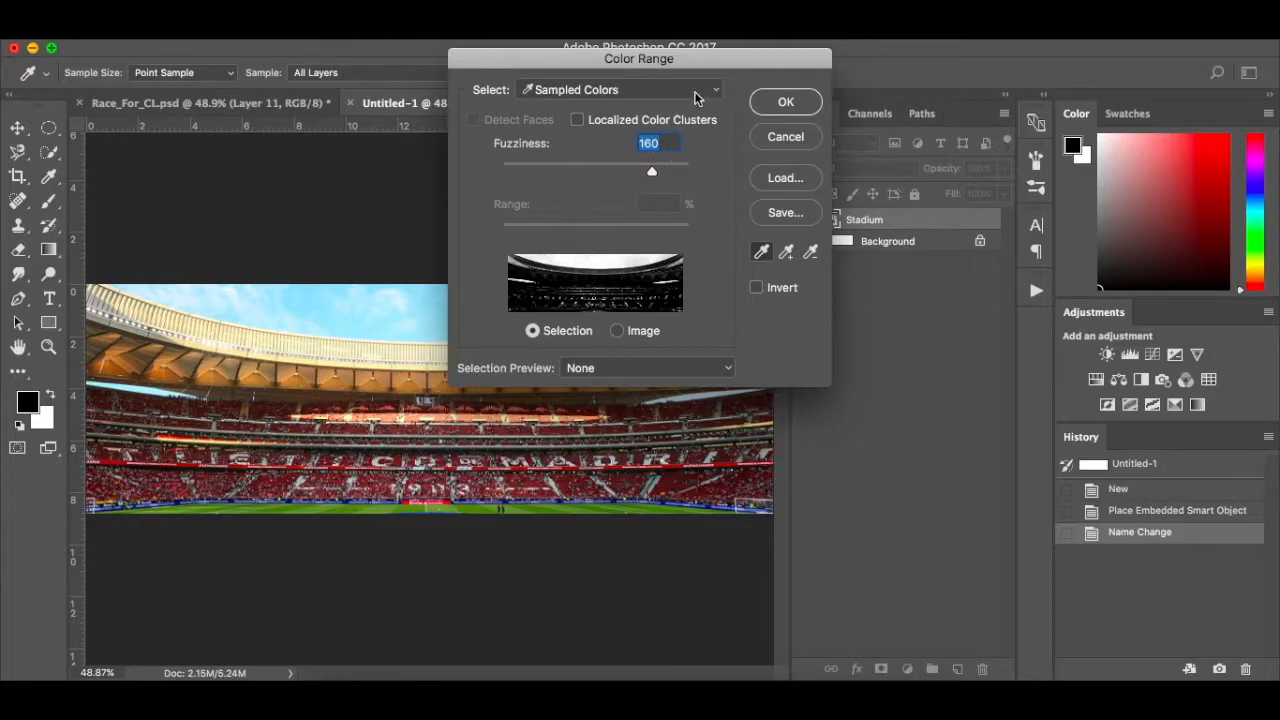
click(786, 102)
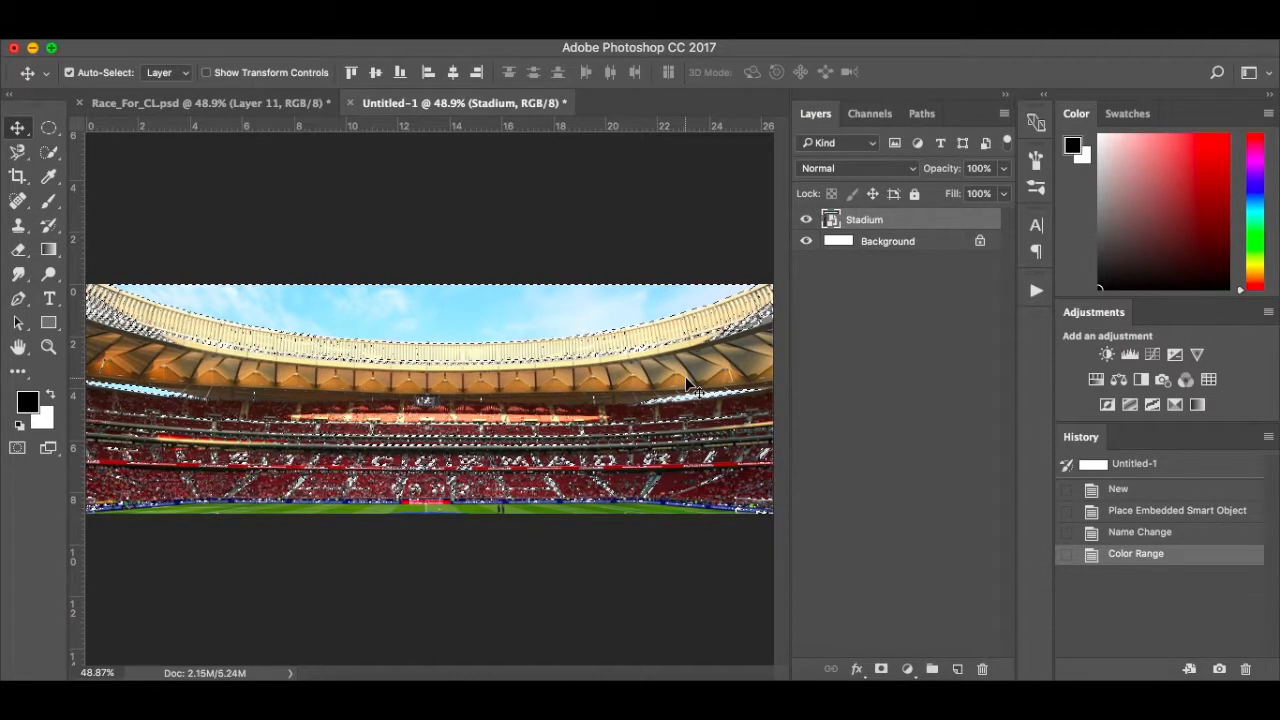
key(super+shift+i)
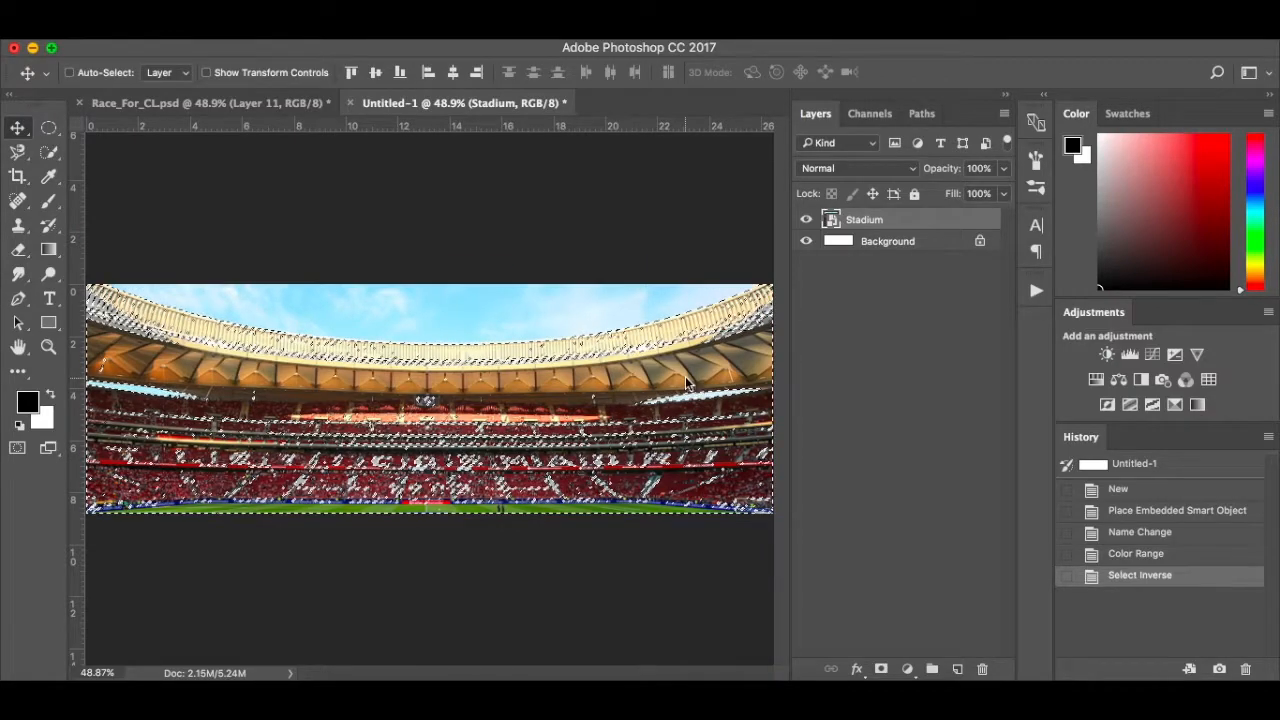
click(882, 670)
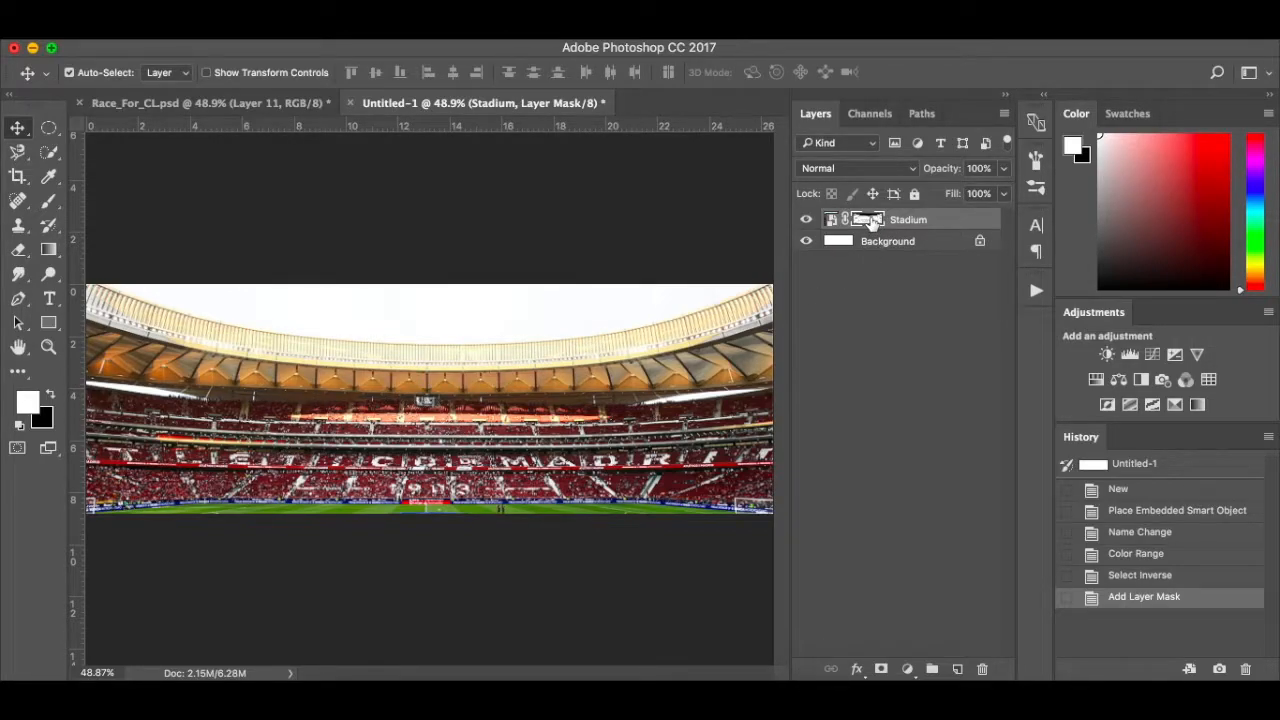
Display the Stadium layer's mask and paint the stands below the roof rim solid white with a hard round brush at 100% flow.
alt+click(870, 222)
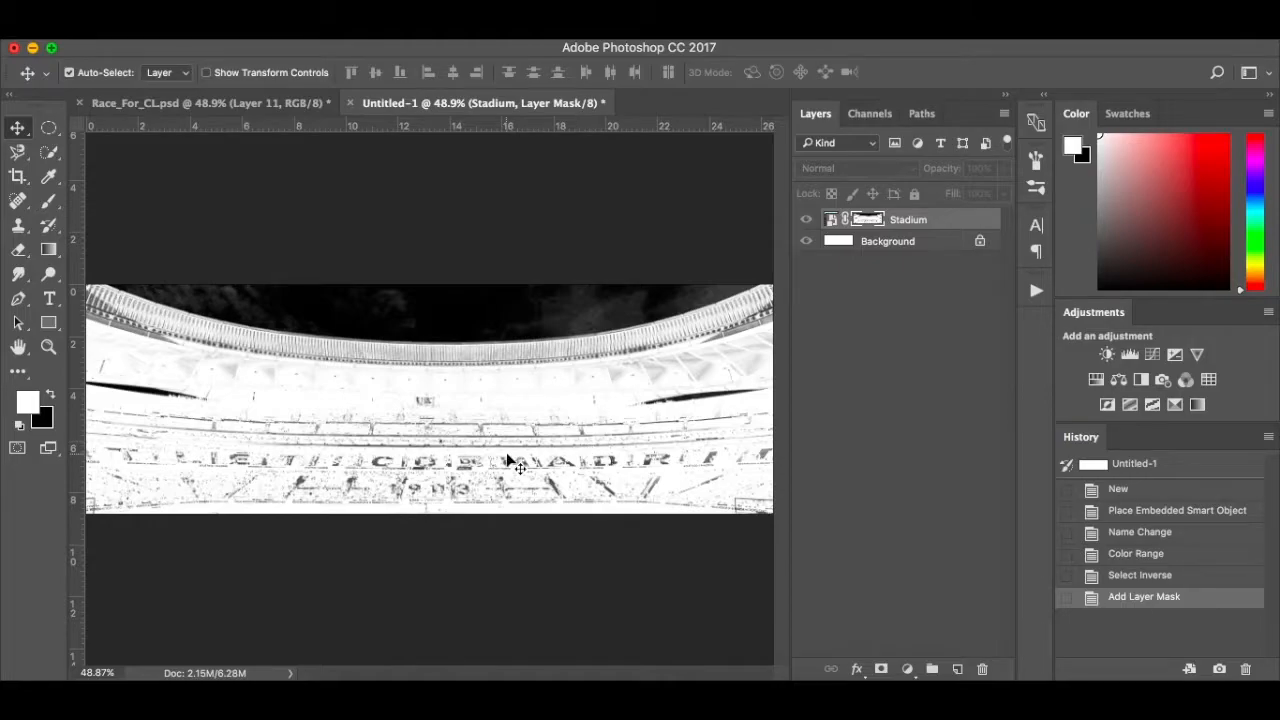
key(b)
right_click(447, 470)
click(505, 564)
mouse_move(307, 476)
mouse_down()
mouse_move(363, 482)
mouse_move(243, 489)
mouse_up()
click(507, 71)
drag(507, 91, 635, 106)
mouse_move(356, 450)
mouse_down()
mouse_move(272, 461)
mouse_move(405, 472)
mouse_move(89, 467)
mouse_move(290, 466)
mouse_move(117, 507)
mouse_move(65, 505)
mouse_move(831, 510)
mouse_move(429, 468)
mouse_move(684, 462)
mouse_move(694, 445)
mouse_move(566, 457)
mouse_move(761, 419)
mouse_move(625, 433)
mouse_move(778, 358)
mouse_move(687, 395)
mouse_move(414, 439)
mouse_move(67, 402)
mouse_move(130, 342)
mouse_move(141, 393)
mouse_move(102, 369)
mouse_move(225, 399)
mouse_move(441, 415)
mouse_move(645, 395)
mouse_move(780, 355)
mouse_move(471, 416)
mouse_move(316, 415)
mouse_move(205, 396)
mouse_move(474, 417)
mouse_move(513, 408)
mouse_move(194, 403)
mouse_move(73, 347)
mouse_move(214, 377)
mouse_up()
key(bracketright)
key(bracketright)
key(bracketright)
key(bracketright)
Paint the sky area of the Stadium mask solid black with the 150 px brush.
key(x)
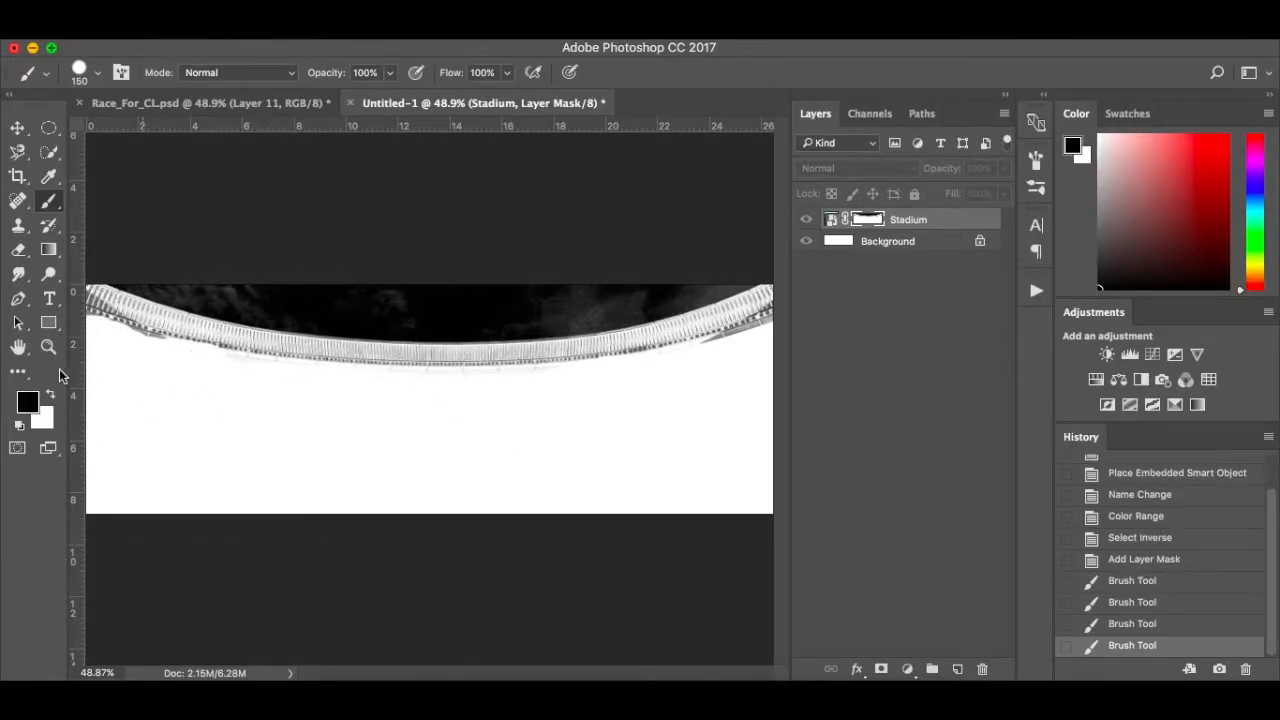
mouse_move(216, 267)
mouse_down()
mouse_move(543, 291)
mouse_move(700, 263)
mouse_move(717, 246)
mouse_move(437, 274)
mouse_move(278, 276)
mouse_move(154, 257)
mouse_move(302, 283)
mouse_move(620, 280)
mouse_move(749, 251)
mouse_move(757, 262)
mouse_up()
key(super+z)
mouse_move(226, 272)
mouse_down()
mouse_move(342, 298)
mouse_move(465, 299)
mouse_move(638, 281)
mouse_move(745, 244)
mouse_up()
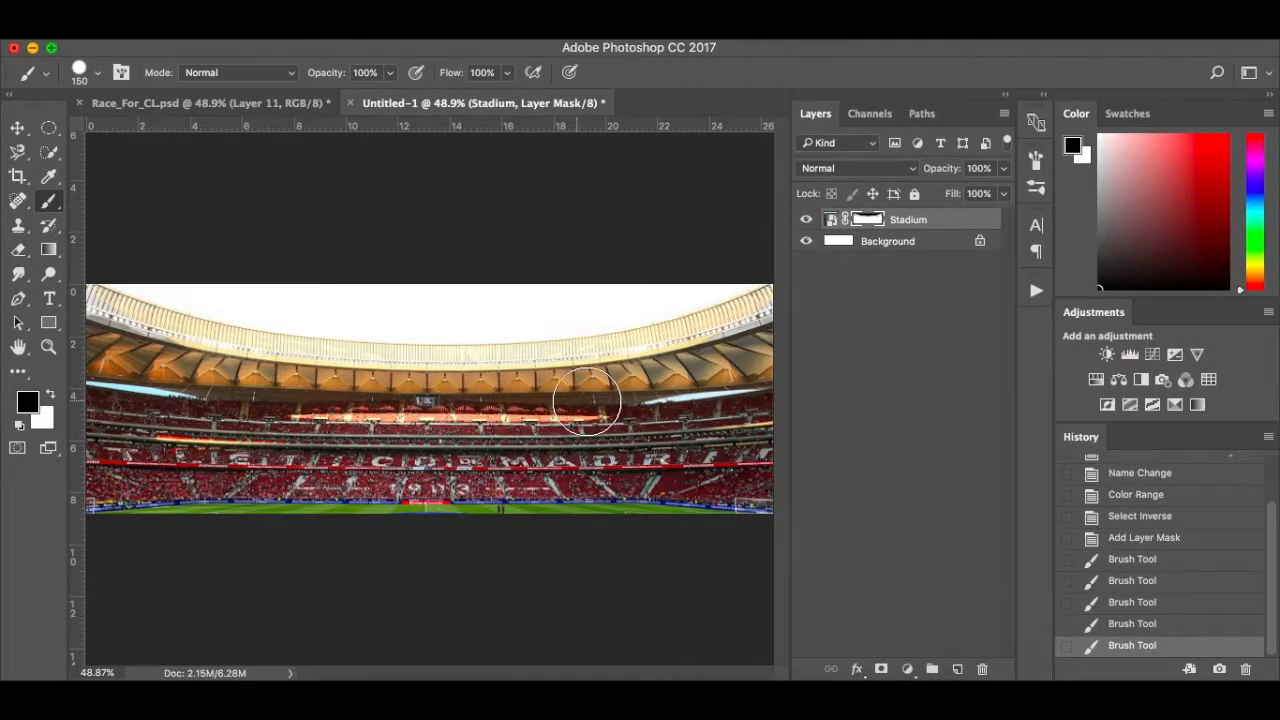
Place the storm_cloud_stock image from the Latest Tutorial folder between the Stadium and Background layers.
click(936, 243)
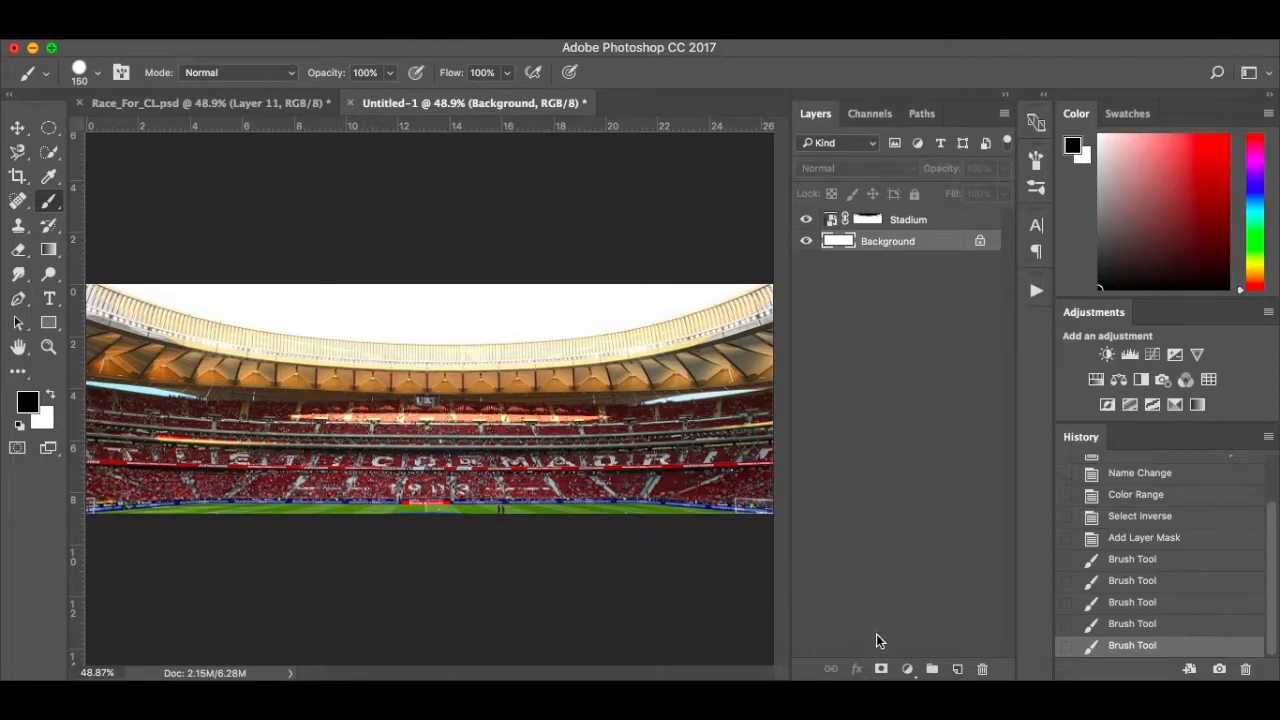
click(343, 677)
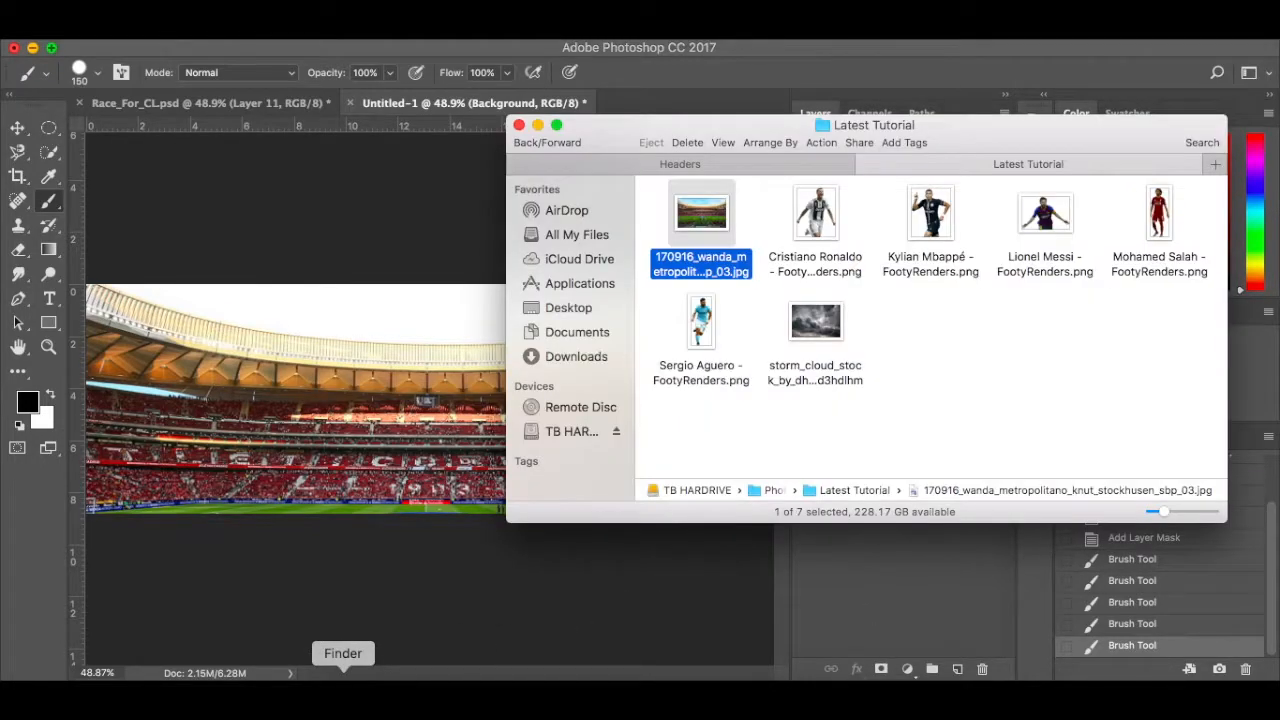
drag(832, 328, 372, 361)
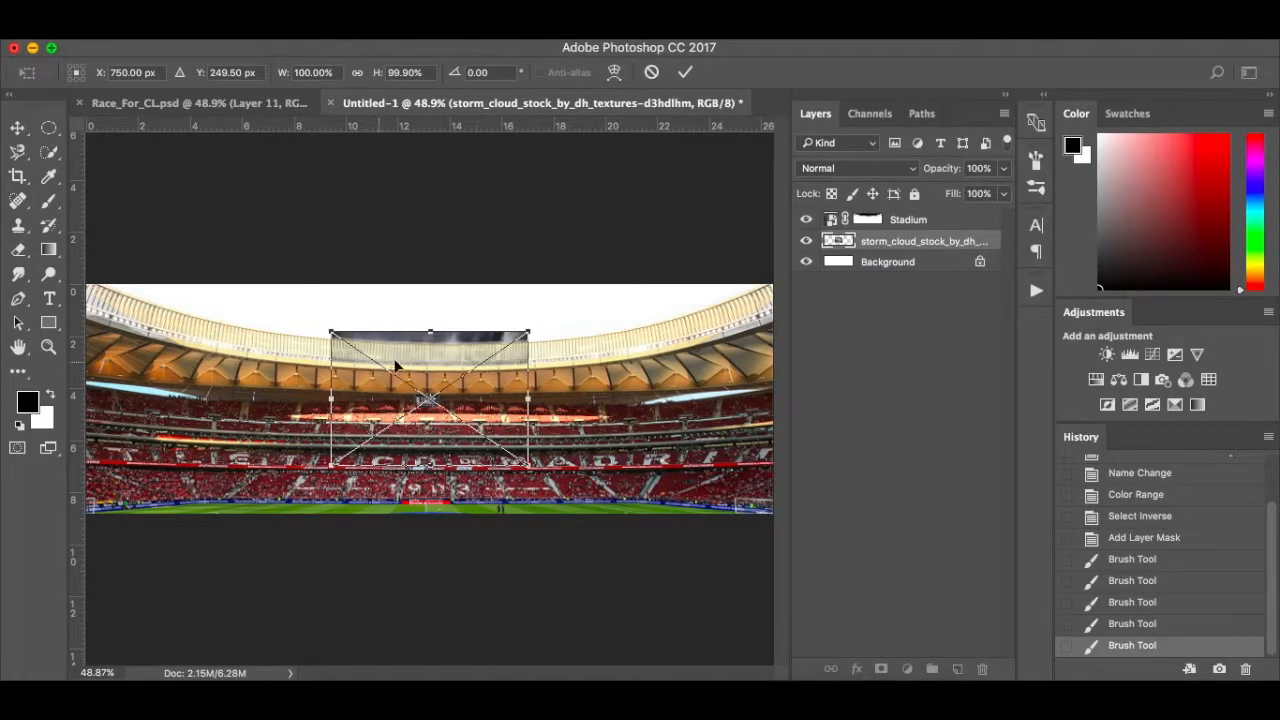
Scale the storm cloud image to about 354% and position it at about X 762 px, Y 84 px to fill the sky.
drag(497, 403, 220, 304)
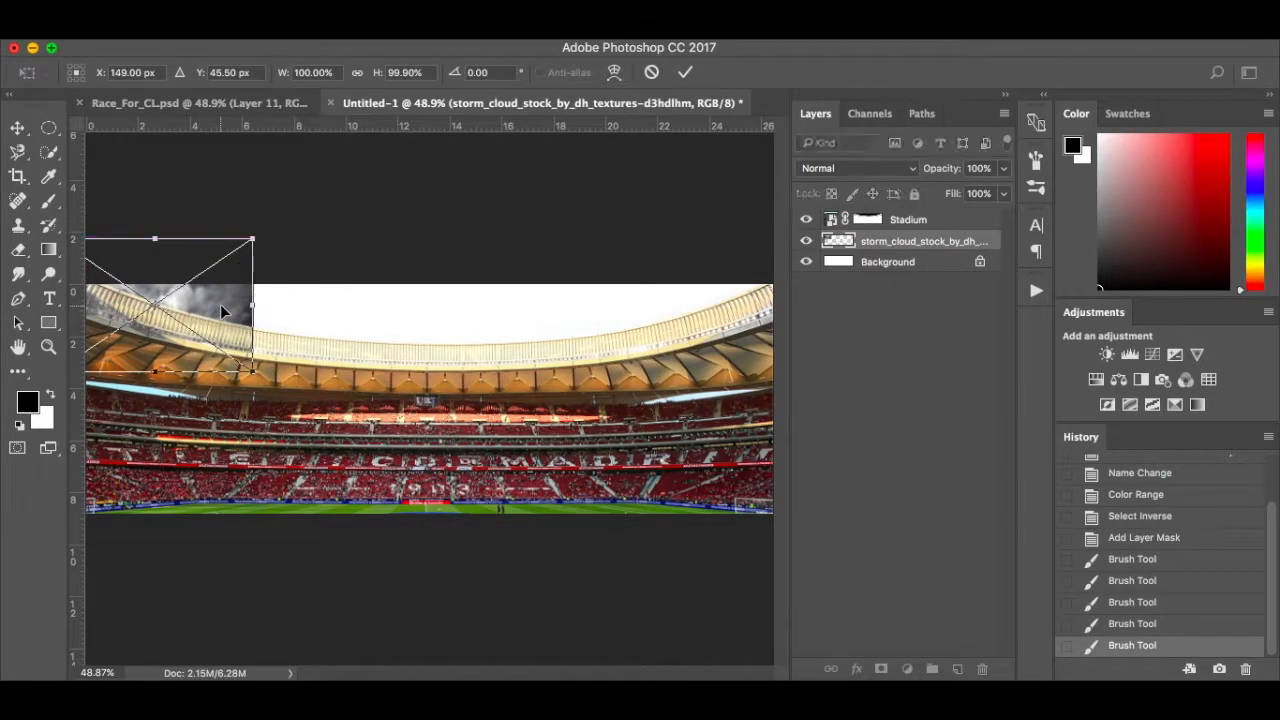
drag(253, 374, 620, 400)
drag(415, 375, 414, 289)
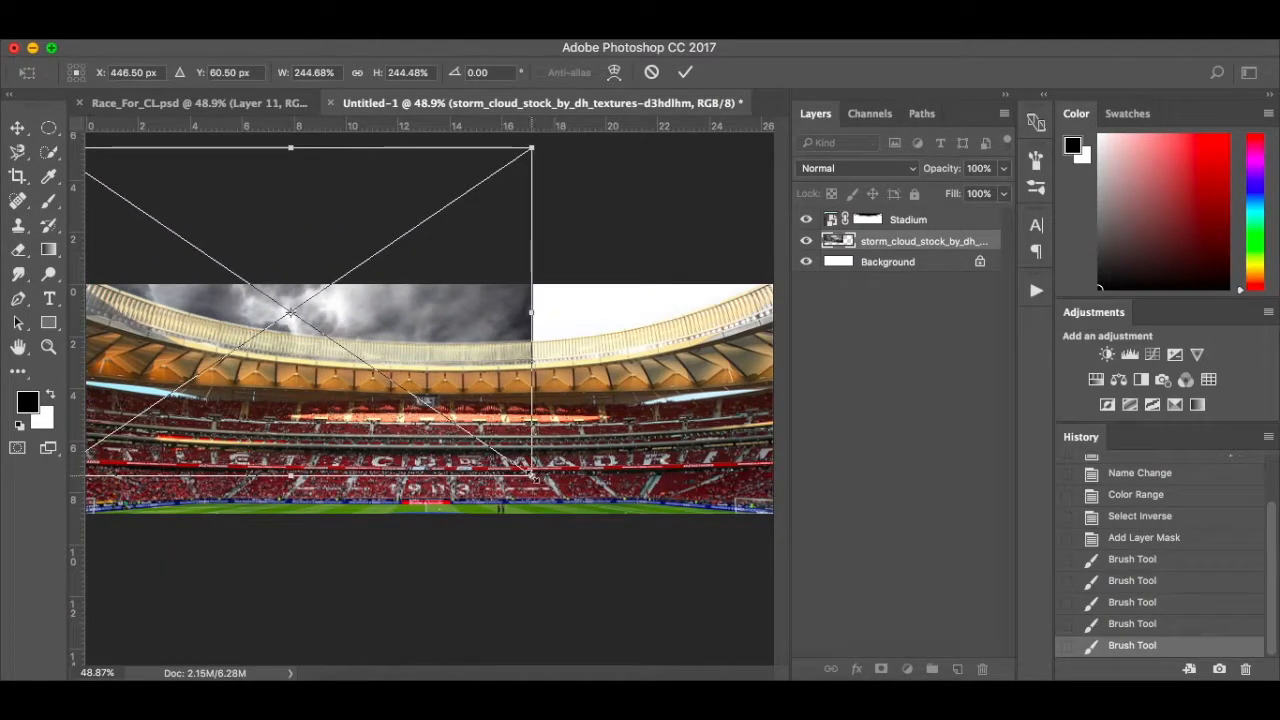
drag(533, 468, 851, 595)
drag(693, 509, 695, 437)
key(super+0)
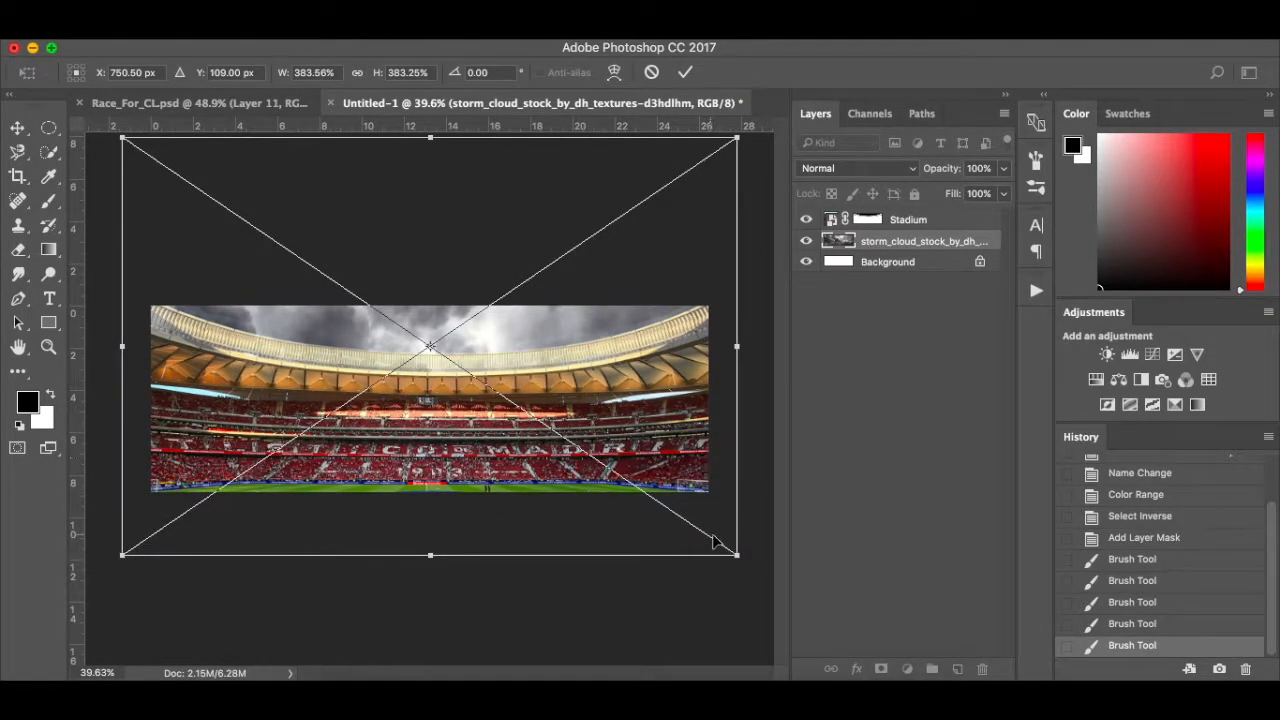
drag(737, 556, 713, 541)
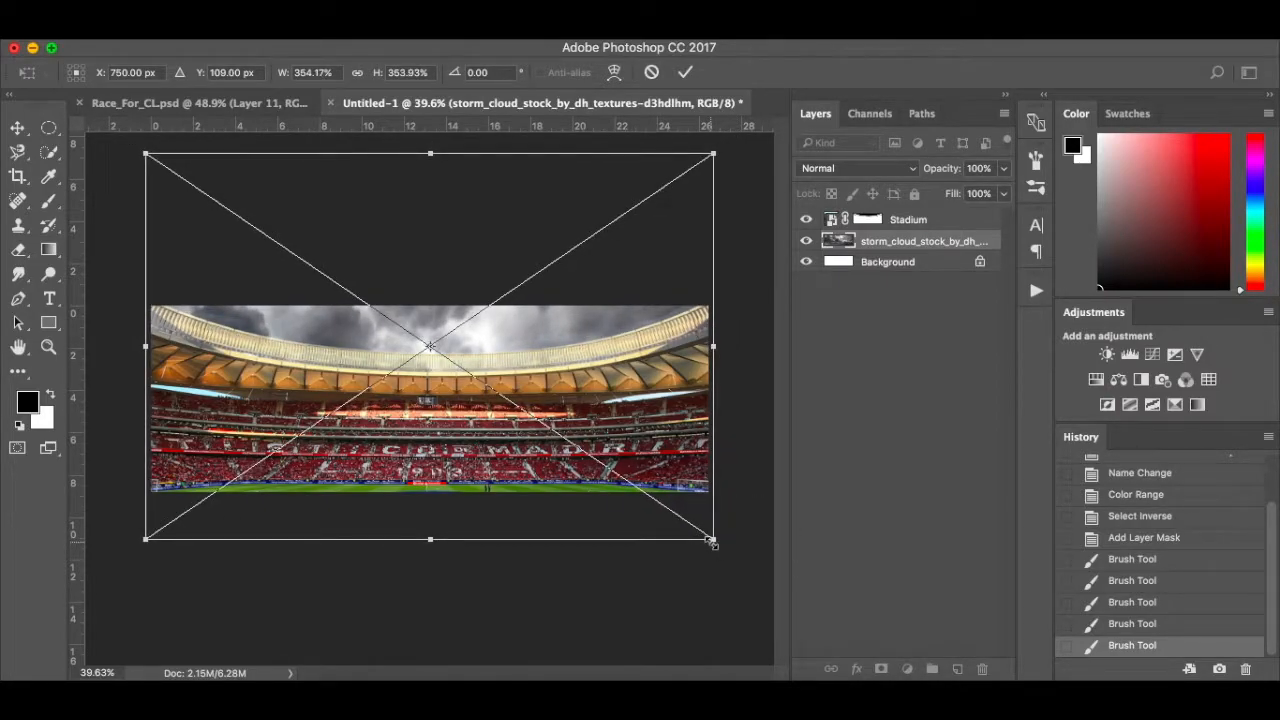
drag(591, 425, 592, 414)
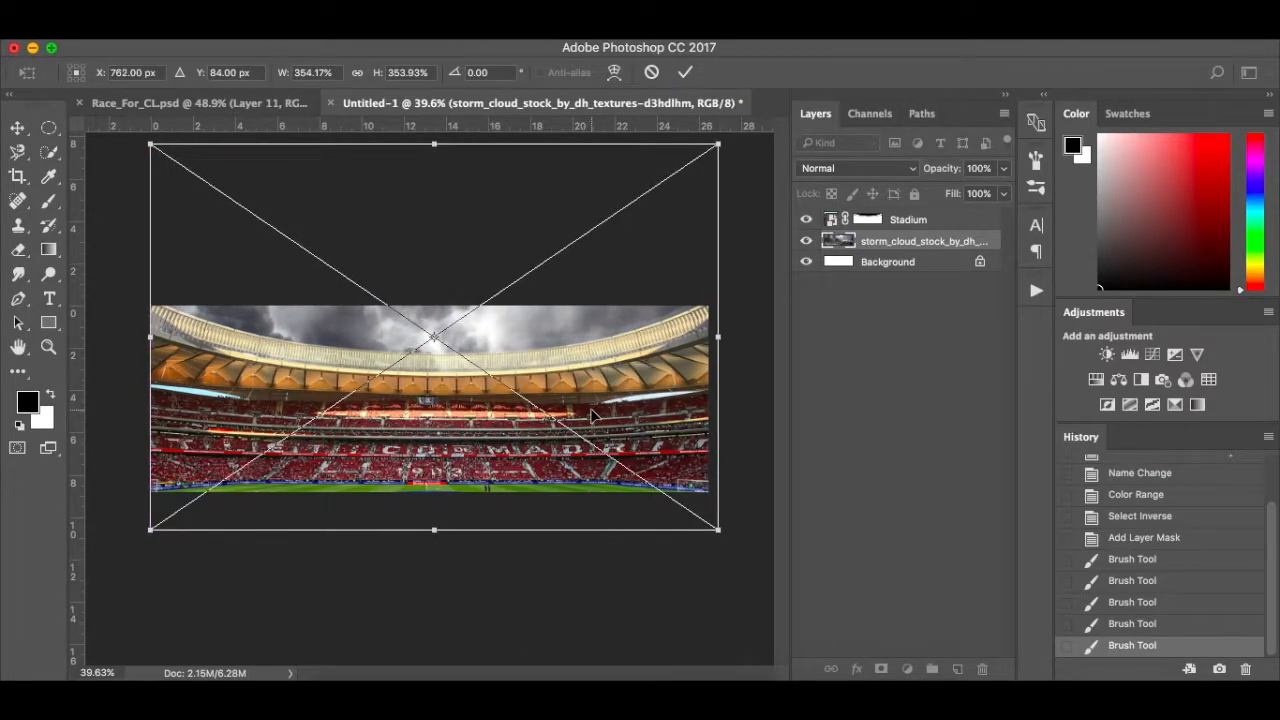
key(Return)
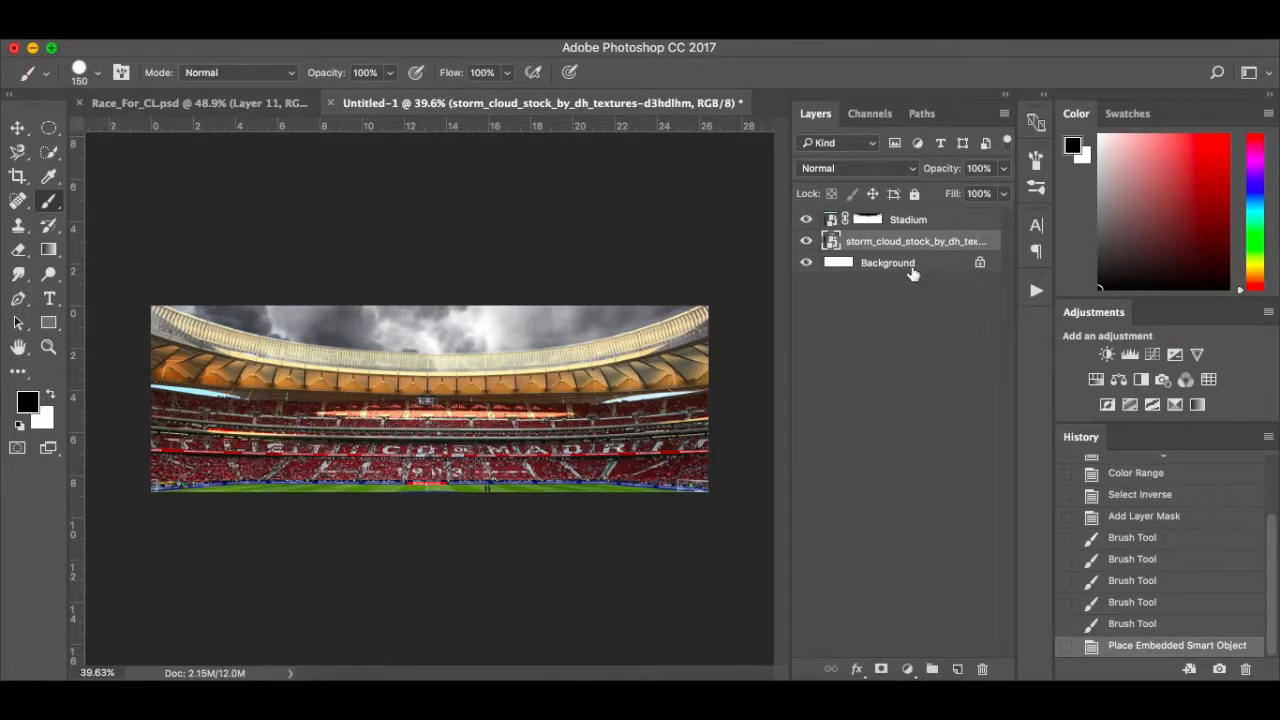
Rename the storm cloud layer as Clouds and place a duplicate of it above the Stadium layer.
text(Clouds)
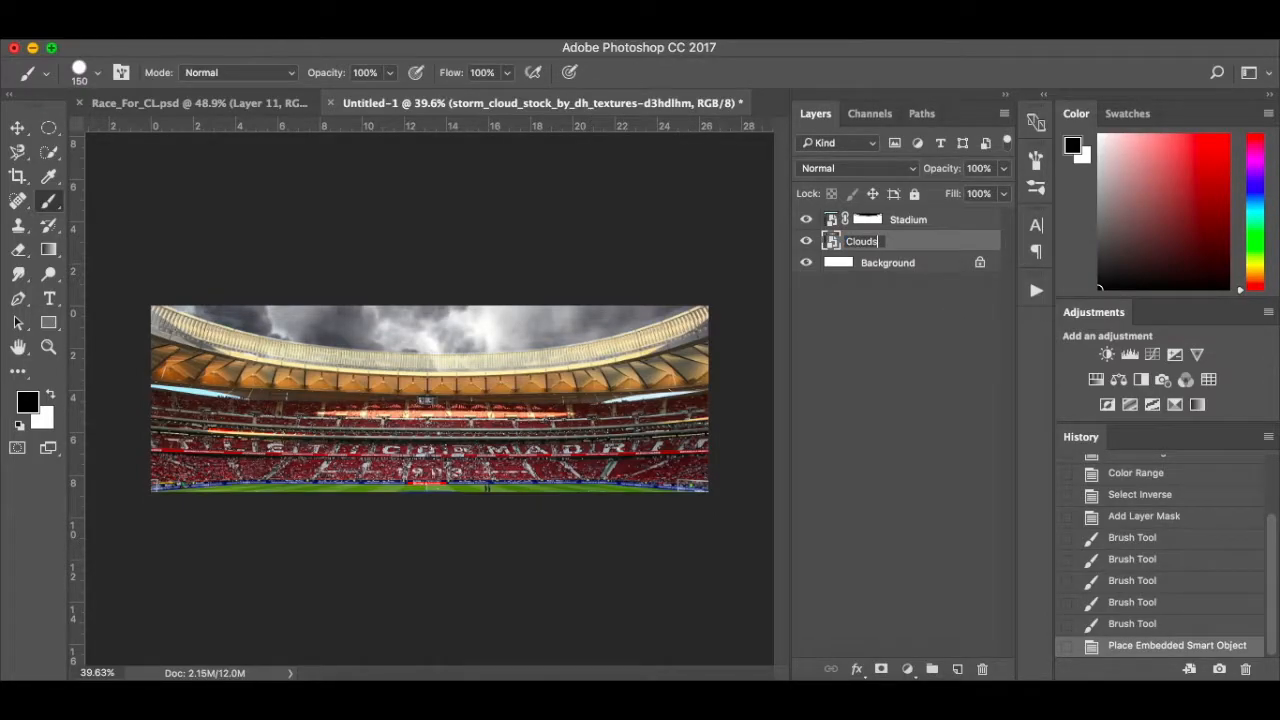
key(Return)
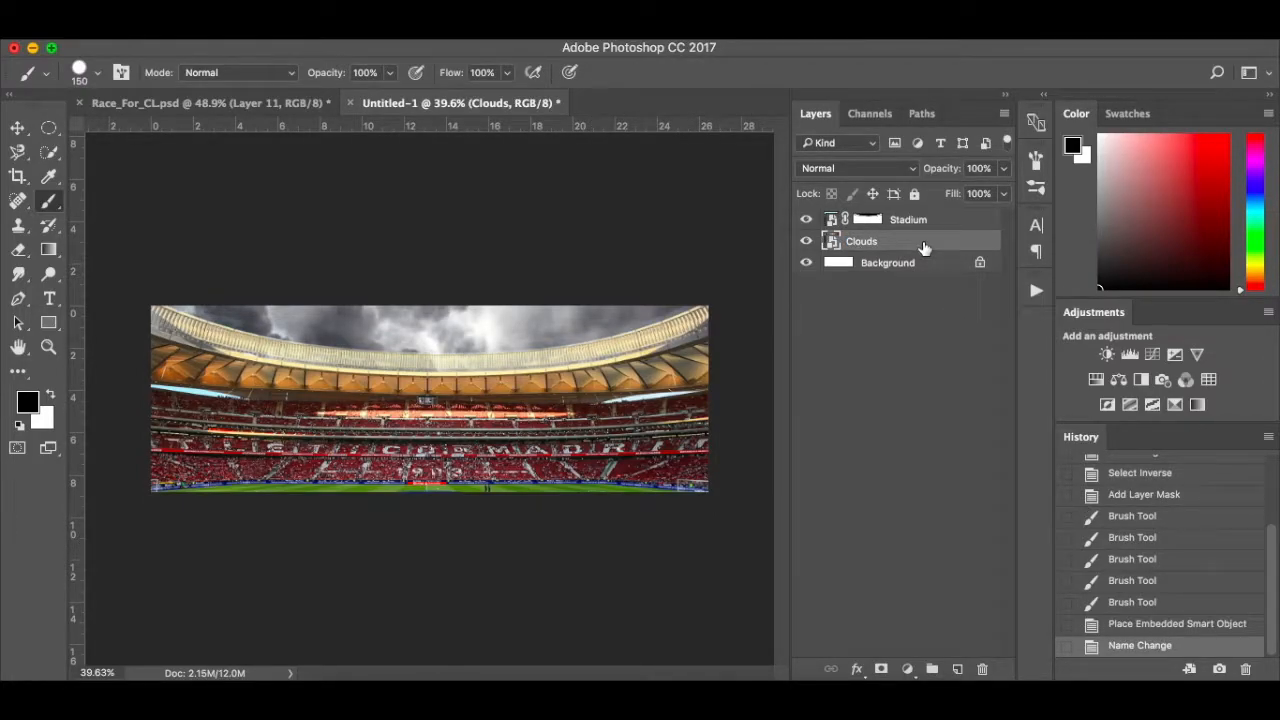
key(super+j)
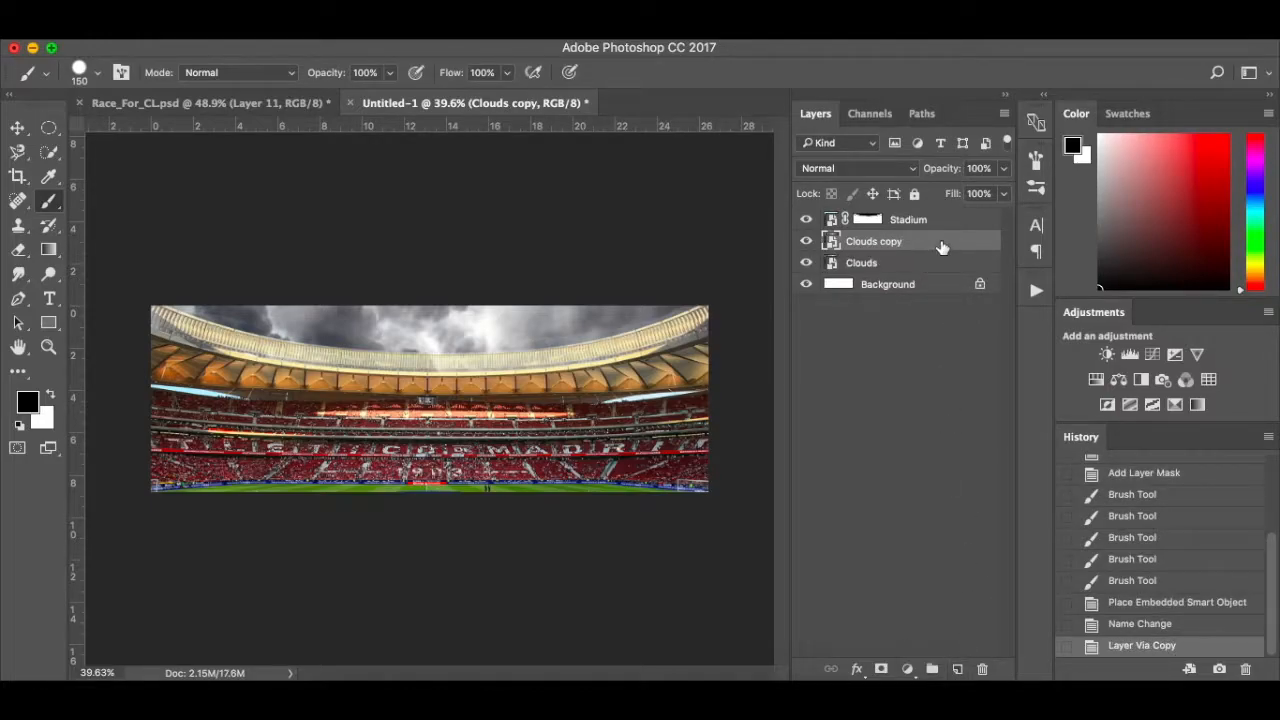
drag(941, 247, 917, 210)
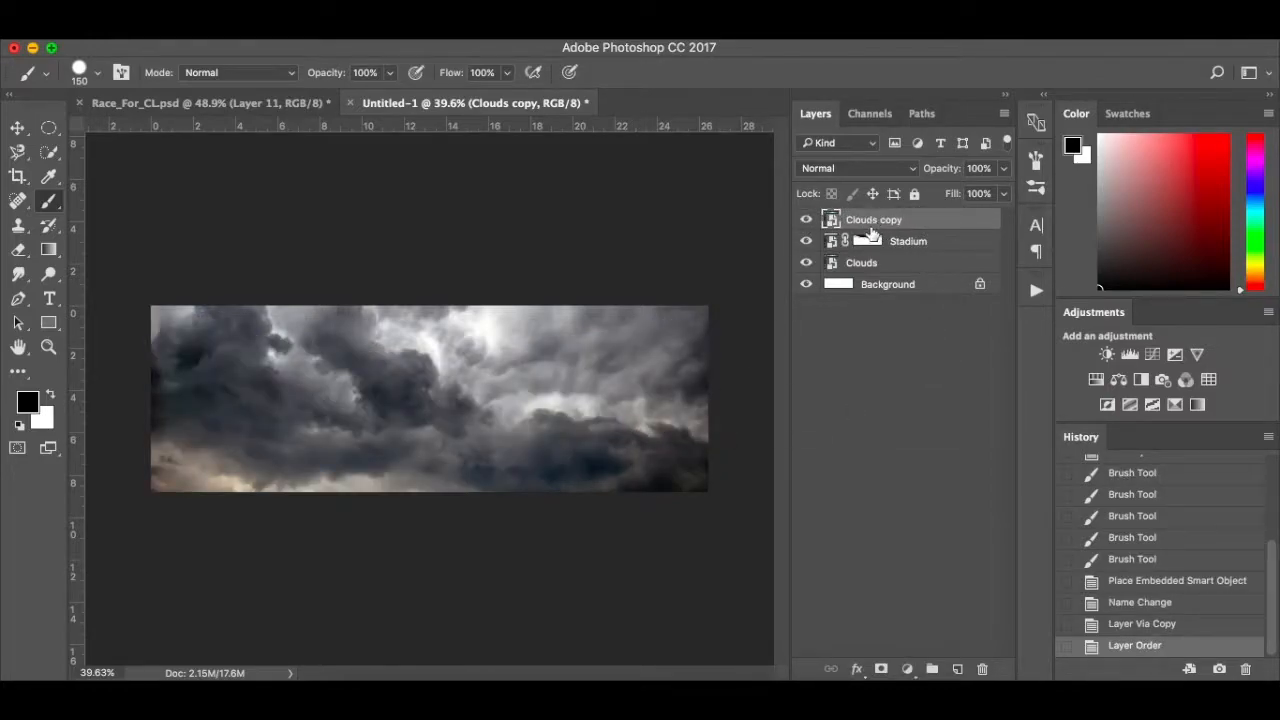
Add a layer mask to the Clouds copy layer and choose a soft round brush with 0% hardness.
click(881, 668)
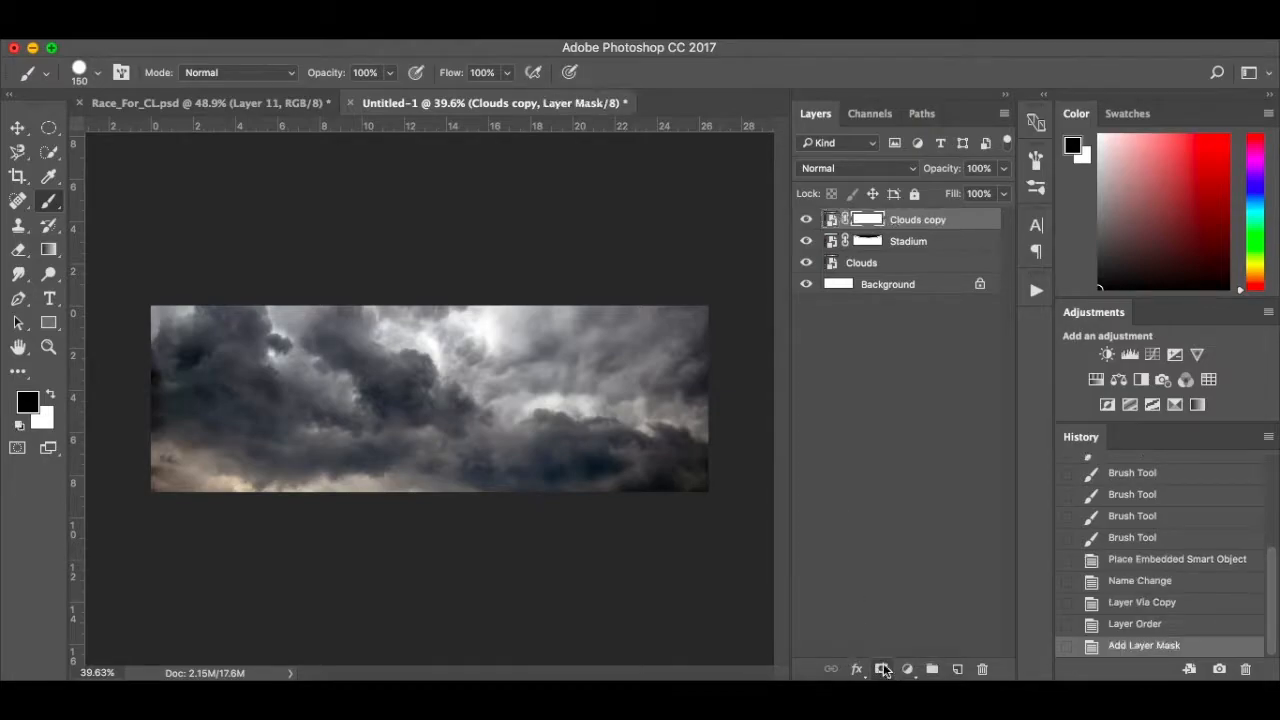
right_click(289, 461)
click(322, 566)
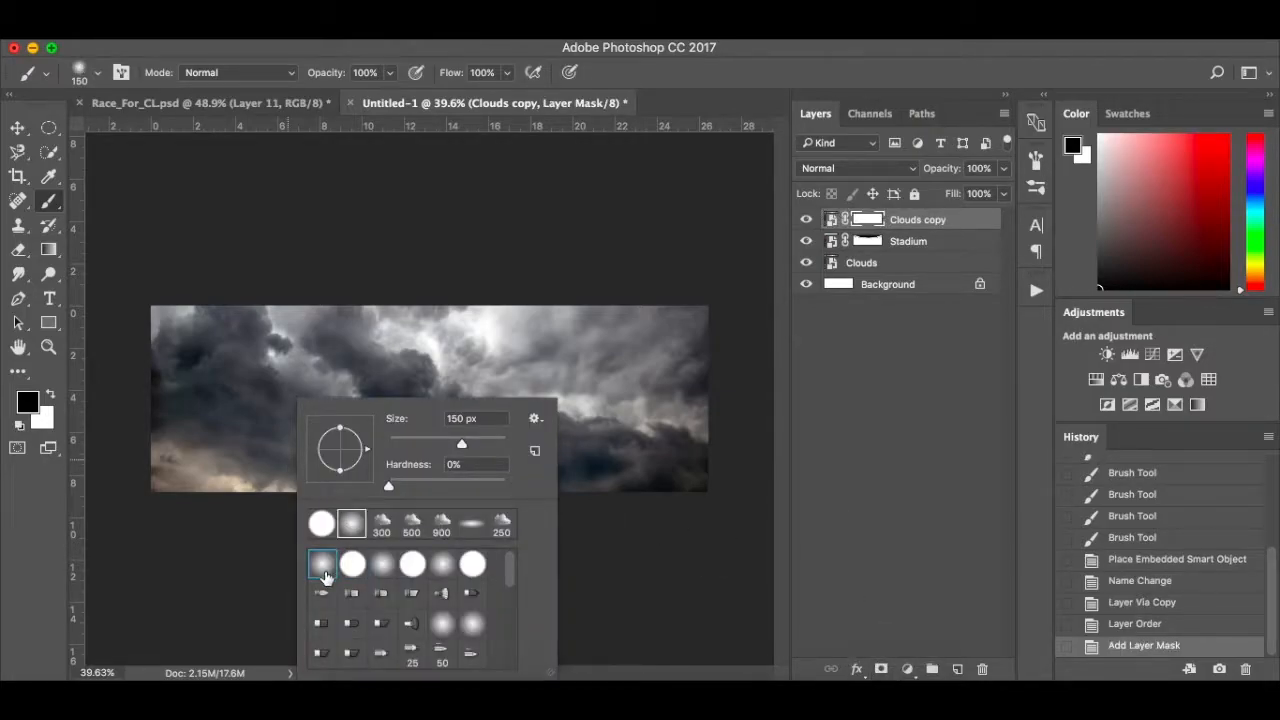
click(182, 523)
Paint black over the stadium area of the Clouds copy mask with a 400 px soft brush at 30% flow.
drag(169, 459, 182, 465)
key(bracketright)
key(bracketright)
key(bracketright)
key(bracketright)
key(bracketright)
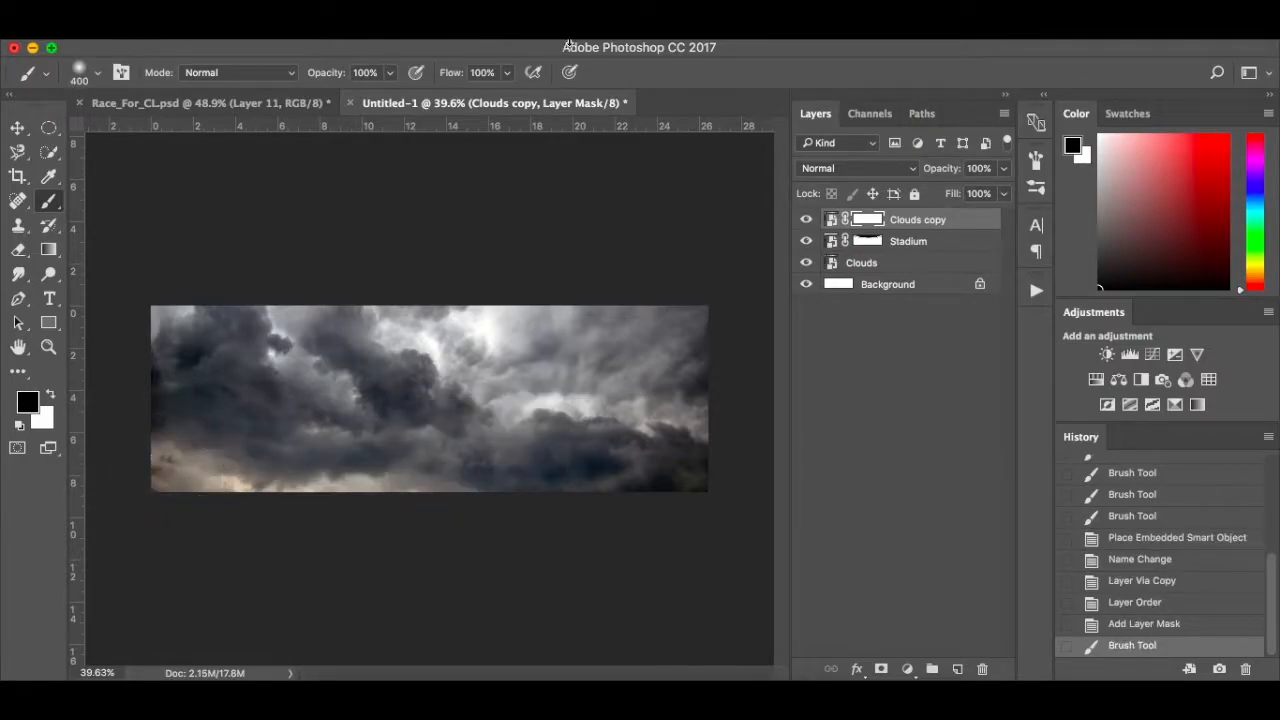
click(448, 95)
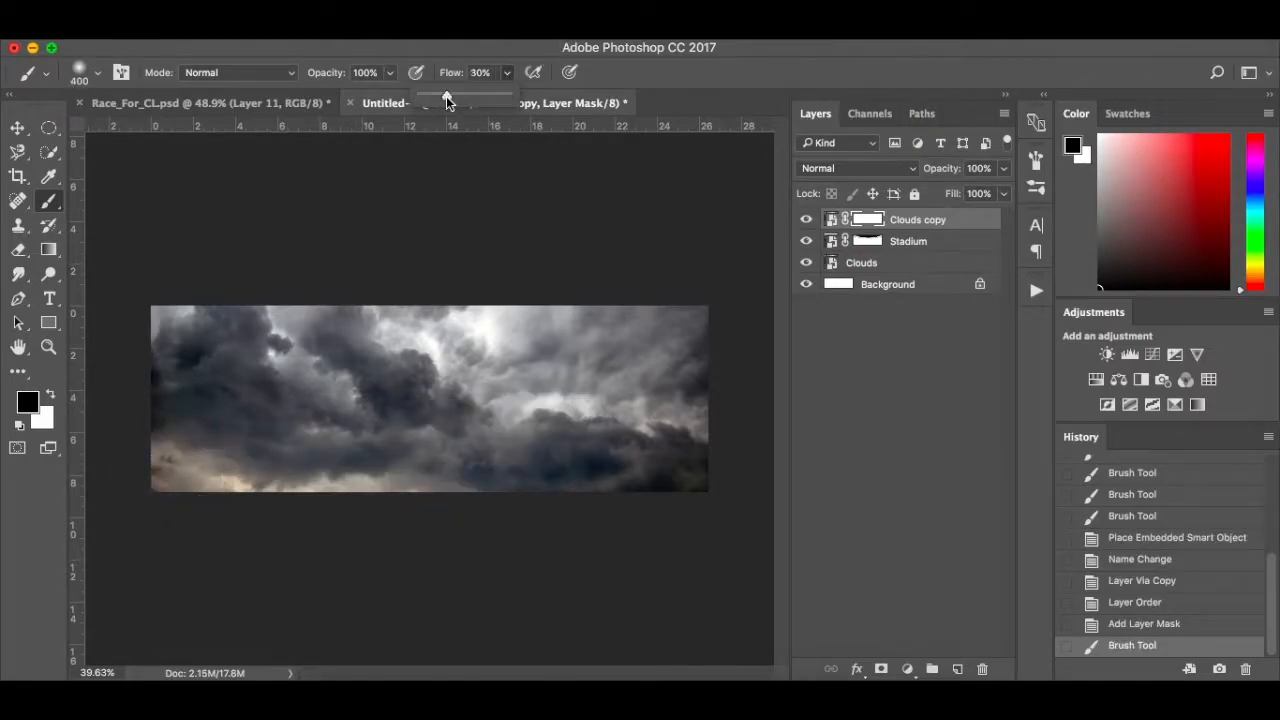
mouse_move(157, 477)
mouse_down()
mouse_move(432, 502)
mouse_move(744, 503)
mouse_move(186, 486)
mouse_move(750, 455)
mouse_move(528, 469)
mouse_move(717, 412)
mouse_move(452, 436)
mouse_move(164, 411)
mouse_move(459, 436)
mouse_move(204, 424)
mouse_move(131, 403)
mouse_move(297, 428)
mouse_move(148, 377)
mouse_move(296, 414)
mouse_move(527, 418)
mouse_move(703, 392)
mouse_move(736, 372)
mouse_move(520, 427)
mouse_move(709, 389)
mouse_move(458, 420)
mouse_move(176, 395)
mouse_move(116, 358)
mouse_move(162, 380)
mouse_move(455, 439)
mouse_move(374, 428)
mouse_move(556, 412)
mouse_move(542, 417)
mouse_move(757, 357)
mouse_up()
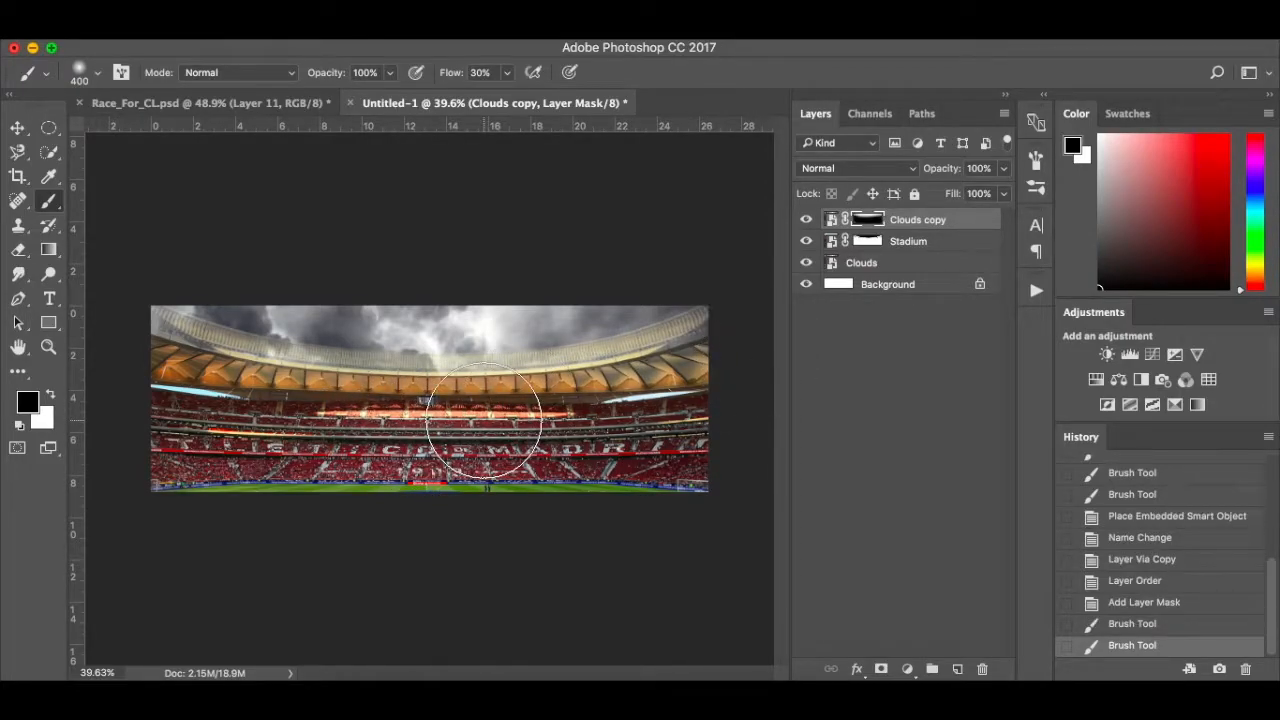
Paint more black along the stadium roof on the Clouds copy mask with a 250 px brush, and compare the layer on and off.
key(bracketleft)
key(bracketleft)
mouse_move(222, 375)
mouse_down()
mouse_move(286, 398)
mouse_move(686, 400)
mouse_move(666, 362)
mouse_move(497, 428)
mouse_up()
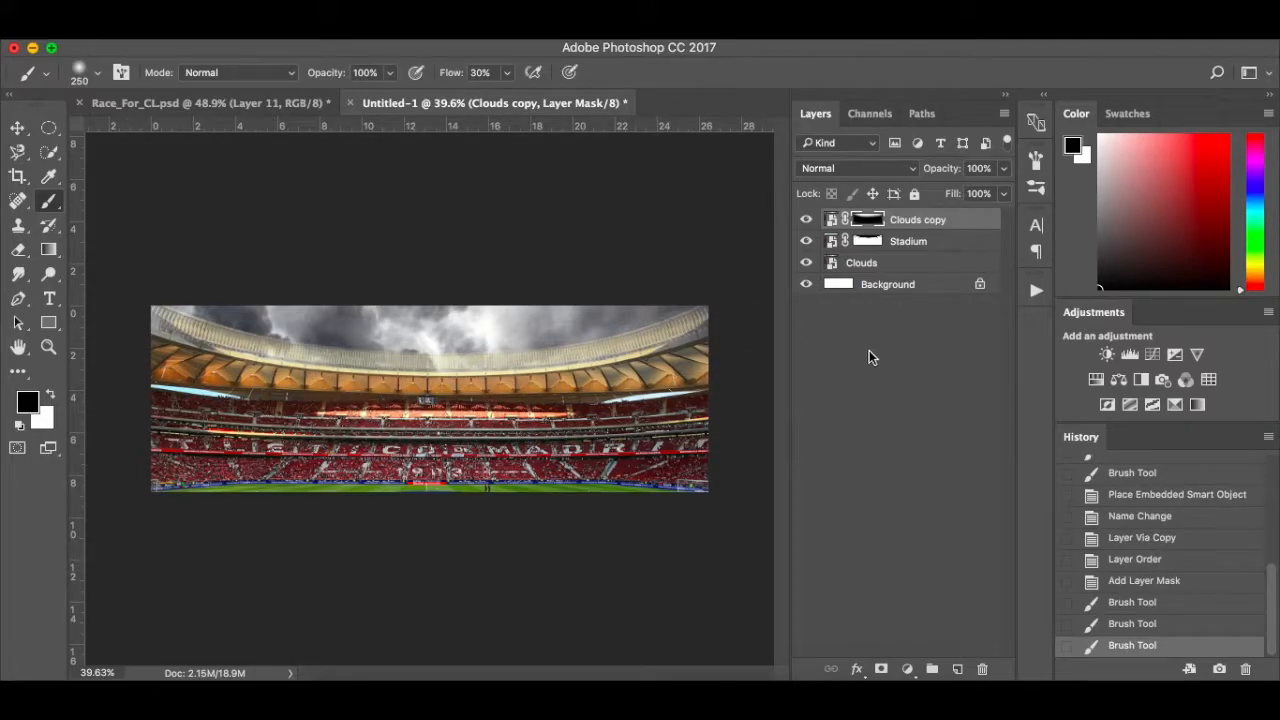
click(806, 220)
click(806, 220)
click(806, 220)
click(806, 220)
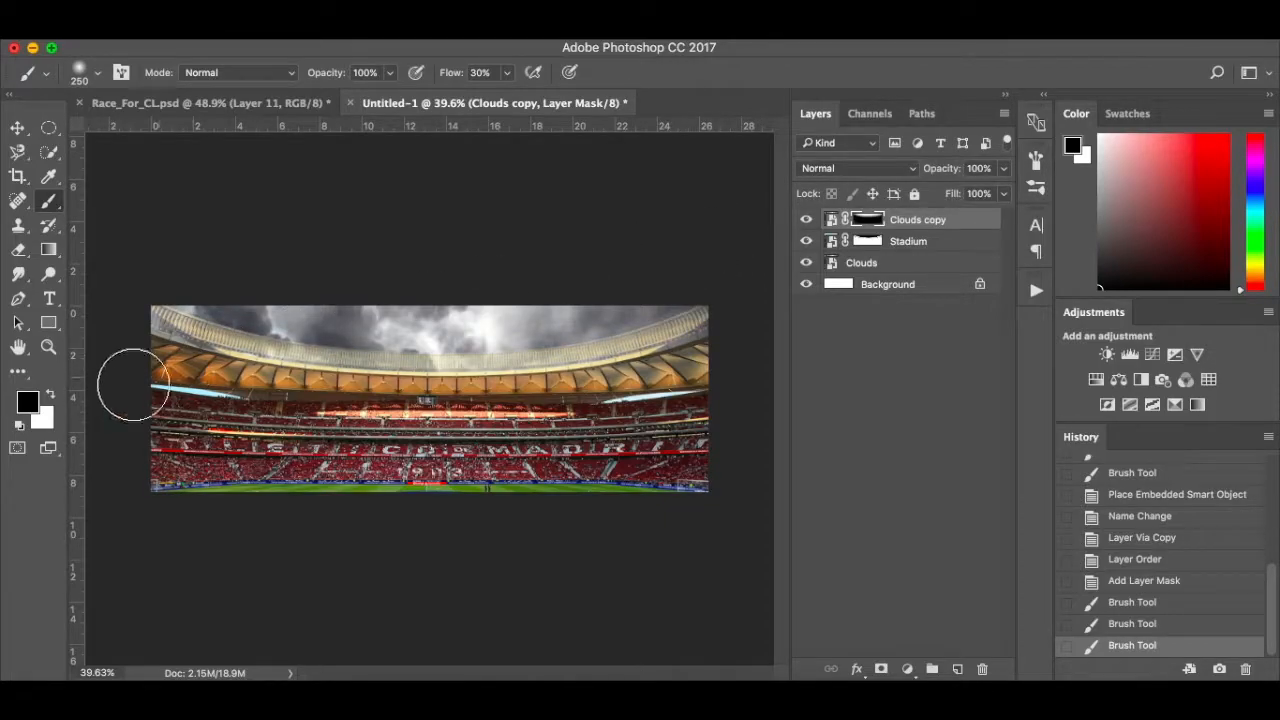
Paint white along the stadium roof on the Clouds copy mask with the 250 px brush at 14% flow to blend the clouds in.
key(x)
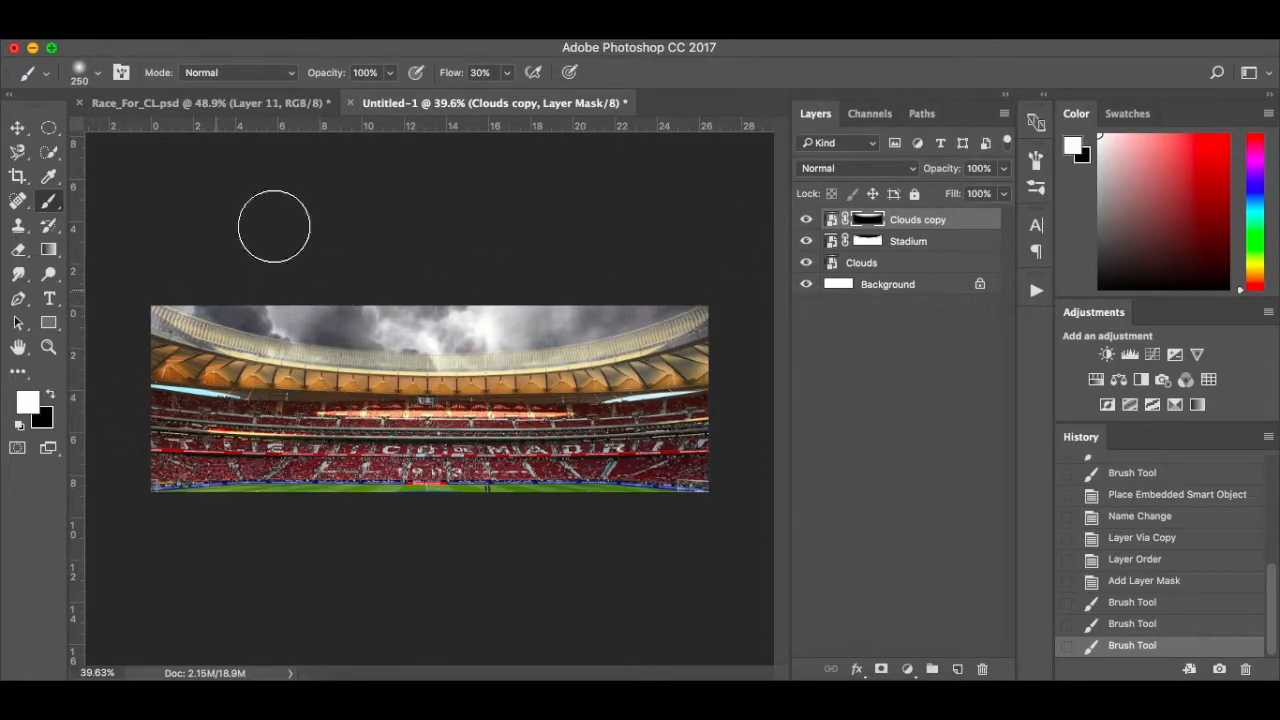
click(507, 74)
click(492, 95)
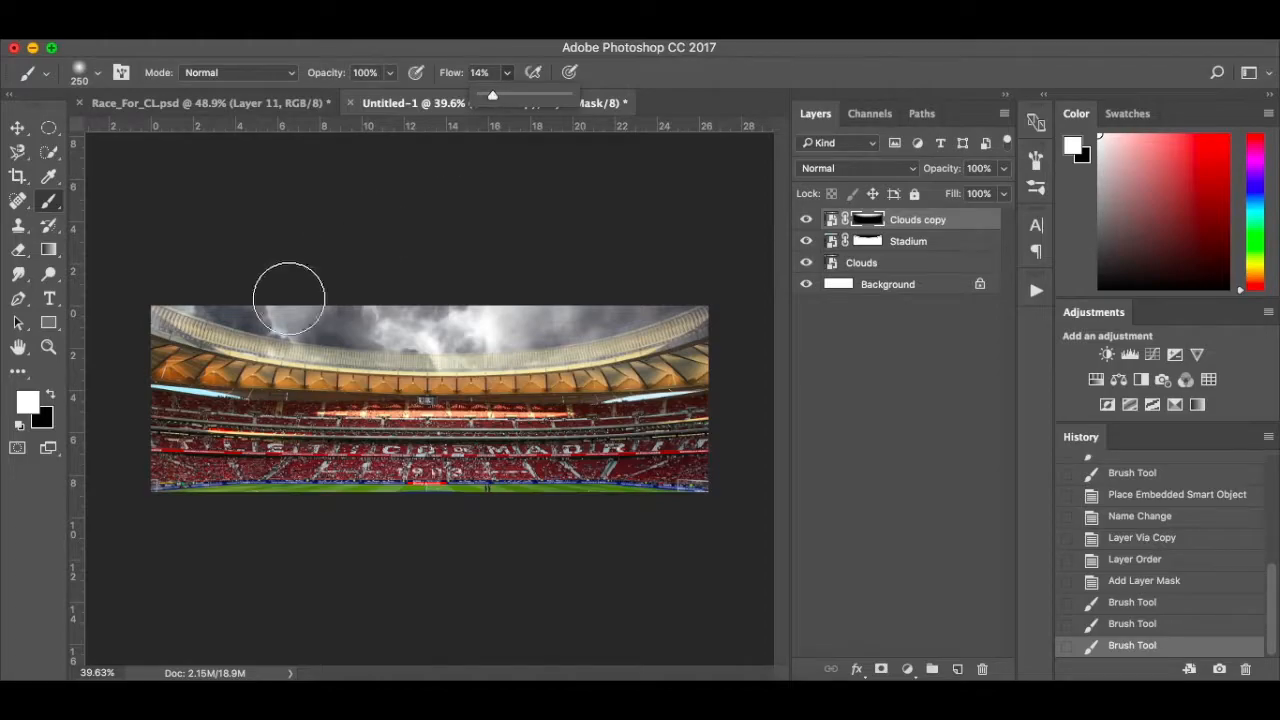
click(175, 306)
drag(483, 332, 700, 335)
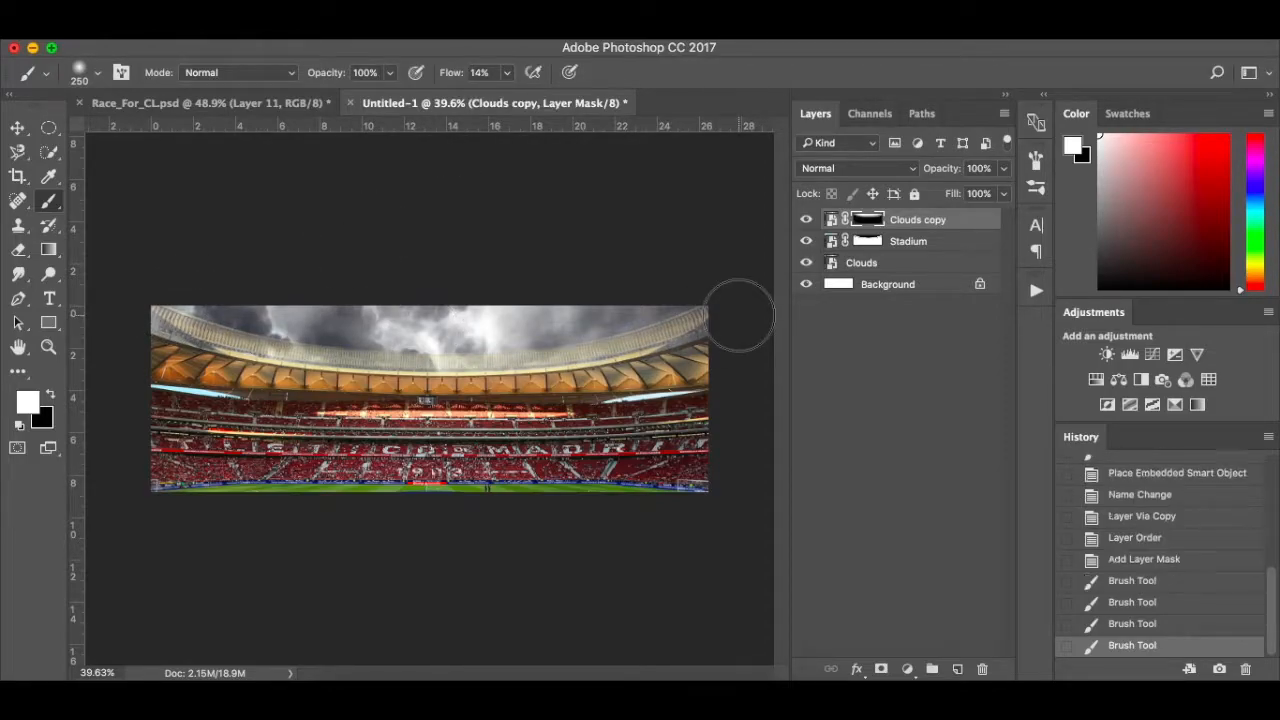
click(706, 334)
click(675, 345)
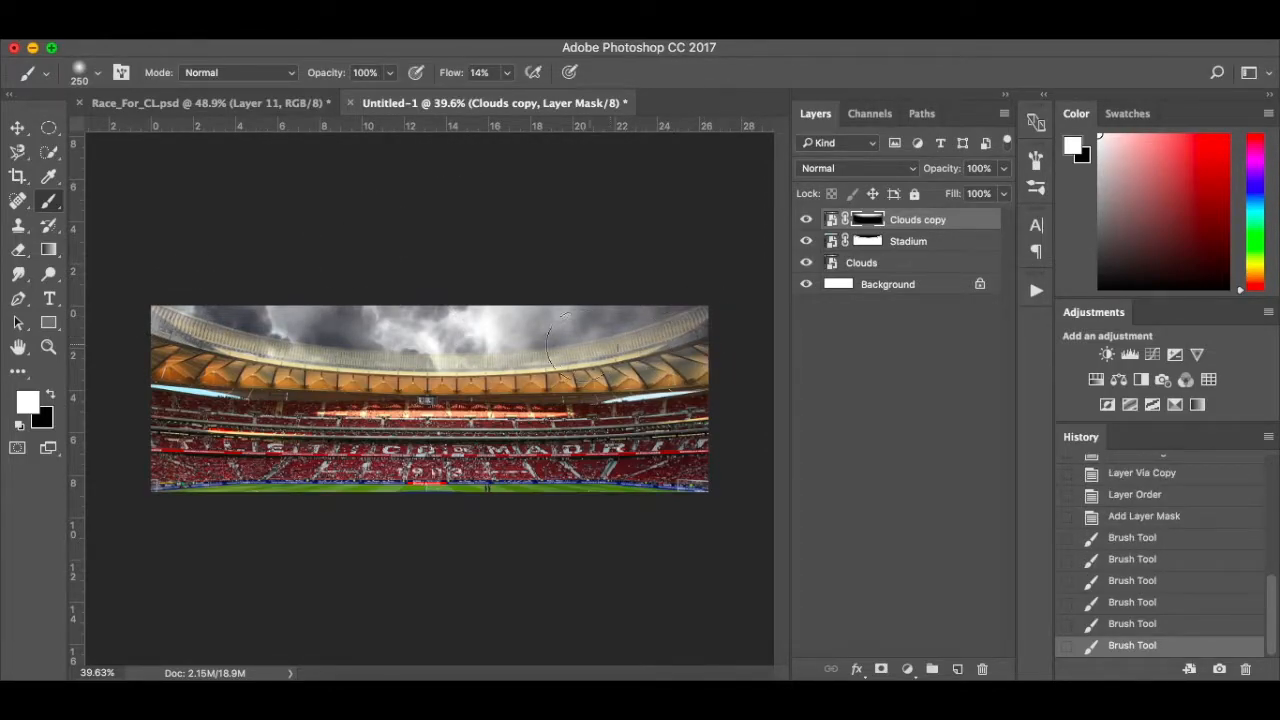
click(514, 346)
click(420, 348)
click(248, 340)
click(177, 334)
click(161, 335)
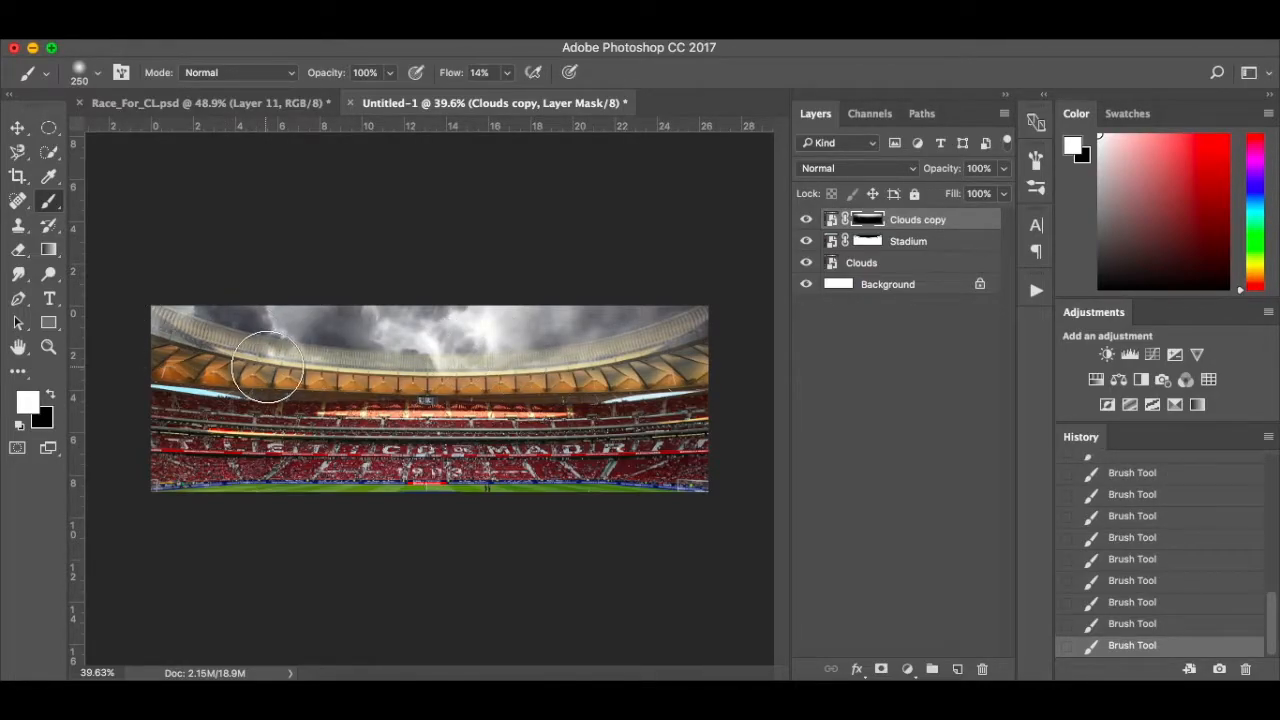
drag(340, 376, 614, 374)
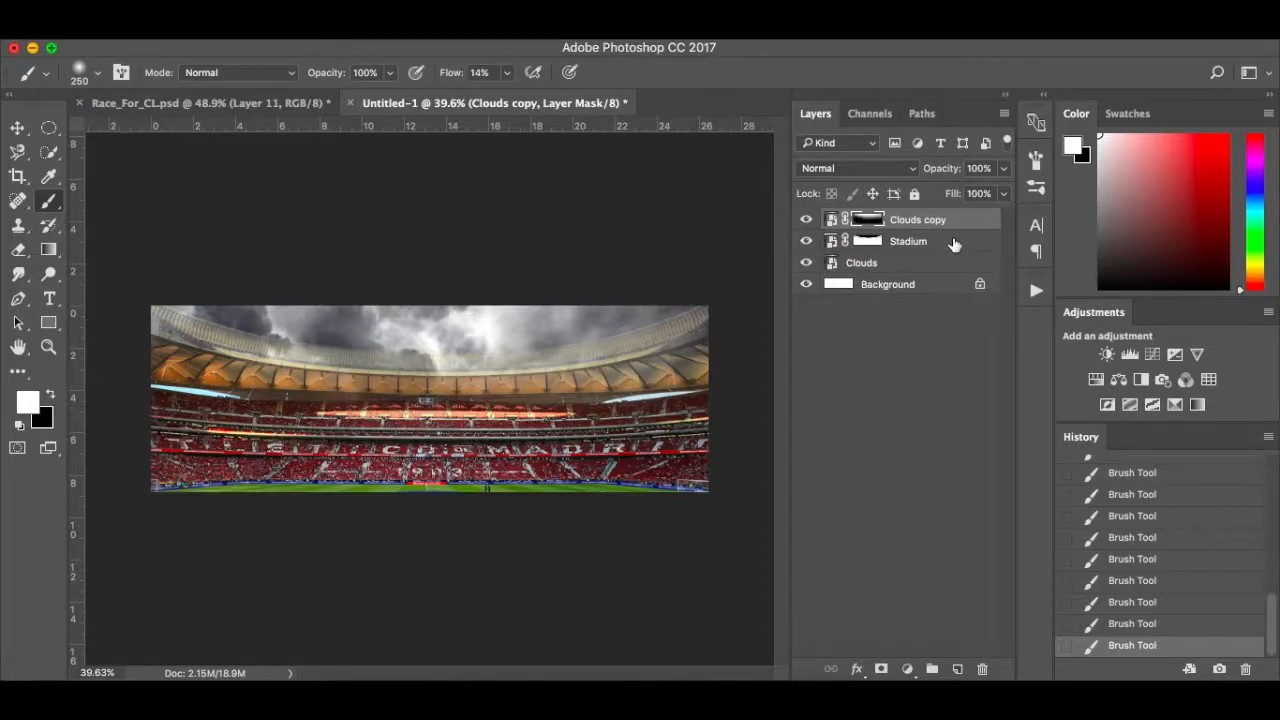
Create a new layer above Clouds copy and choose the 500 px Phlearn Fog Brush.
click(957, 669)
key(x)
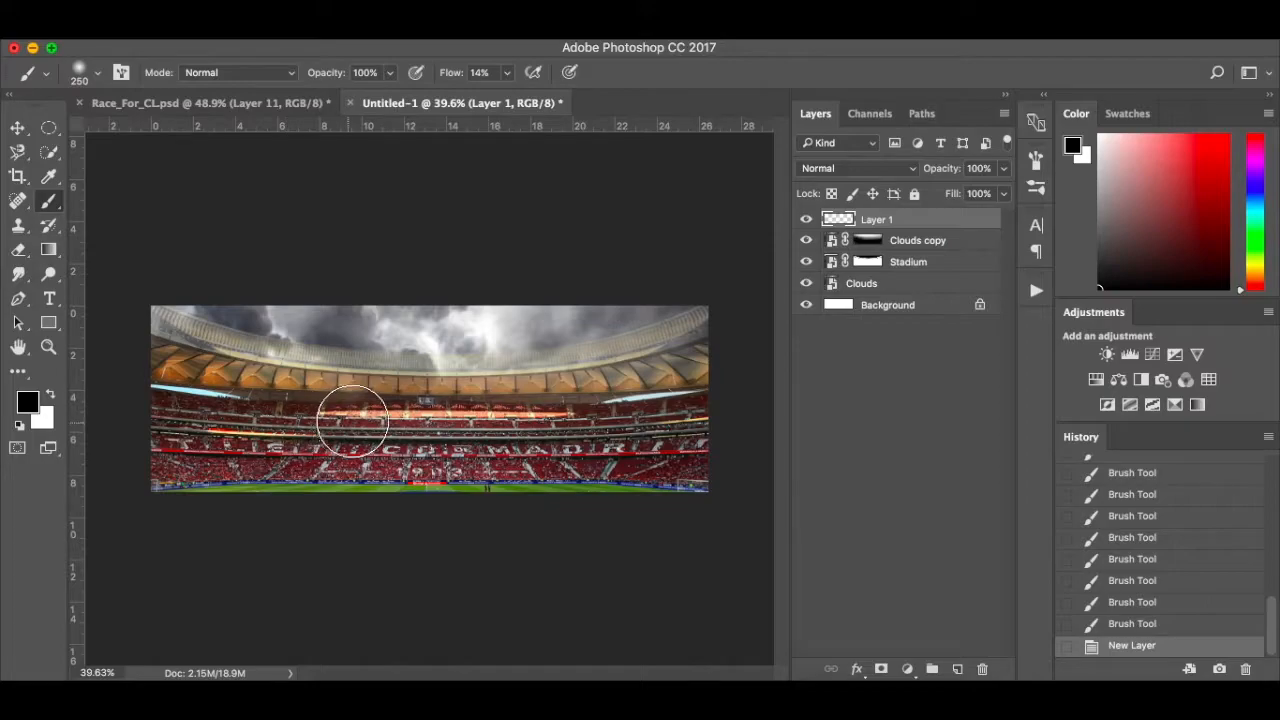
right_click(351, 425)
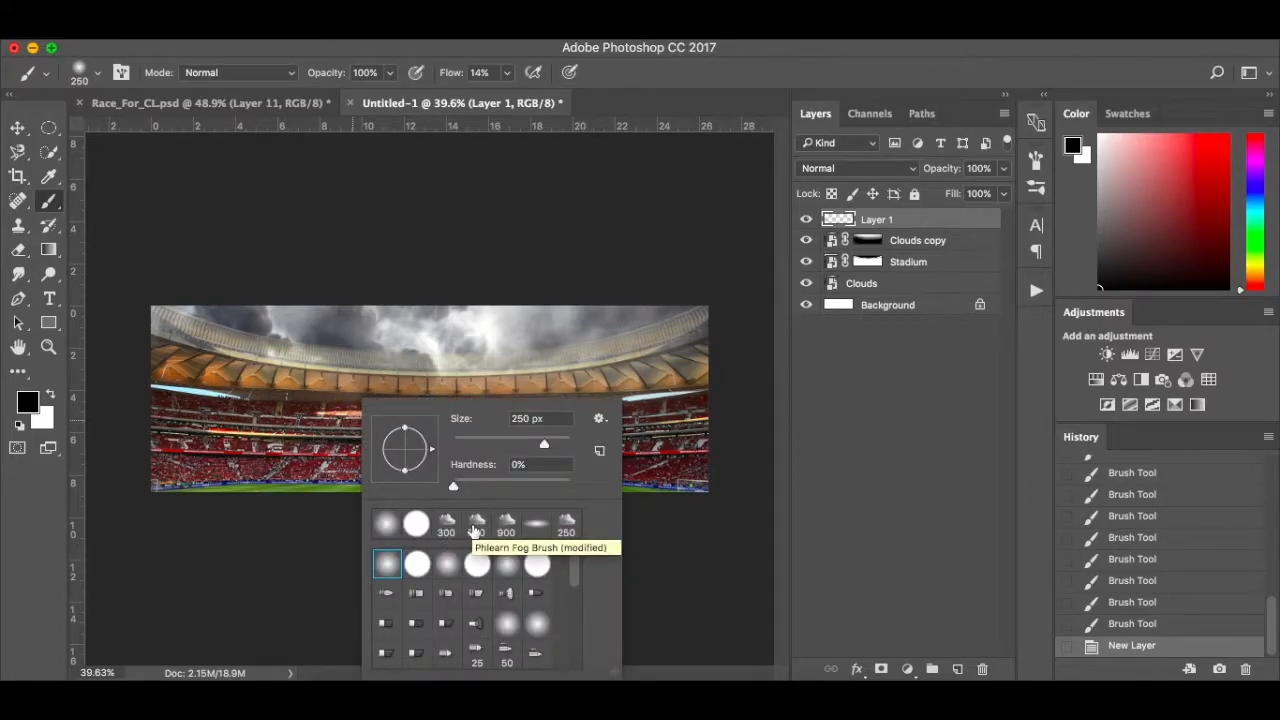
click(475, 527)
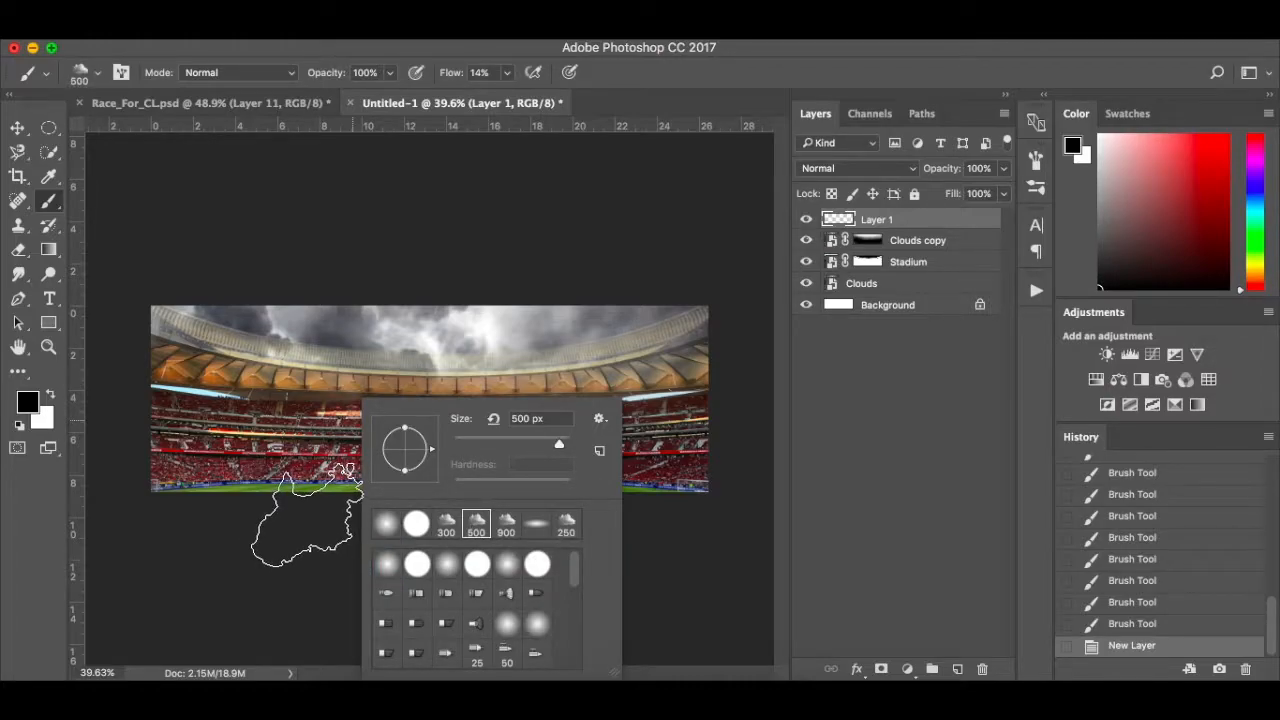
click(382, 232)
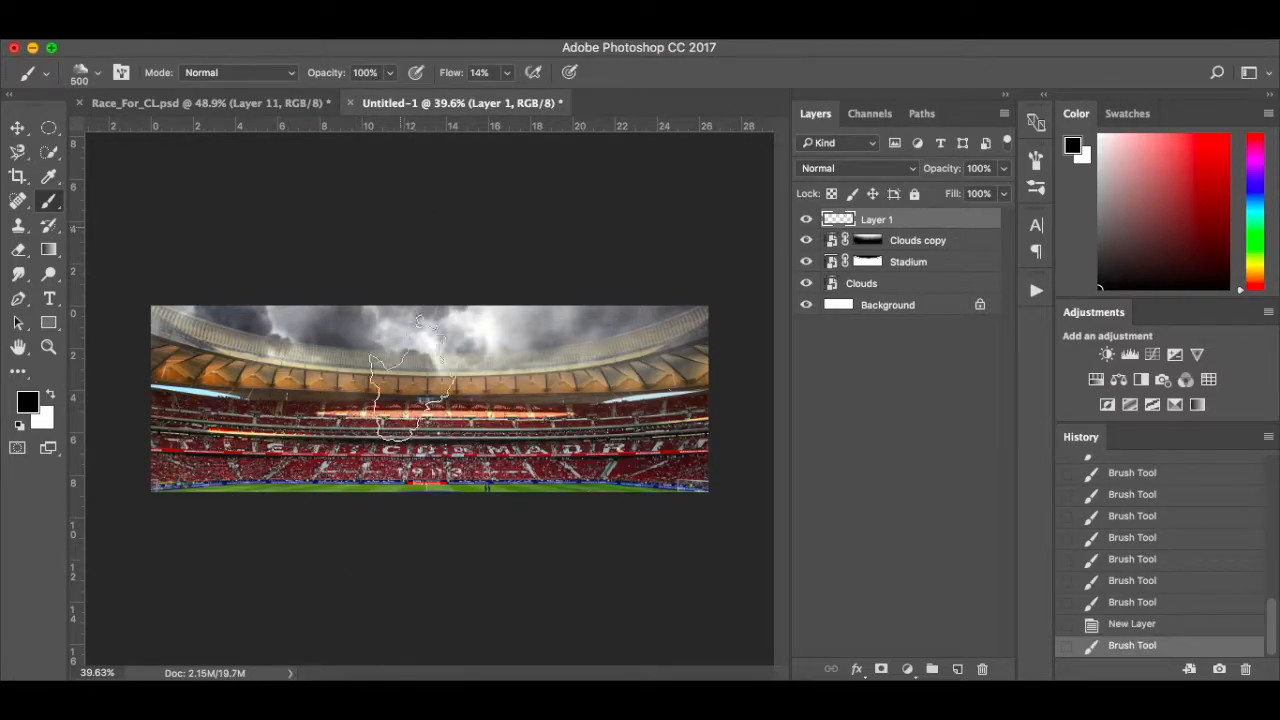
Paint white fog across the stadium roof and stands on the new layer with the 500 px fog brush at 10% flow.
click(508, 73)
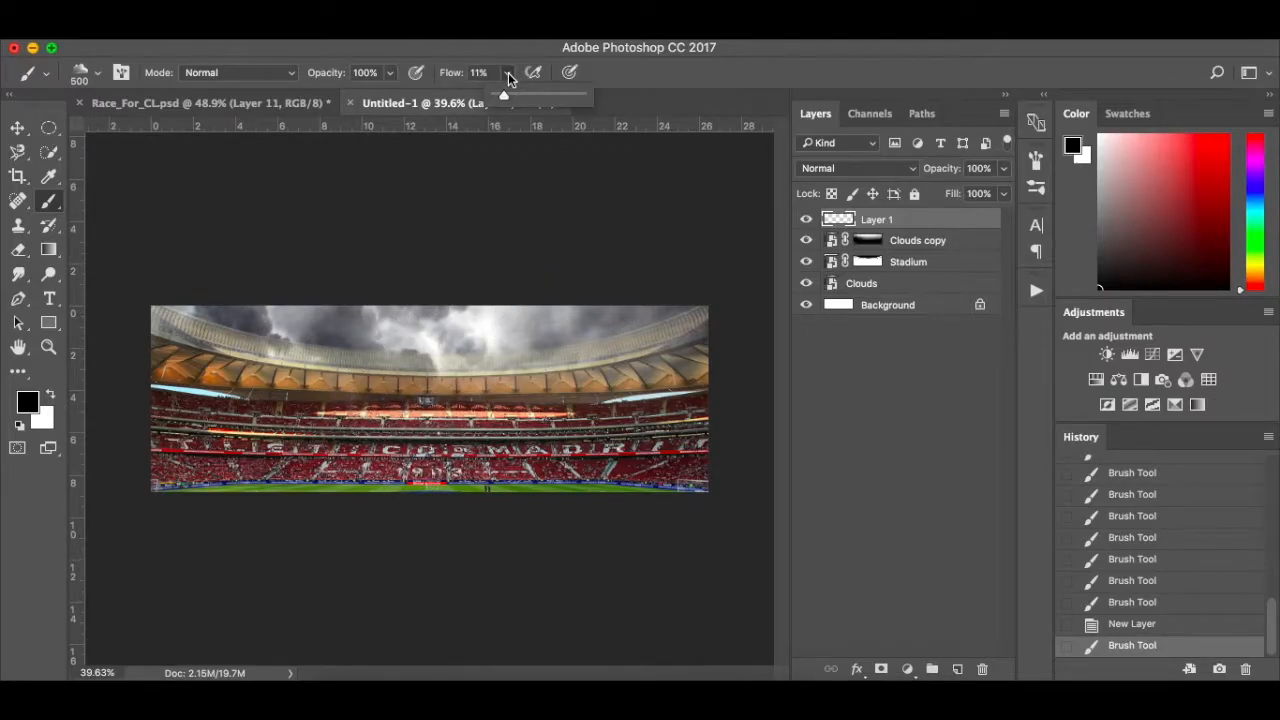
key(x)
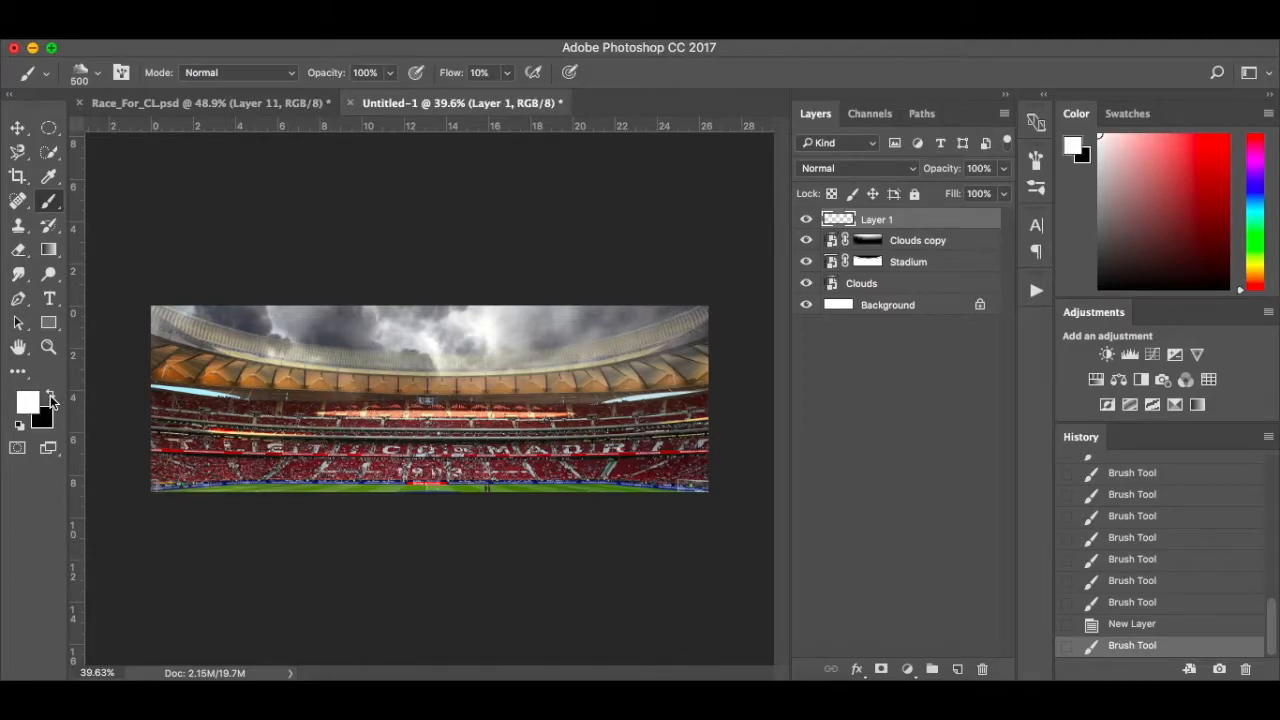
mouse_move(172, 418)
mouse_down()
mouse_move(262, 404)
mouse_move(603, 405)
mouse_move(765, 385)
mouse_move(745, 370)
mouse_up()
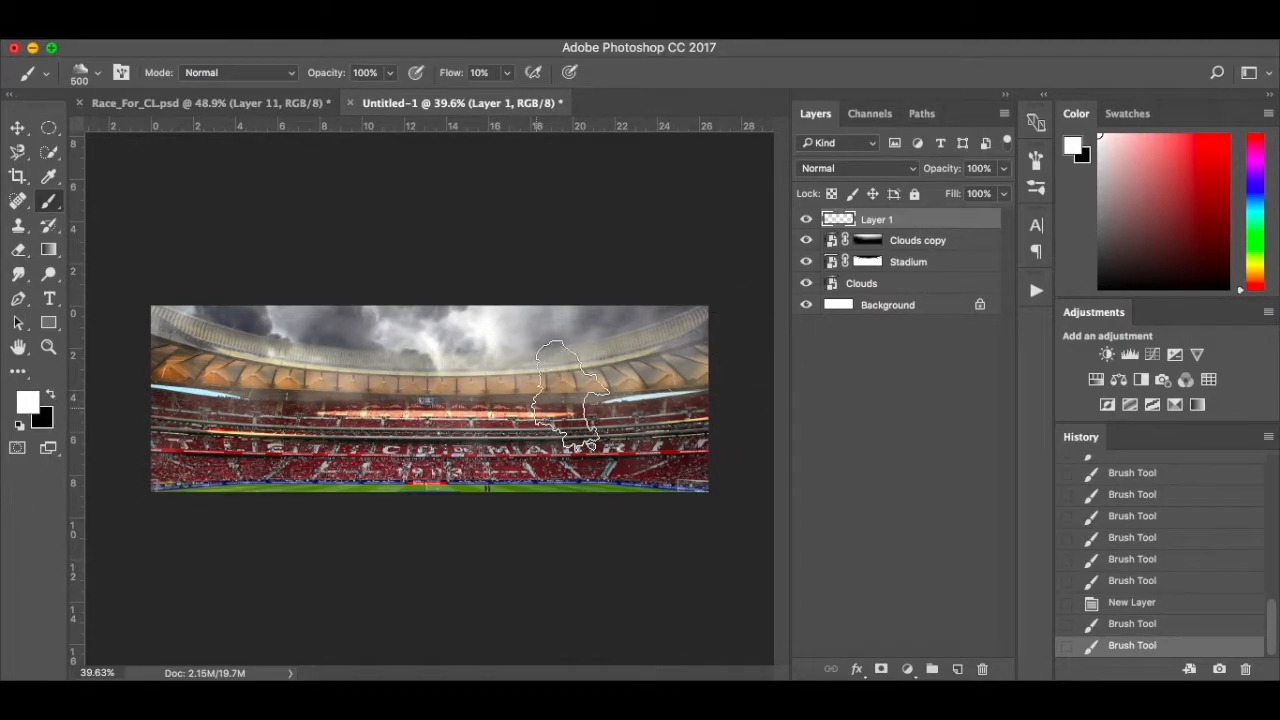
drag(585, 400, 395, 405)
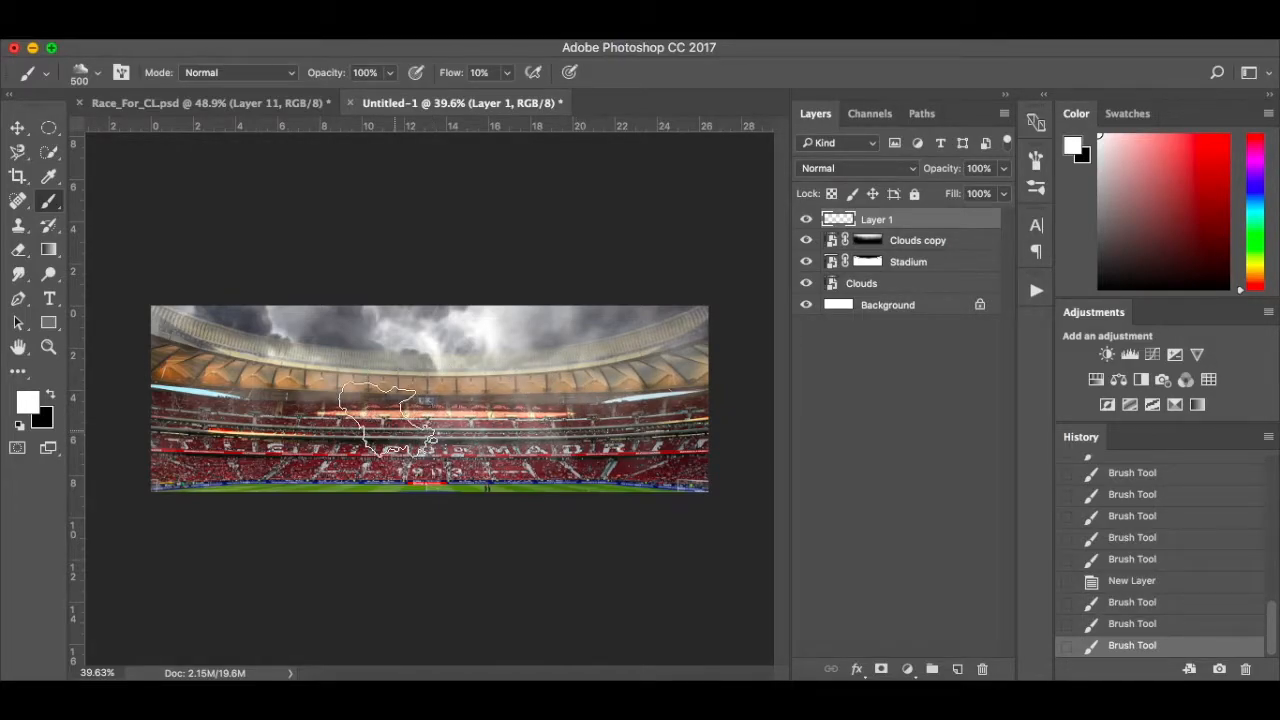
drag(276, 410, 111, 371)
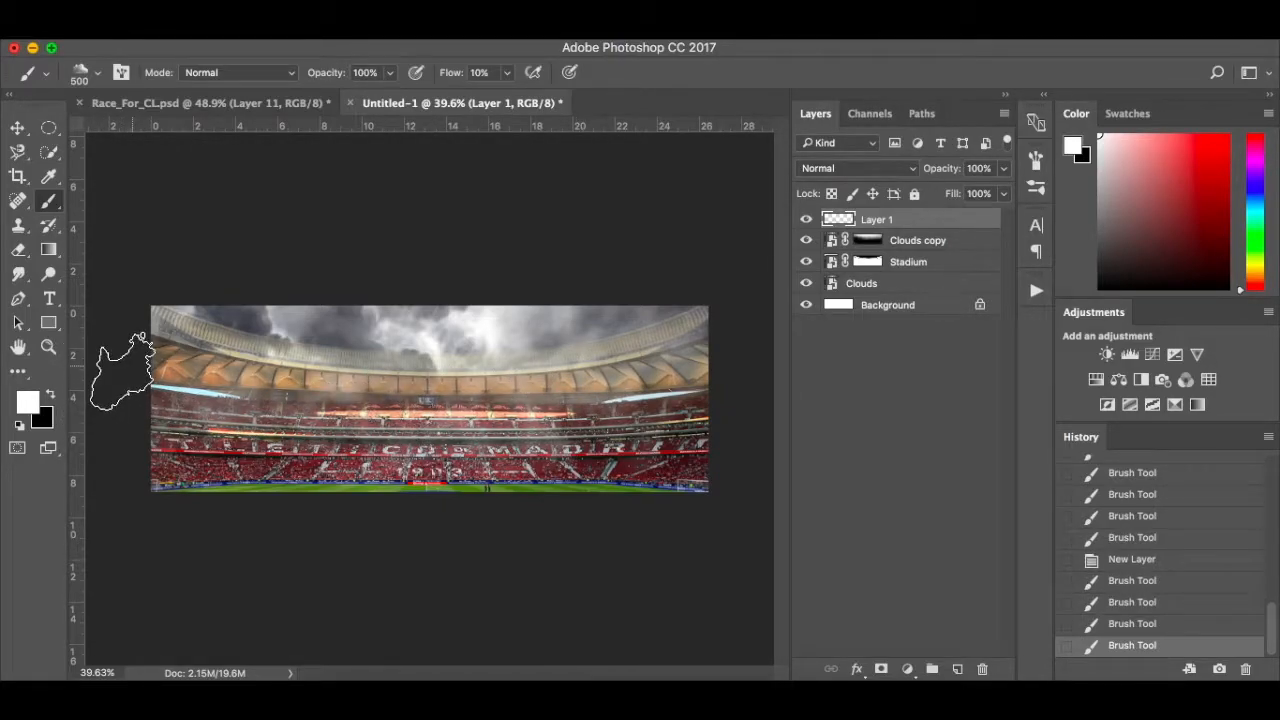
click(248, 390)
mouse_move(570, 398)
mouse_down()
mouse_move(740, 375)
mouse_move(758, 355)
mouse_move(720, 395)
mouse_move(628, 408)
mouse_up()
drag(548, 410, 100, 400)
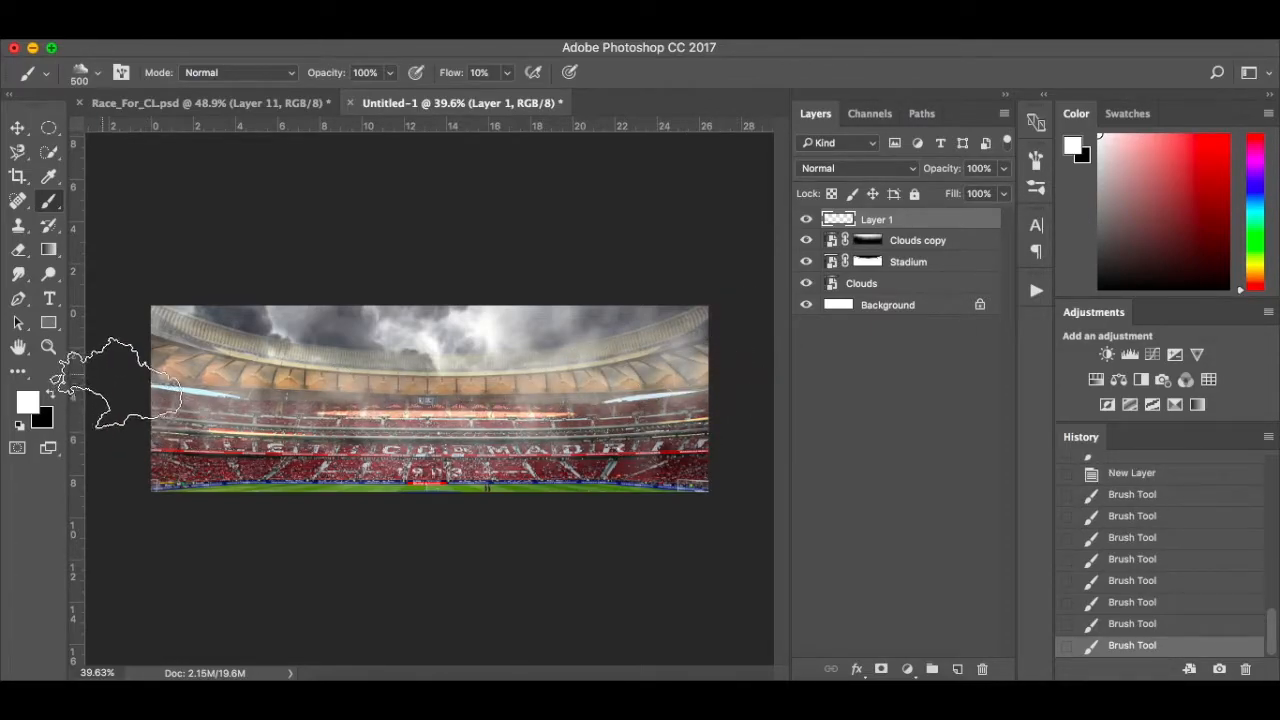
click(232, 381)
drag(270, 385, 540, 408)
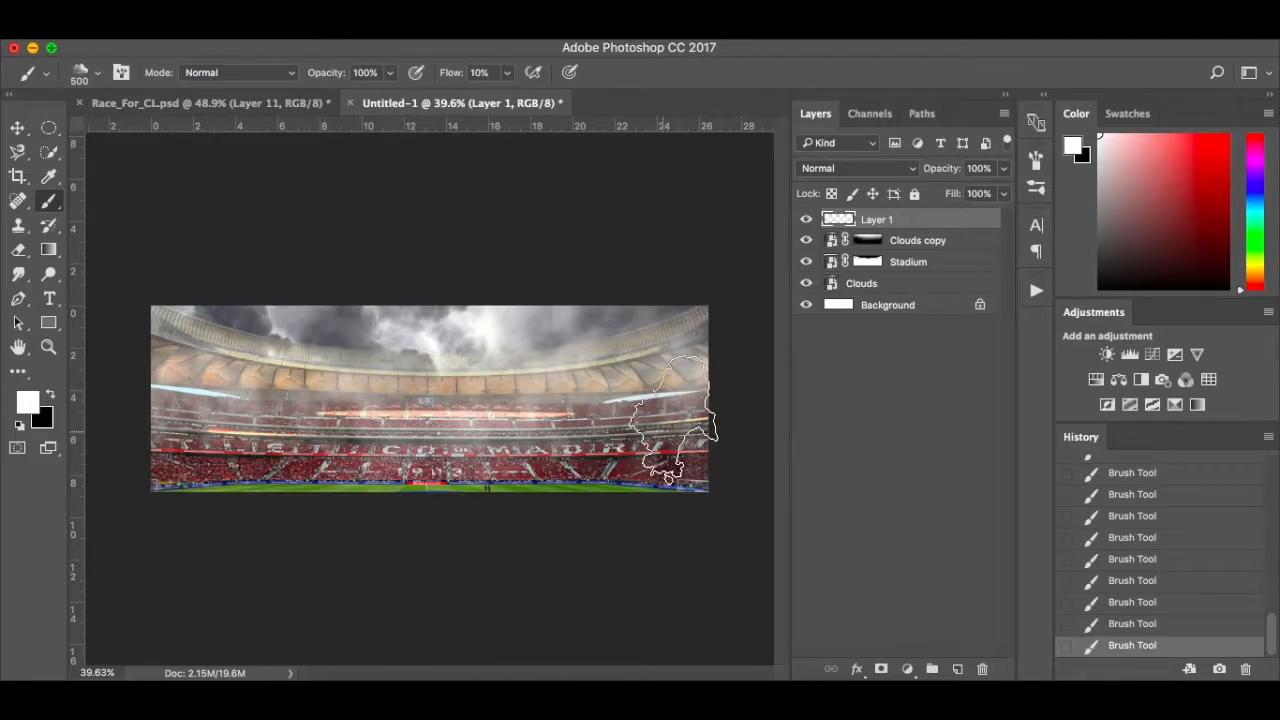
Set the opacity of the fog layer to 75% and convert it to a smart object.
click(1005, 170)
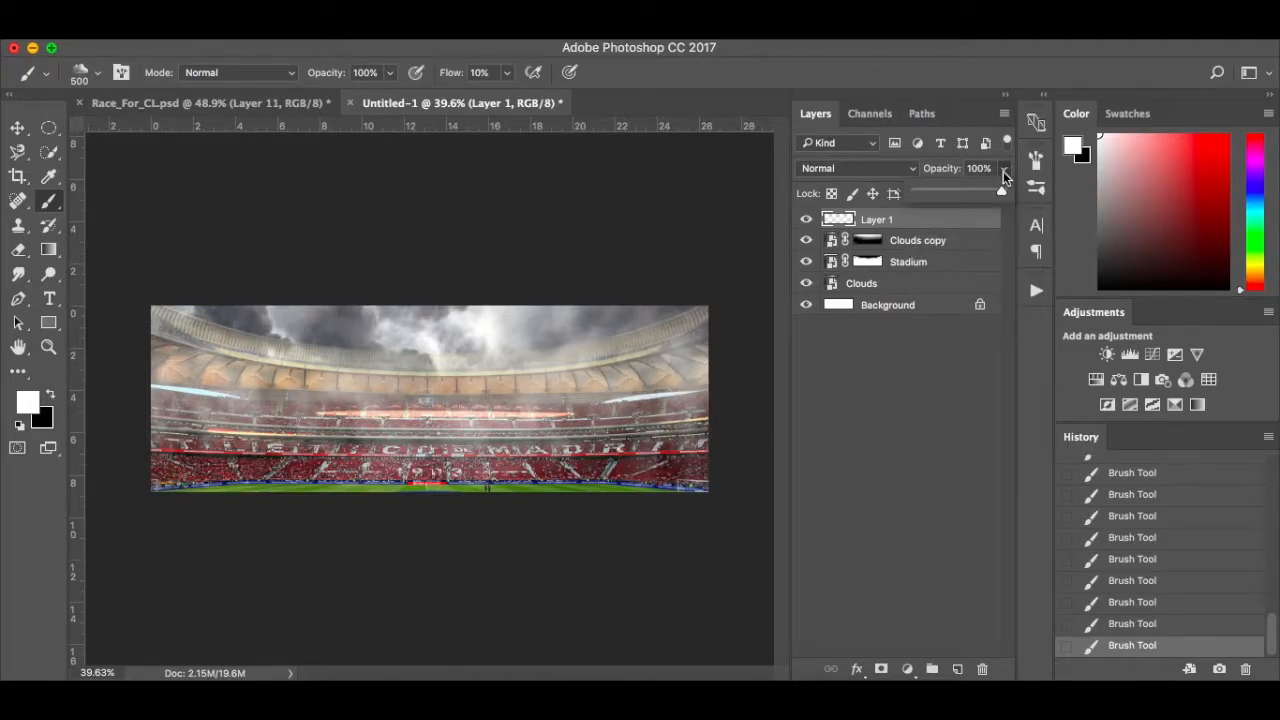
click(985, 190)
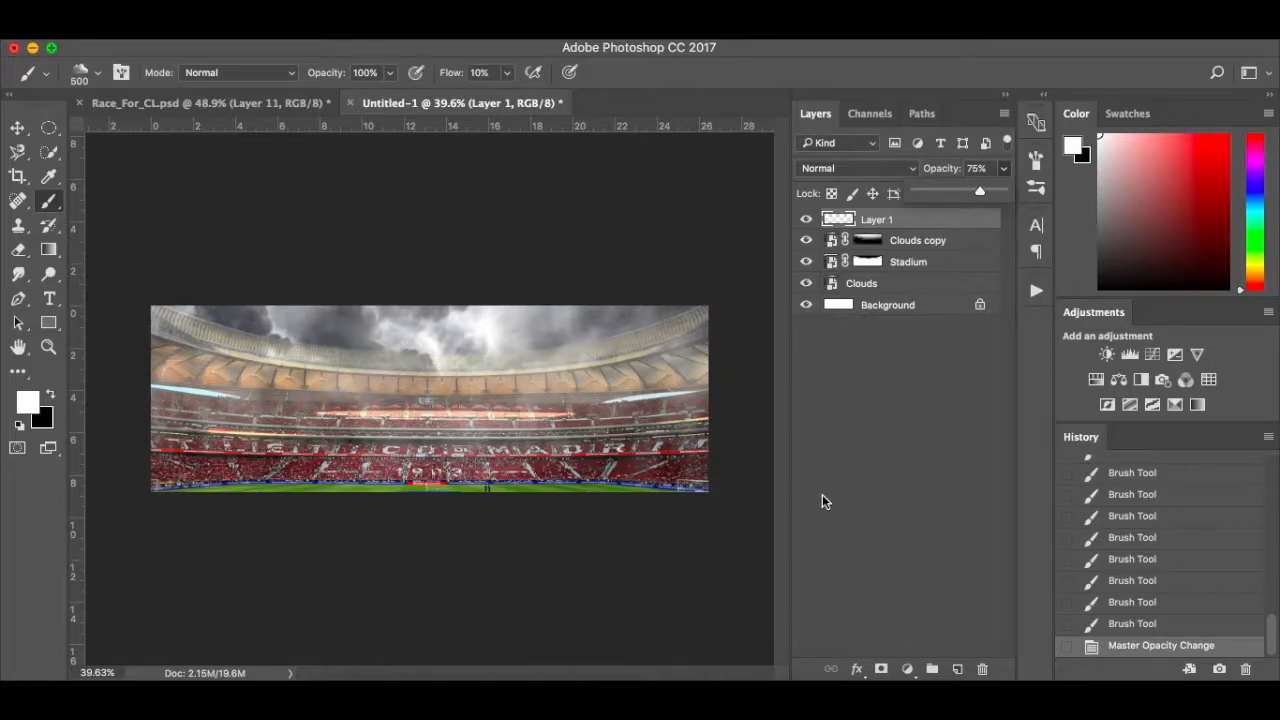
key(v)
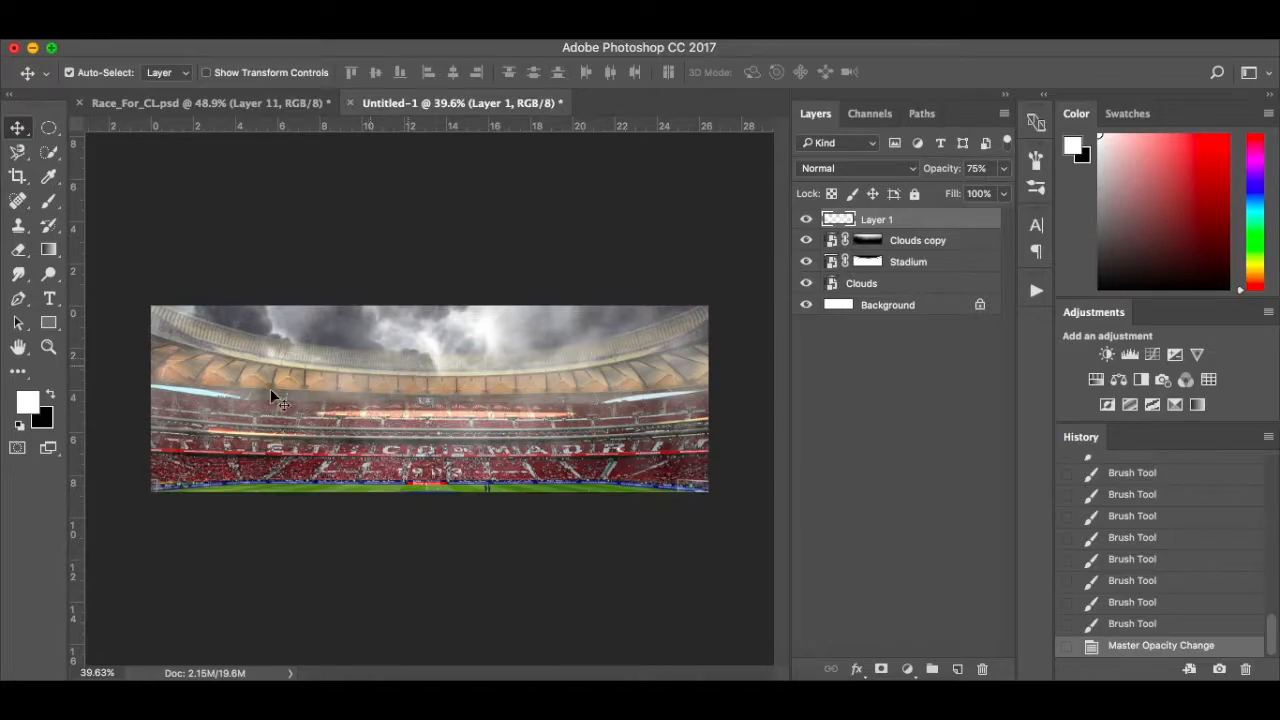
right_click(911, 223)
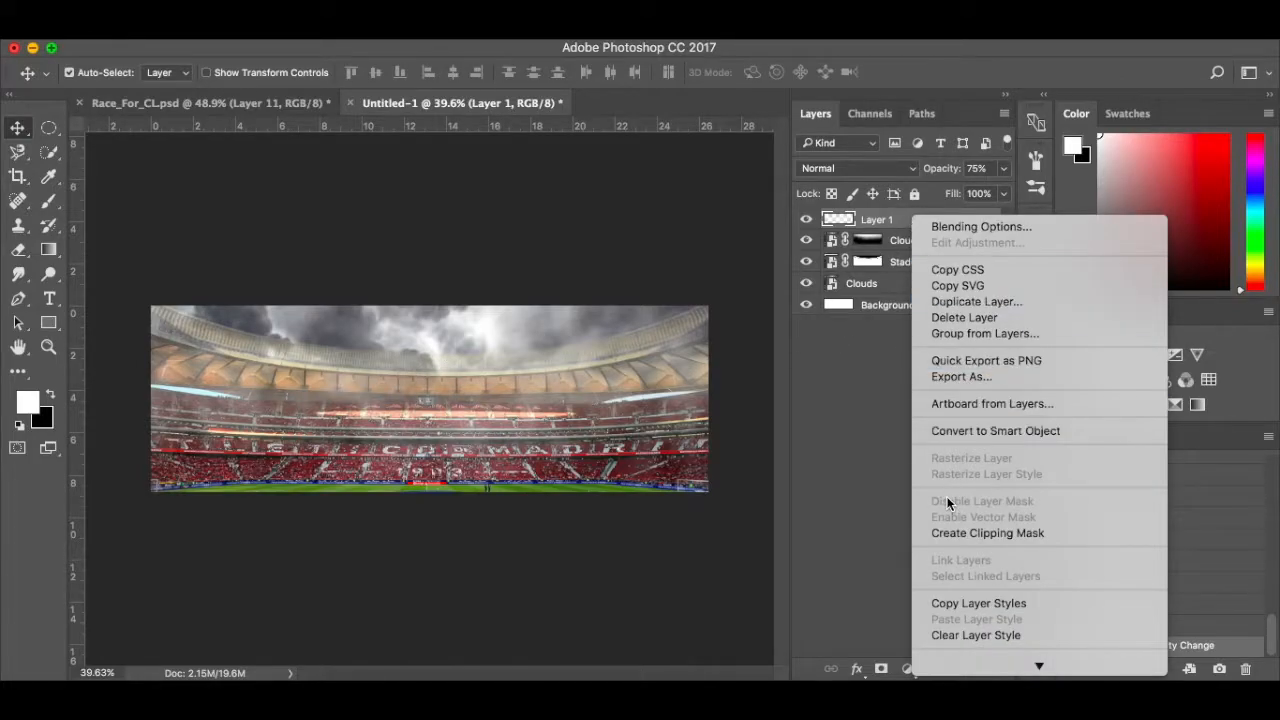
click(1007, 431)
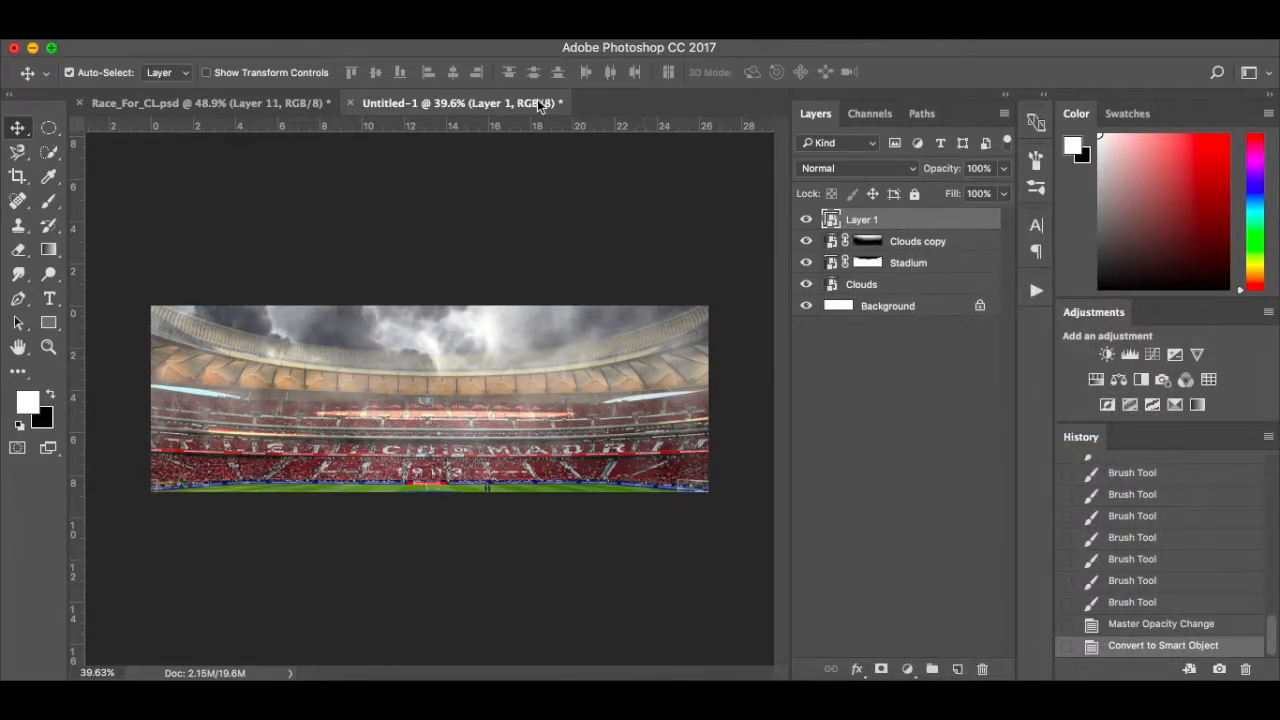
Apply a Gaussian Blur with a radius of 3.0 pixels to the fog smart object.
click(470, 30)
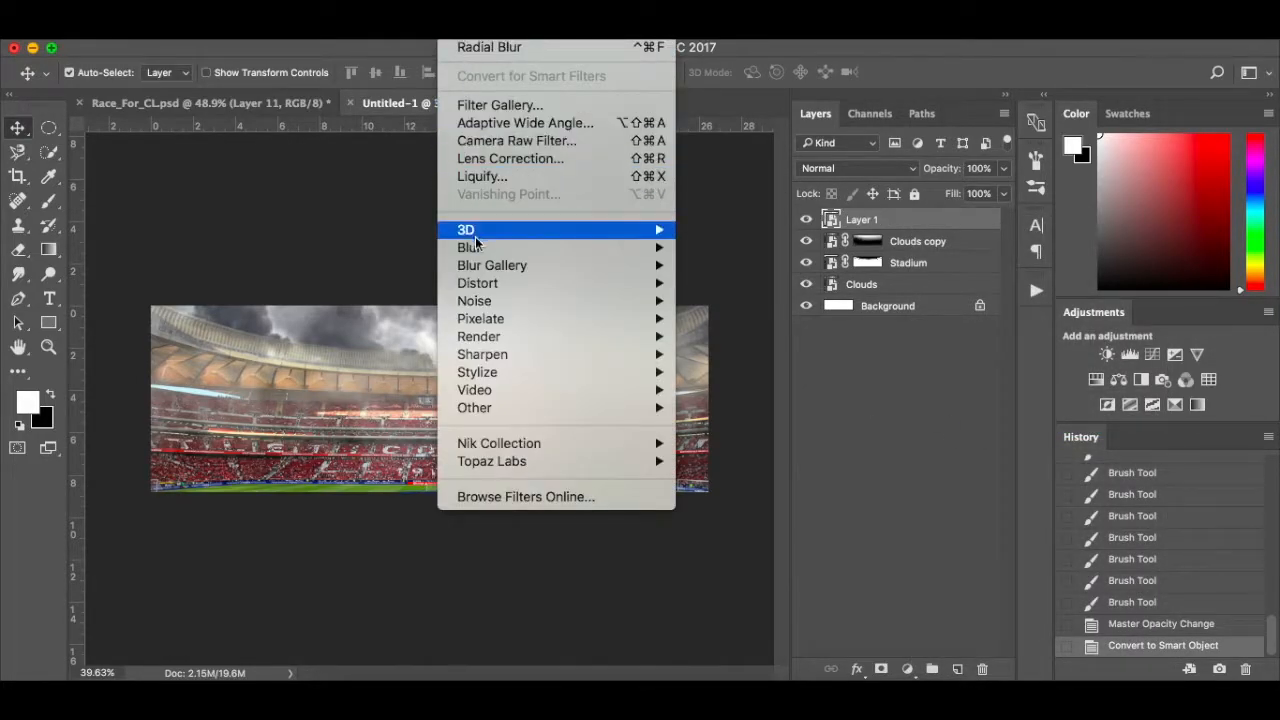
mouse_move(476, 247)
click(739, 320)
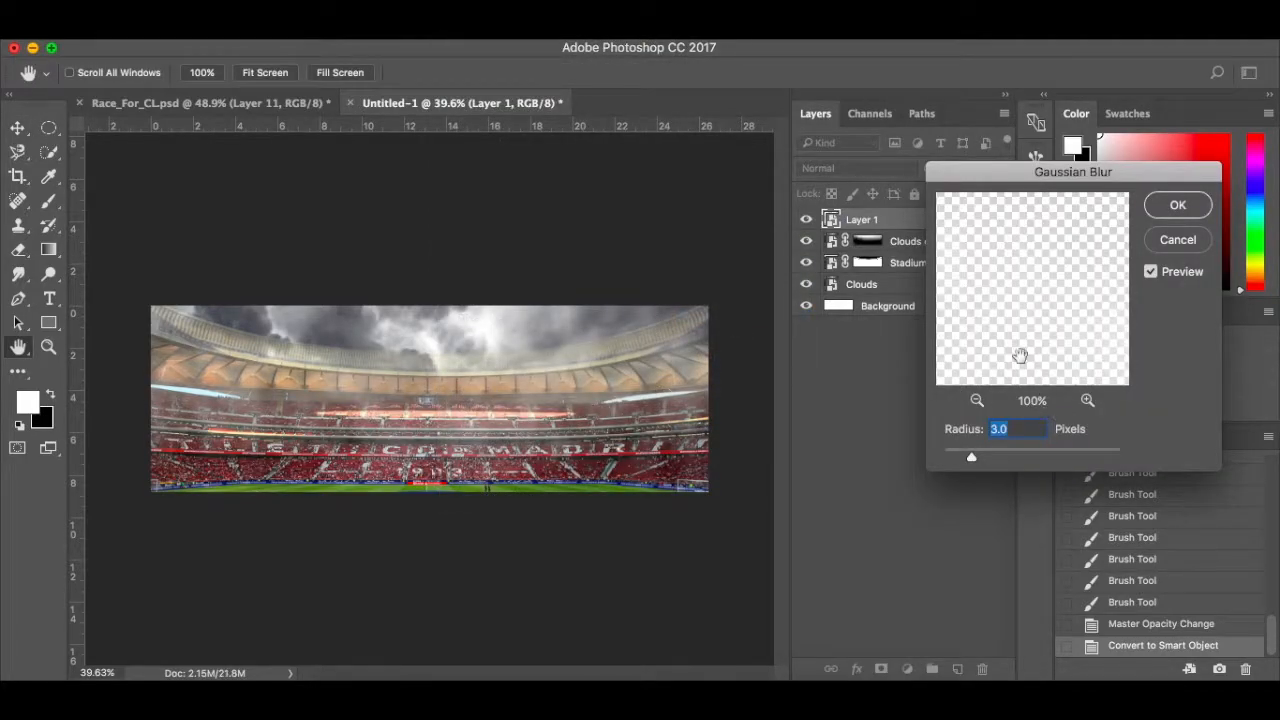
click(1177, 206)
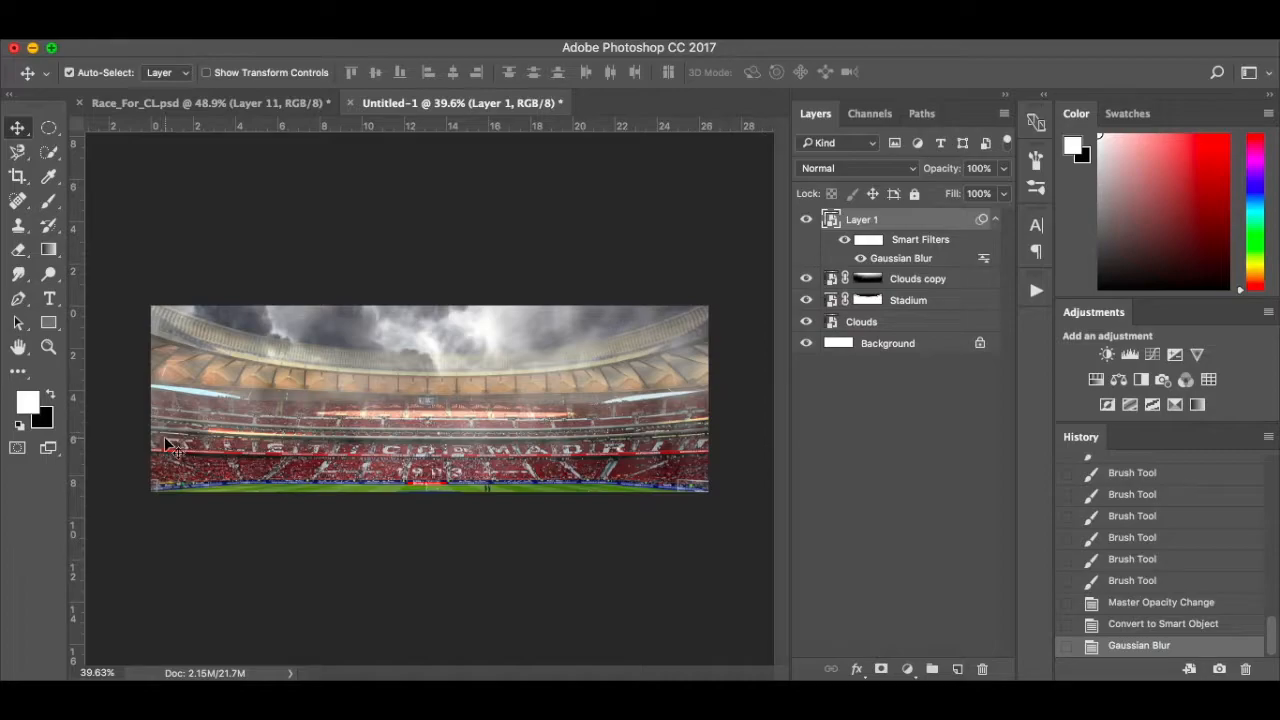
Check the Race_For_CL reference and add a Hue/Saturation adjustment layer above the fog layer with saturation at -15.
click(280, 101)
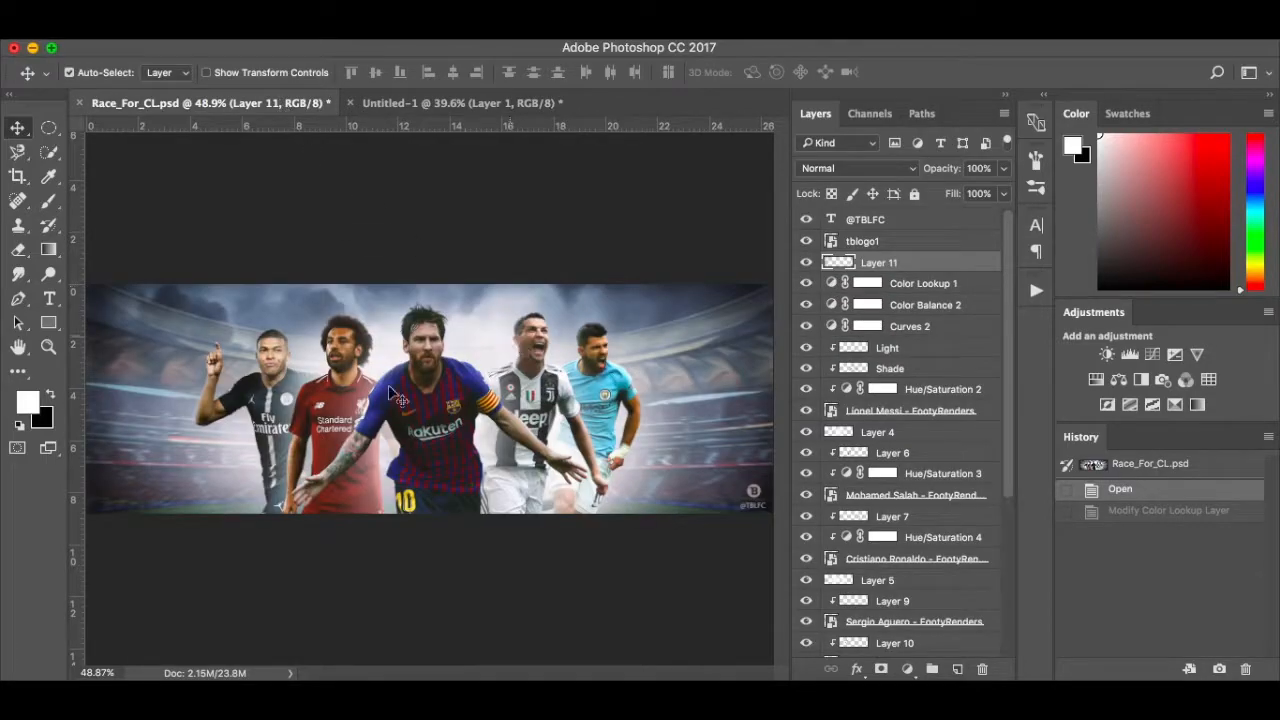
click(461, 105)
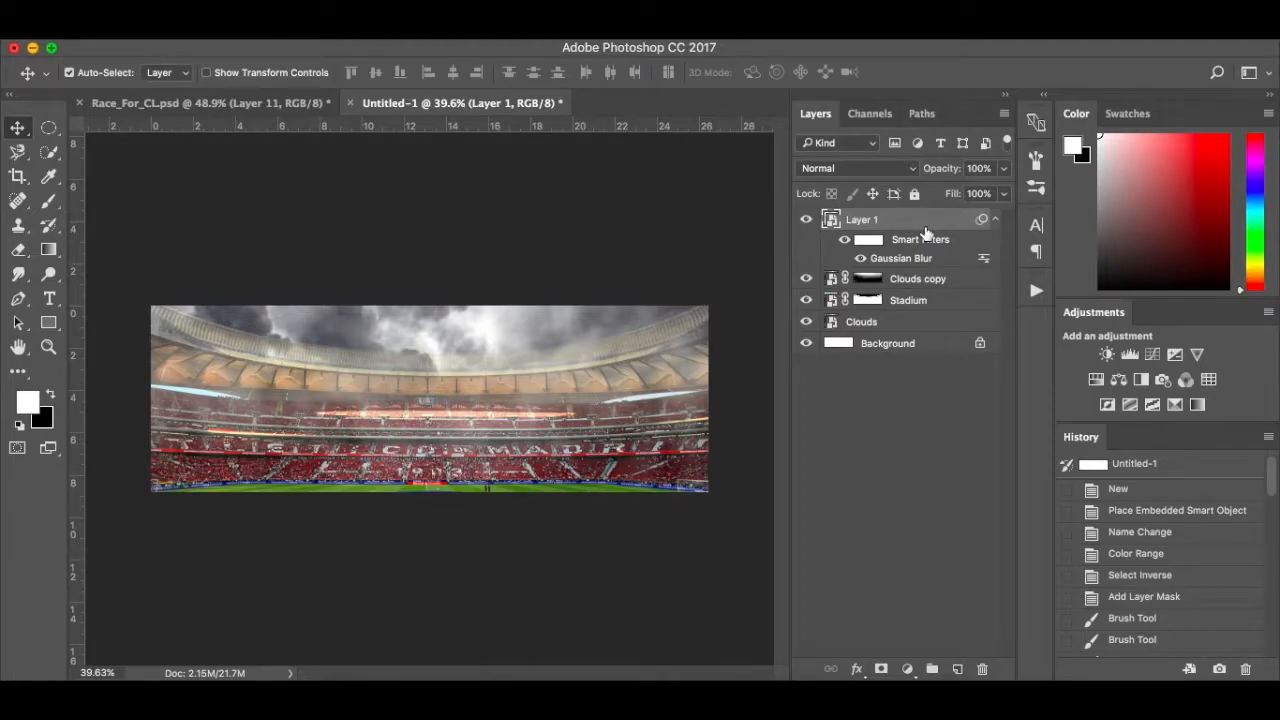
click(907, 668)
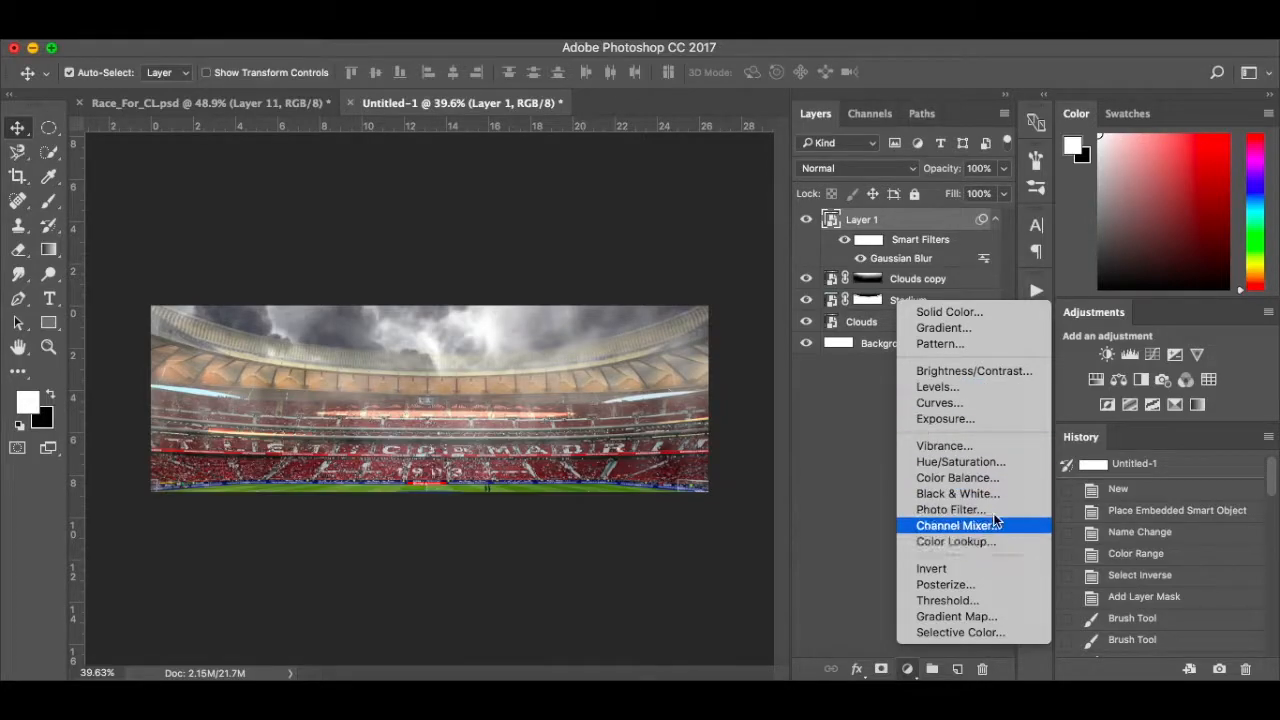
click(985, 463)
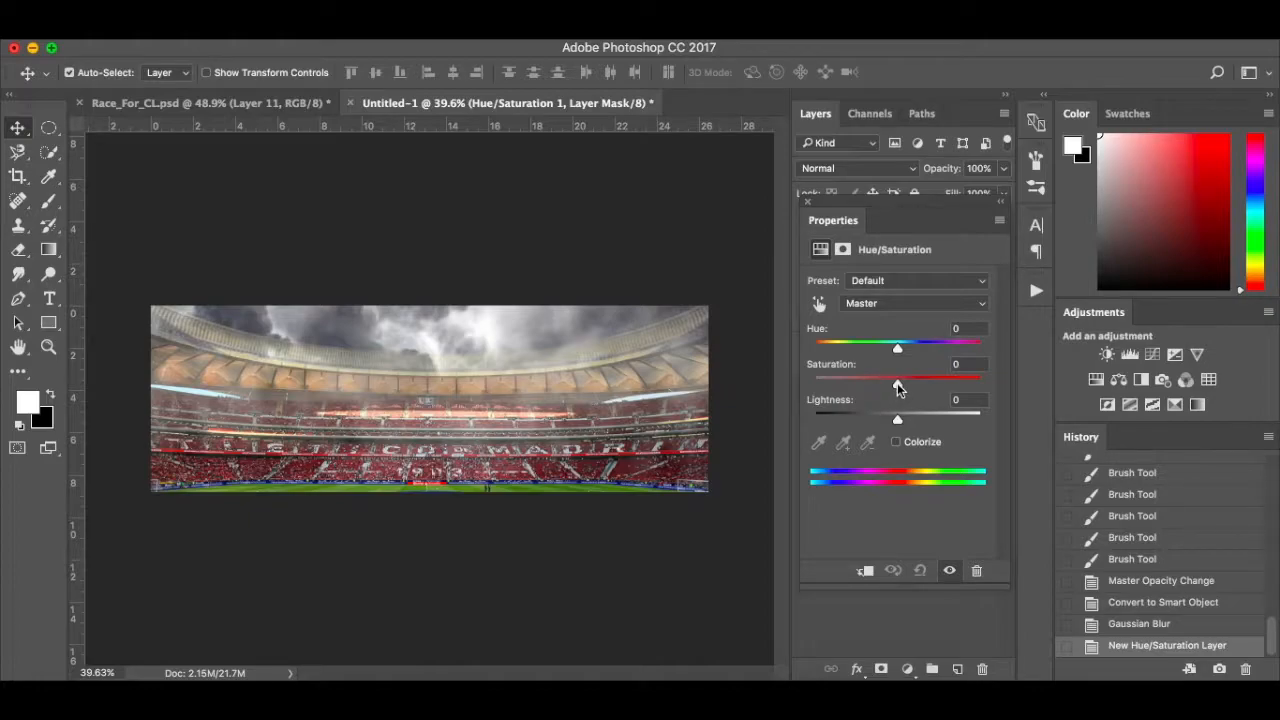
drag(897, 388, 891, 388)
drag(887, 388, 885, 385)
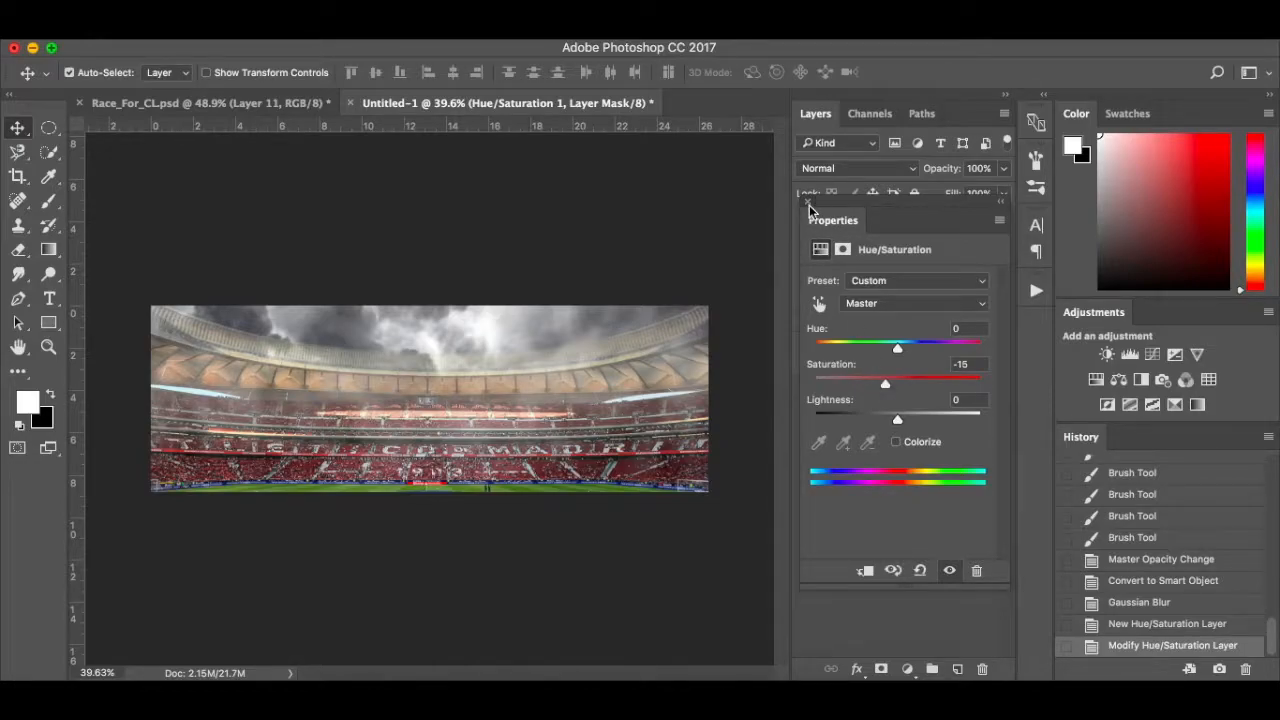
click(809, 205)
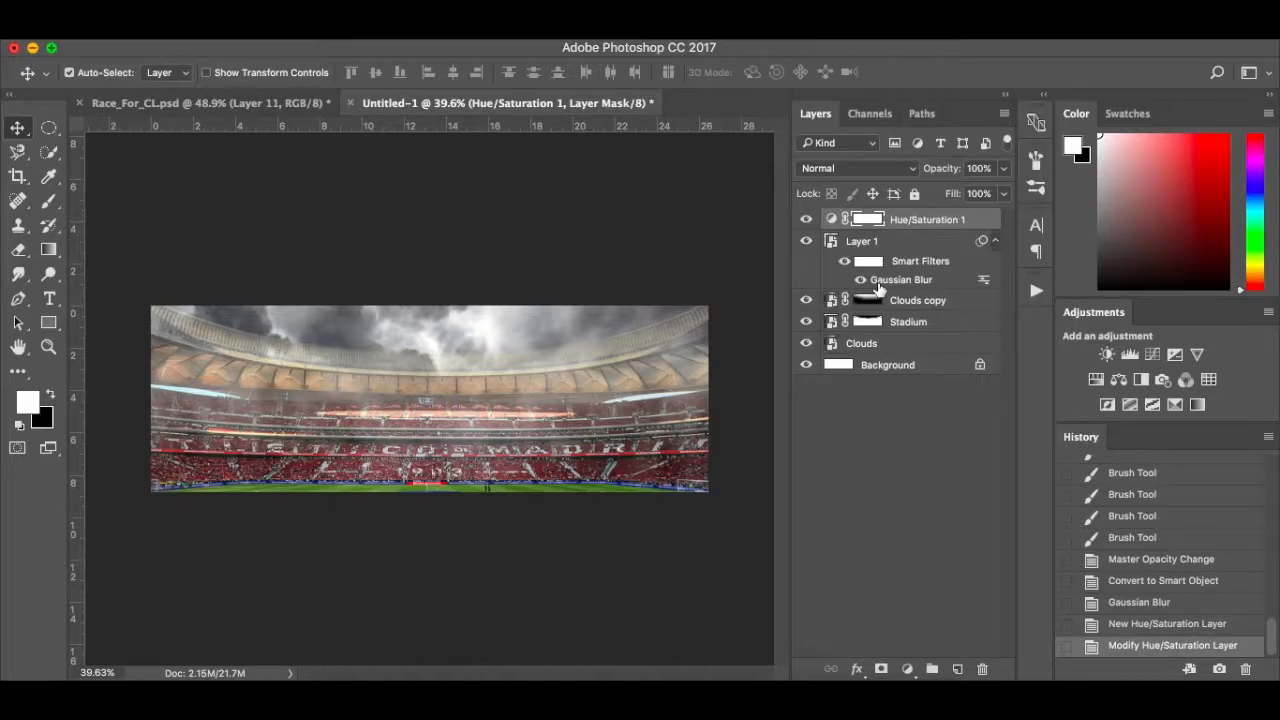
Add a Color Balance adjustment layer above the Hue/Saturation layer, with midtones at -19 toward cyan and shifted moderately toward blue.
click(281, 101)
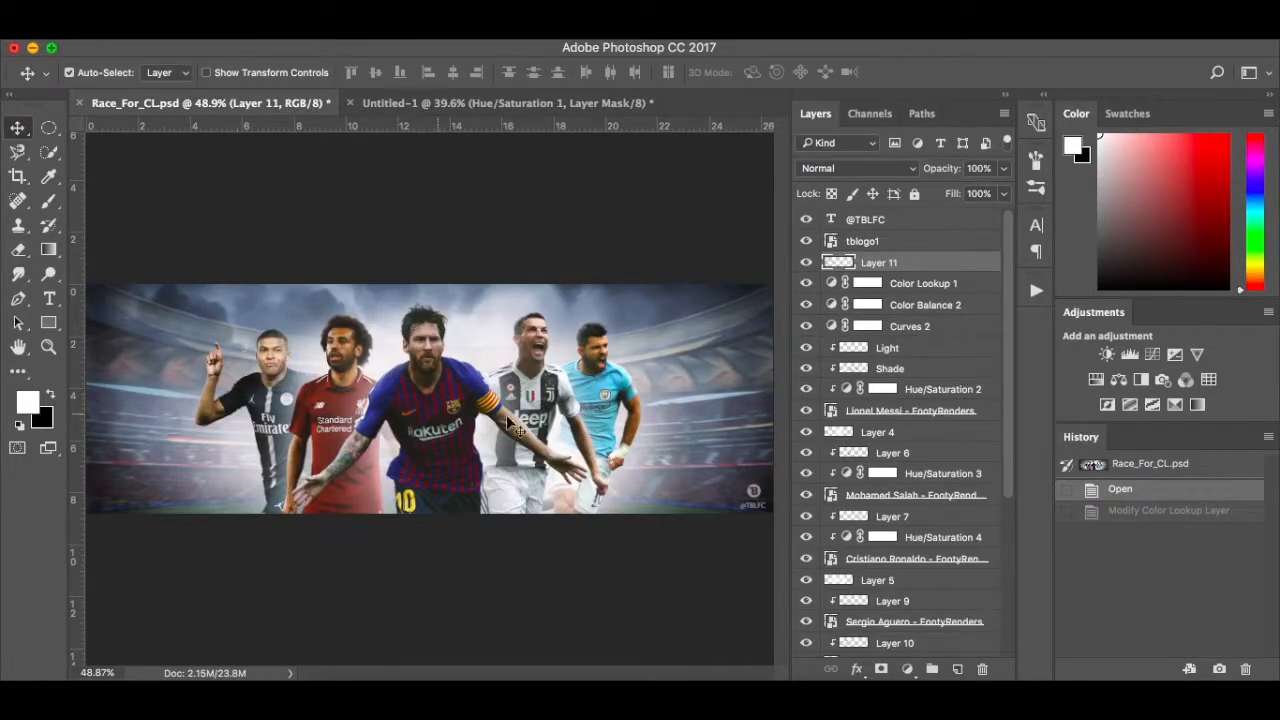
click(576, 104)
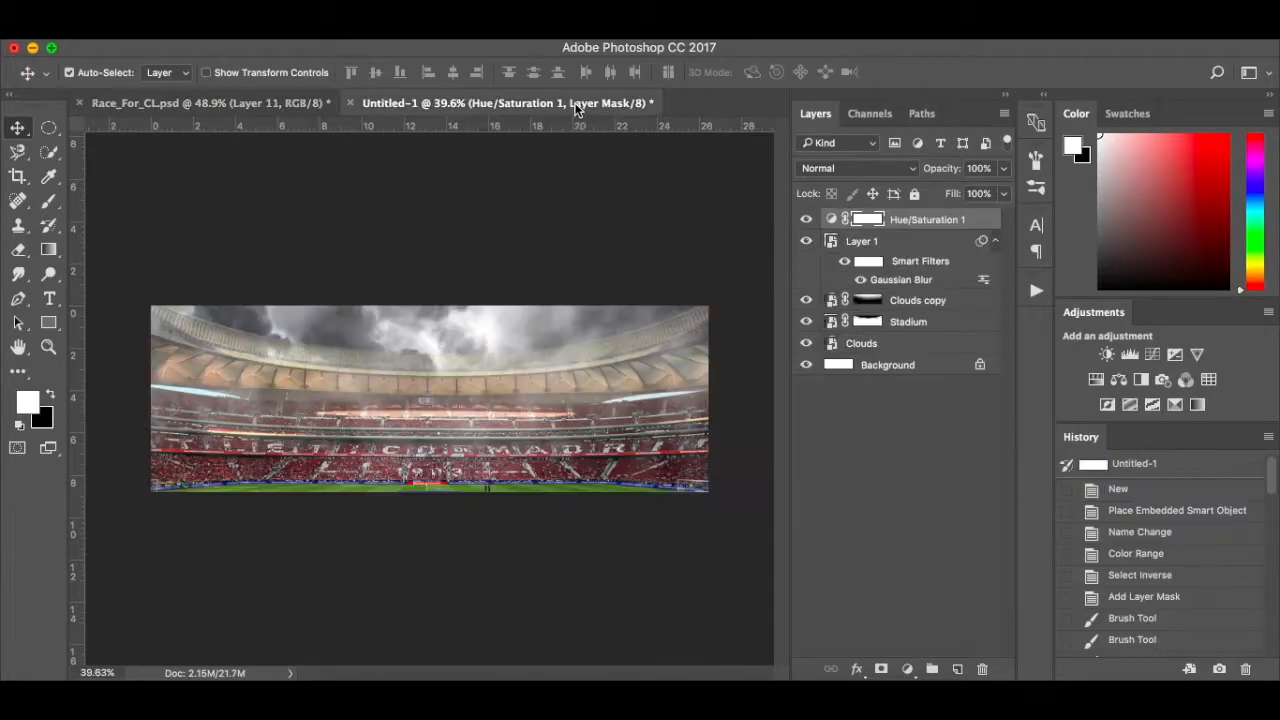
click(907, 668)
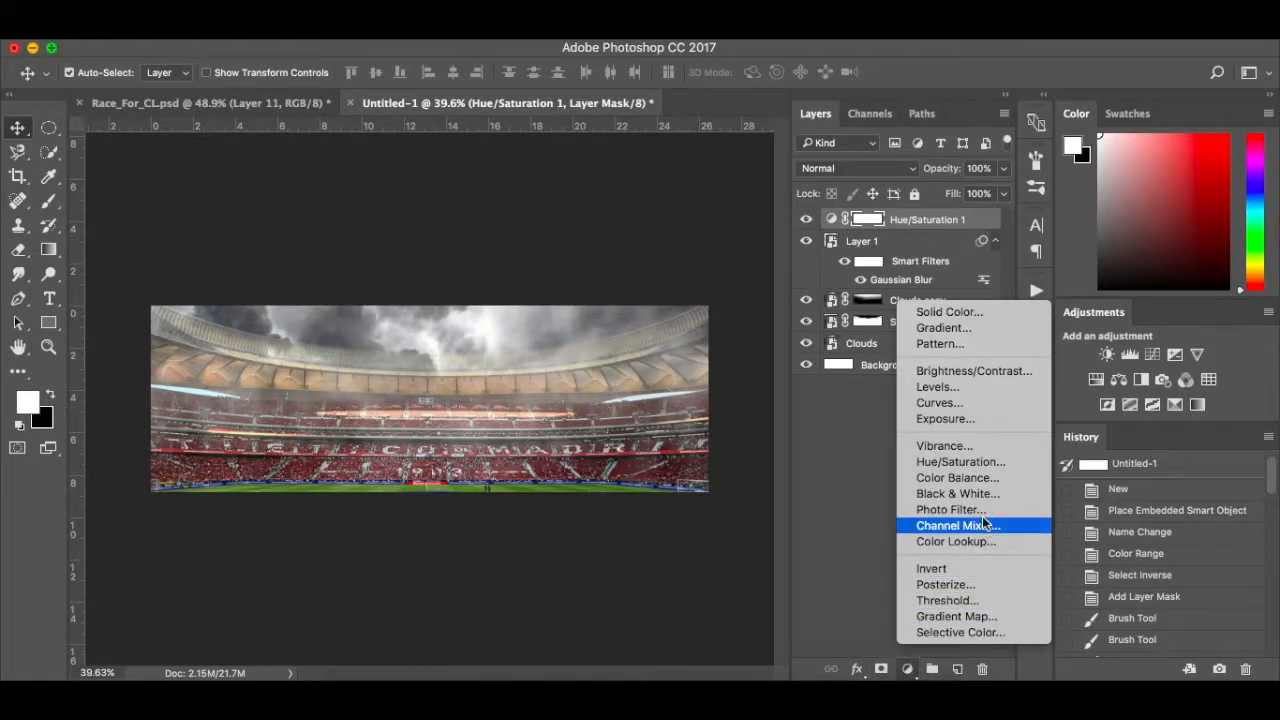
click(983, 478)
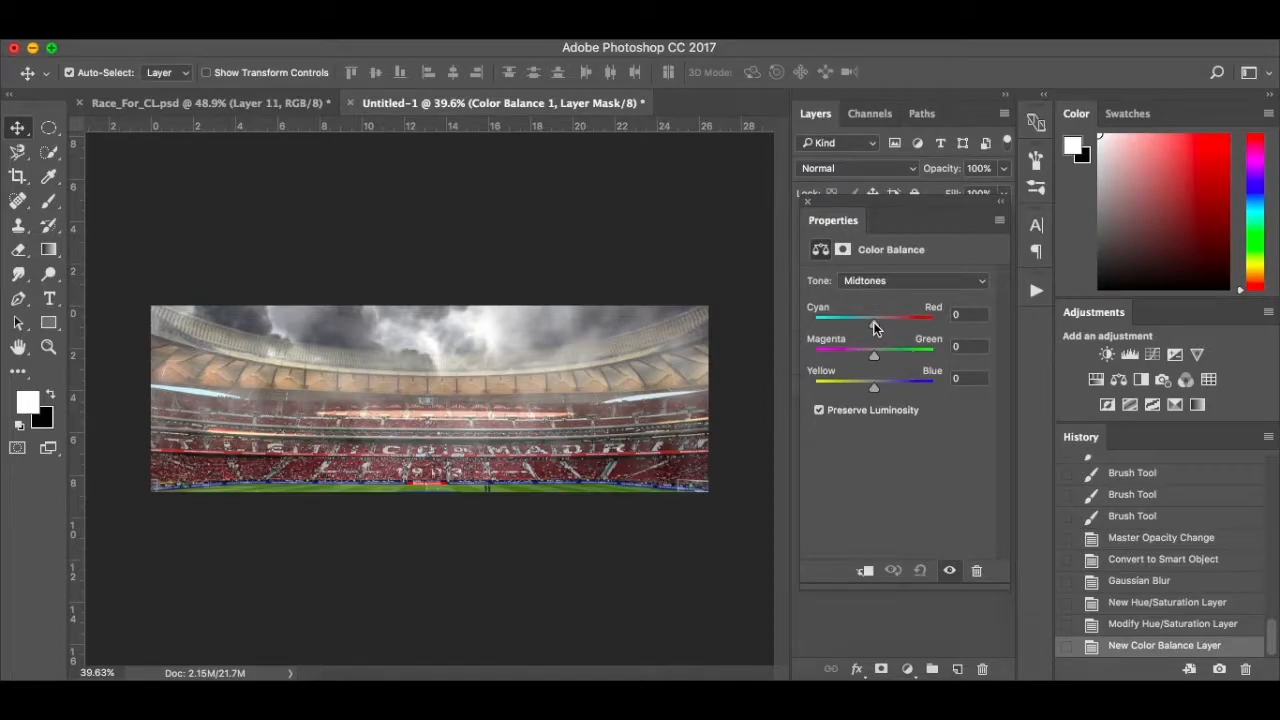
drag(874, 328, 868, 328)
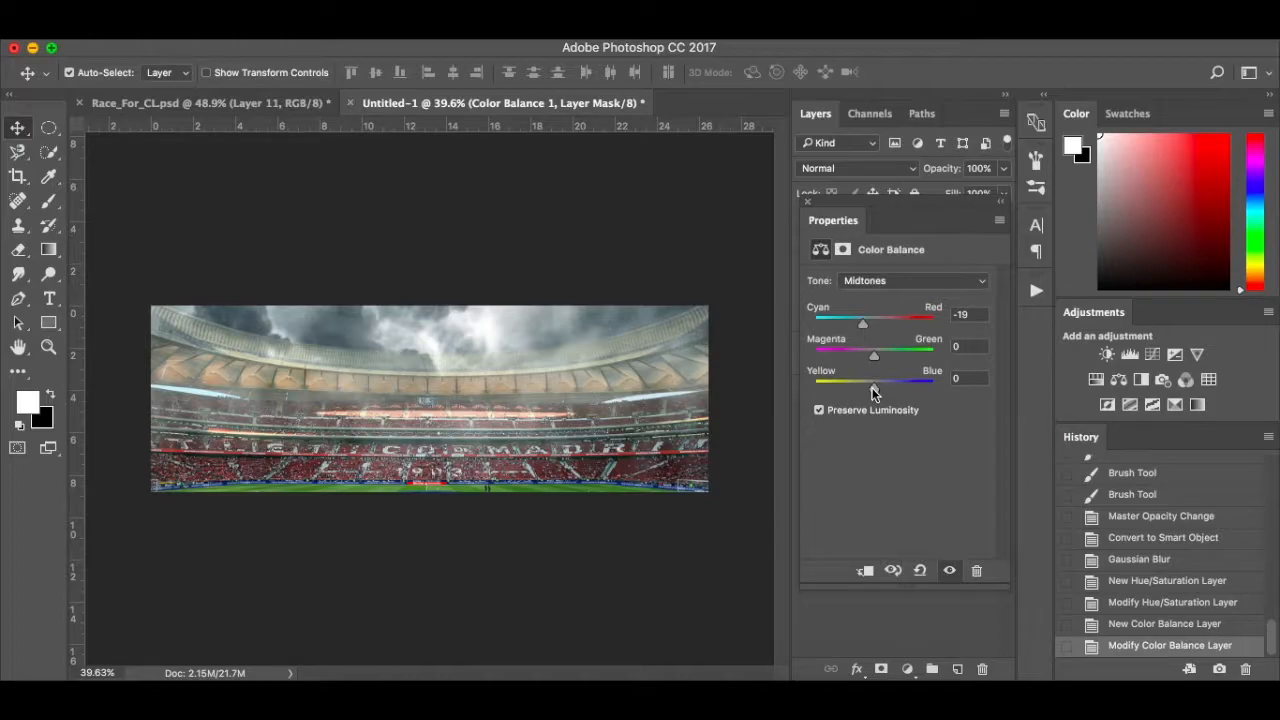
drag(874, 390, 889, 390)
click(806, 202)
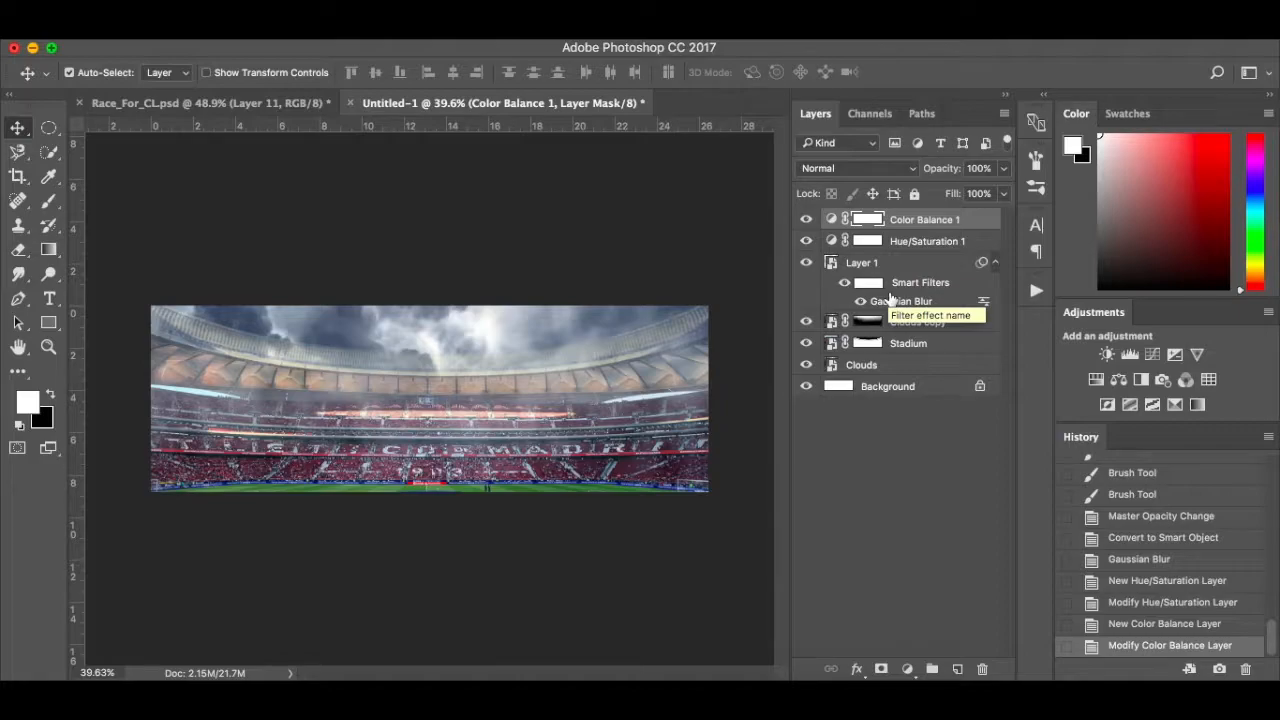
Add a Curves adjustment layer, lowering the RGB curve's midpoint from input 128 to output 115 and raising its black point to output 6.
click(907, 670)
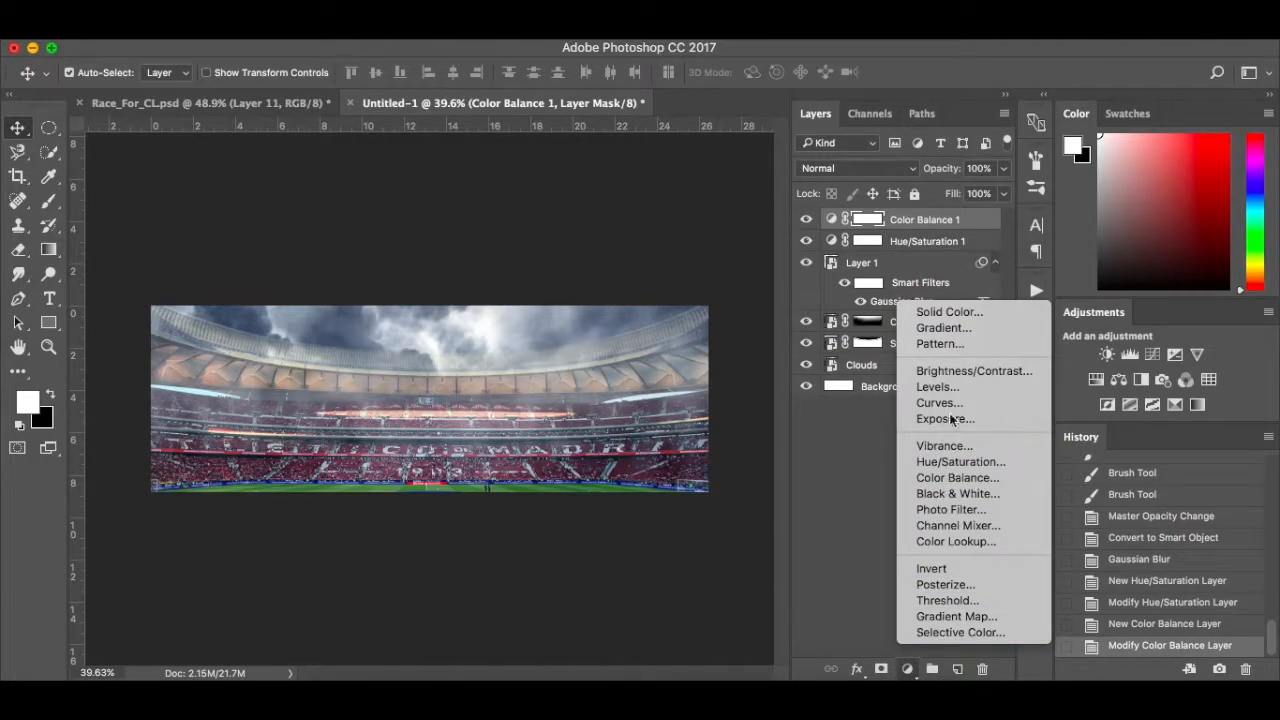
click(980, 403)
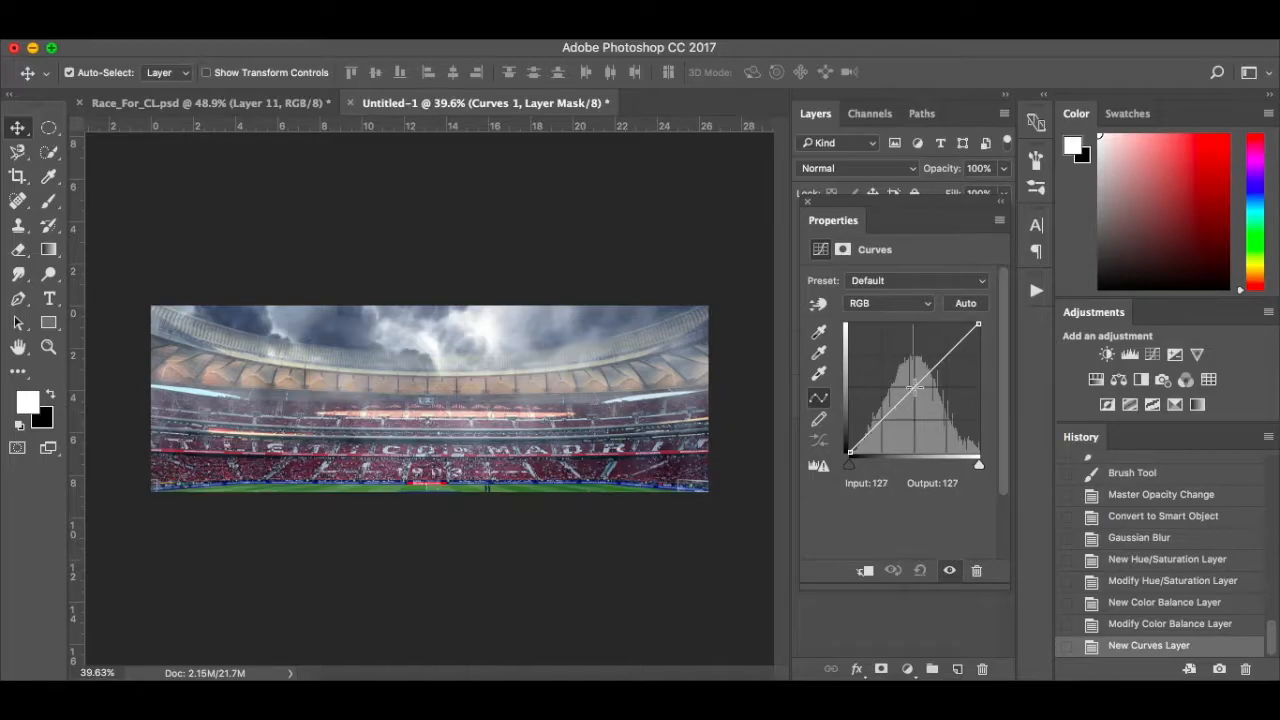
drag(914, 389, 914, 394)
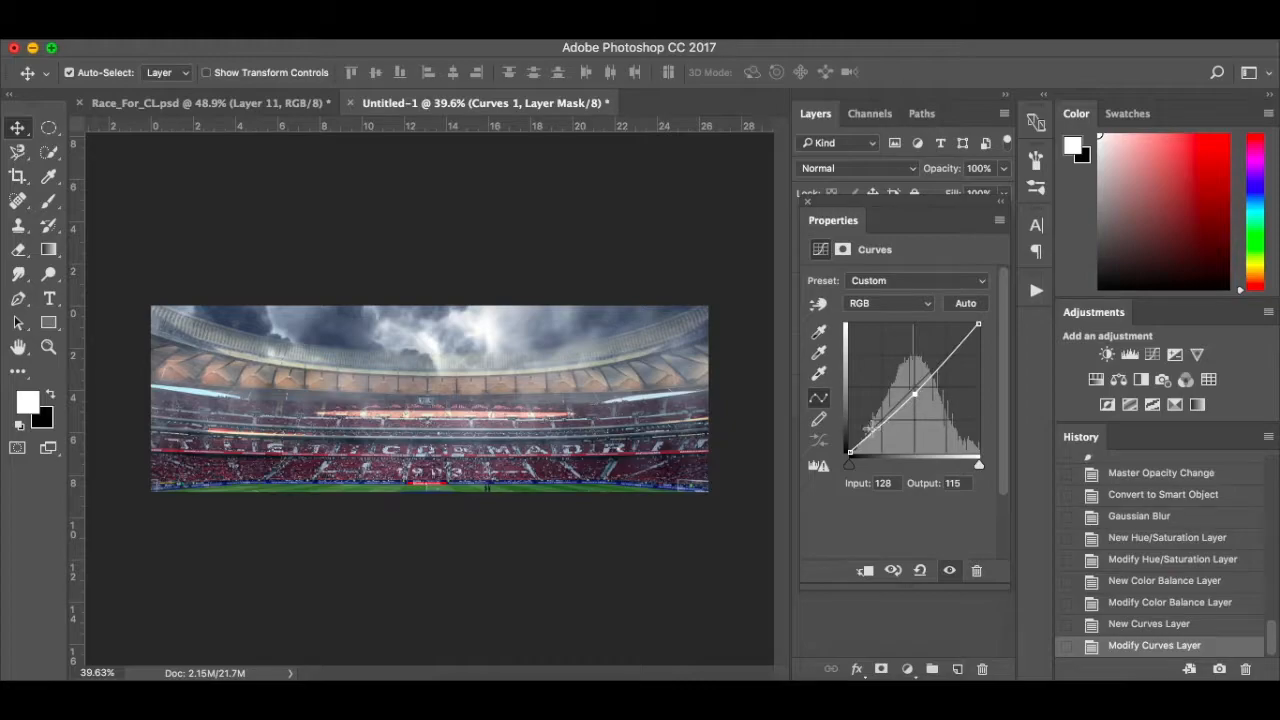
drag(849, 452, 846, 449)
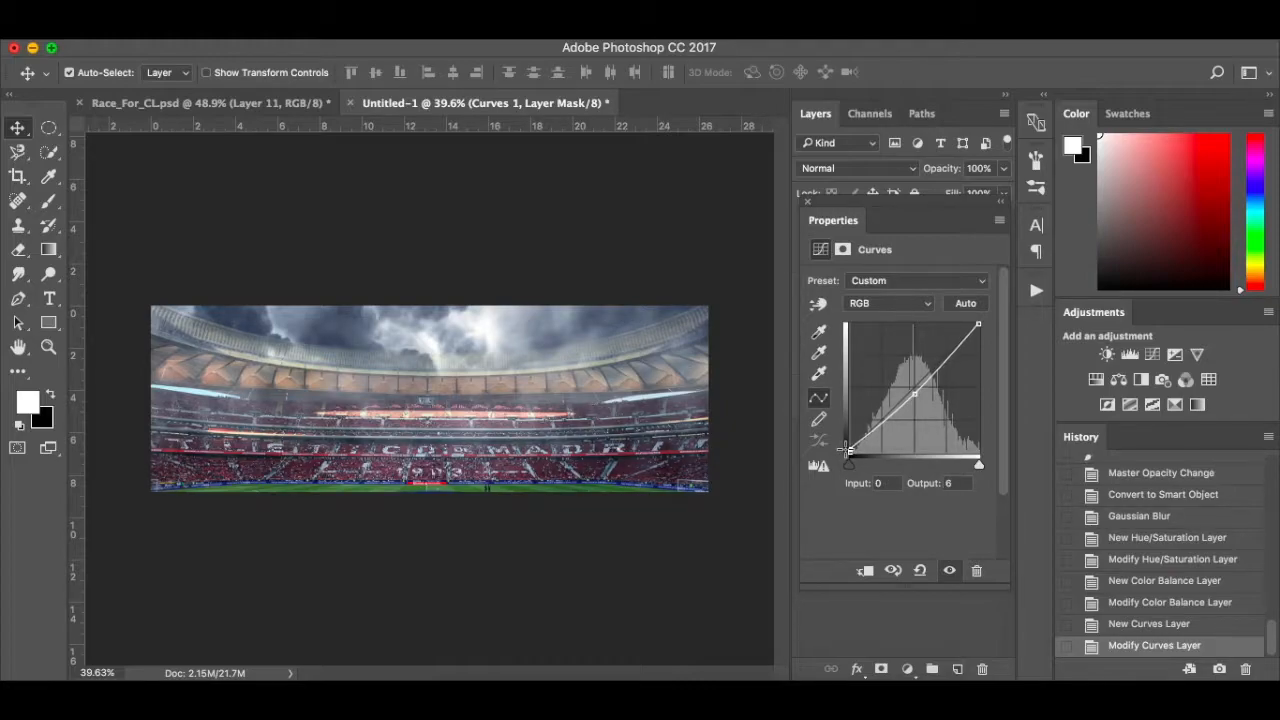
Anchor the Red channel curve at its lower quarter, raise its black point to output 19, and compare the image with and without Curves.
click(917, 305)
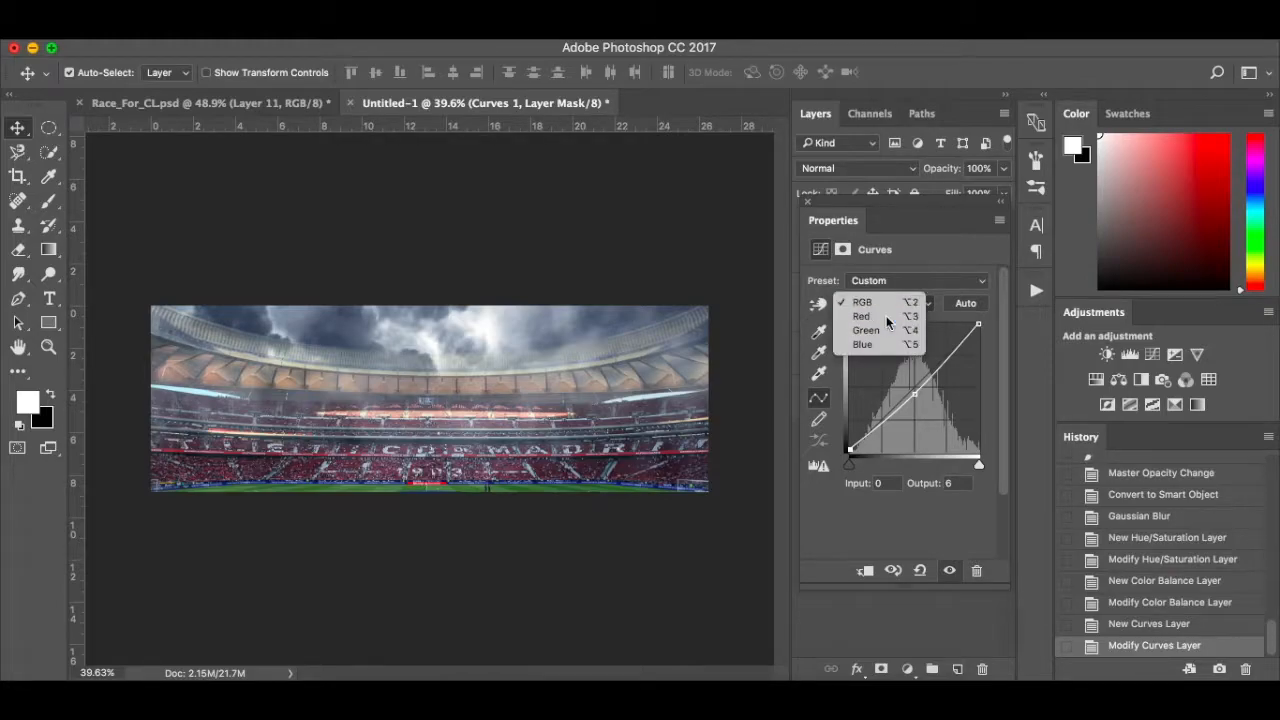
click(906, 317)
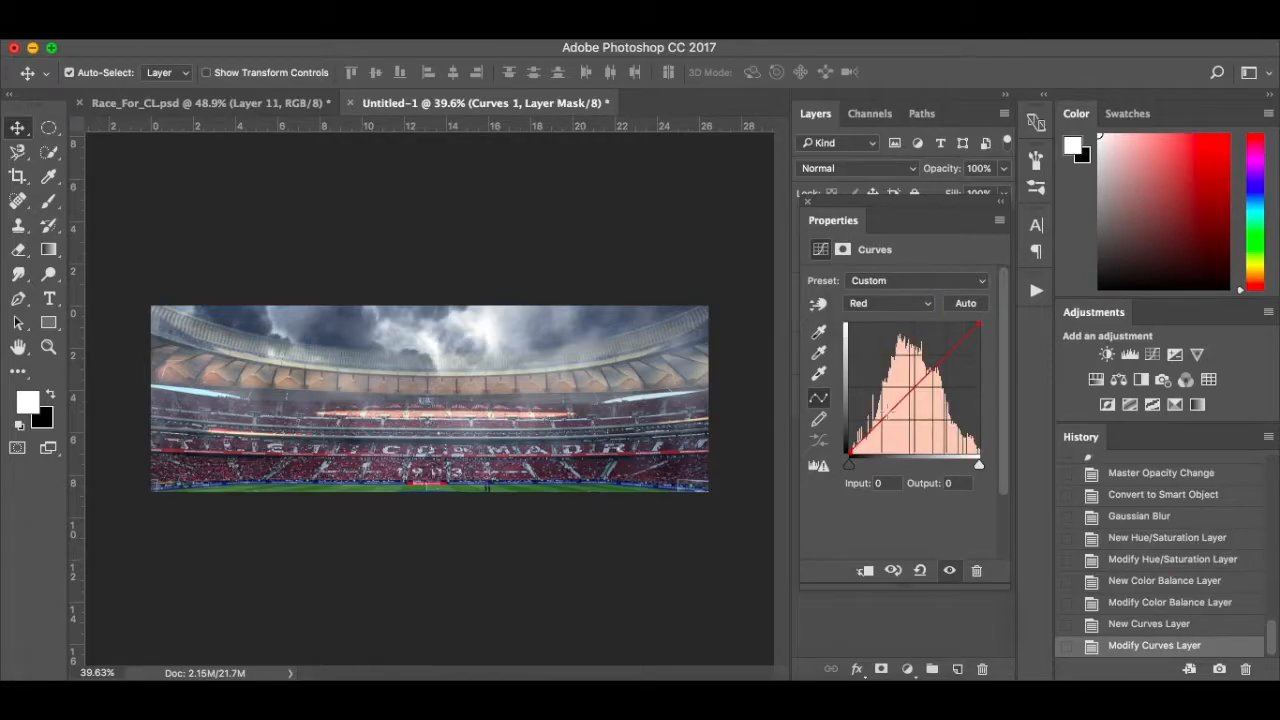
click(881, 421)
click(849, 454)
drag(849, 453, 848, 443)
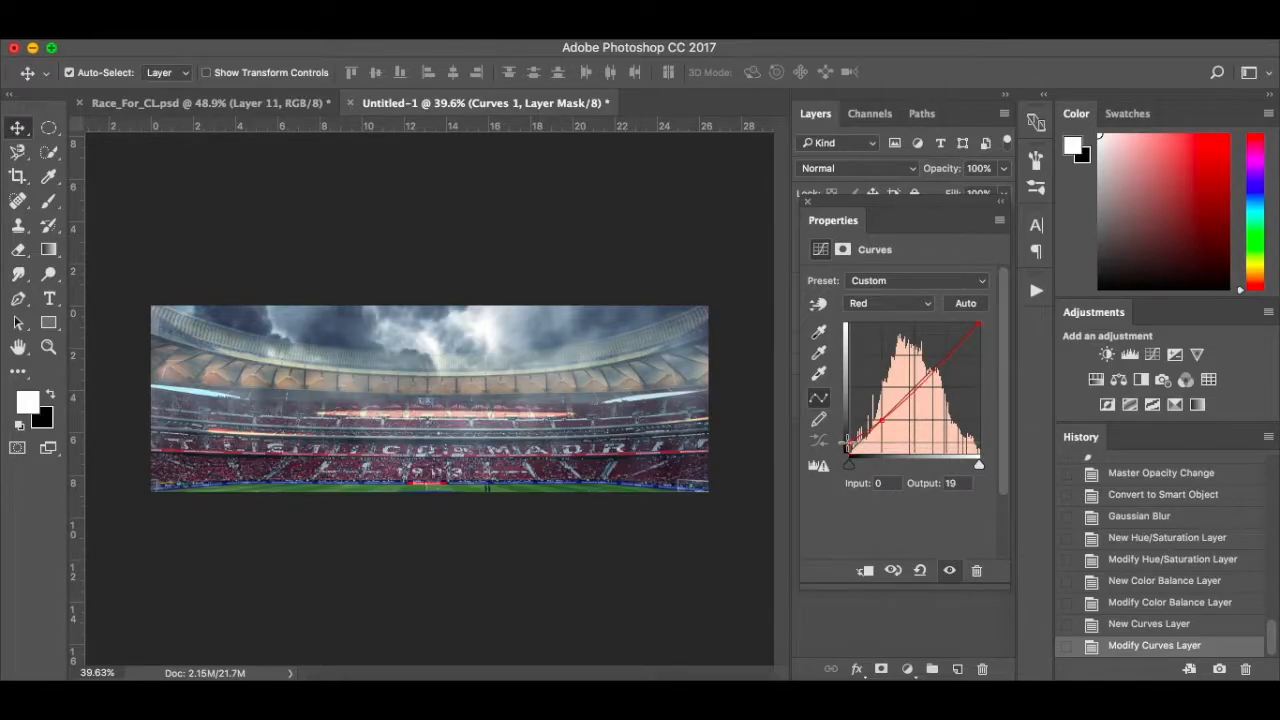
click(950, 572)
click(950, 572)
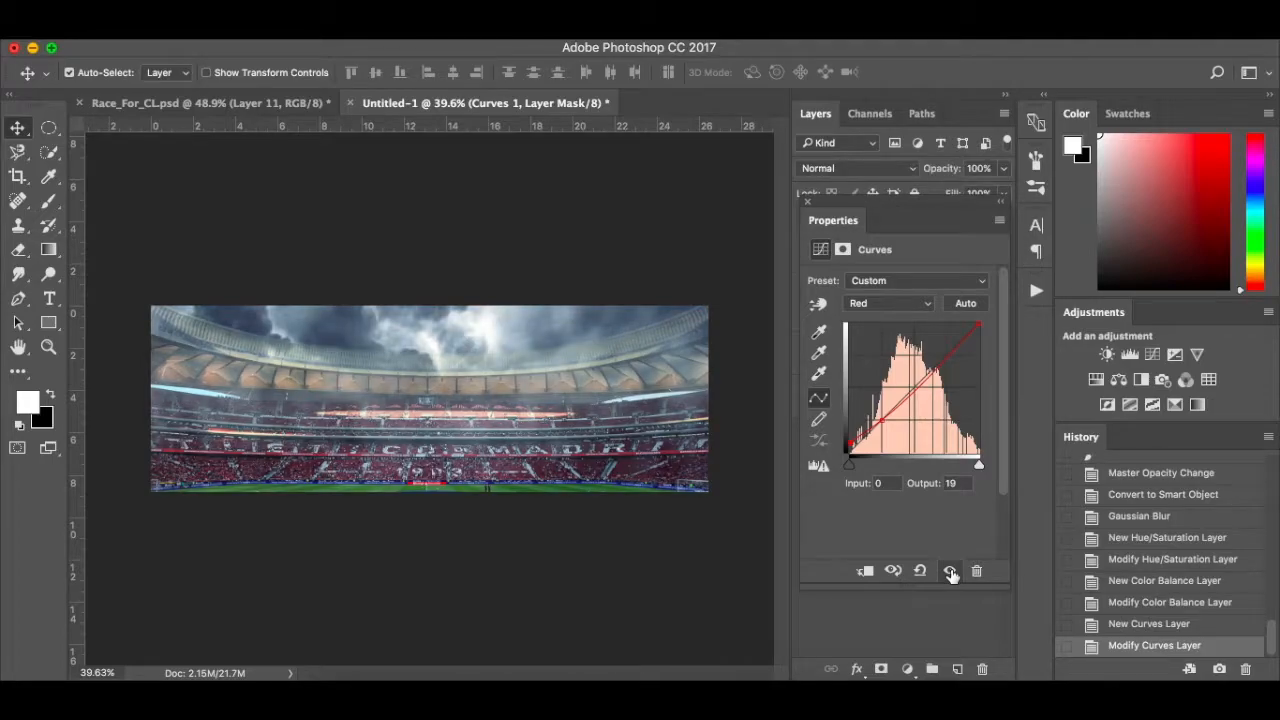
click(809, 202)
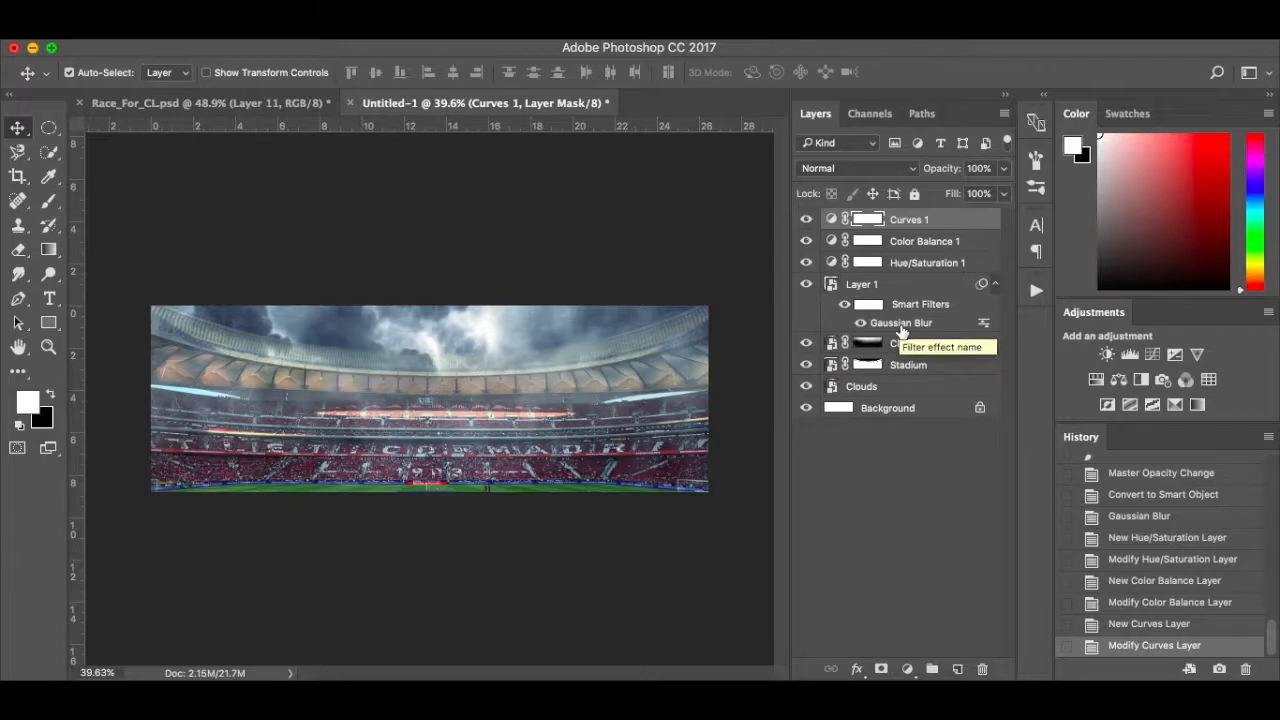
Add a linear Gradient Fill layer above Curves 1 at 90°, fading from near-black #020202 to transparent.
key(super+0)
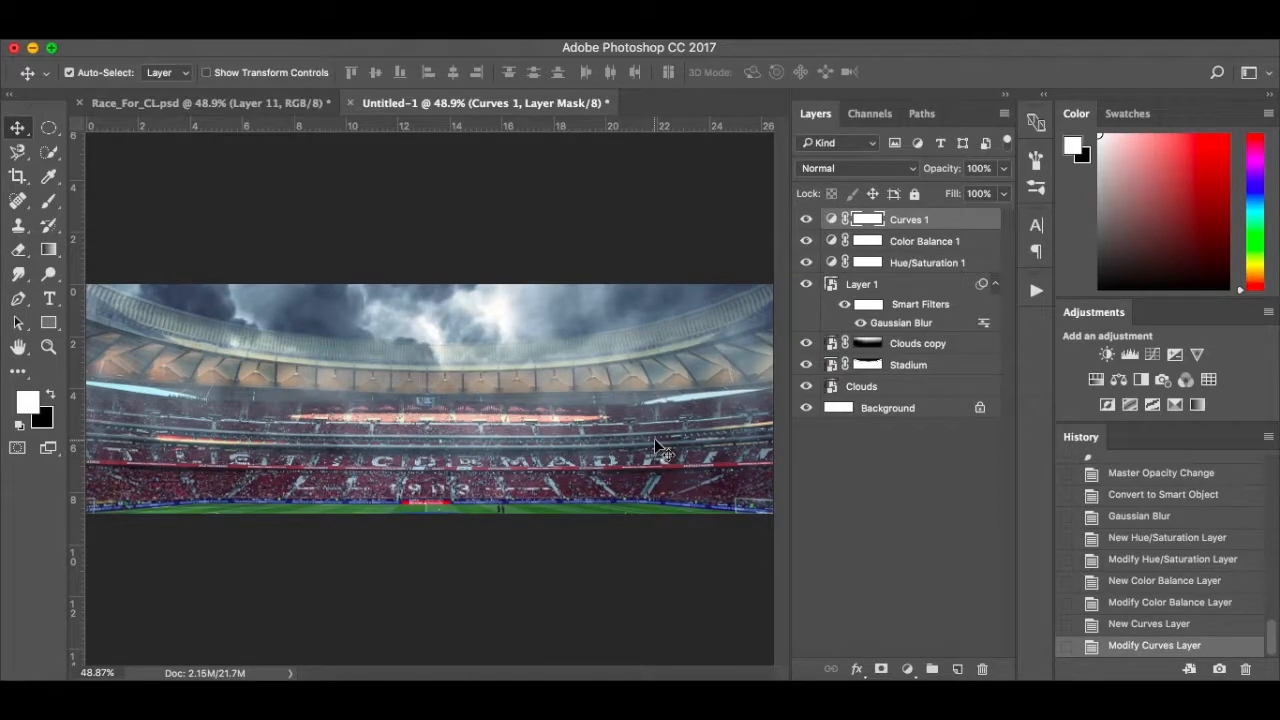
click(908, 669)
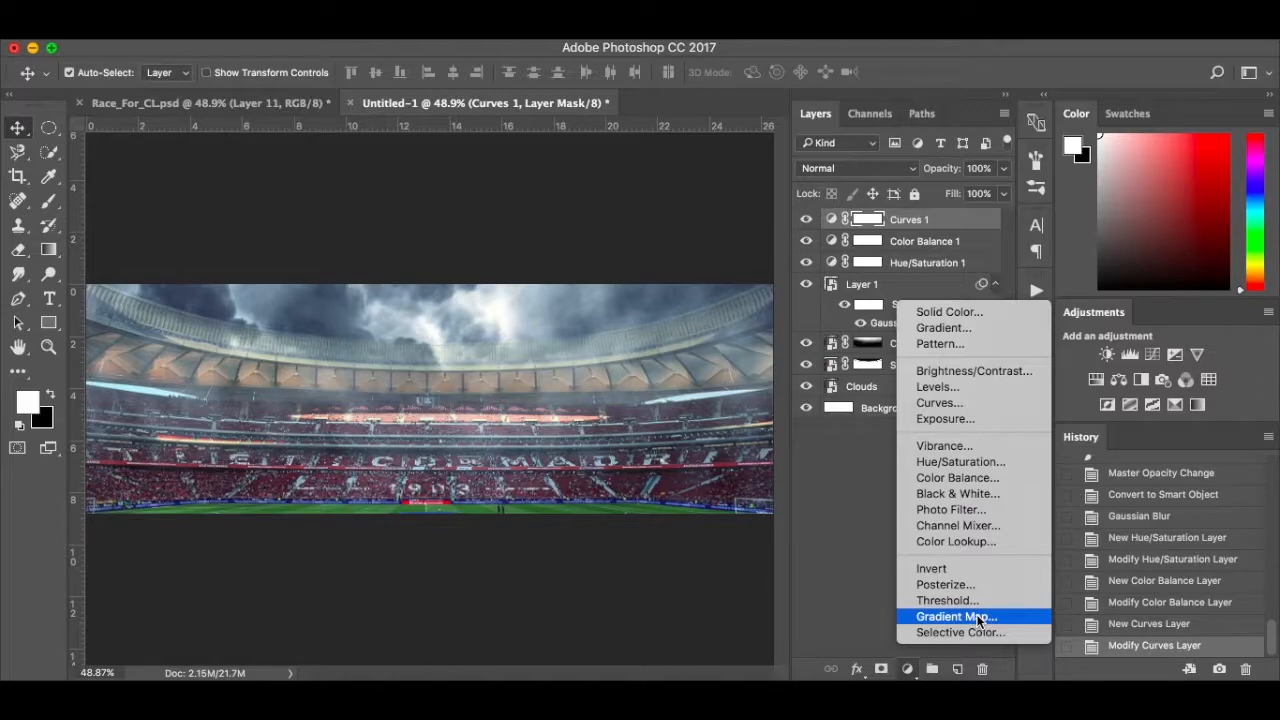
click(988, 328)
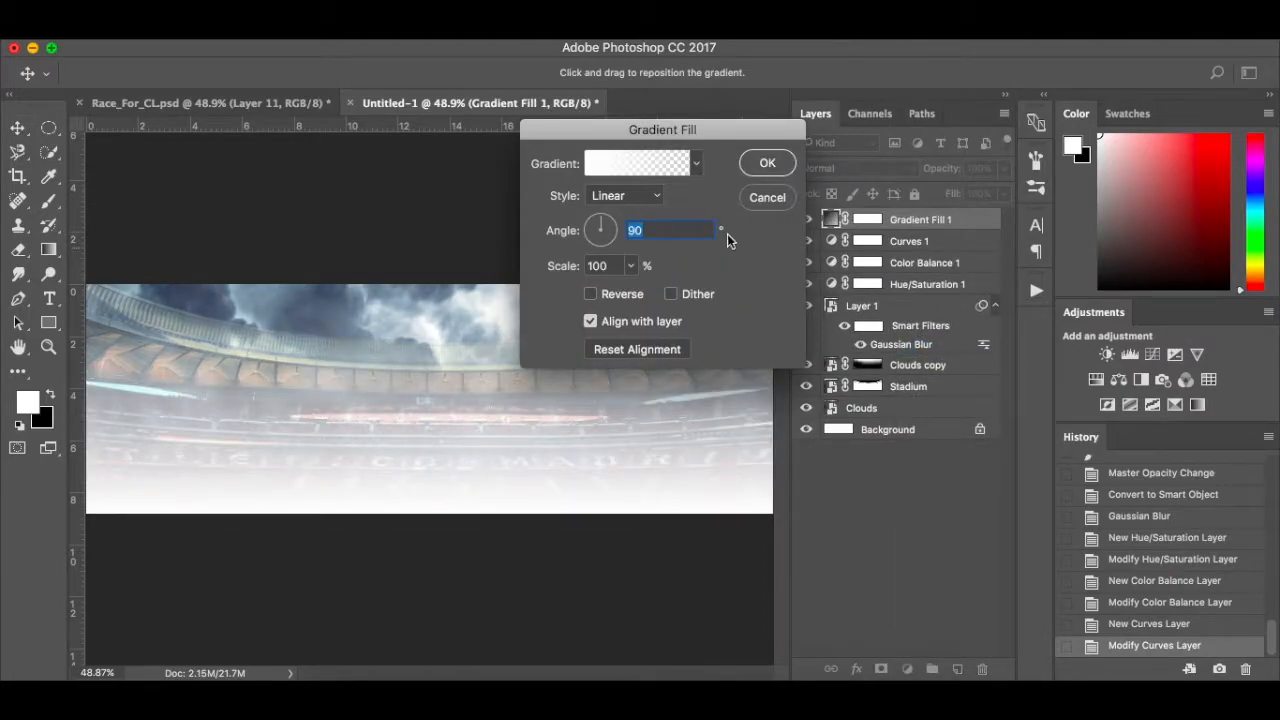
click(676, 165)
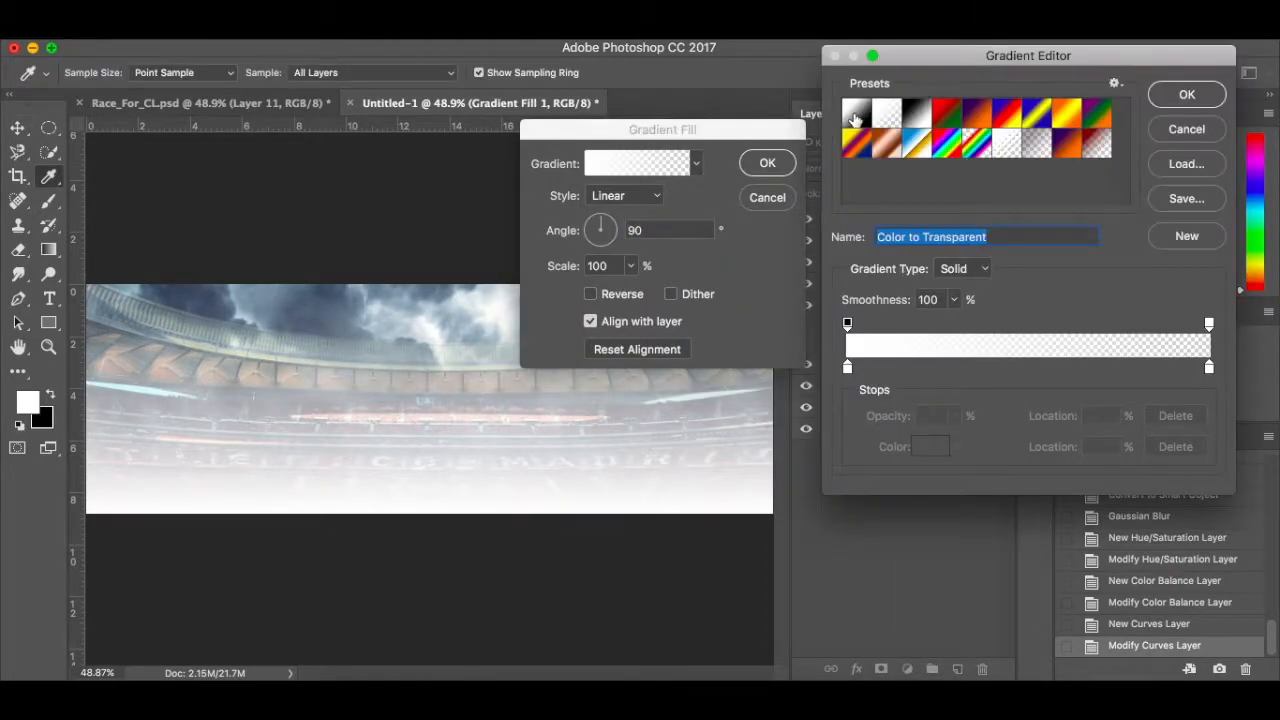
click(847, 372)
click(930, 446)
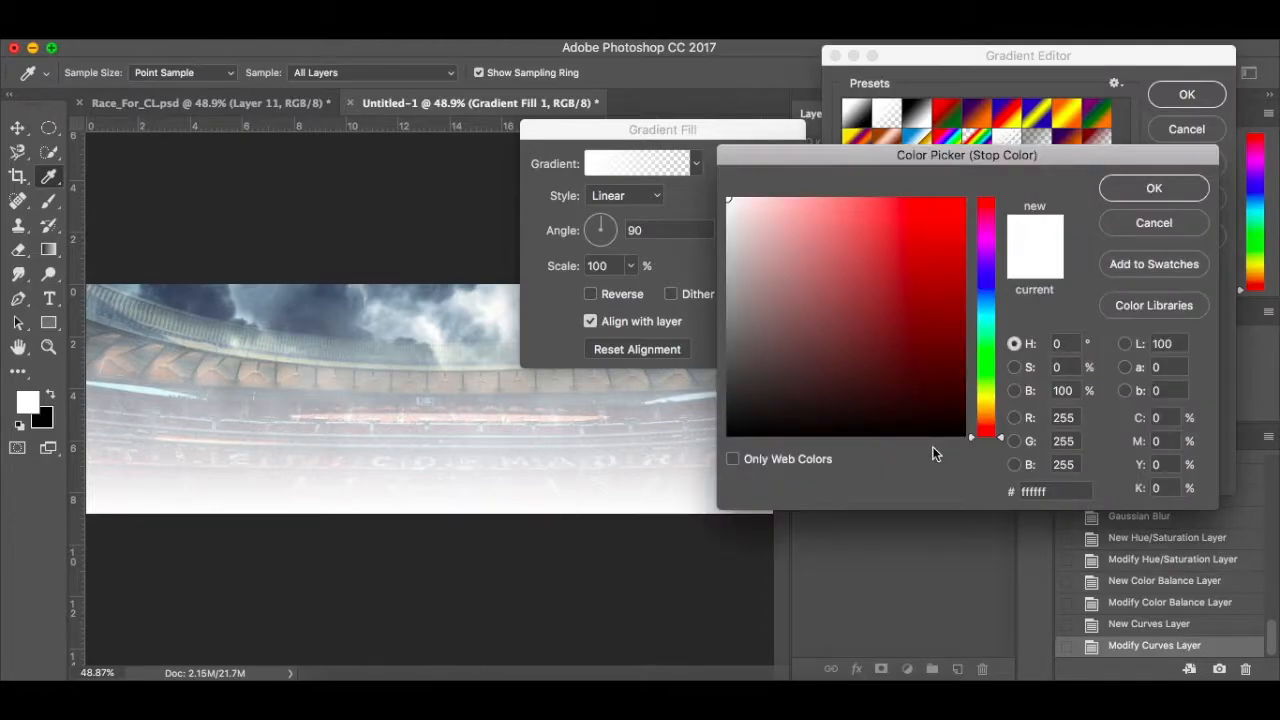
click(728, 432)
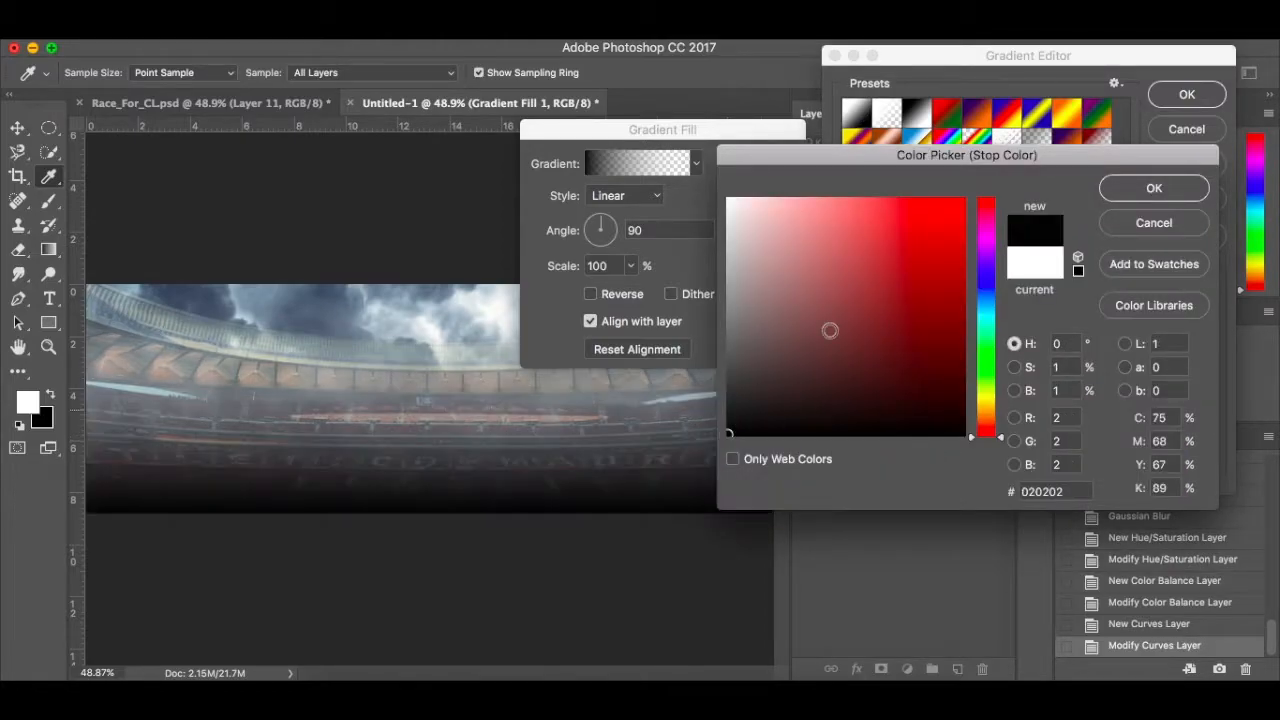
click(1152, 189)
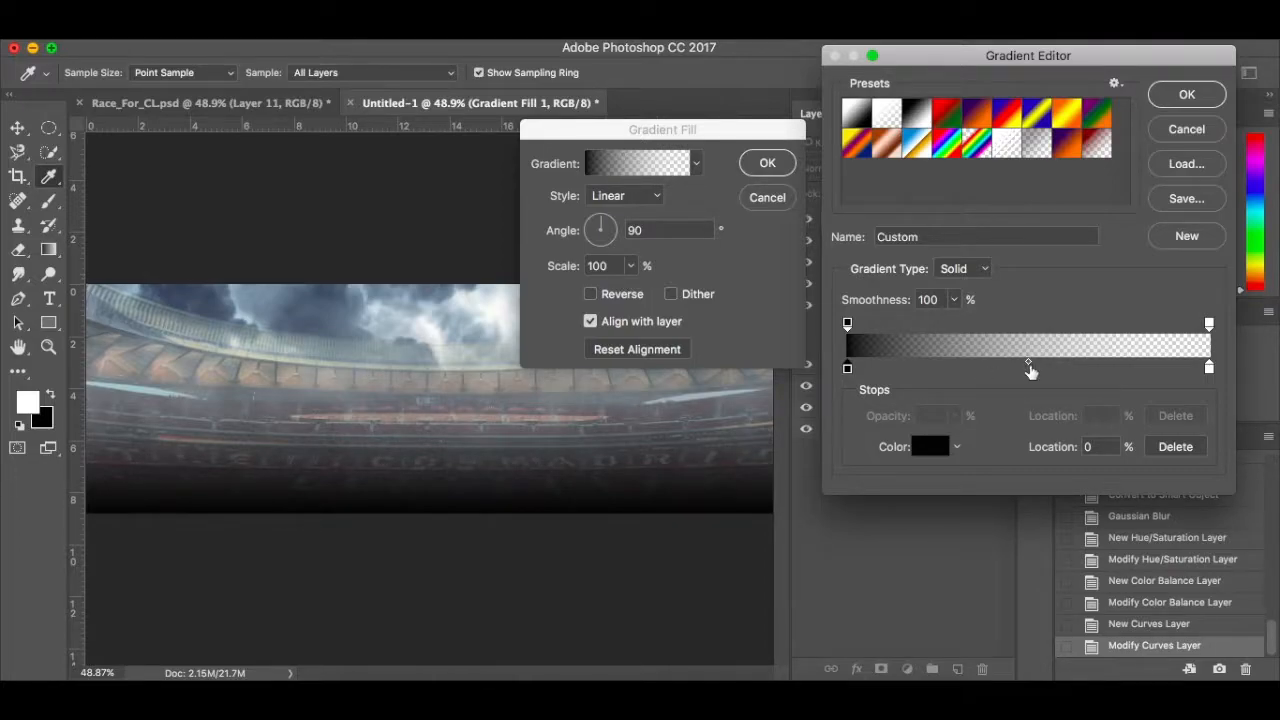
Set the gradient's colour midpoint to 87% and shift the gradient down until it only lightly darkens the stands and pitch.
drag(1030, 369, 1166, 372)
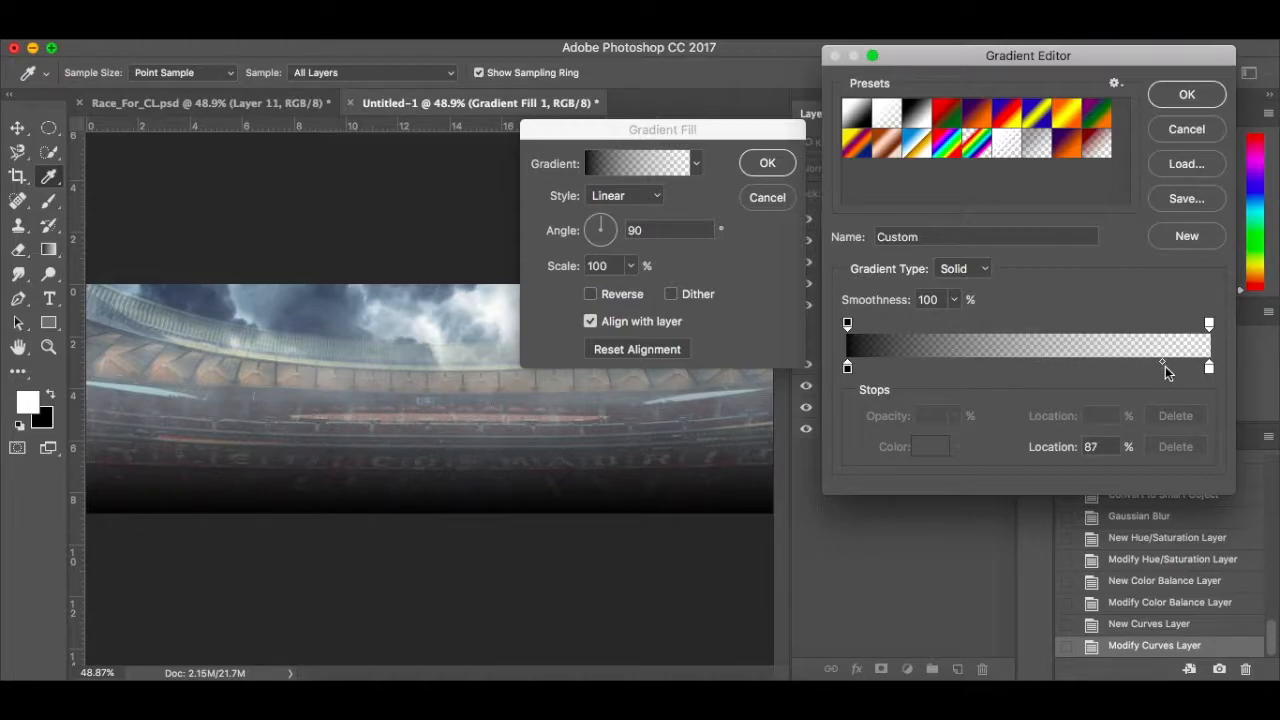
click(1186, 94)
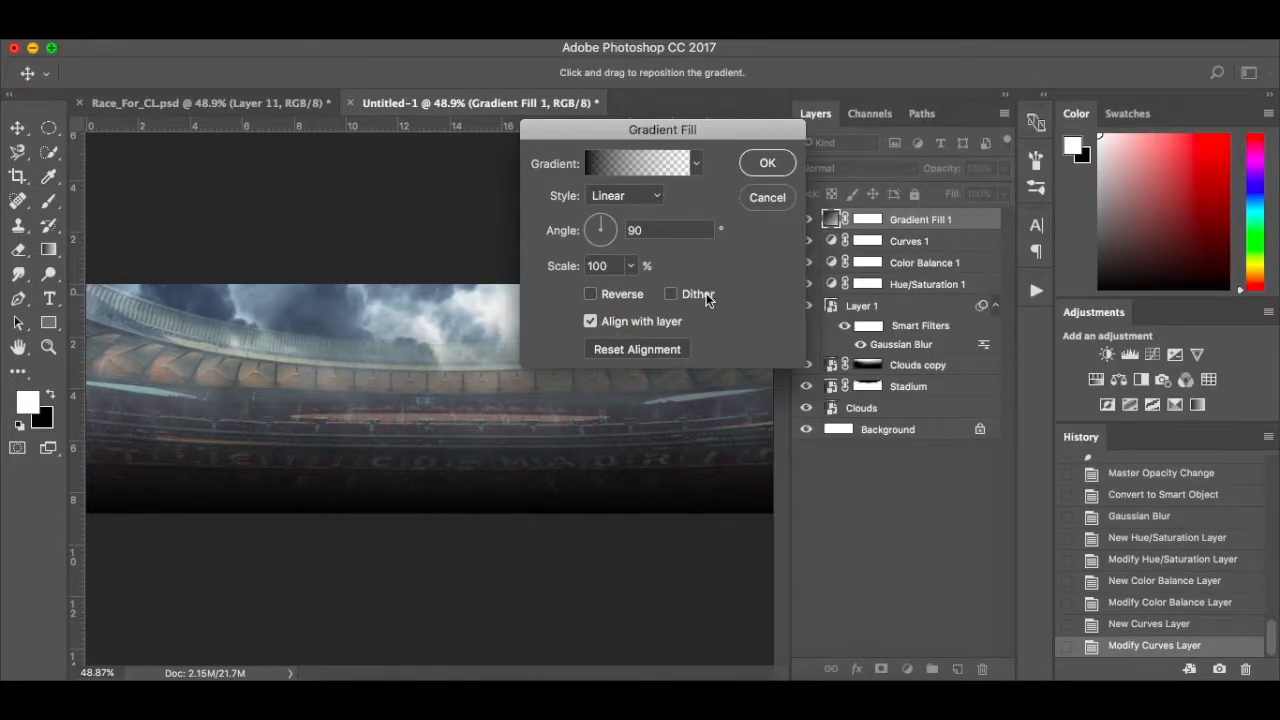
drag(425, 344, 430, 395)
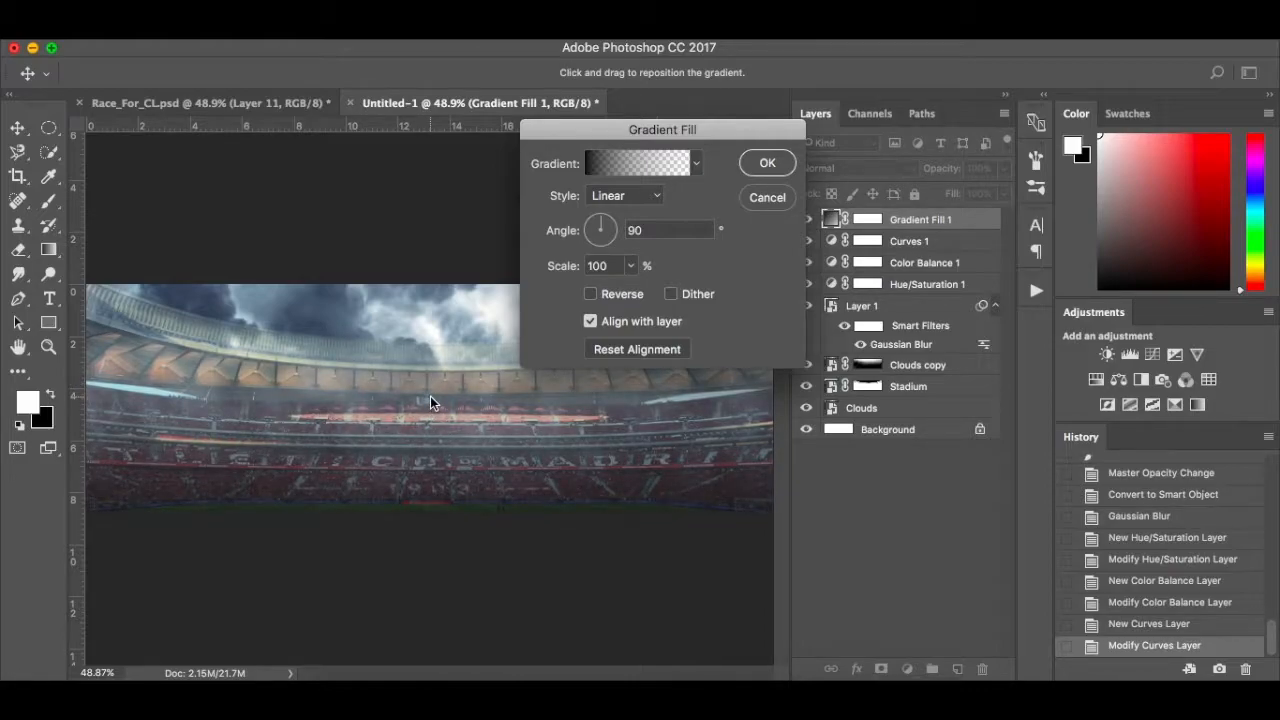
drag(430, 407, 430, 434)
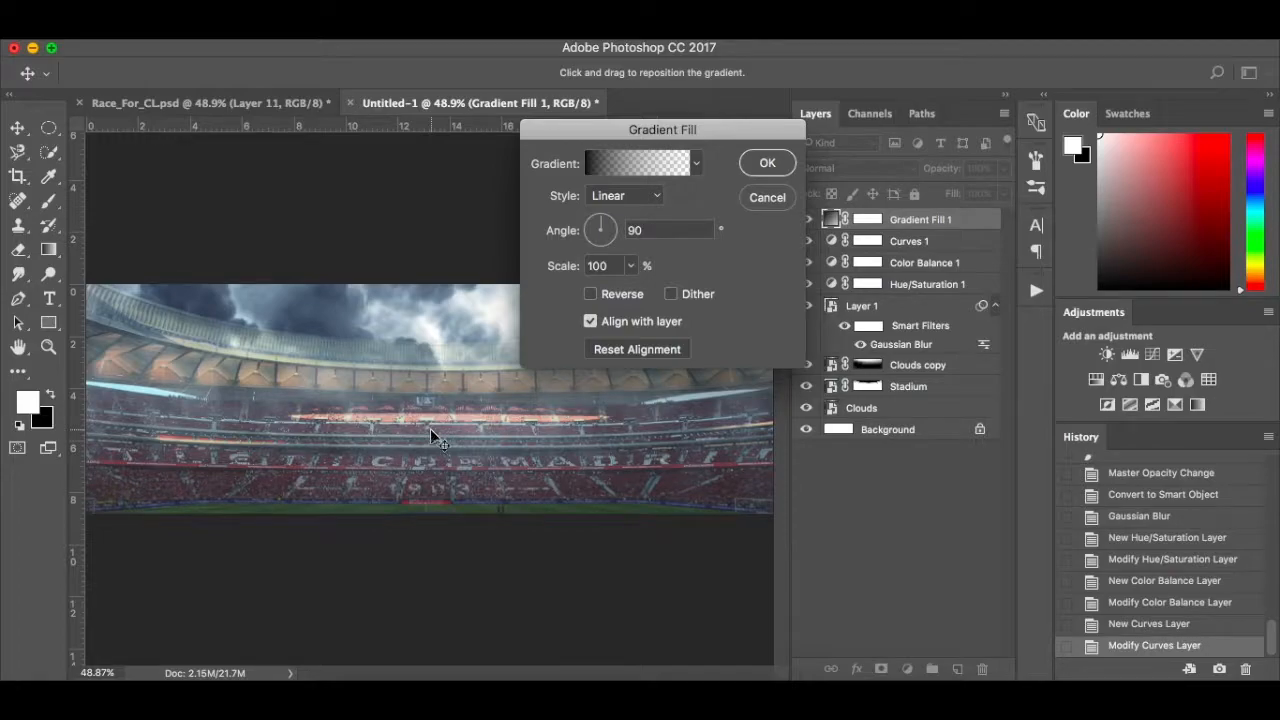
click(767, 163)
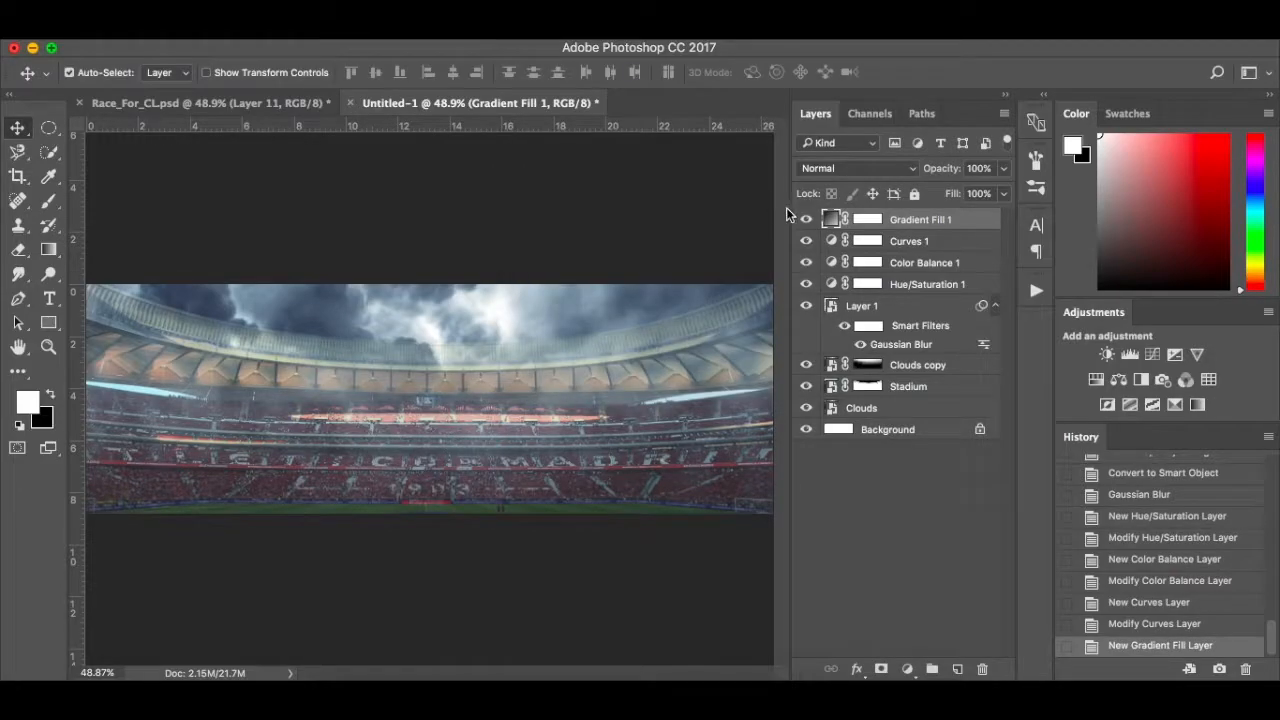
click(806, 219)
click(806, 219)
click(178, 40)
mouse_move(215, 38)
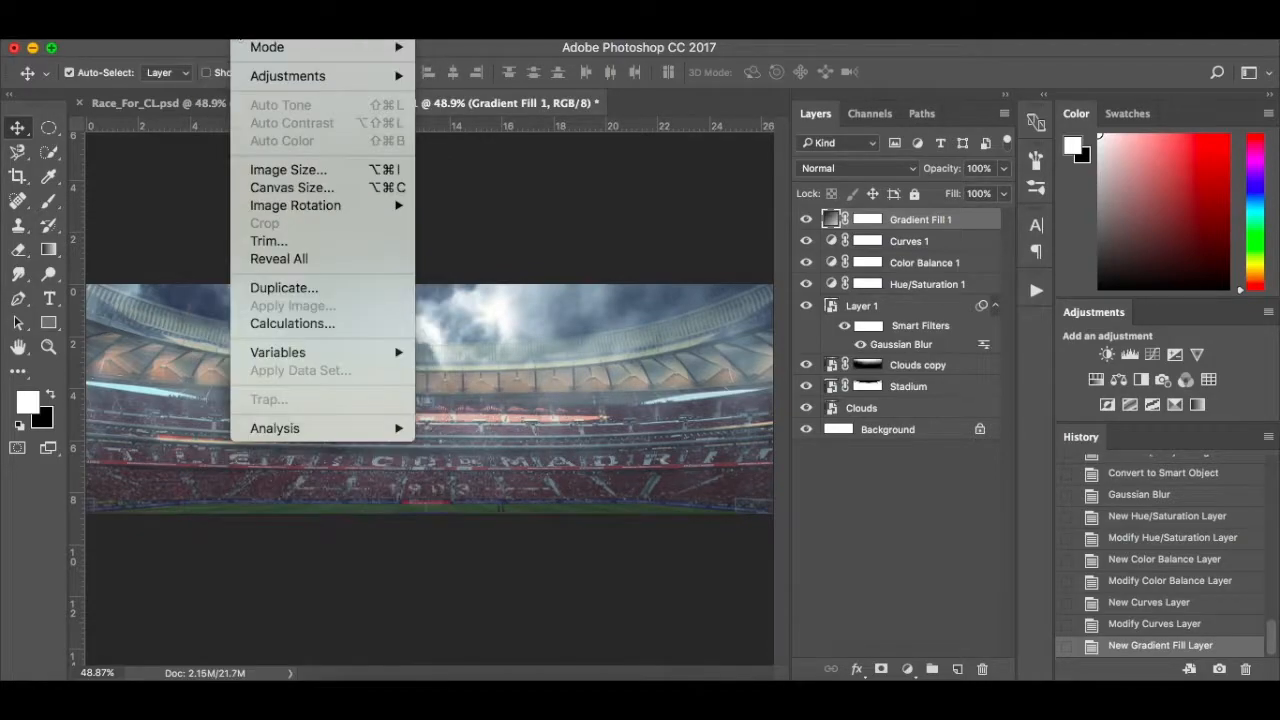
click(529, 219)
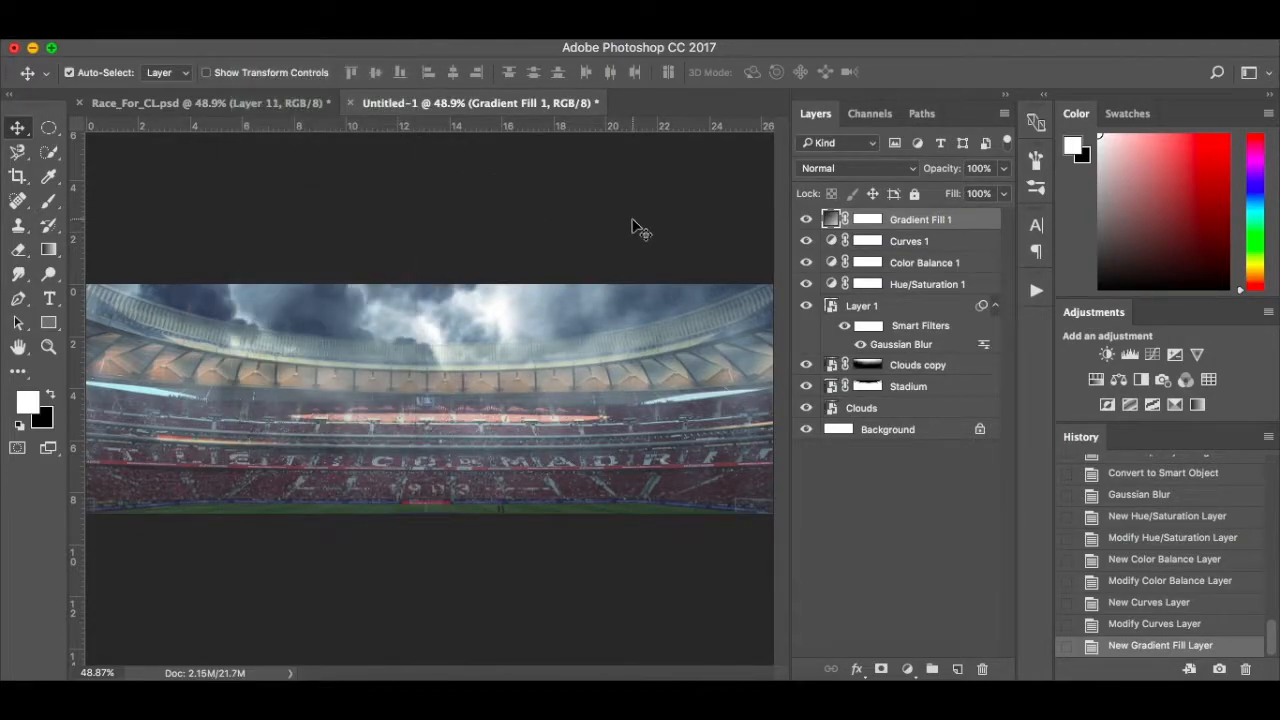
Stamp all visible layers into a new top layer and convert Layer 2 to a Smart Object.
key(super)
key(super+alt+shift+e)
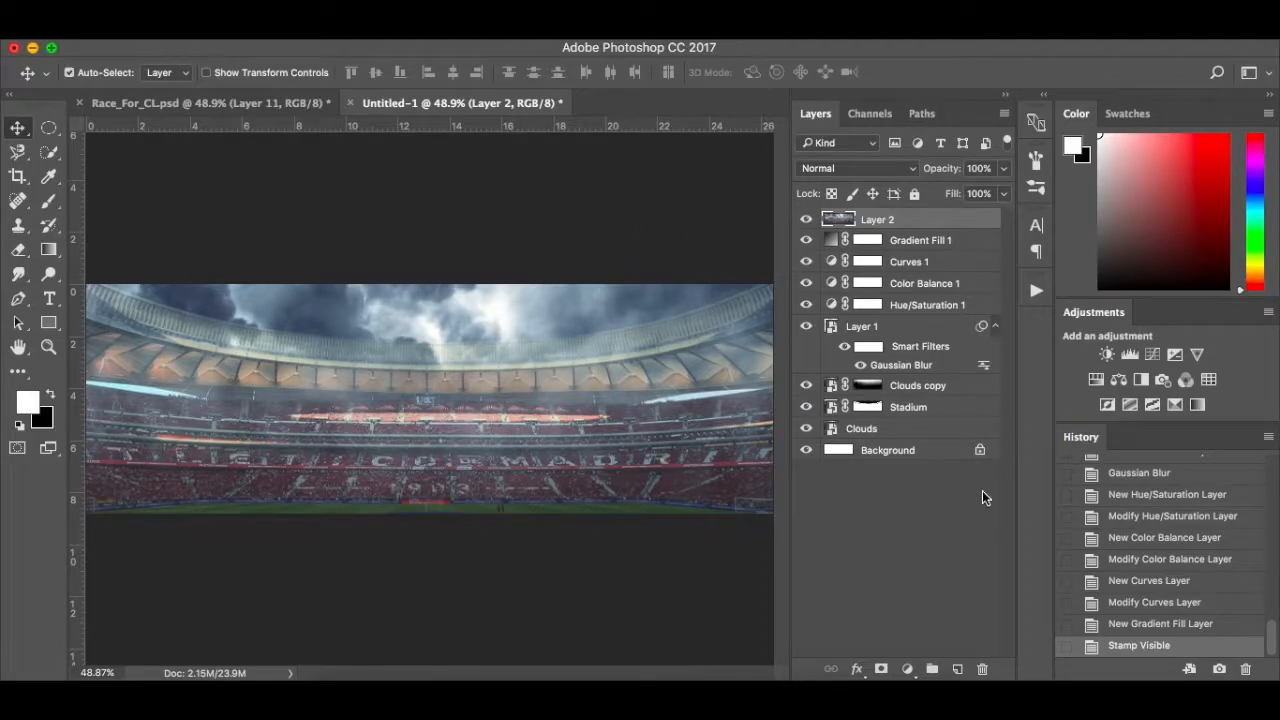
click(217, 40)
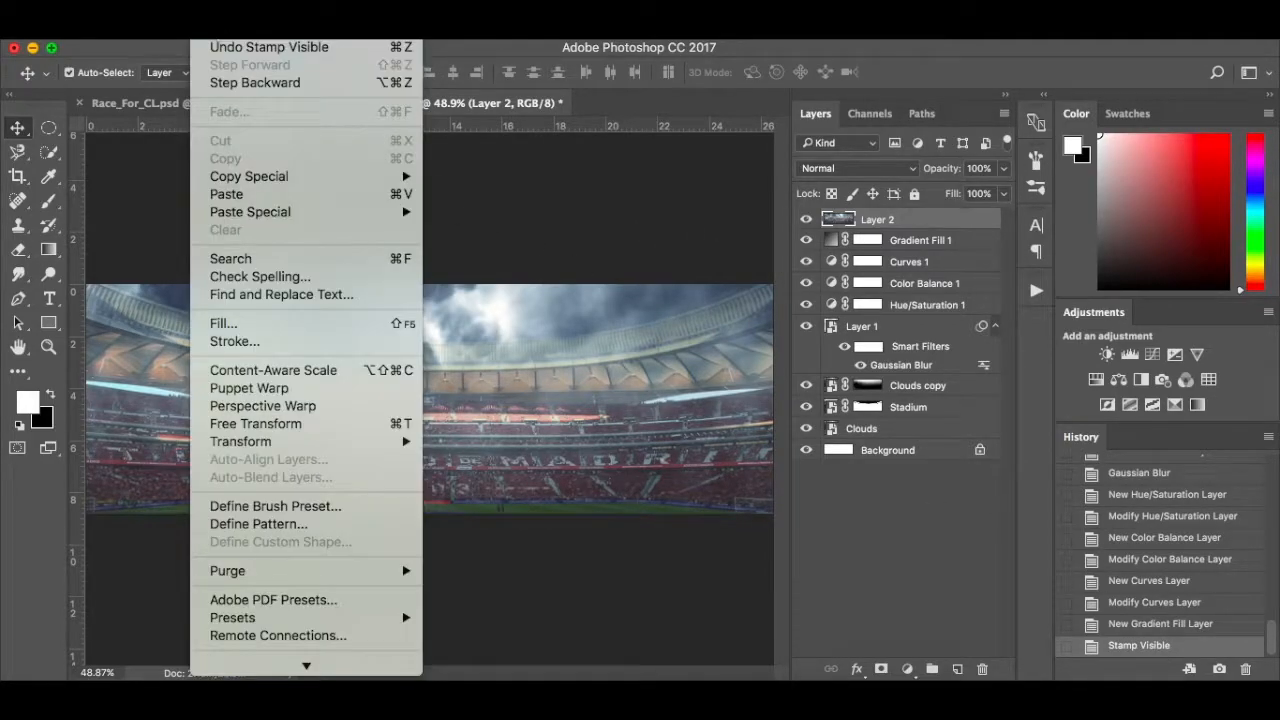
mouse_move(258, 36)
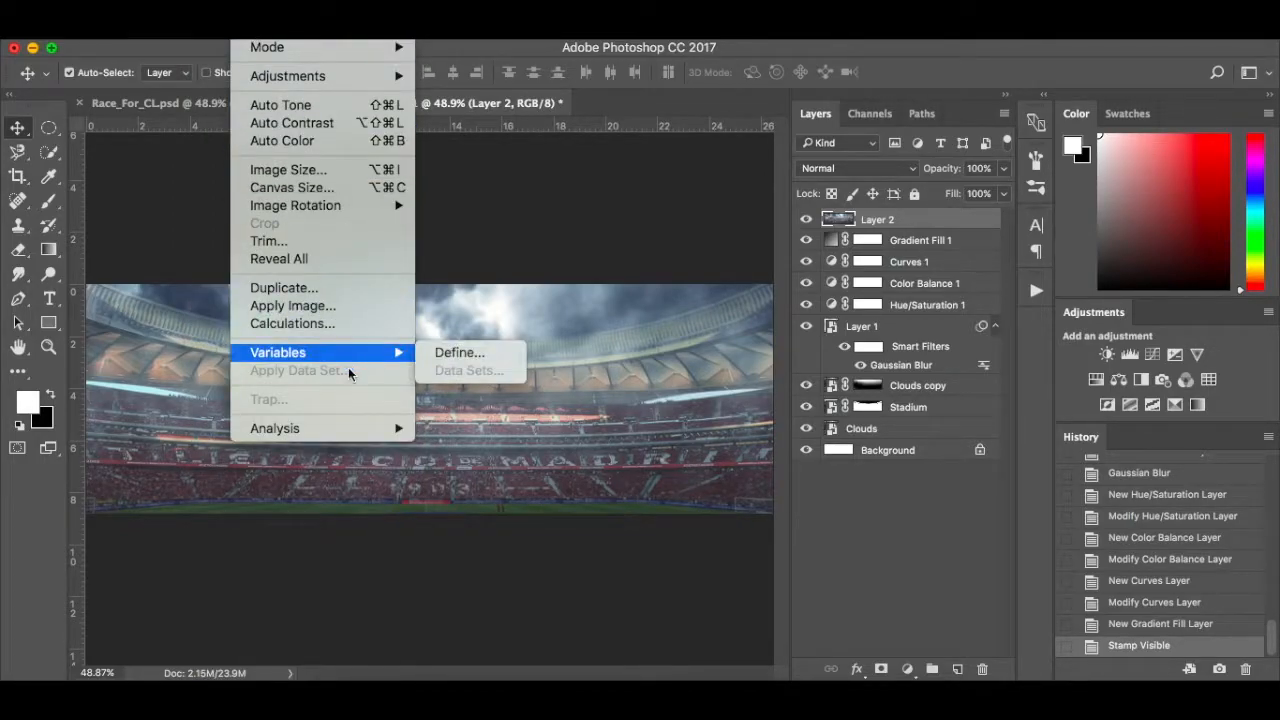
mouse_move(349, 432)
click(372, 561)
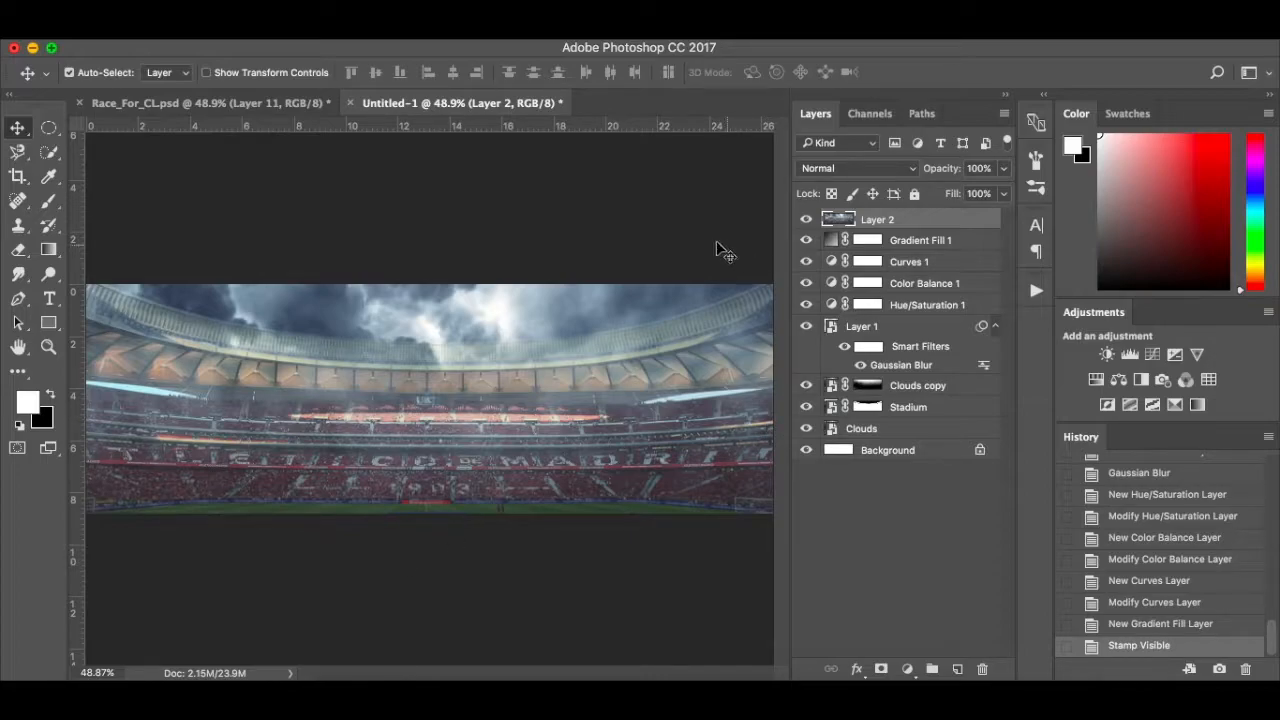
right_click(927, 222)
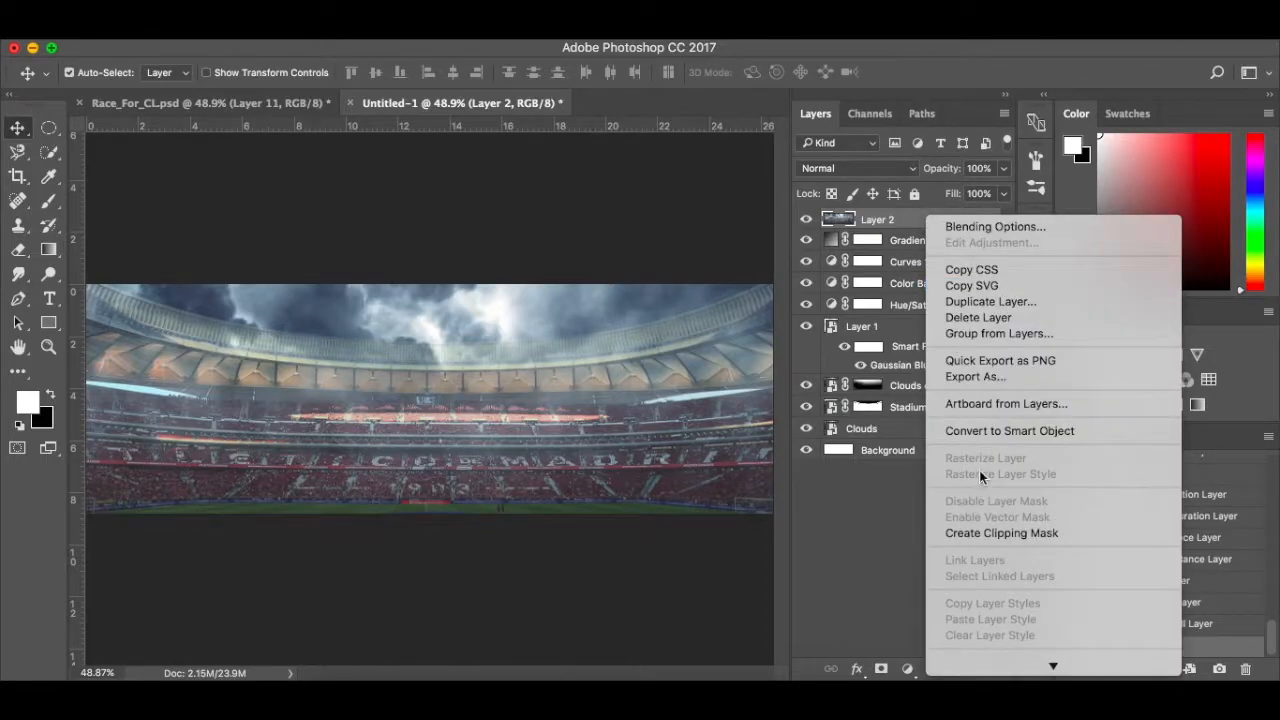
click(993, 430)
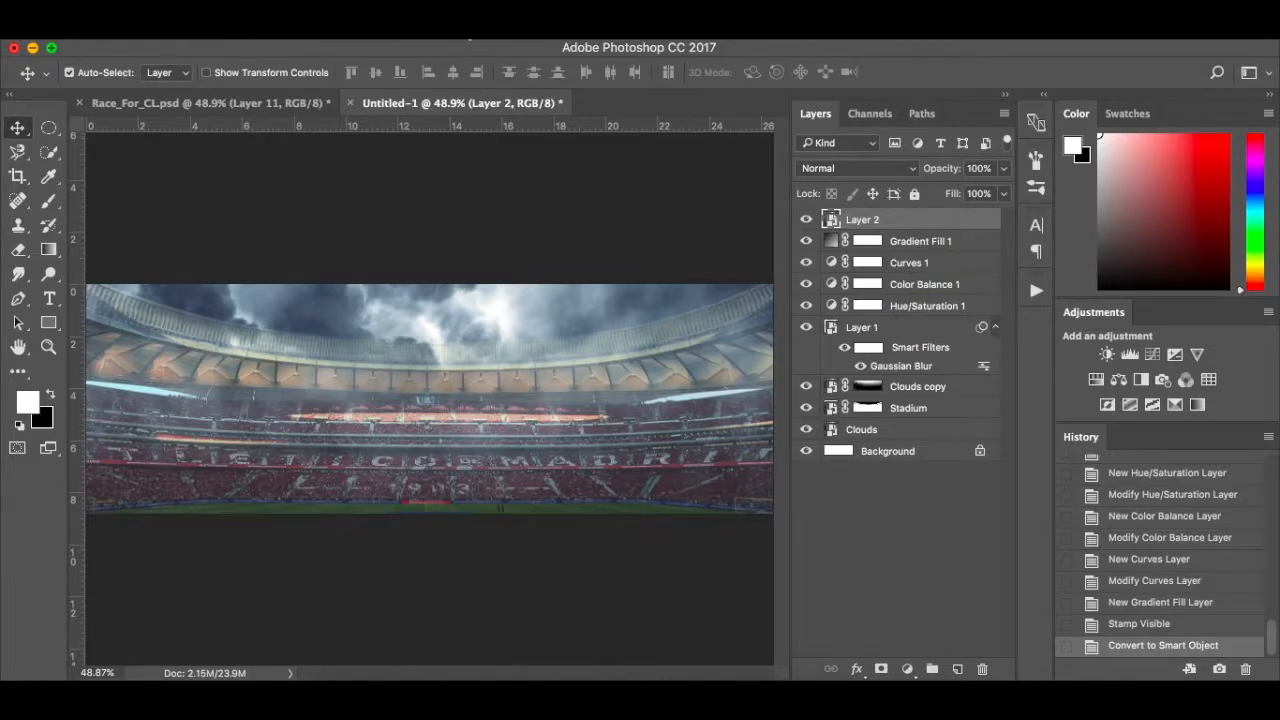
Apply a Radial Blur smart filter to Layer 2 with amount 7, Zoom method and Best quality.
click(463, 30)
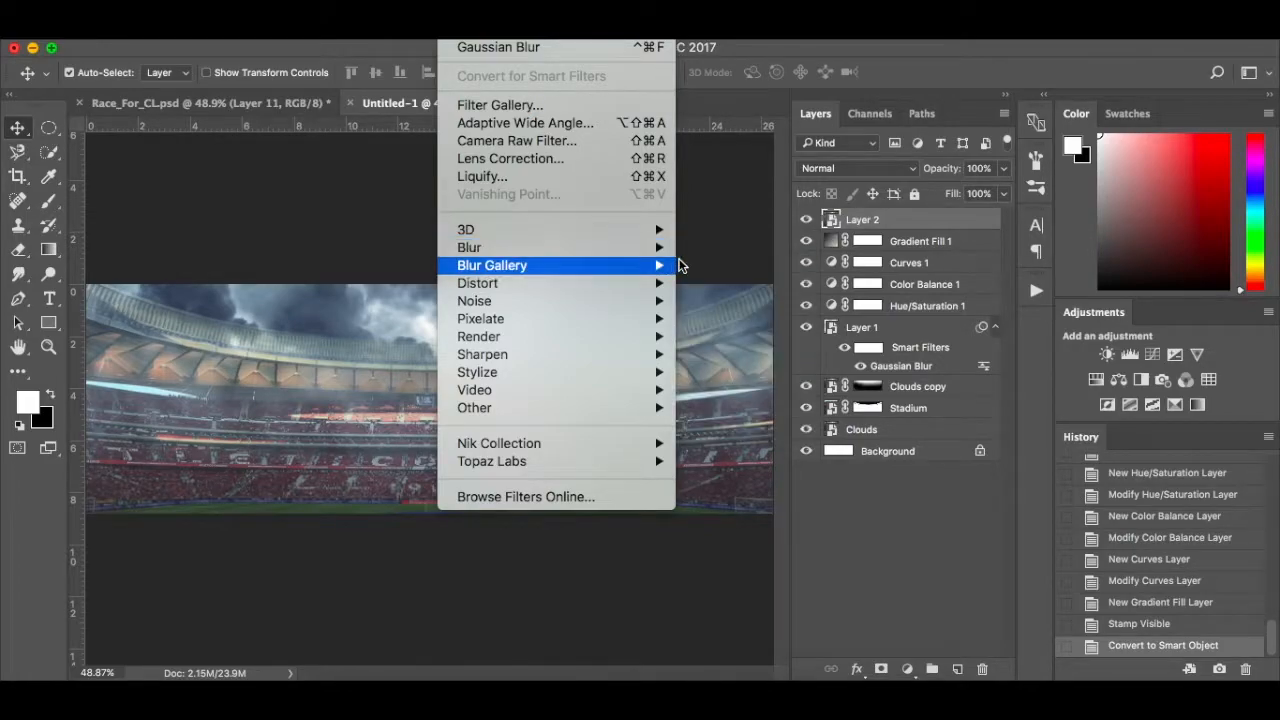
mouse_move(640, 249)
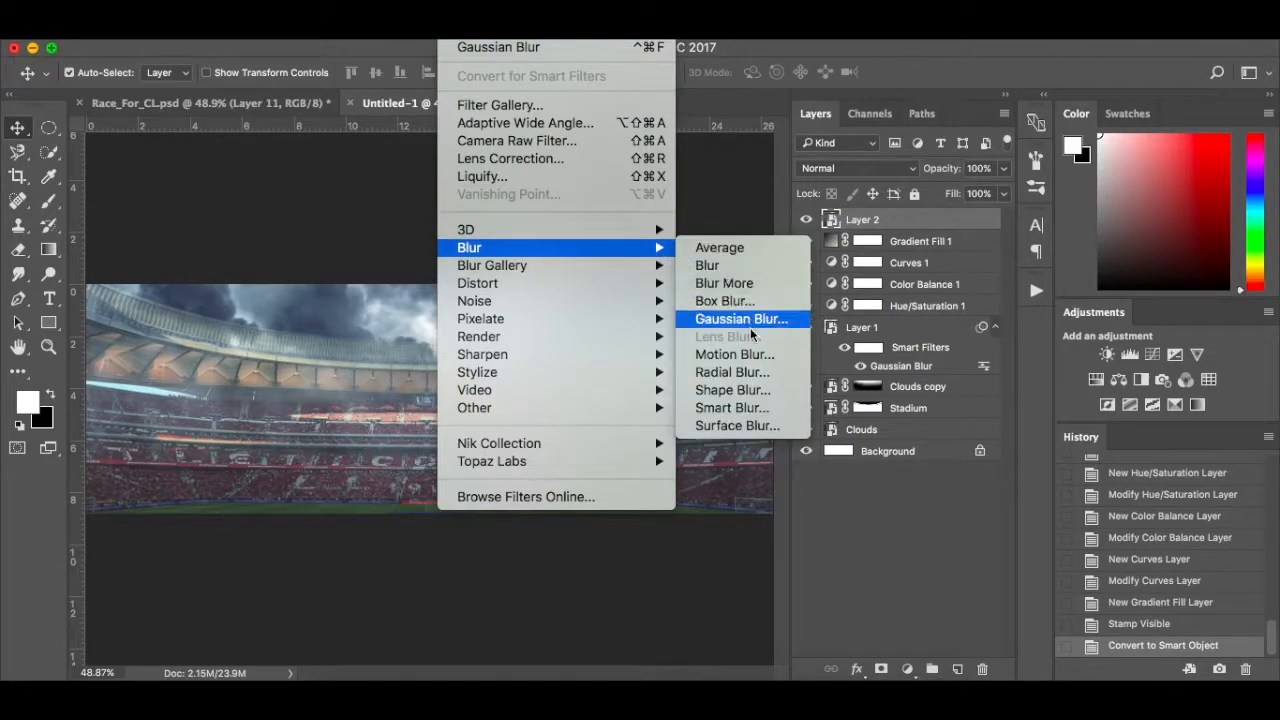
click(781, 374)
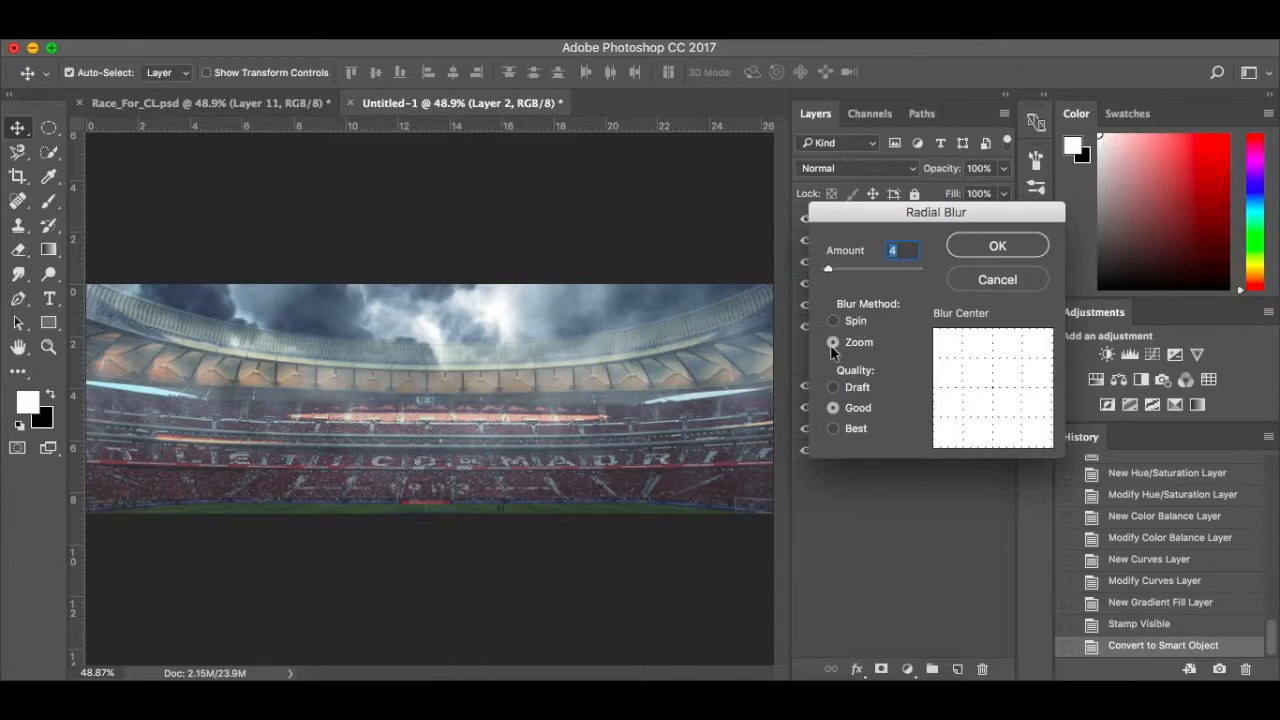
click(832, 428)
click(1028, 256)
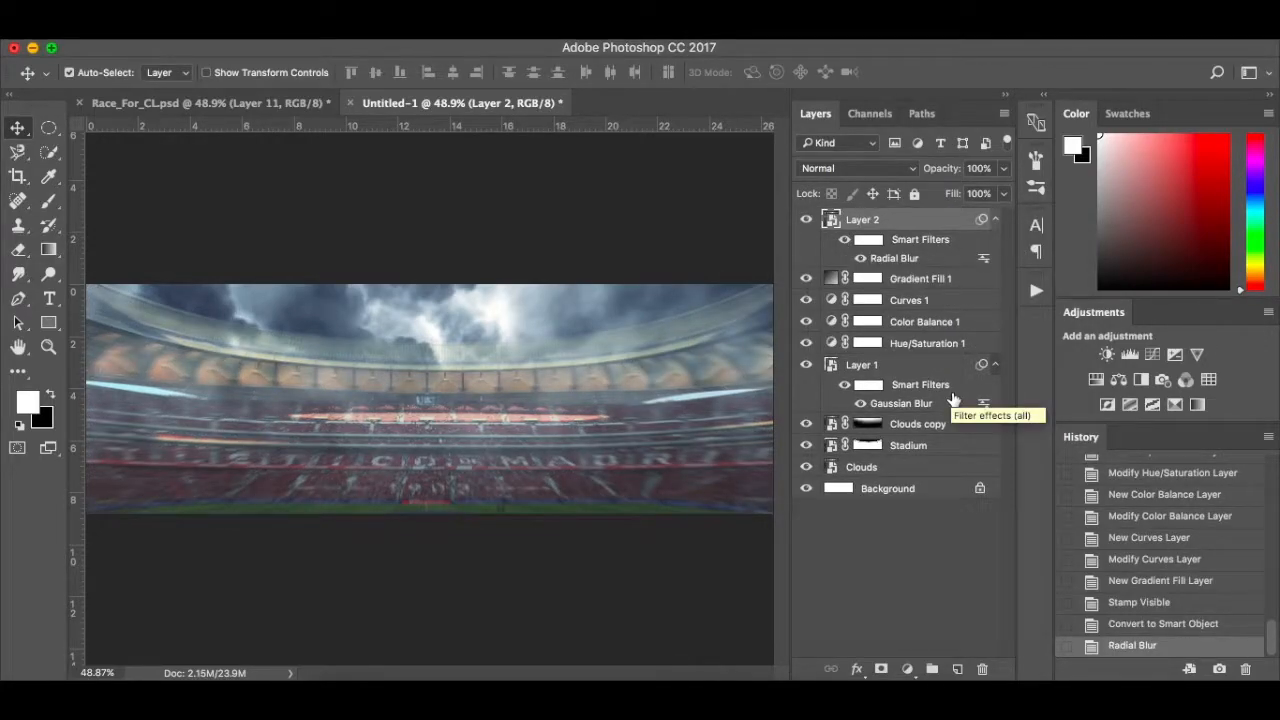
Set Layer 2's Radial Blur amount to 4 and compare the image with and without the blurred layer.
double_click(910, 258)
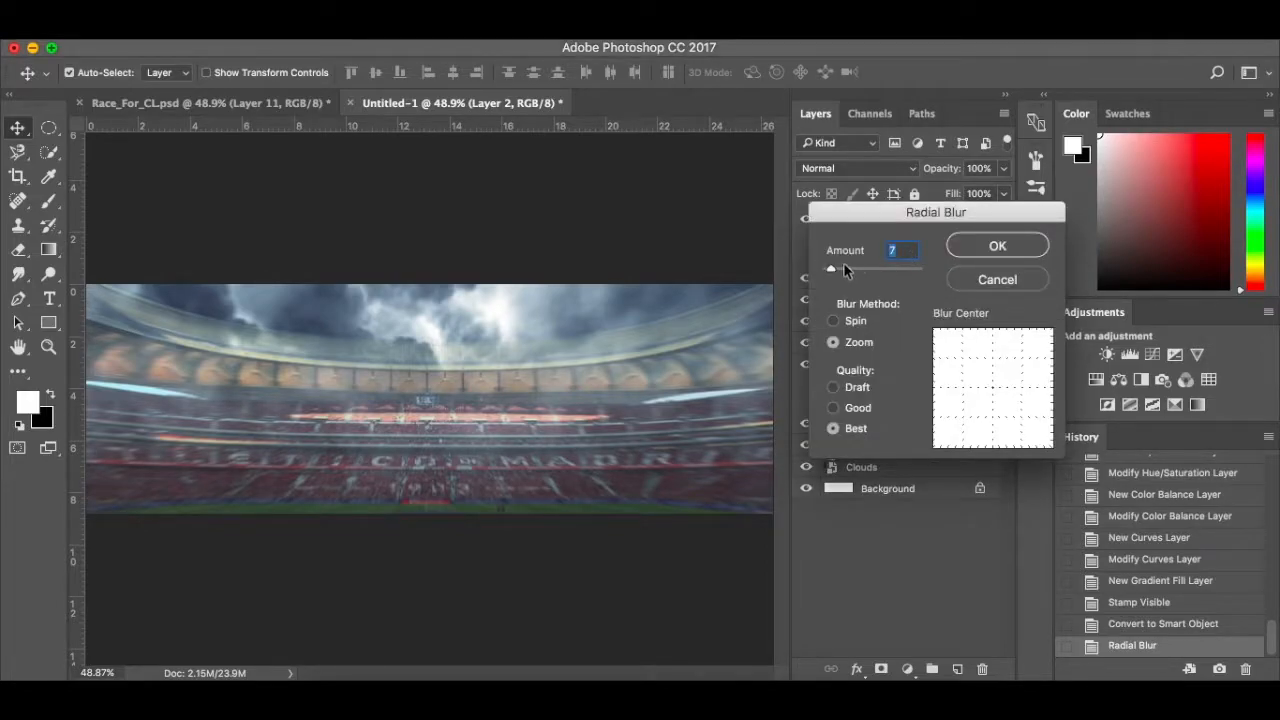
drag(832, 267, 829, 268)
click(980, 249)
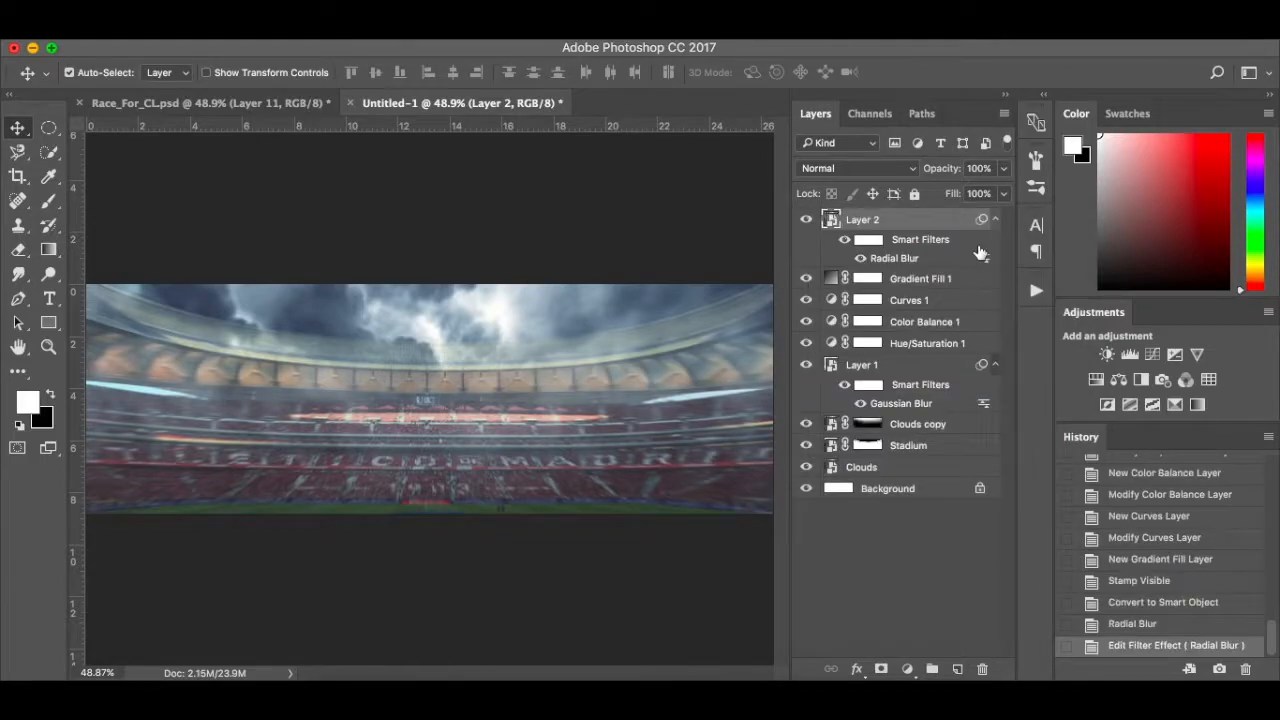
click(806, 220)
click(806, 220)
Readjust Layer 2's Radial Blur amount and undo a trial grouping of the layer.
double_click(893, 258)
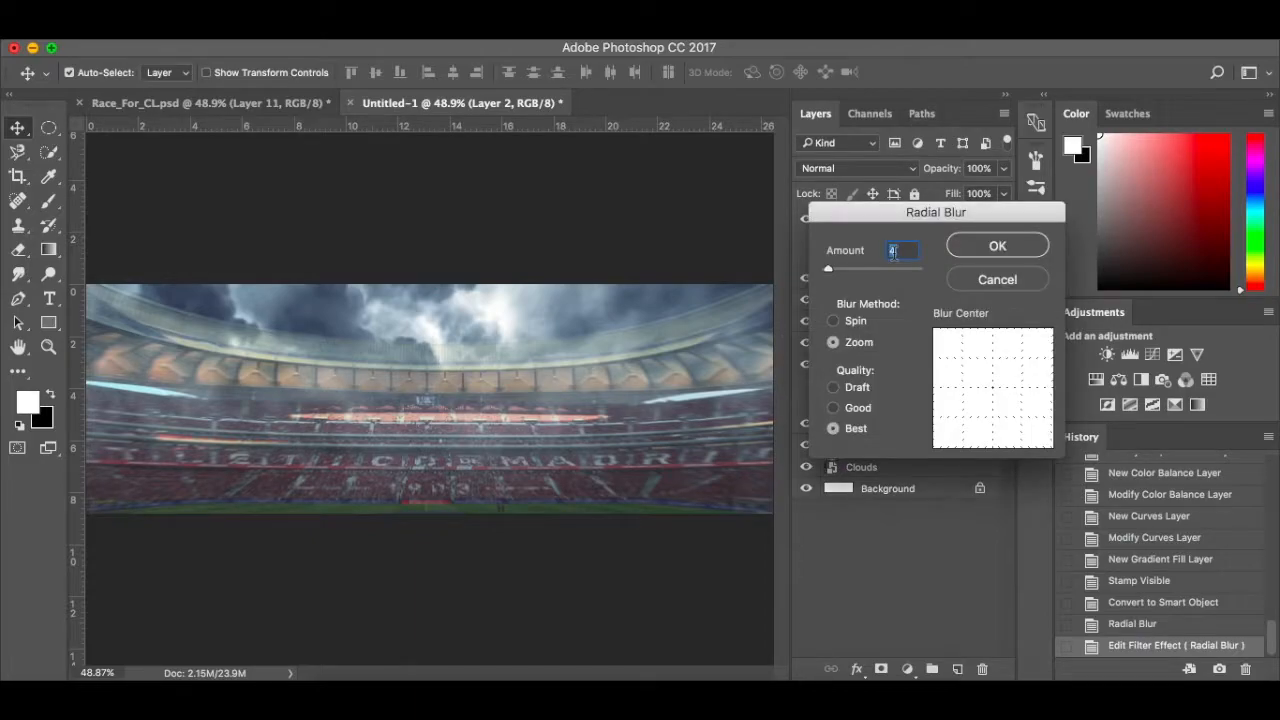
click(984, 247)
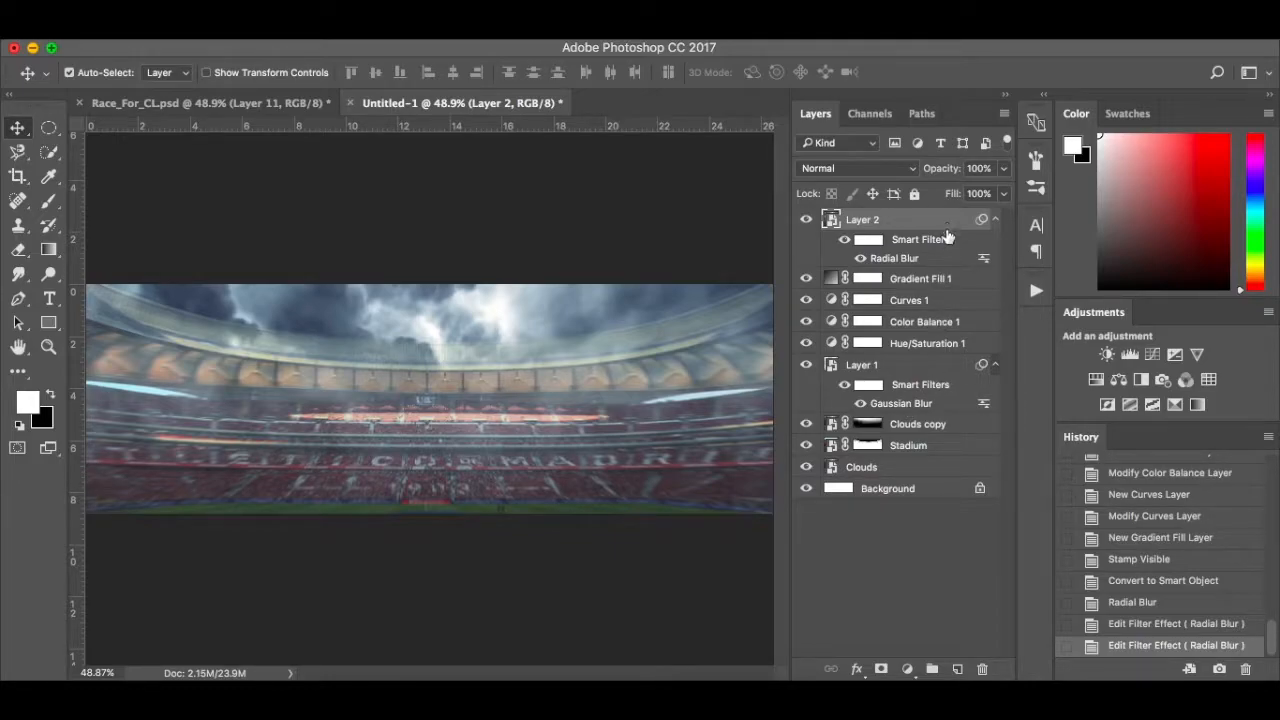
key(super+g)
key(super+z)
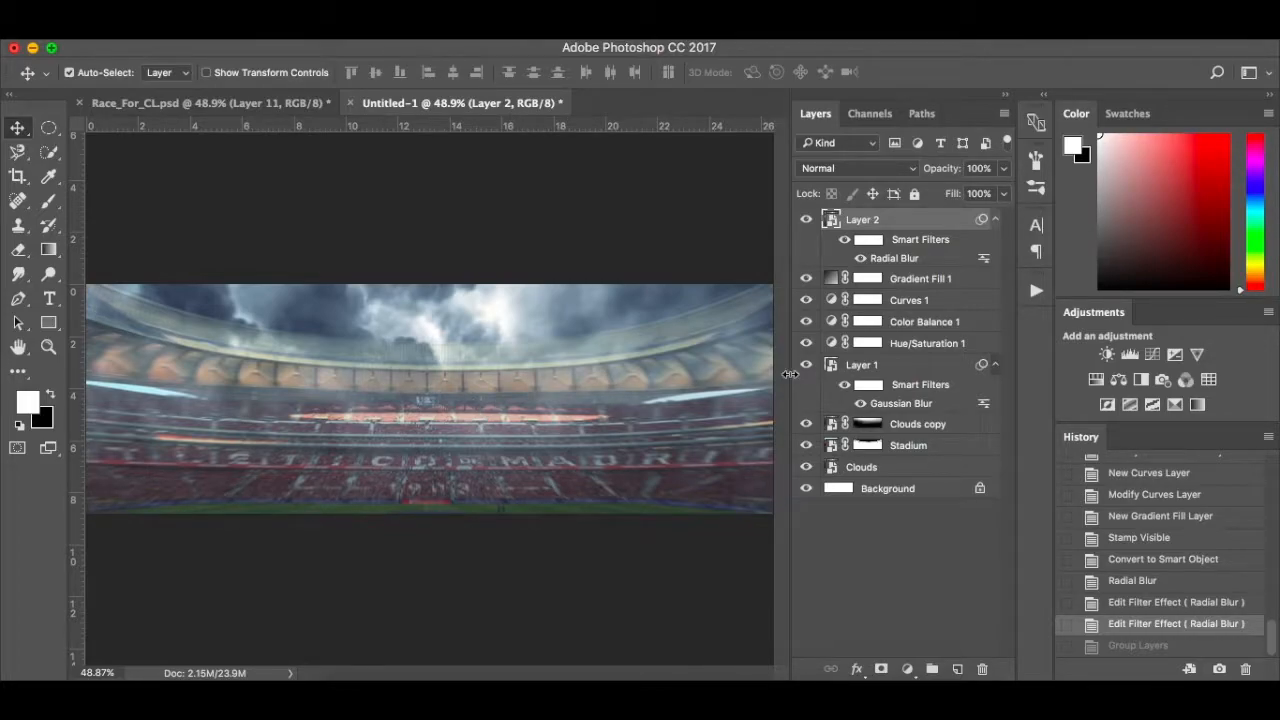
Place the Lionel Messi - FootyRenders image from the Latest Tutorial folder at the centre of the header, above Layer 2.
click(344, 676)
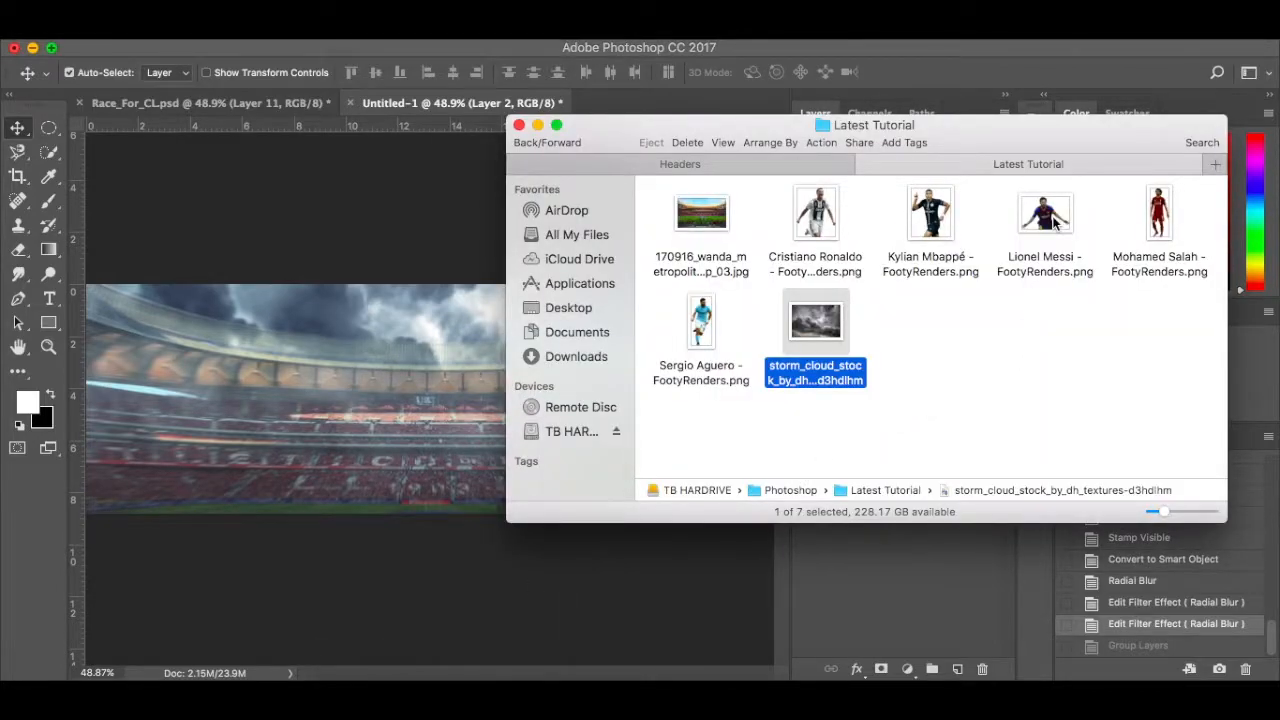
drag(1055, 222, 394, 402)
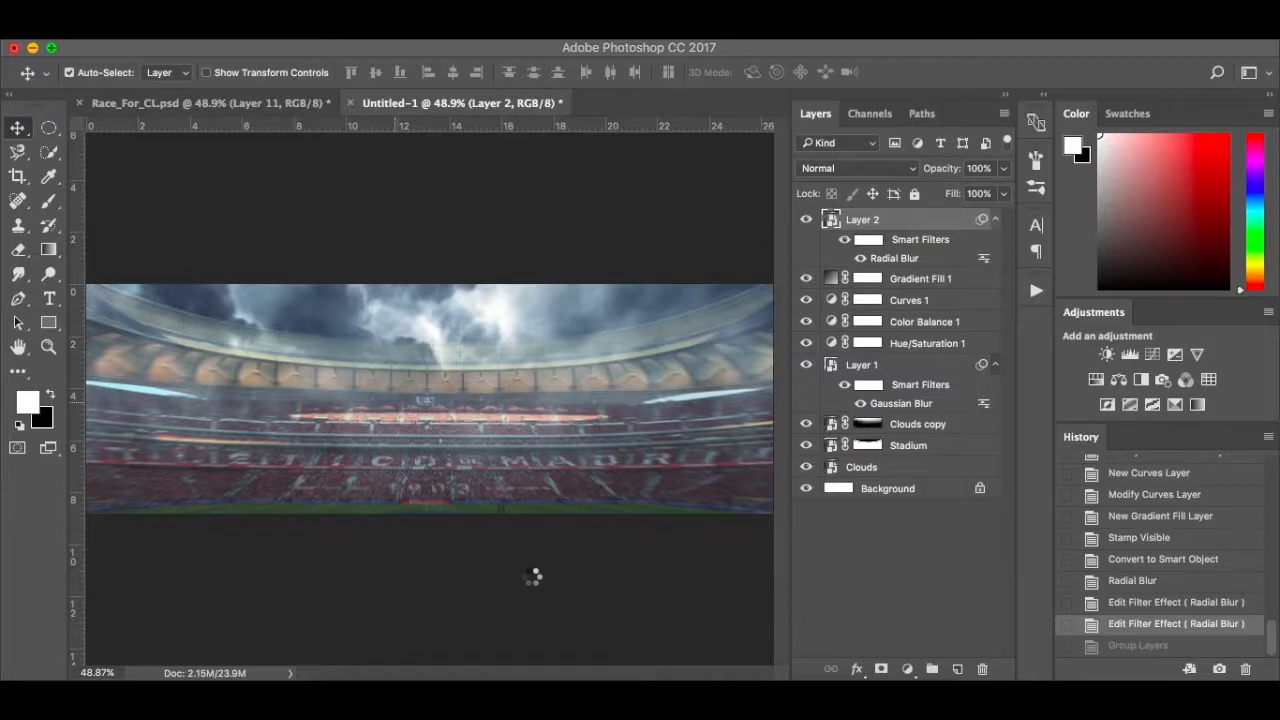
key(Return)
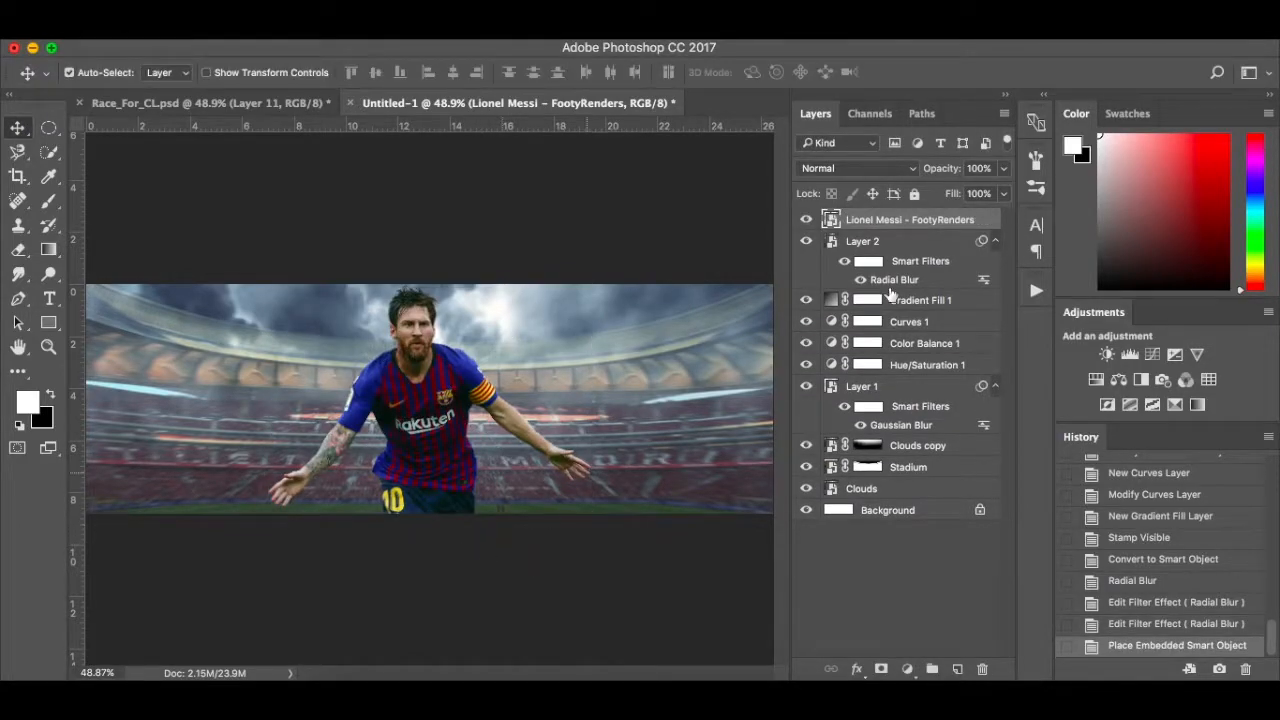
Place the Cristiano Ronaldo render directly above Layer 2, behind Messi and to his right at X 899 px.
click(572, 486)
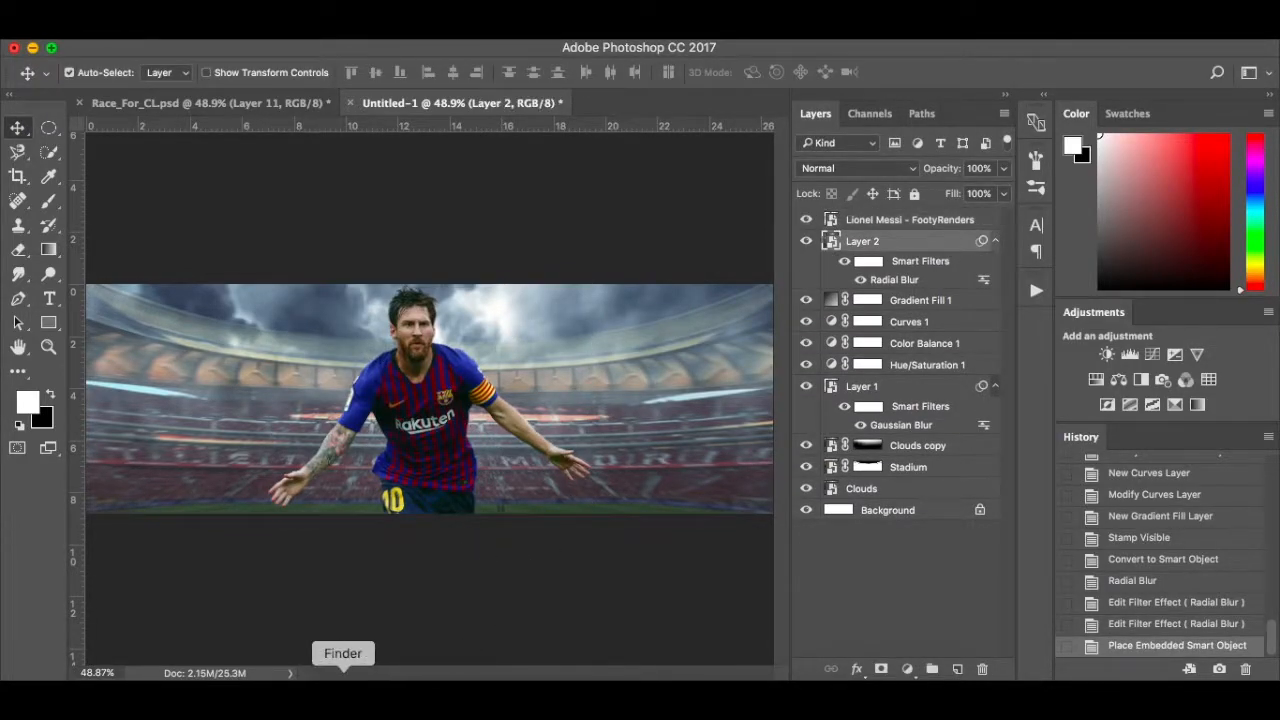
click(344, 668)
drag(815, 213, 444, 533)
drag(493, 451, 562, 451)
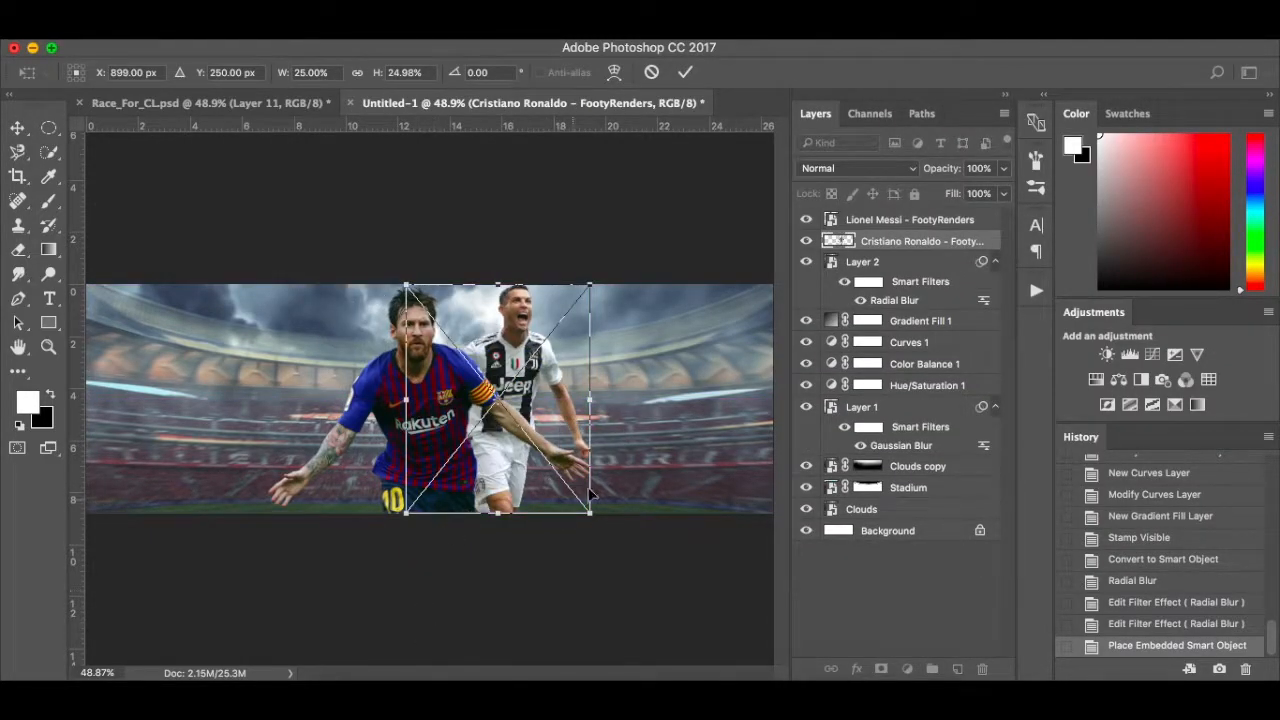
key(Return)
Place the Mohamed Salah render behind Messi and to his left at X 596.50, Y 284 px.
click(344, 678)
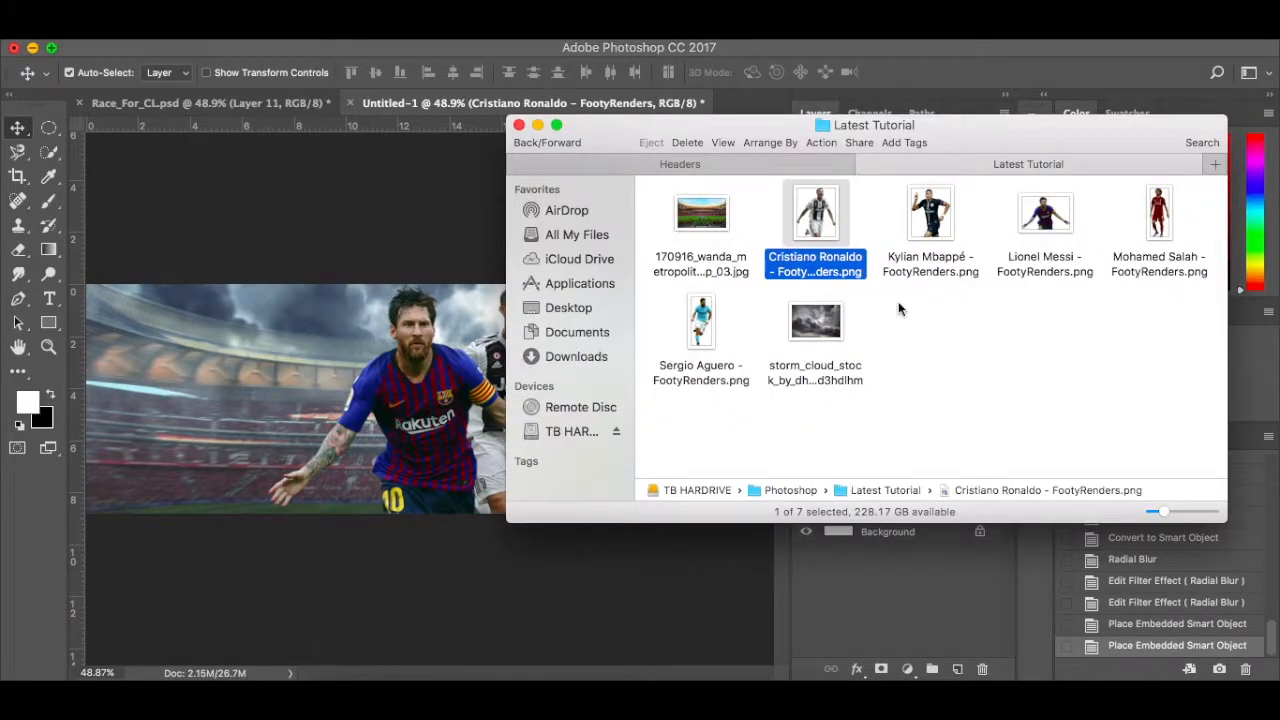
drag(1158, 212, 316, 378)
drag(397, 380, 327, 394)
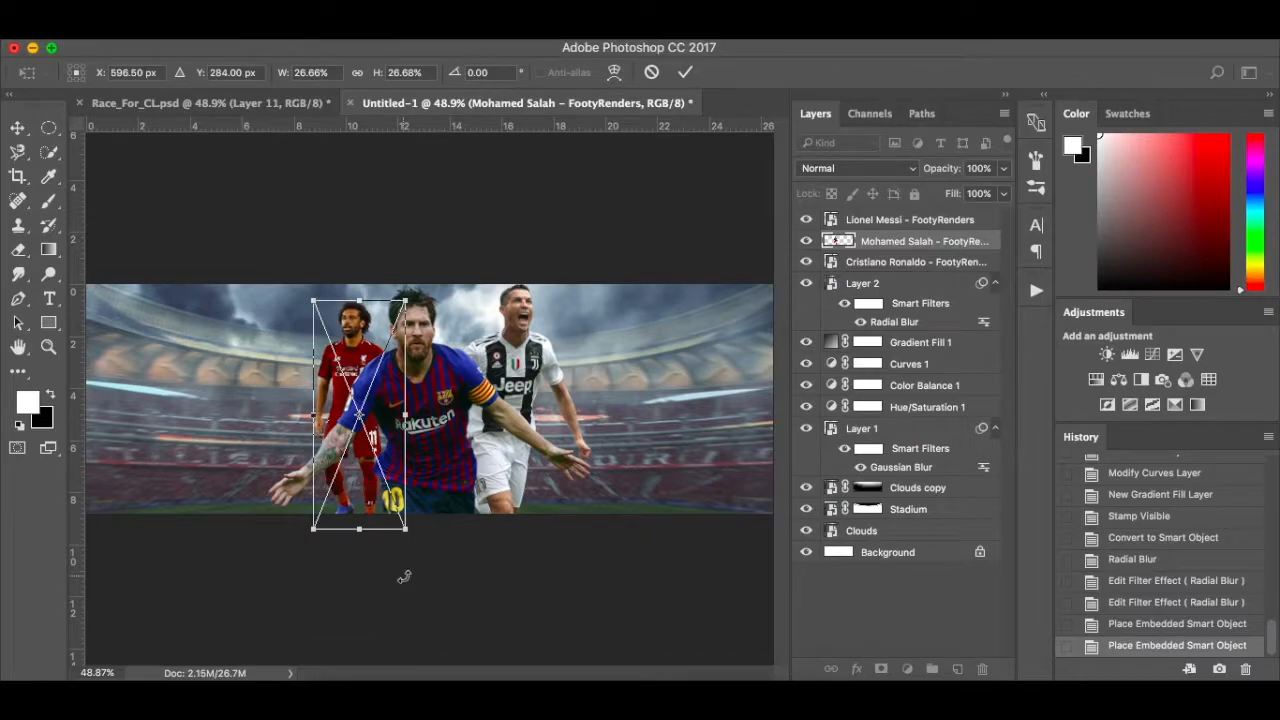
key(Return)
Place the Sergio Aguero render below Messi's layer and position it to the right of Ronaldo.
click(343, 674)
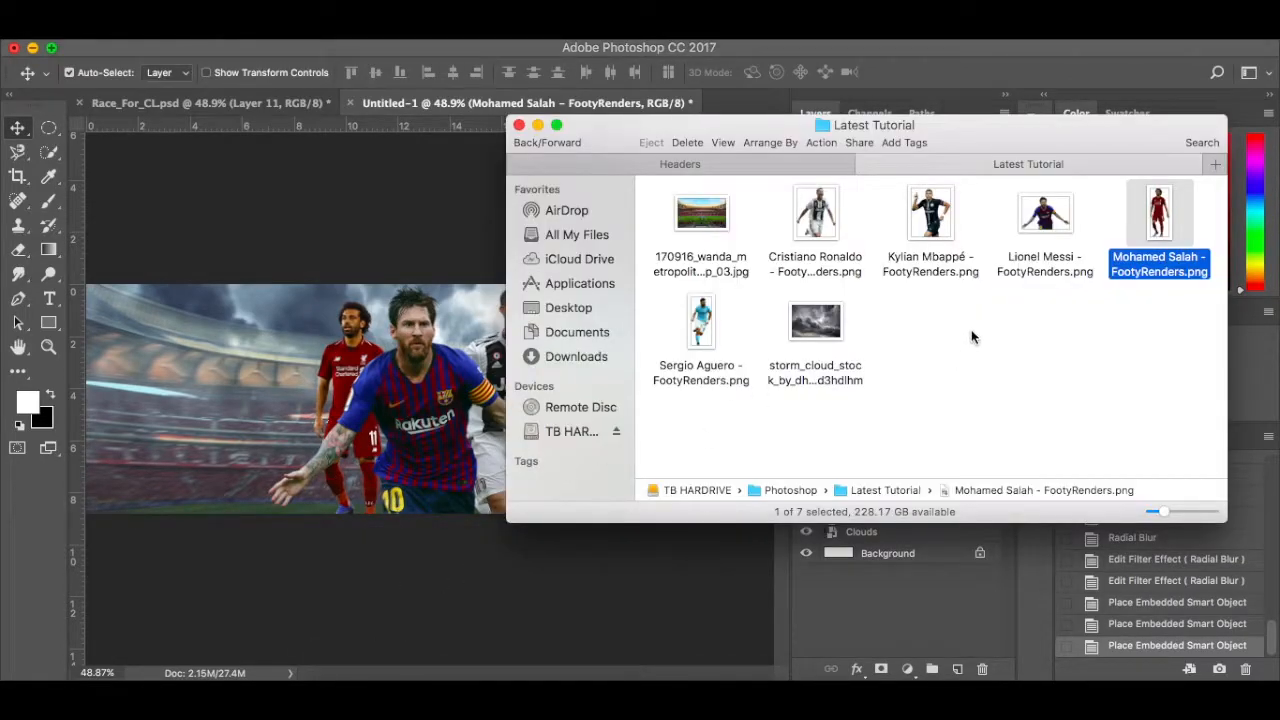
drag(701, 322, 459, 401)
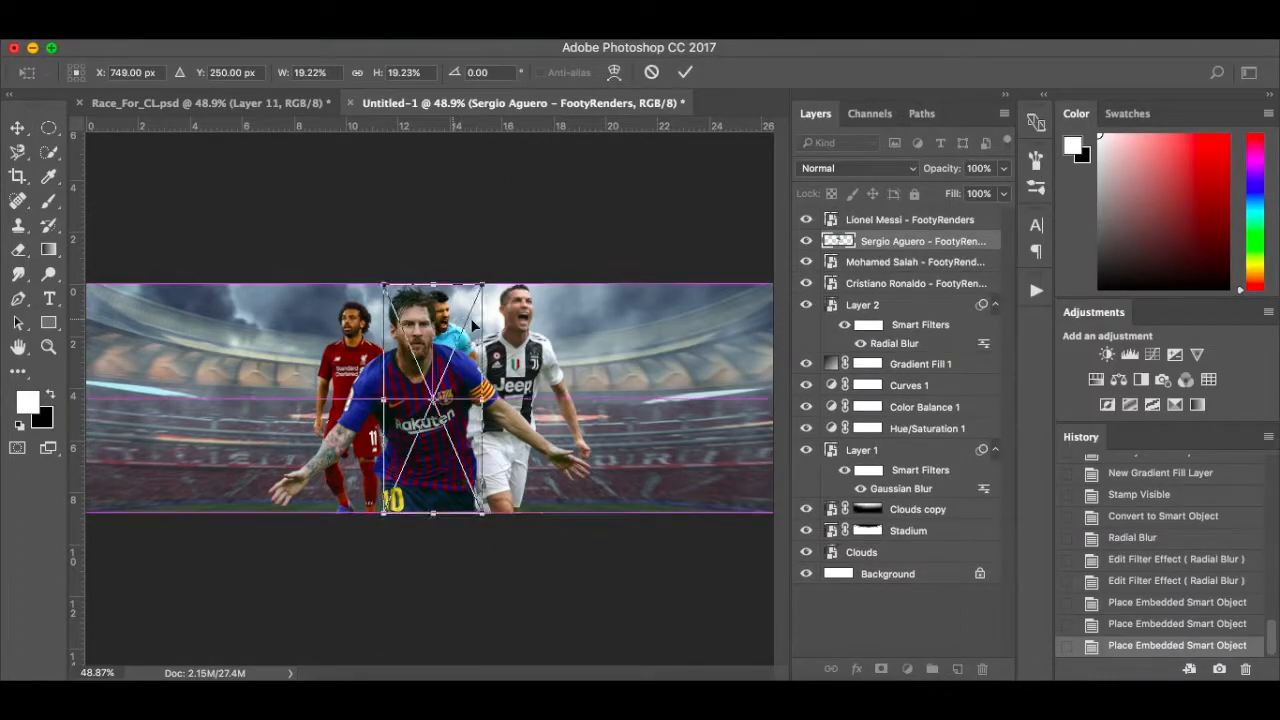
drag(455, 328, 617, 328)
key(Return)
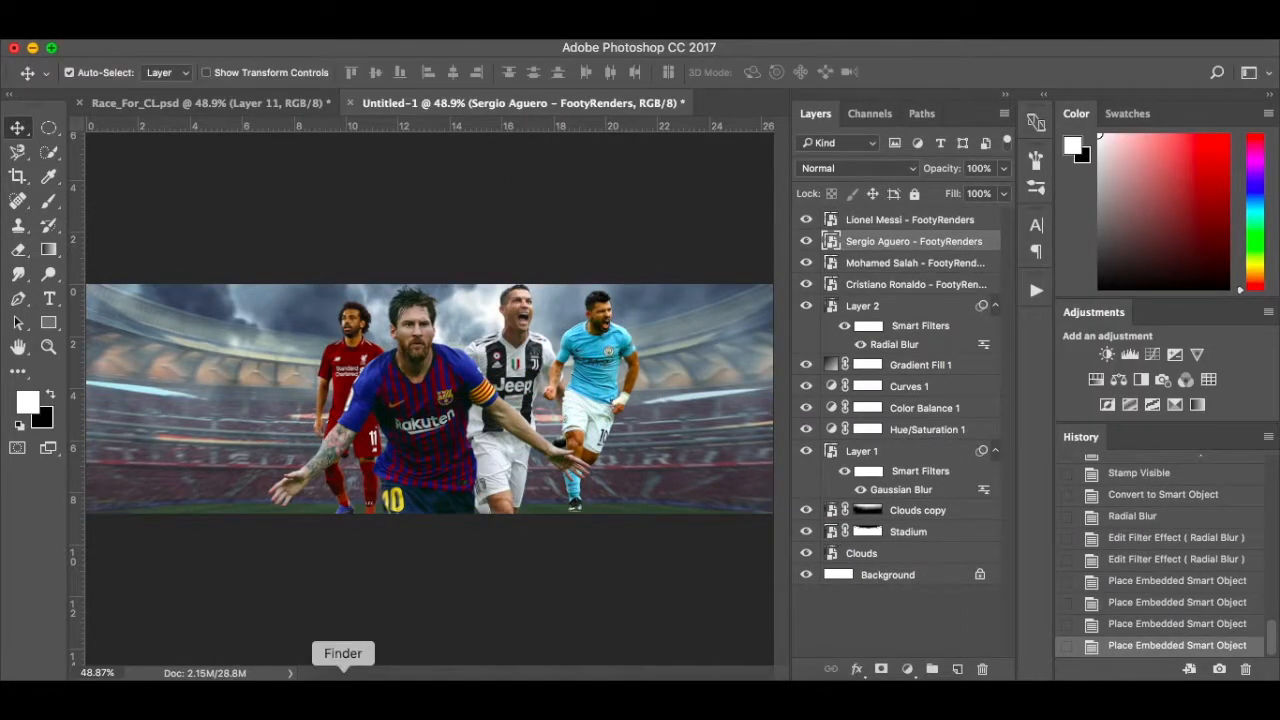
Place the Kylian Mbappé render below Messi's layer and position it to the left of Salah.
click(344, 690)
drag(930, 228, 262, 400)
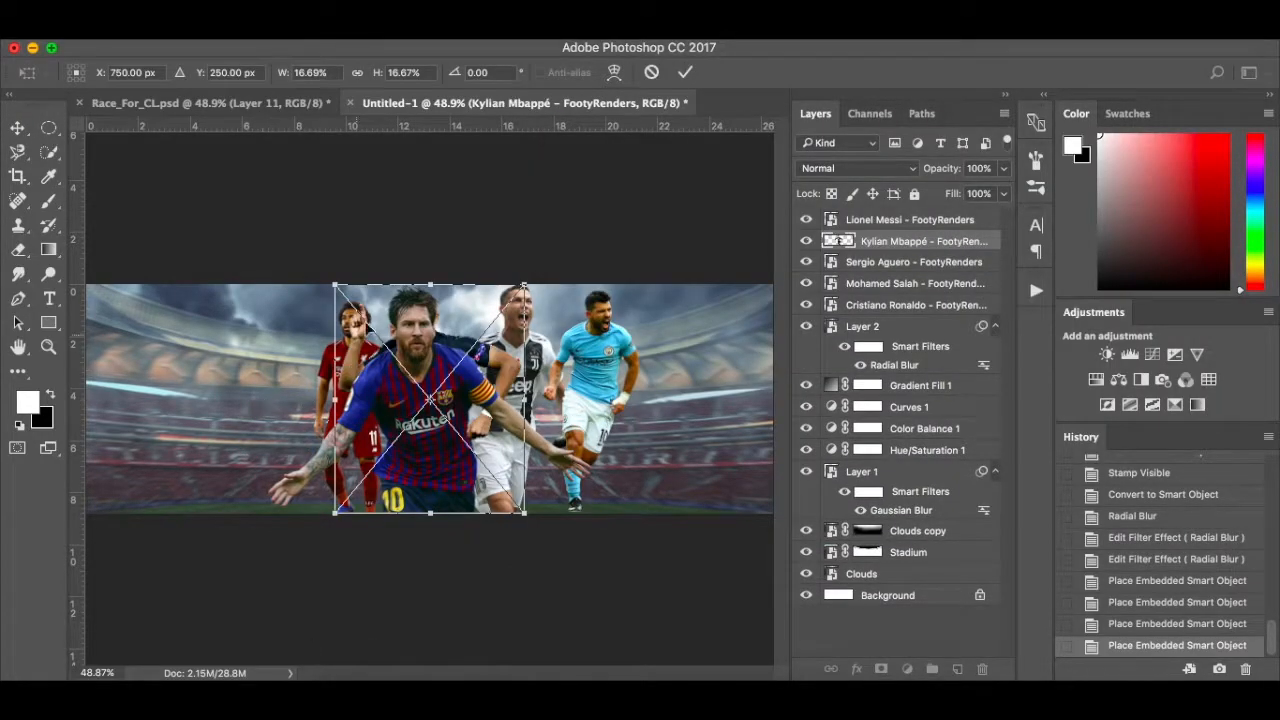
drag(390, 307, 244, 311)
key(Return)
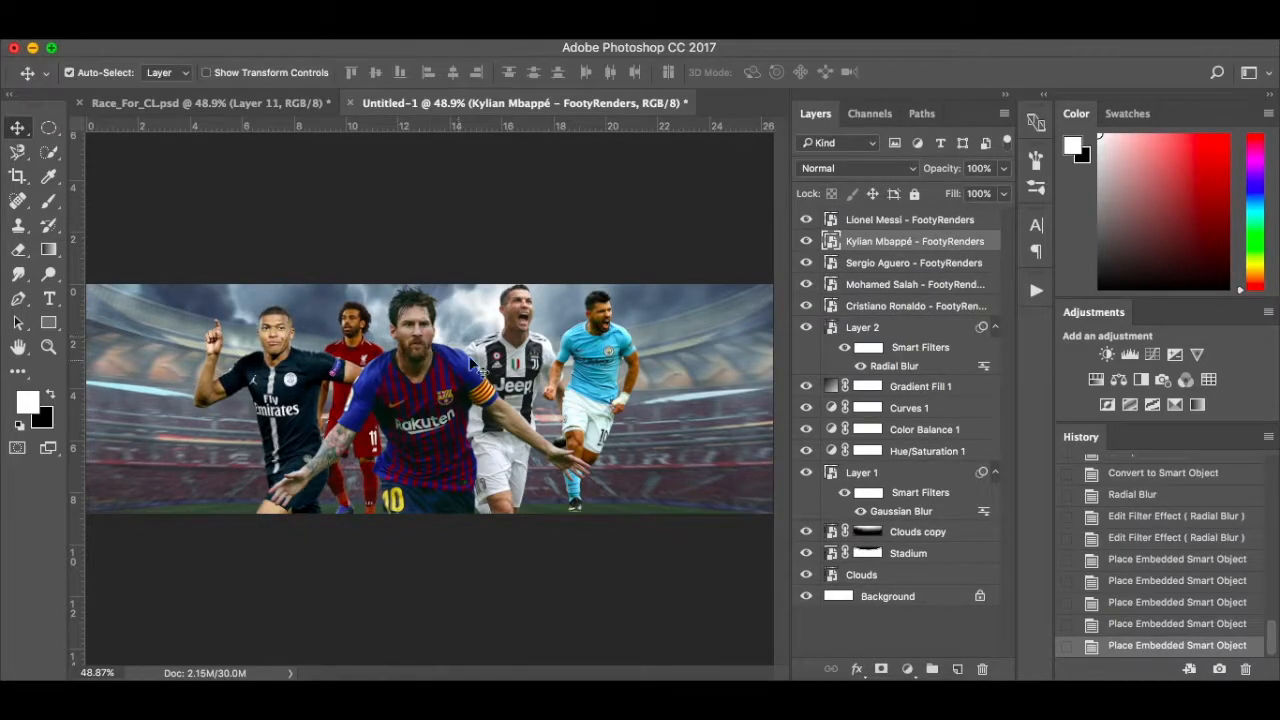
Rename Layer 2, the blurred stadium layer, as Background.
click(729, 435)
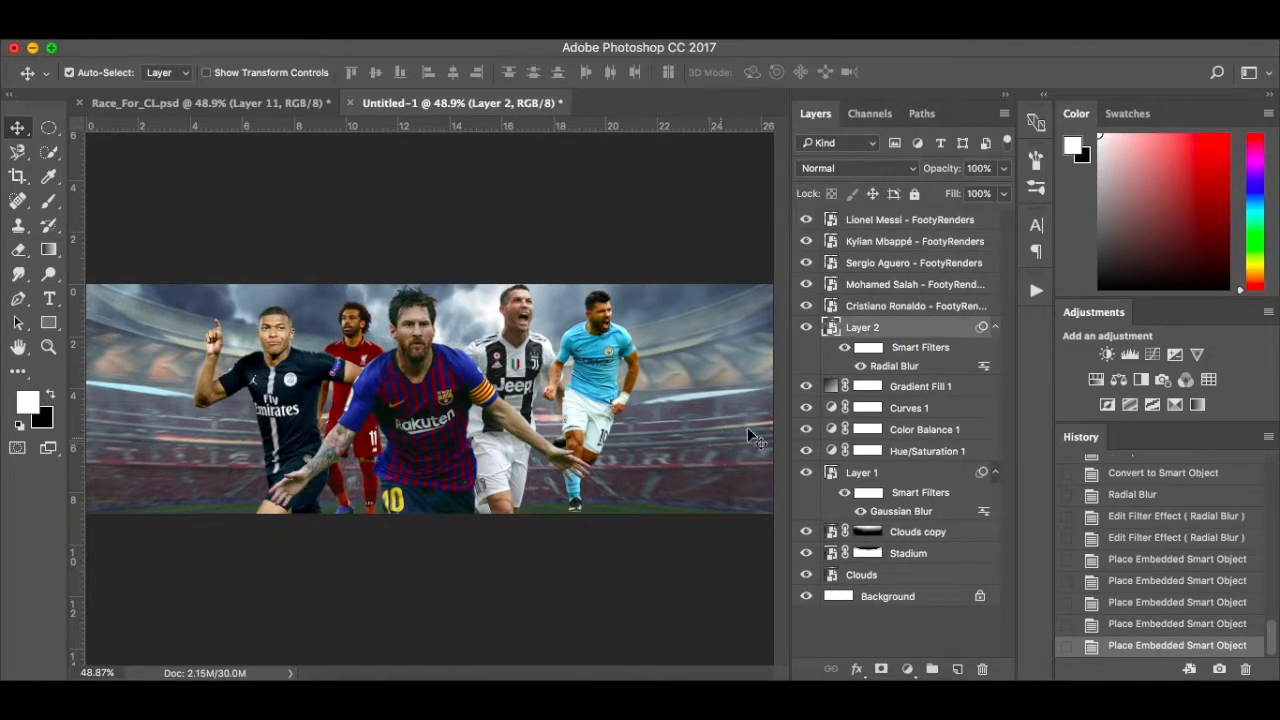
double_click(862, 329)
text(Background)
key(Return)
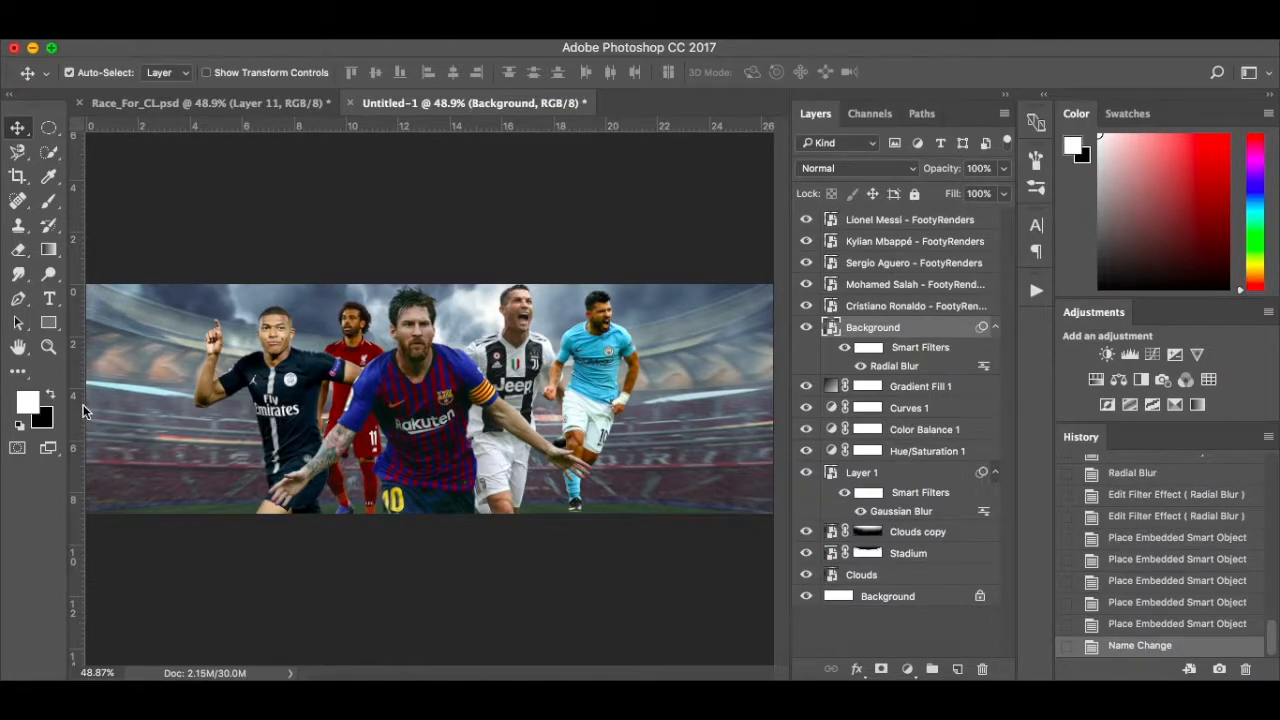
Add a vertical guide at the horizontal centre of the canvas, replacing the first trial guide.
click(590, 40)
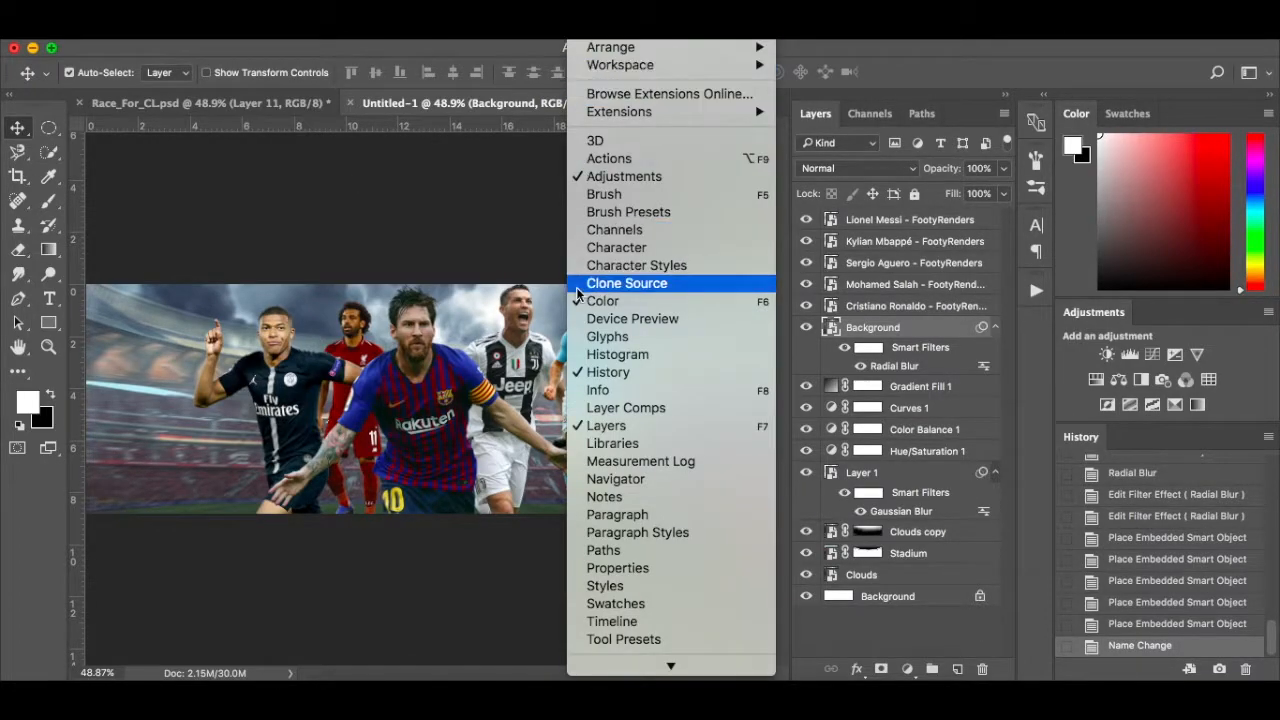
mouse_move(612, 676)
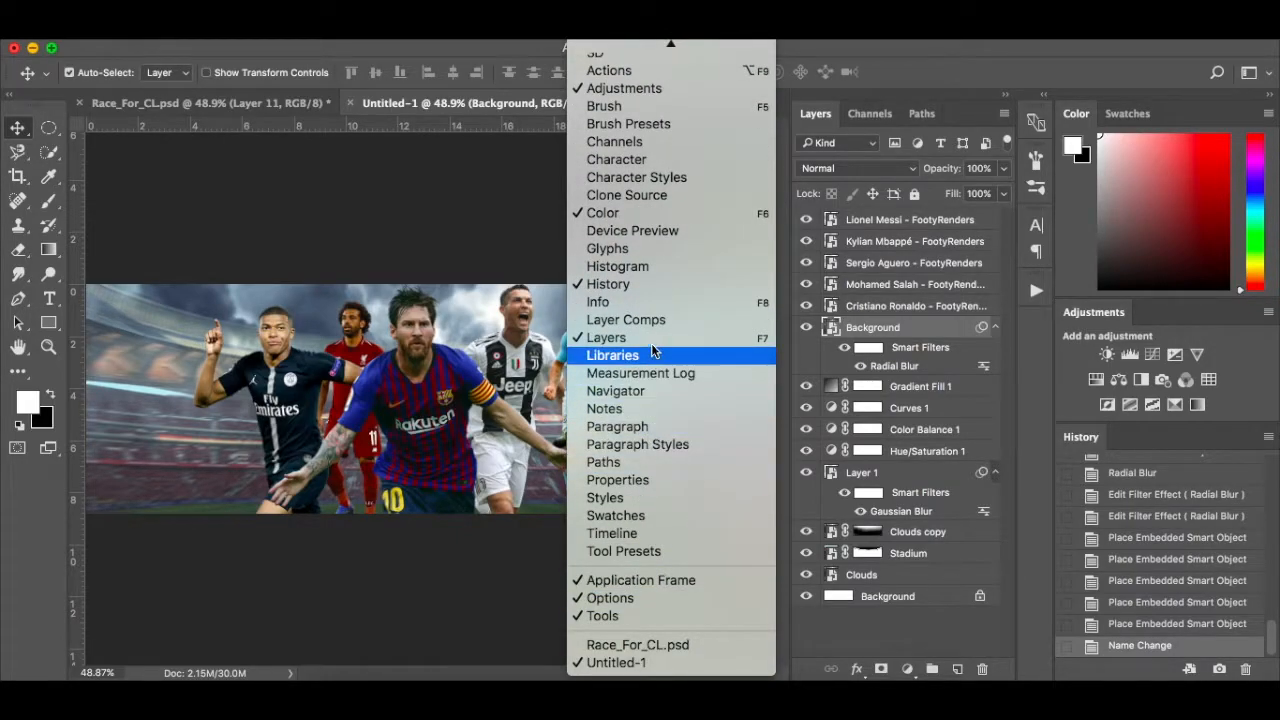
click(352, 606)
drag(81, 534, 430, 591)
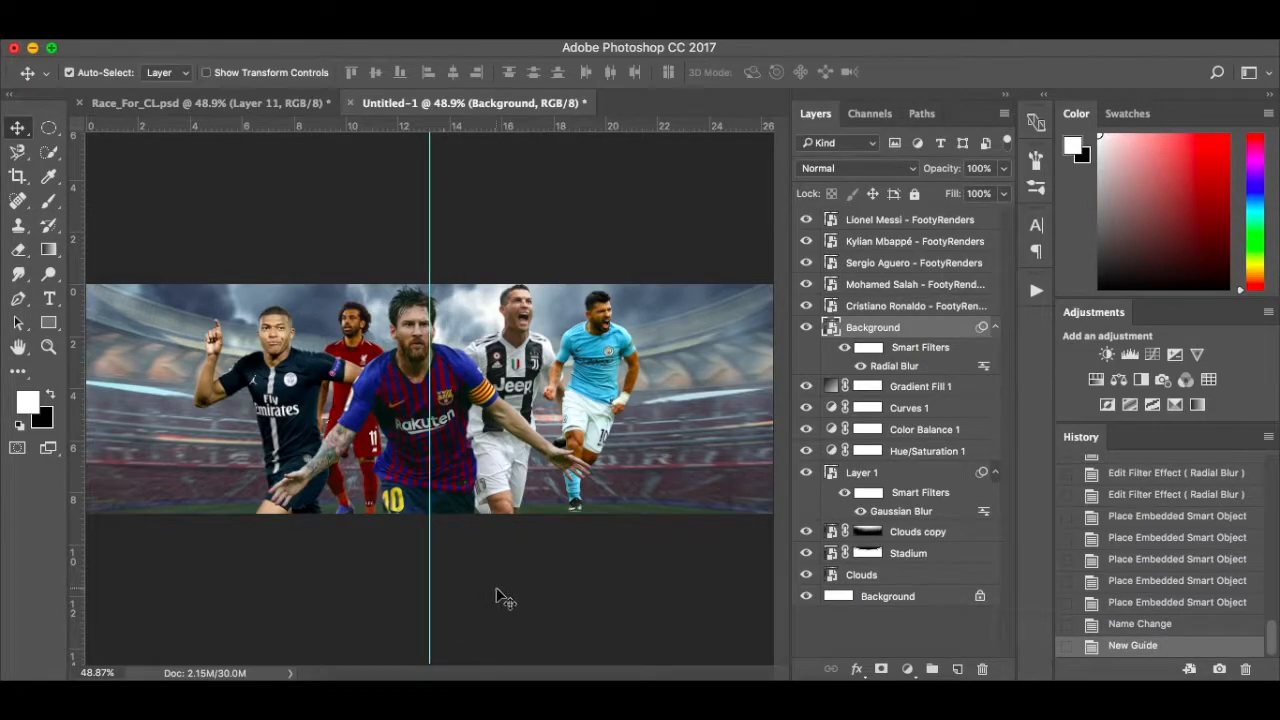
click(505, 598)
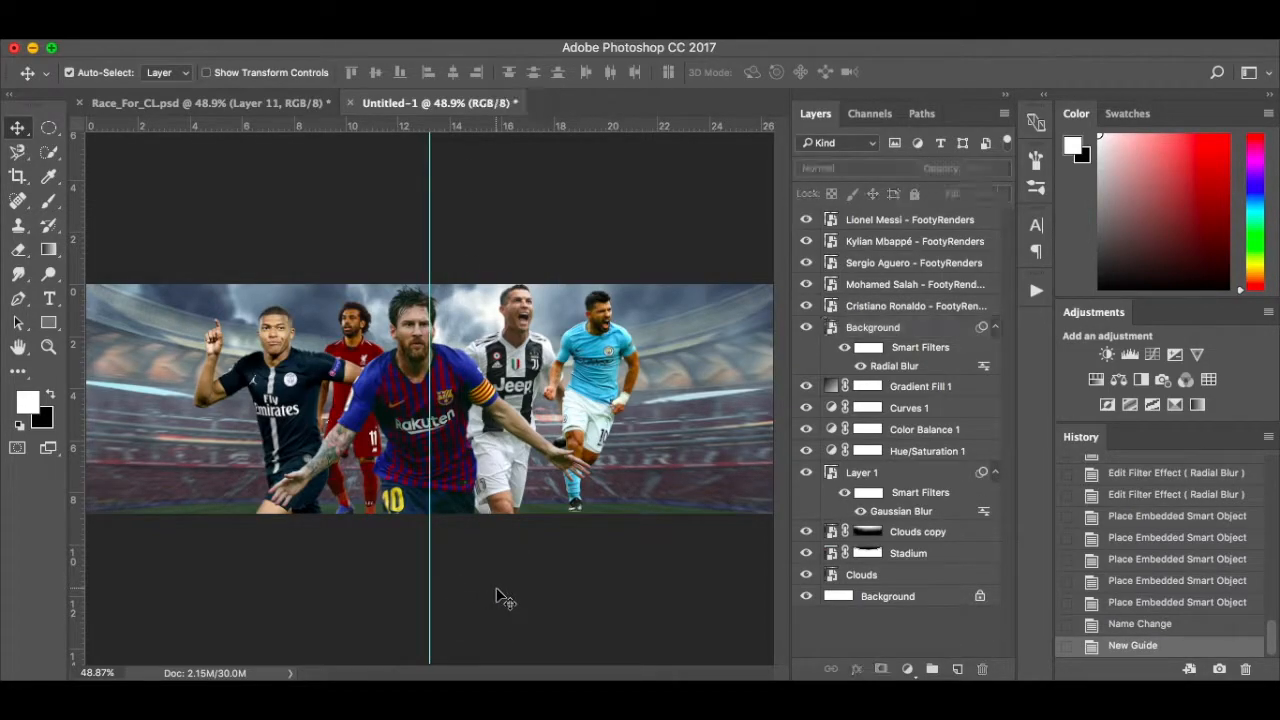
click(931, 331)
mouse_move(424, 258)
mouse_down()
mouse_move(398, 250)
mouse_move(453, 250)
mouse_move(75, 245)
mouse_move(432, 255)
mouse_up()
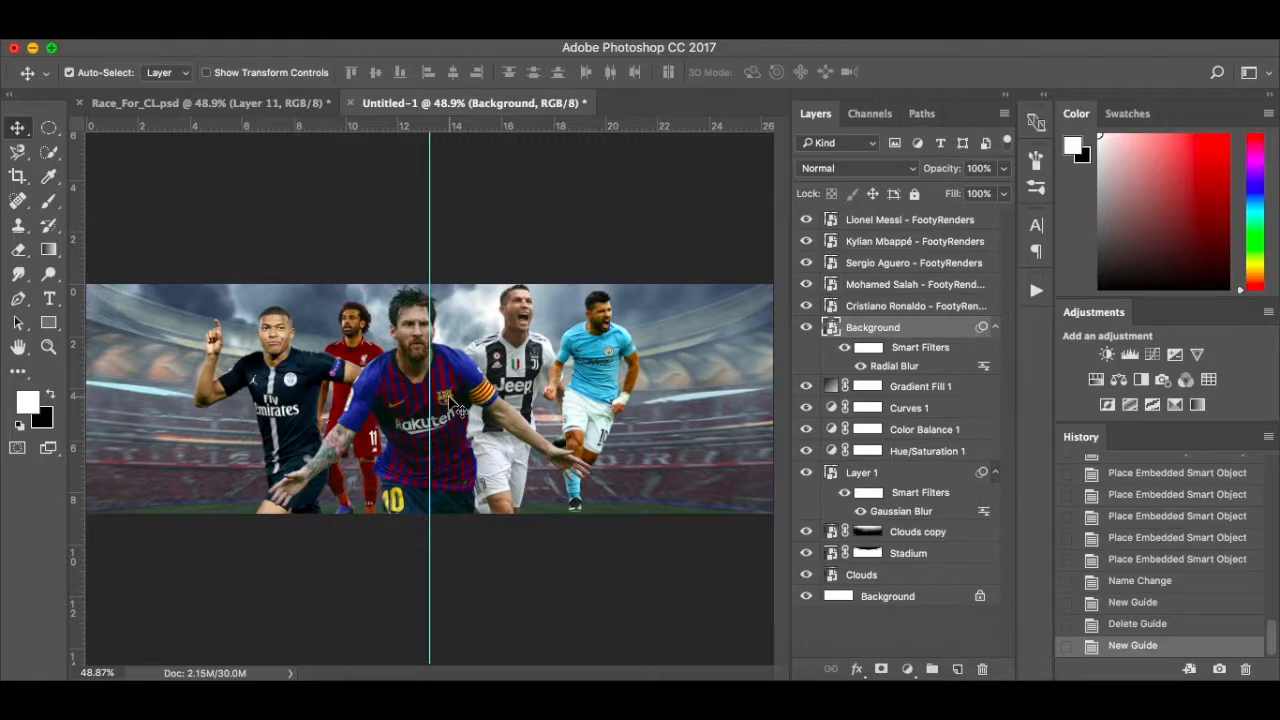
Scale the Lionel Messi render down to about 11.58% and position it near the centre guide at the canvas's lower edge.
click(449, 400)
drag(447, 398, 456, 402)
key(ctrl+t)
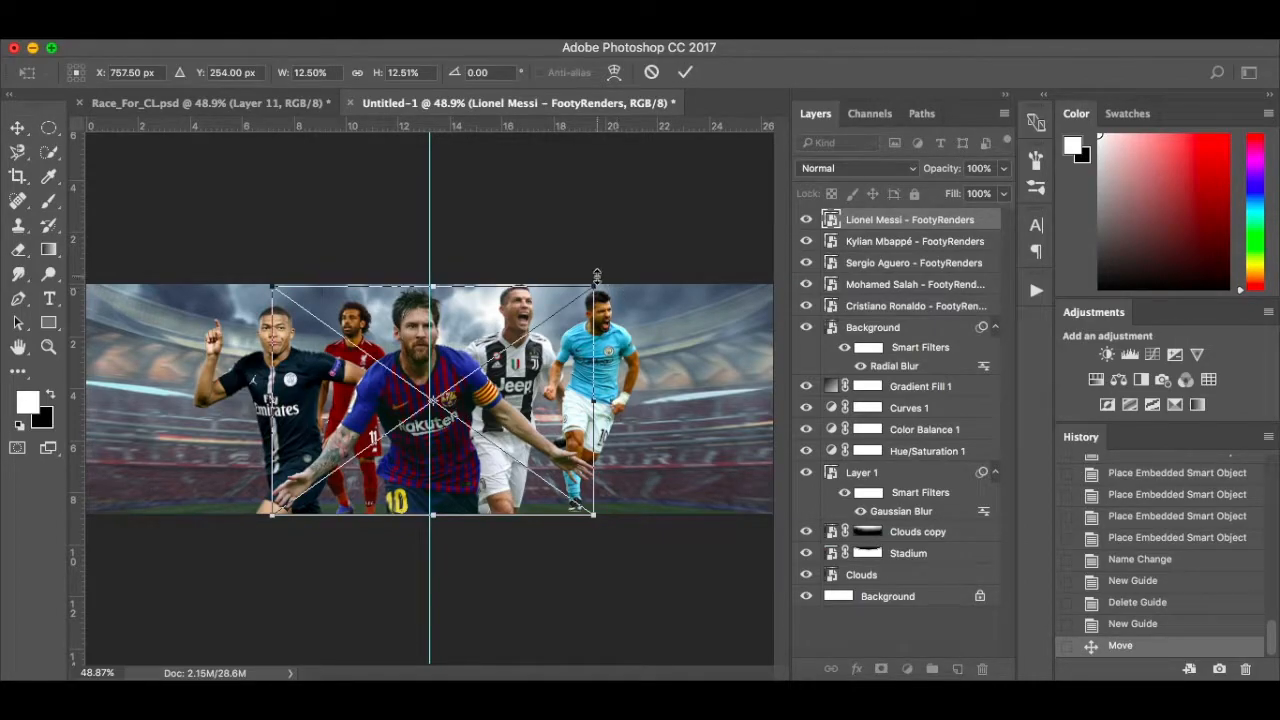
drag(598, 282, 571, 303)
drag(438, 379, 452, 385)
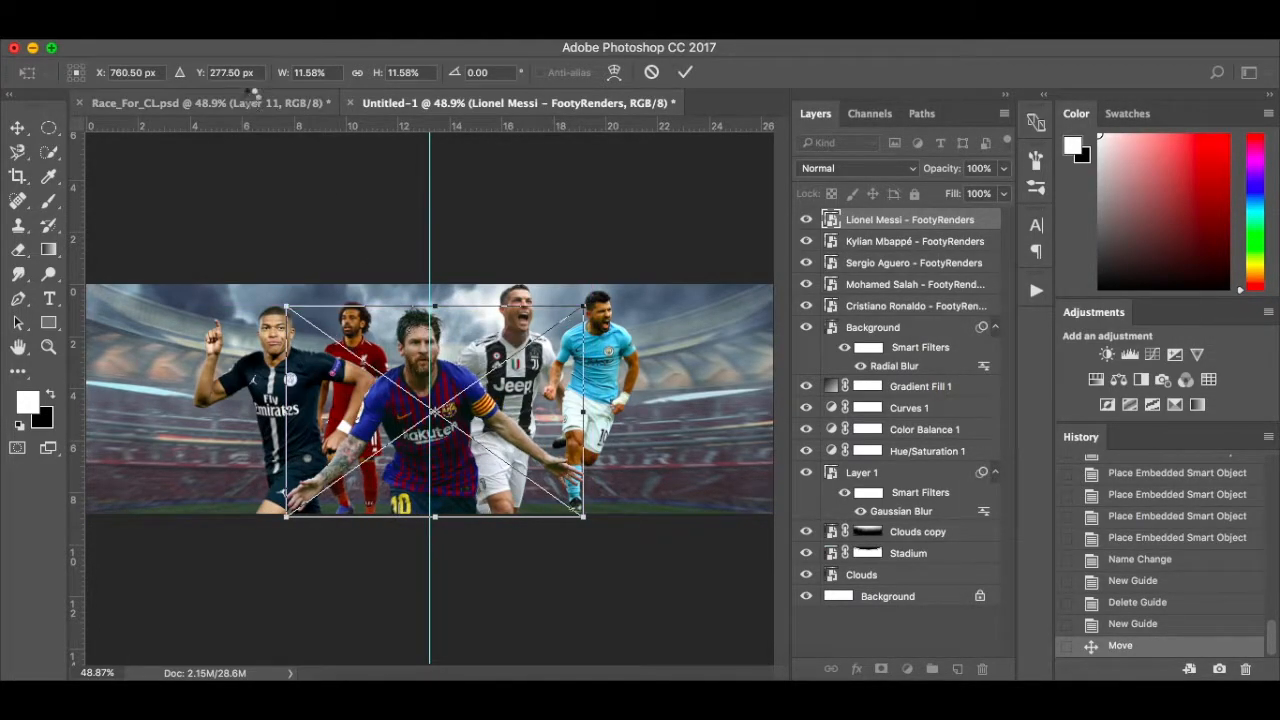
key(Return)
Compare with the Race_For_CL reference, then enlarge the Messi render to about 11.7% and nudge it slightly right.
click(249, 98)
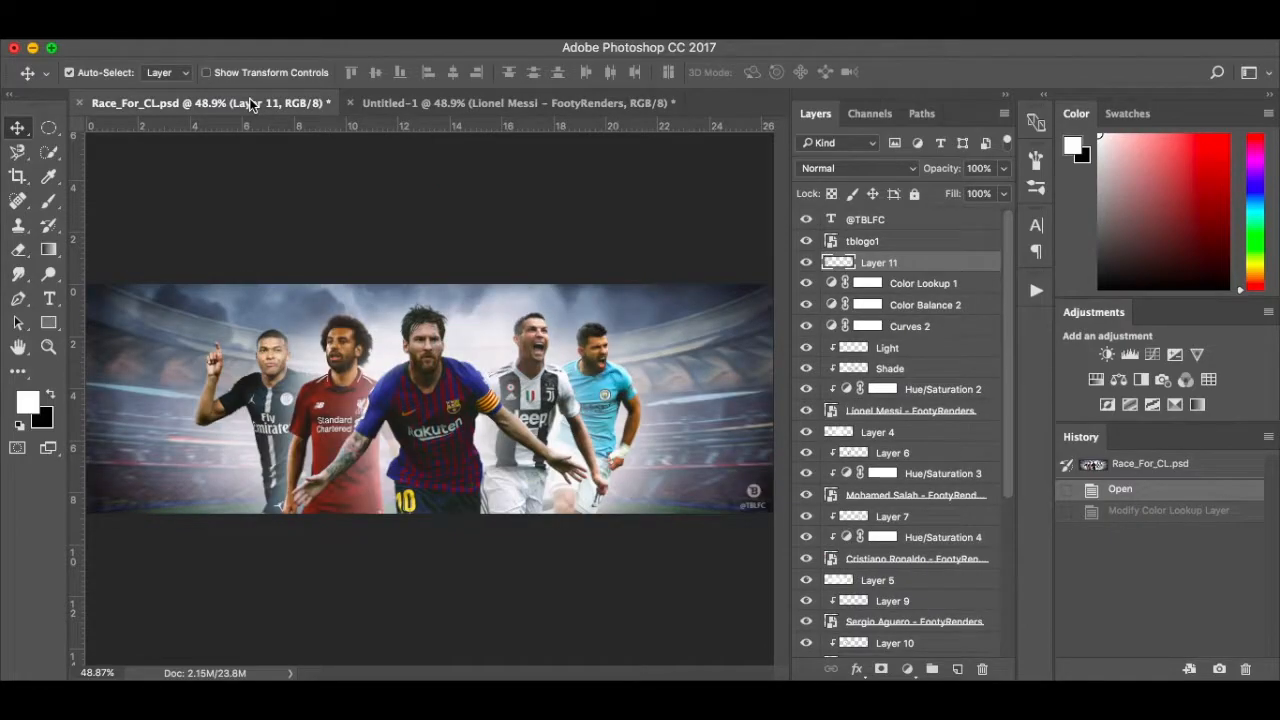
click(401, 100)
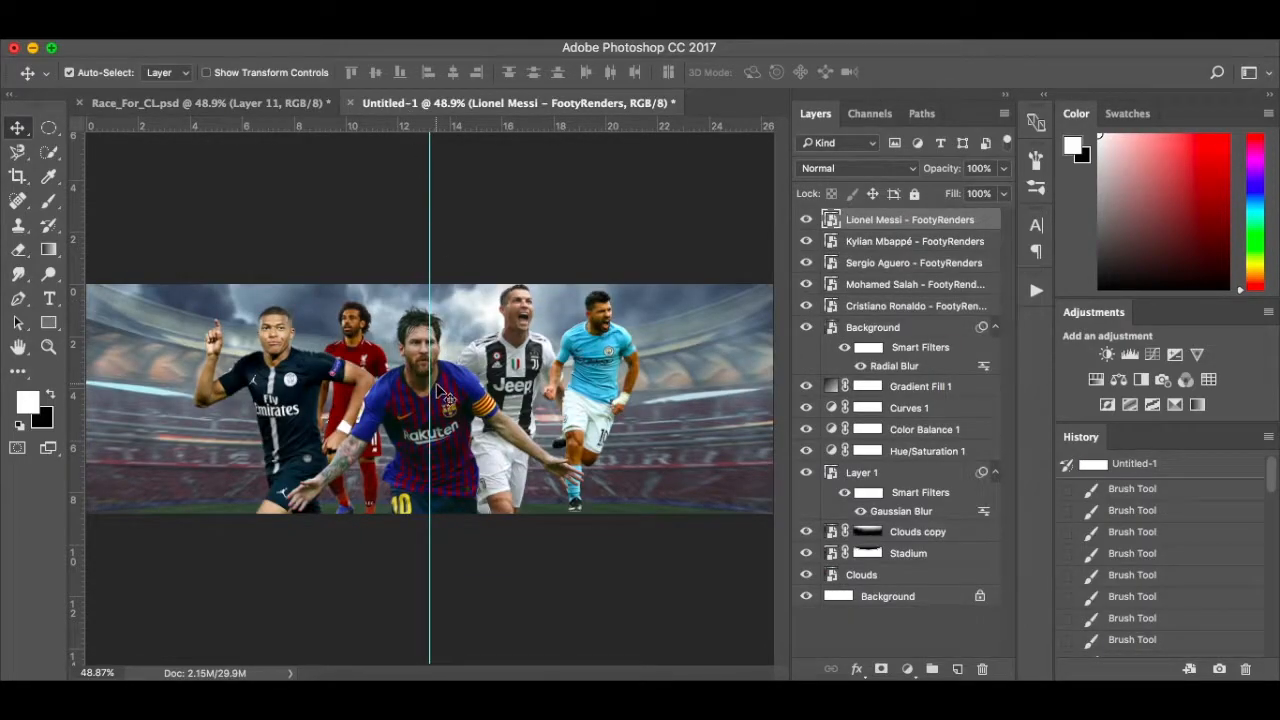
key(super+t)
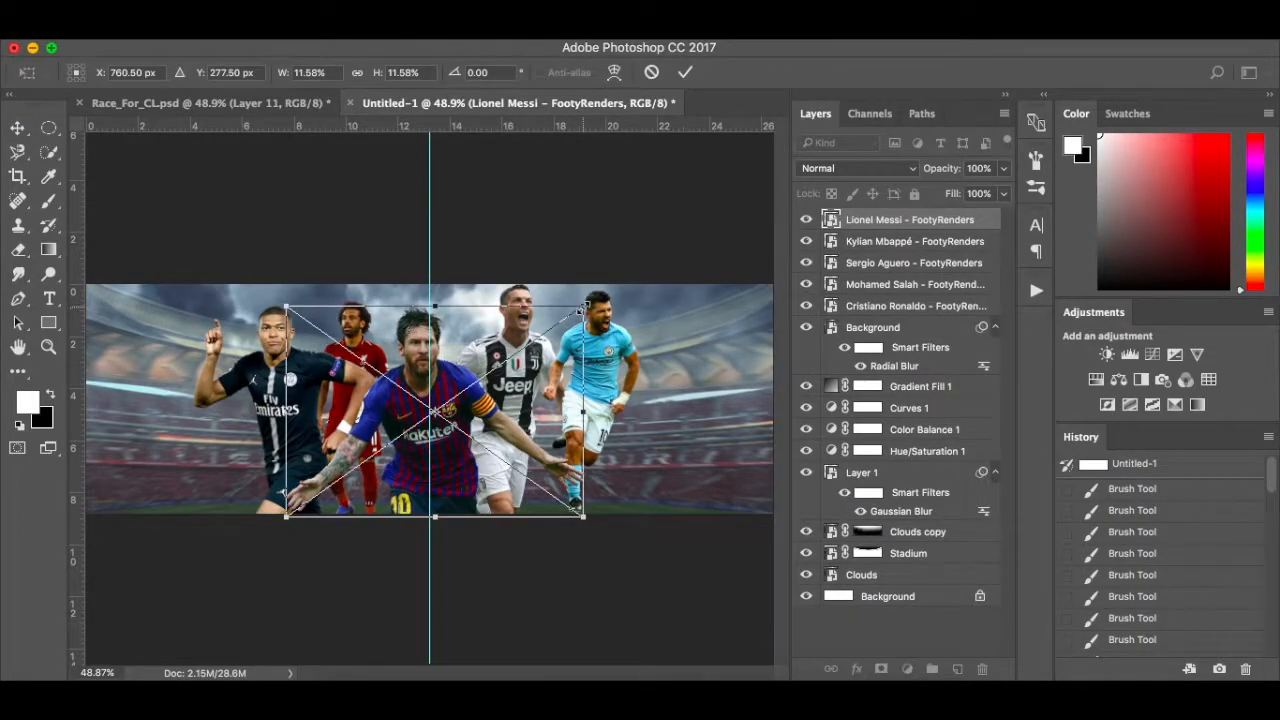
drag(585, 305, 589, 302)
key(Right)
key(Right)
key(Right)
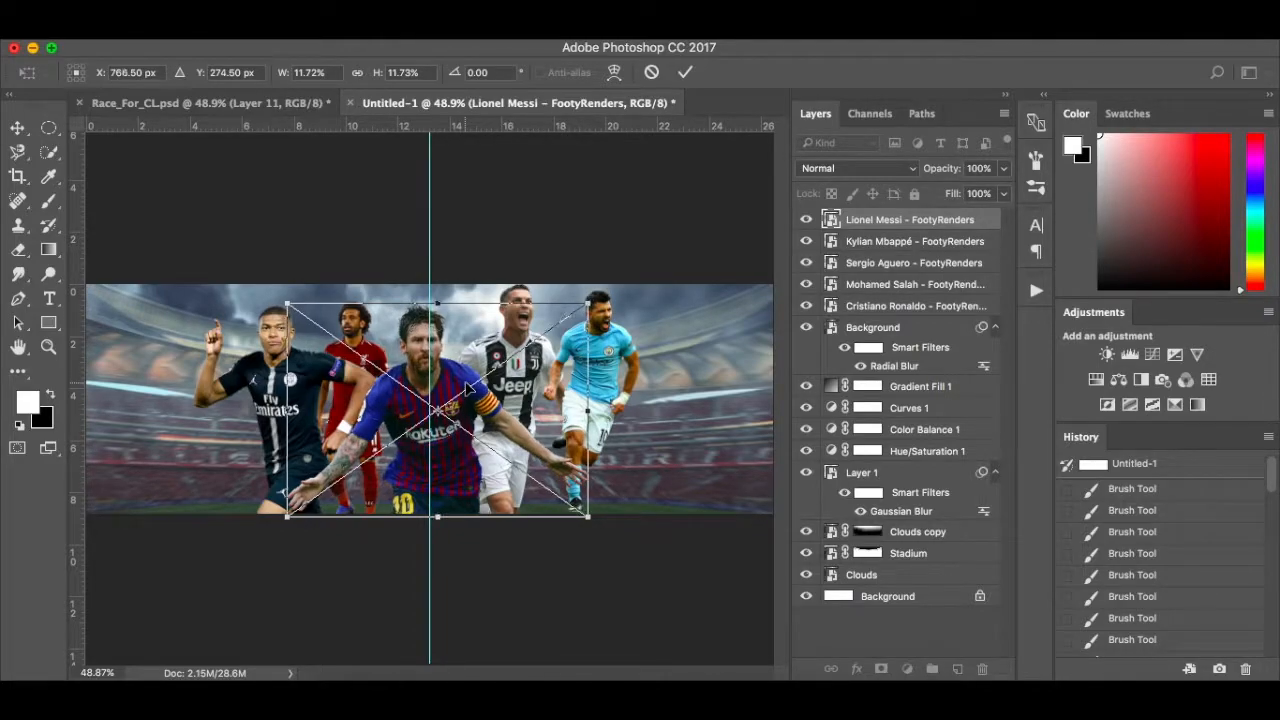
key(Right)
key(Right)
key(Right)
key(Right)
key(Right)
key(Right)
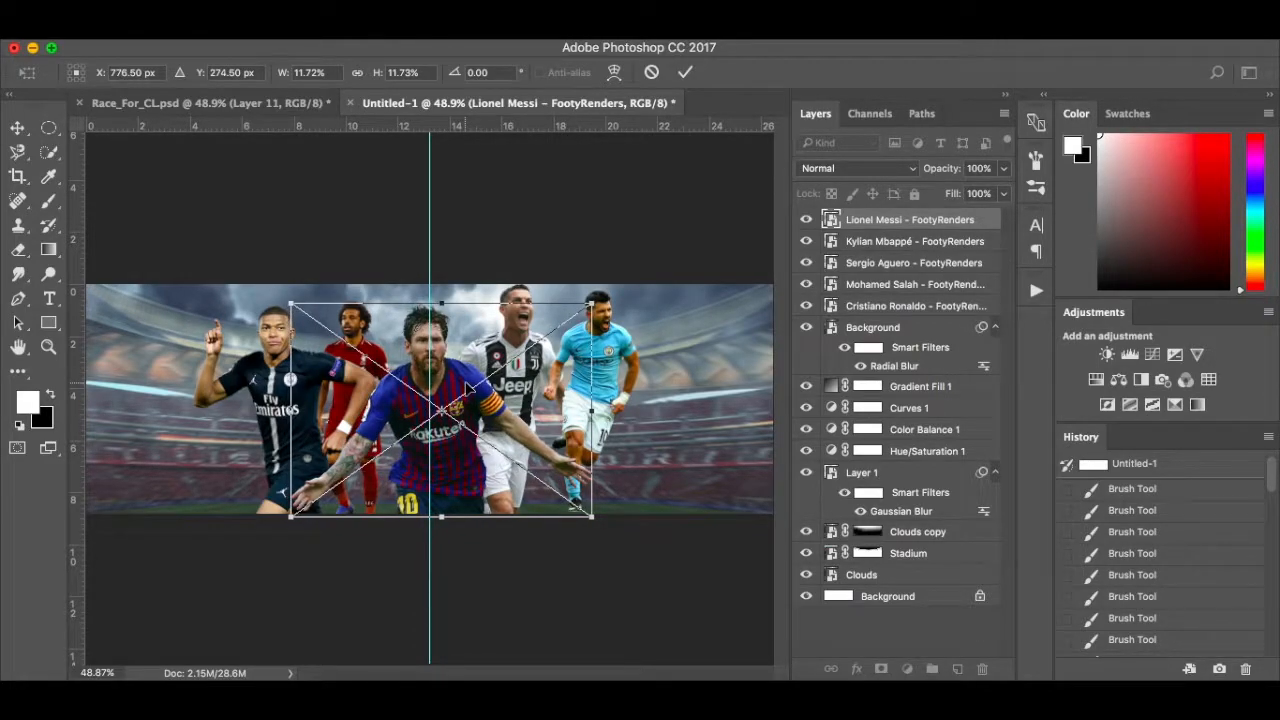
key(Return)
Lower the Cristiano Ronaldo render beside Messi's shoulder and scale it down slightly.
drag(518, 360, 518, 375)
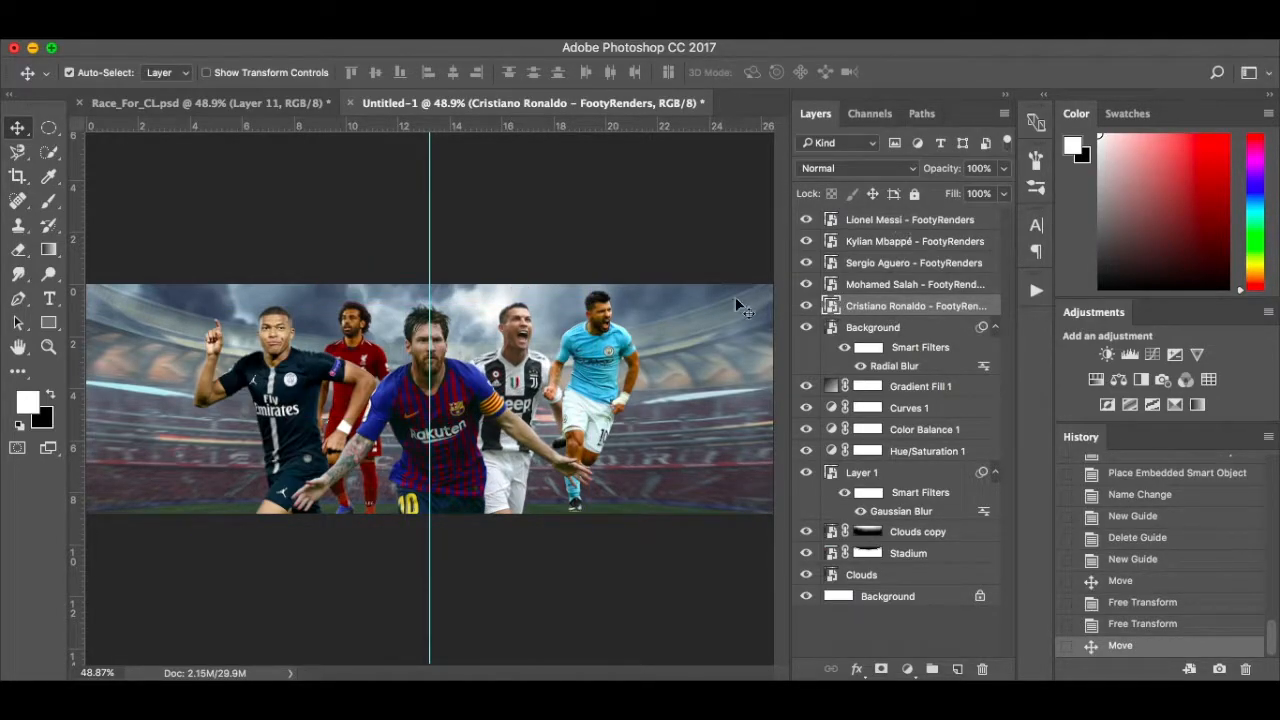
mouse_move(492, 365)
mouse_down()
mouse_move(520, 366)
mouse_move(508, 373)
mouse_up()
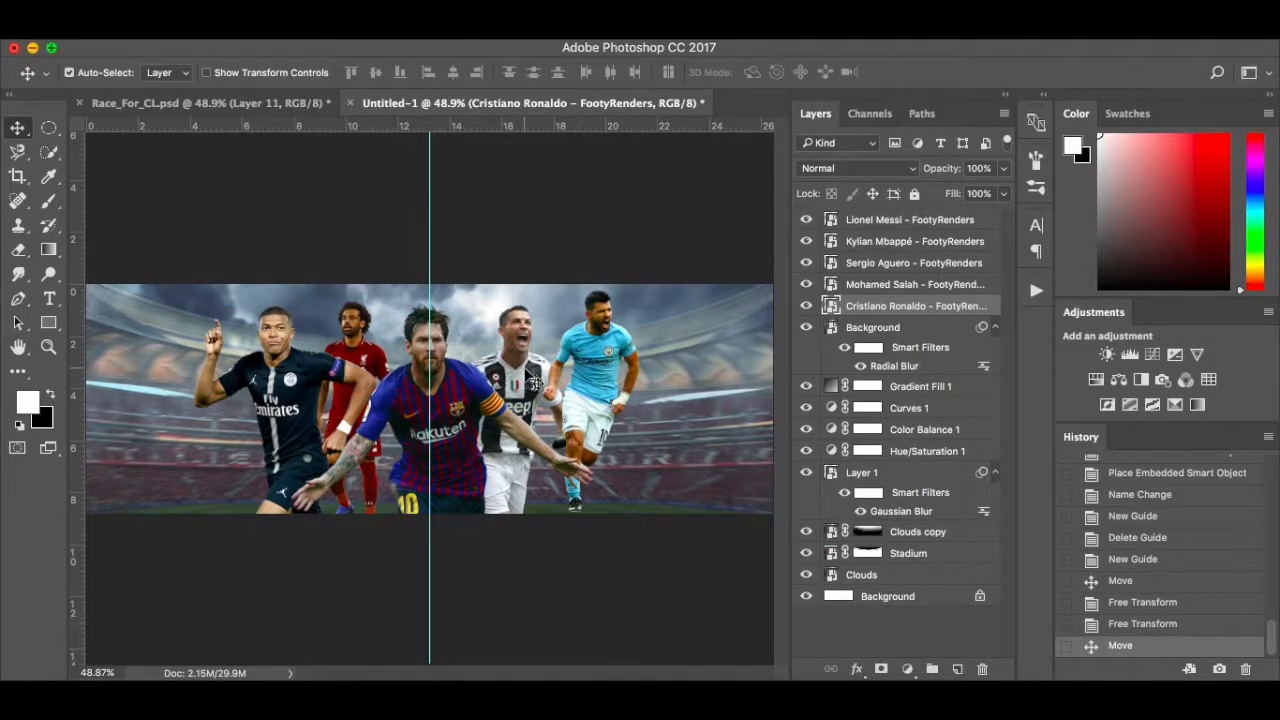
key(ctrl+t)
drag(590, 308, 585, 315)
key(Return)
Place the Sergio Aguero layer below Cristiano Ronaldo's and move the render down and left, partly behind Ronaldo.
click(608, 358)
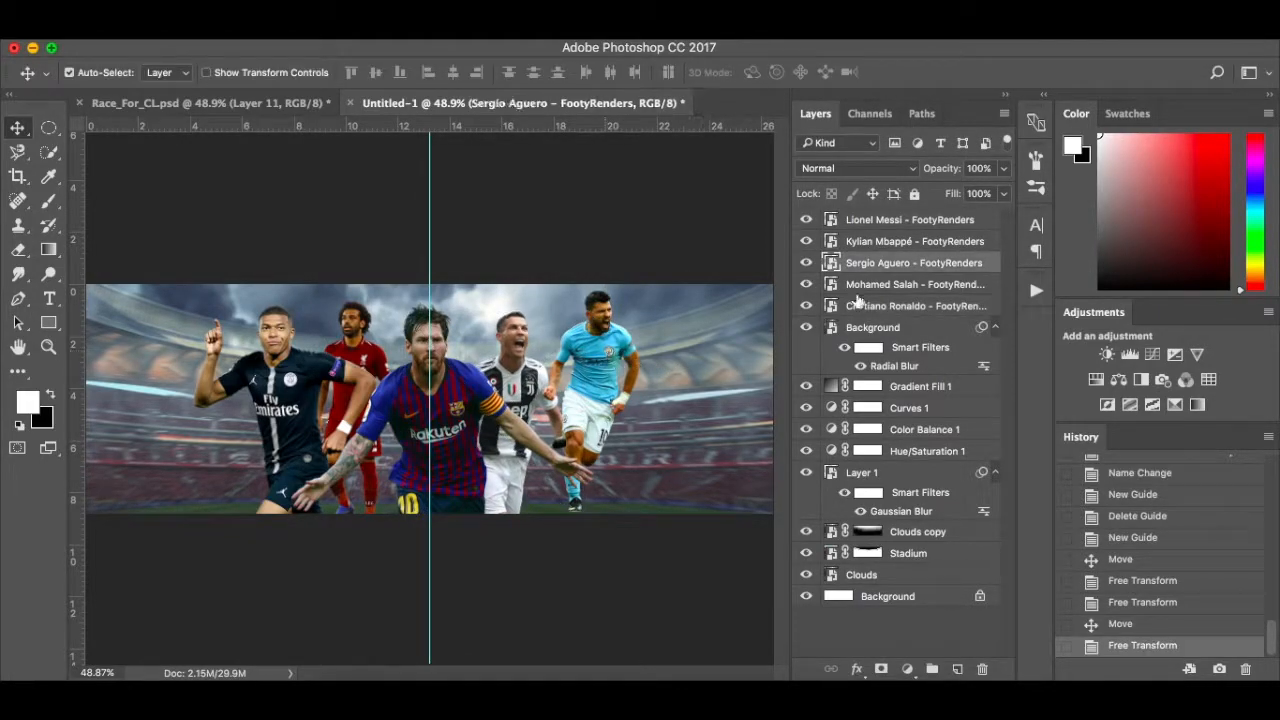
drag(936, 305, 942, 316)
drag(610, 362, 584, 388)
Nudge the Cristiano Ronaldo render slightly right, away from Messi.
click(517, 388)
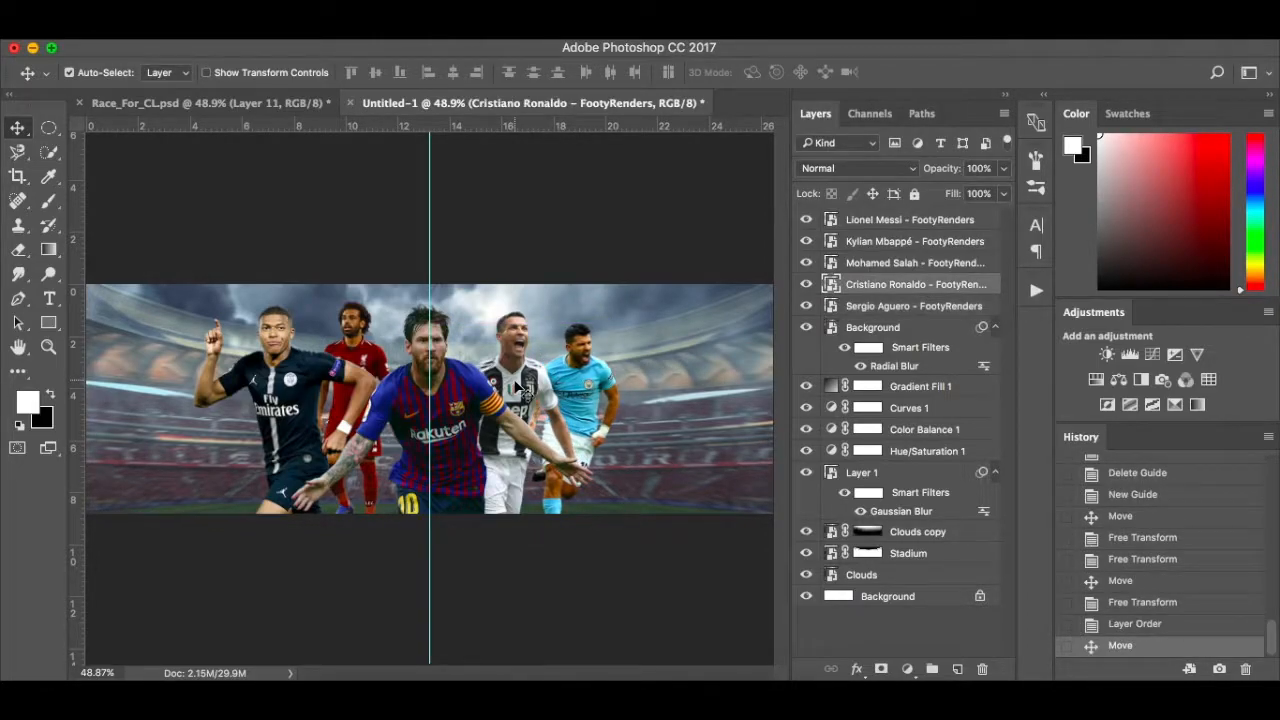
key(Right)
key(Right)
key(Right)
key(Right)
key(Right)
key(Right)
key(Right)
key(Right)
key(Right)
key(Right)
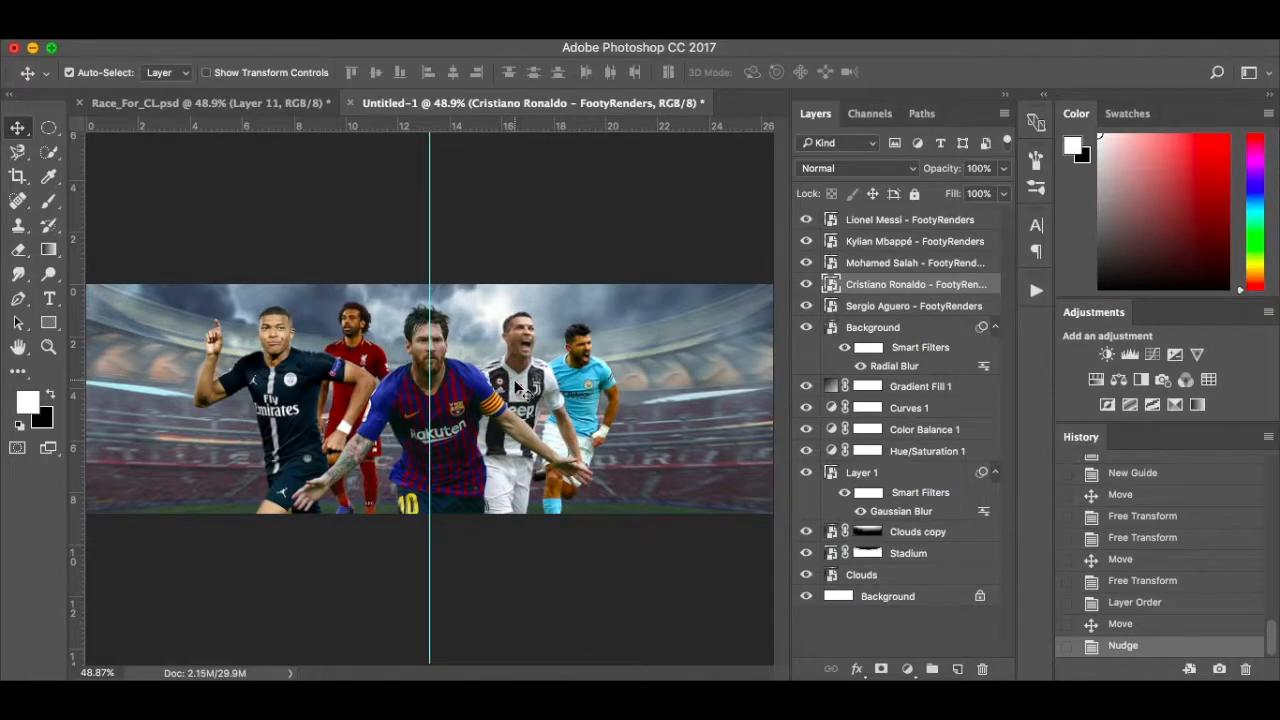
Nudge the Sergio Aguero render slightly right, away from Ronaldo.
click(574, 372)
key(Right)
key(Right)
key(Right)
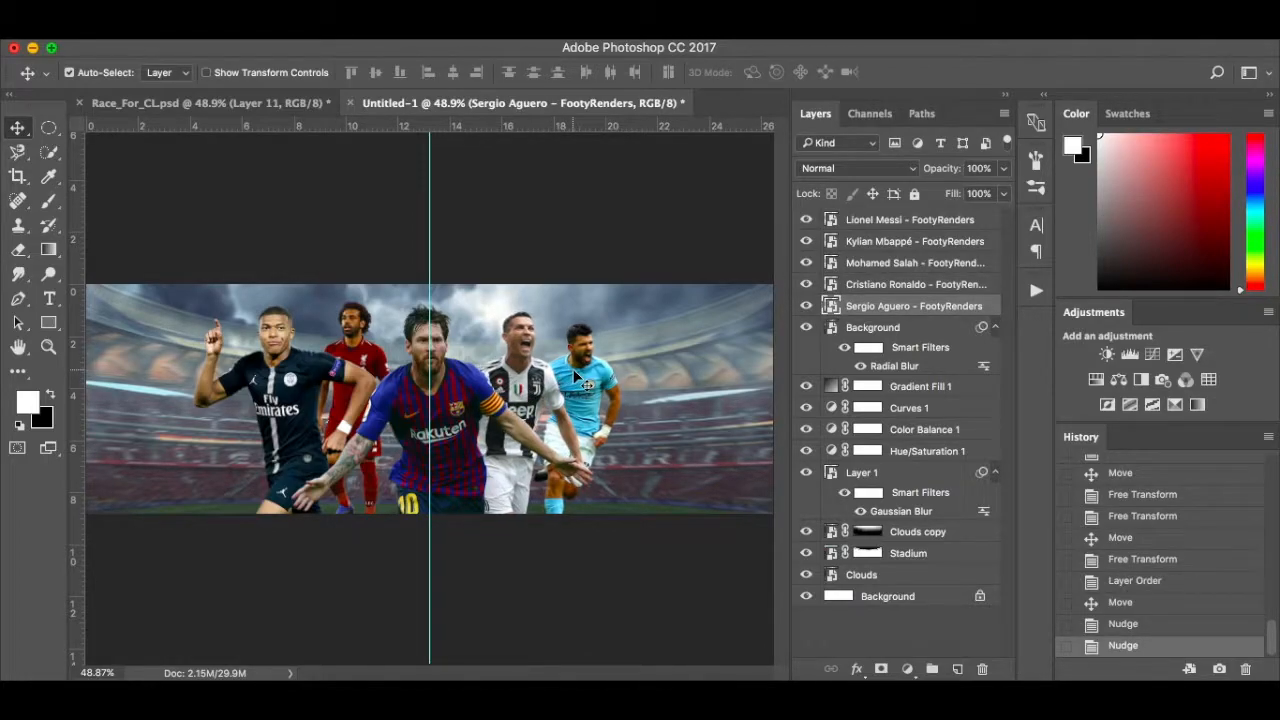
Lower the Mohamed Salah render beside Messi and move the Kylian Mbappé render far left to make room.
click(370, 350)
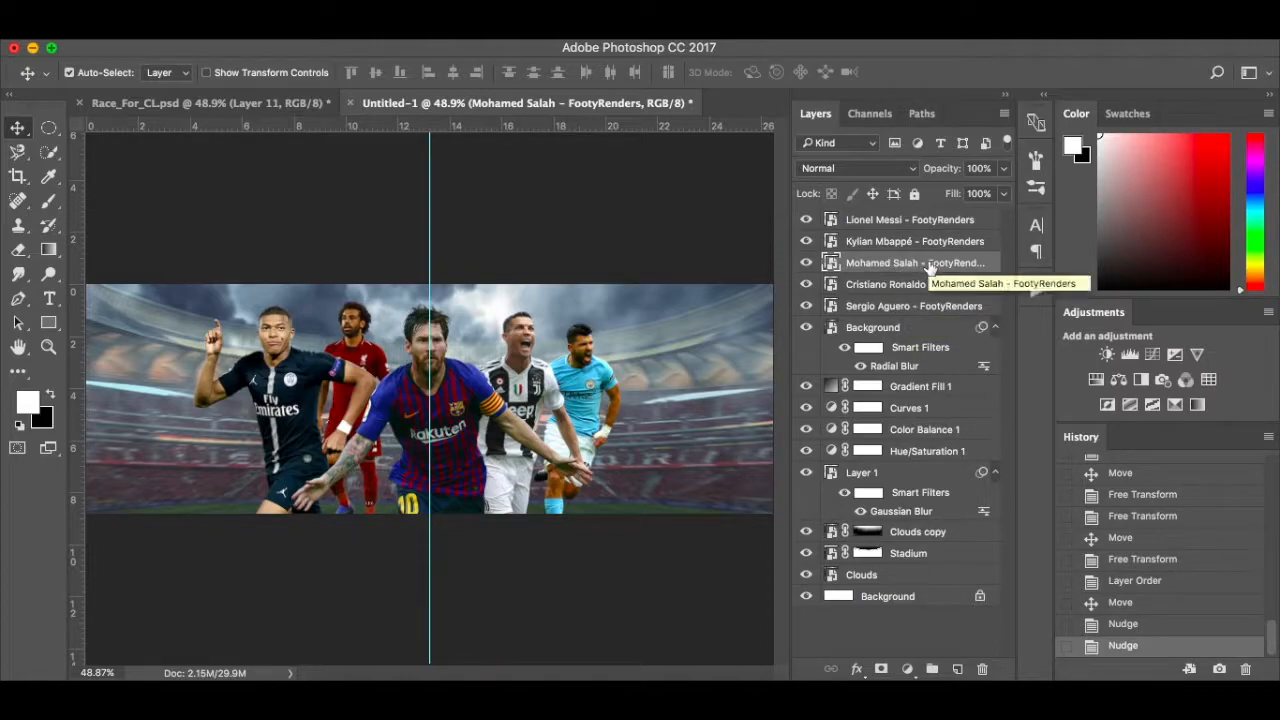
mouse_move(358, 347)
mouse_down()
mouse_move(400, 365)
mouse_move(376, 365)
mouse_up()
click(286, 375)
drag(282, 374, 177, 374)
drag(368, 390, 350, 388)
Enlarge the Mohamed Salah render to about 37.5% and lower it so his head sits slightly below Messi's.
key(ctrl+t)
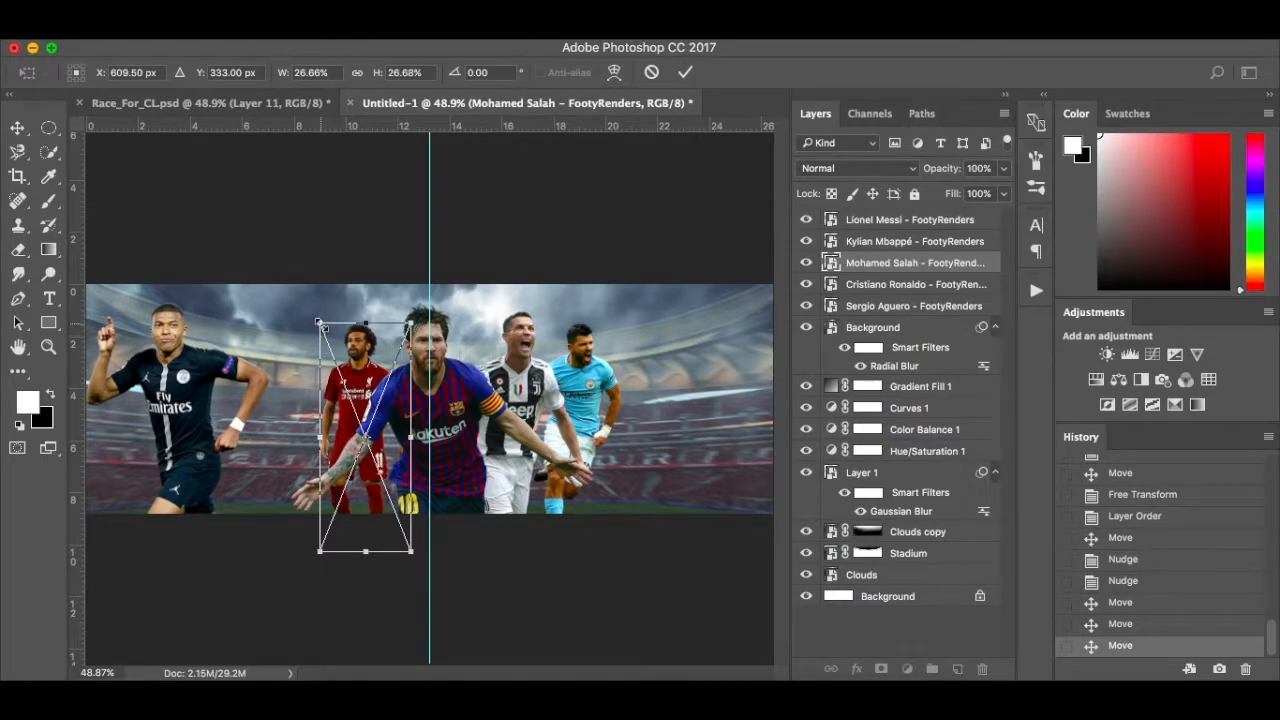
drag(320, 325, 356, 366)
drag(311, 307, 305, 287)
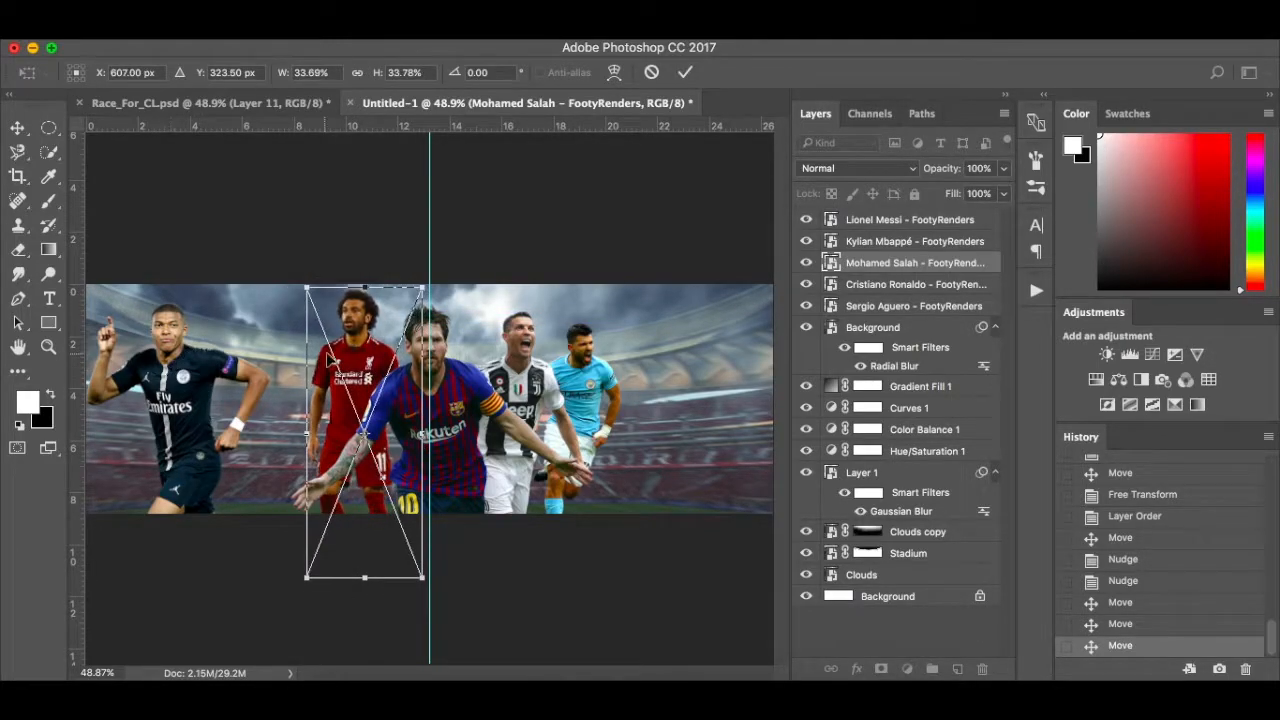
drag(364, 352, 367, 372)
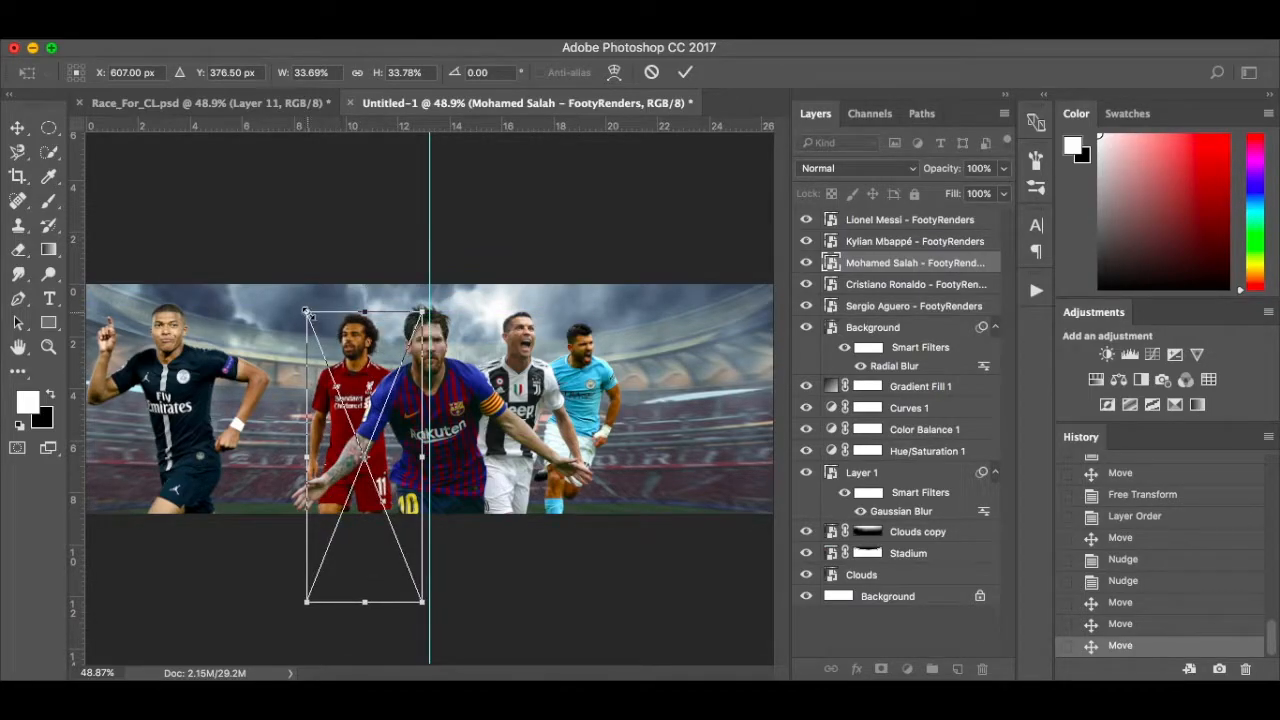
drag(311, 316, 294, 277)
drag(377, 356, 377, 386)
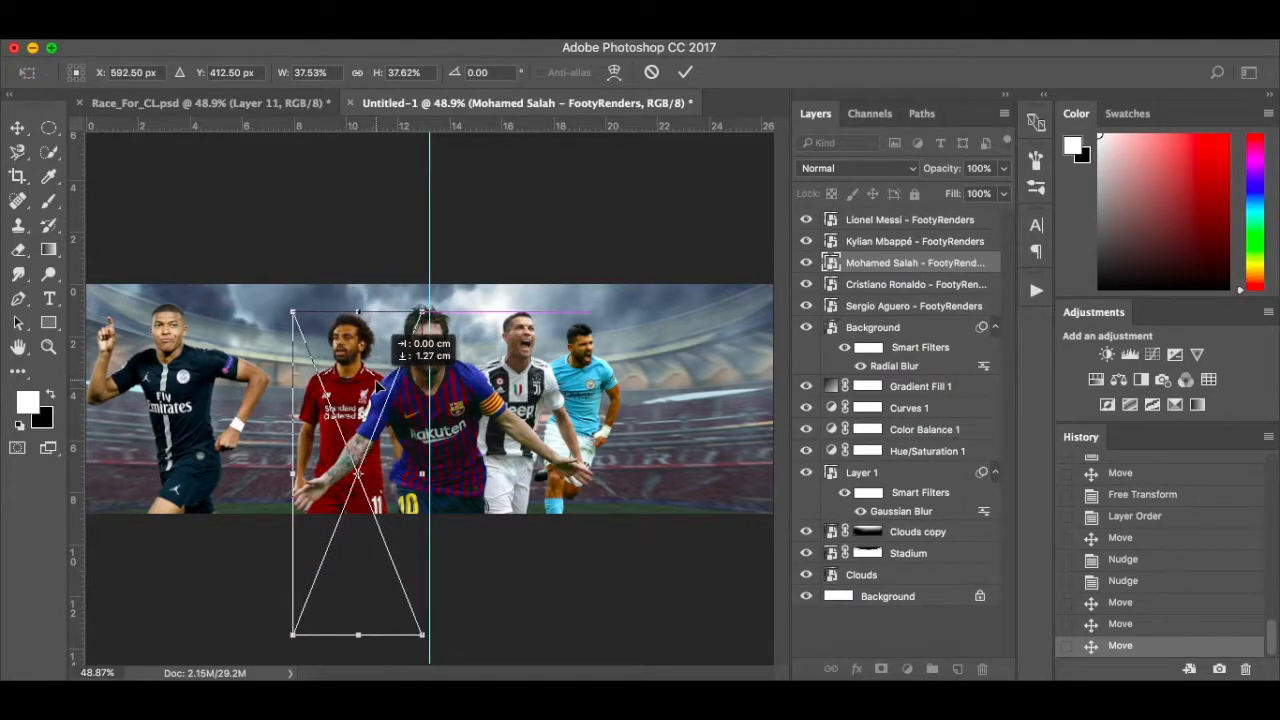
drag(377, 383, 377, 382)
key(Return)
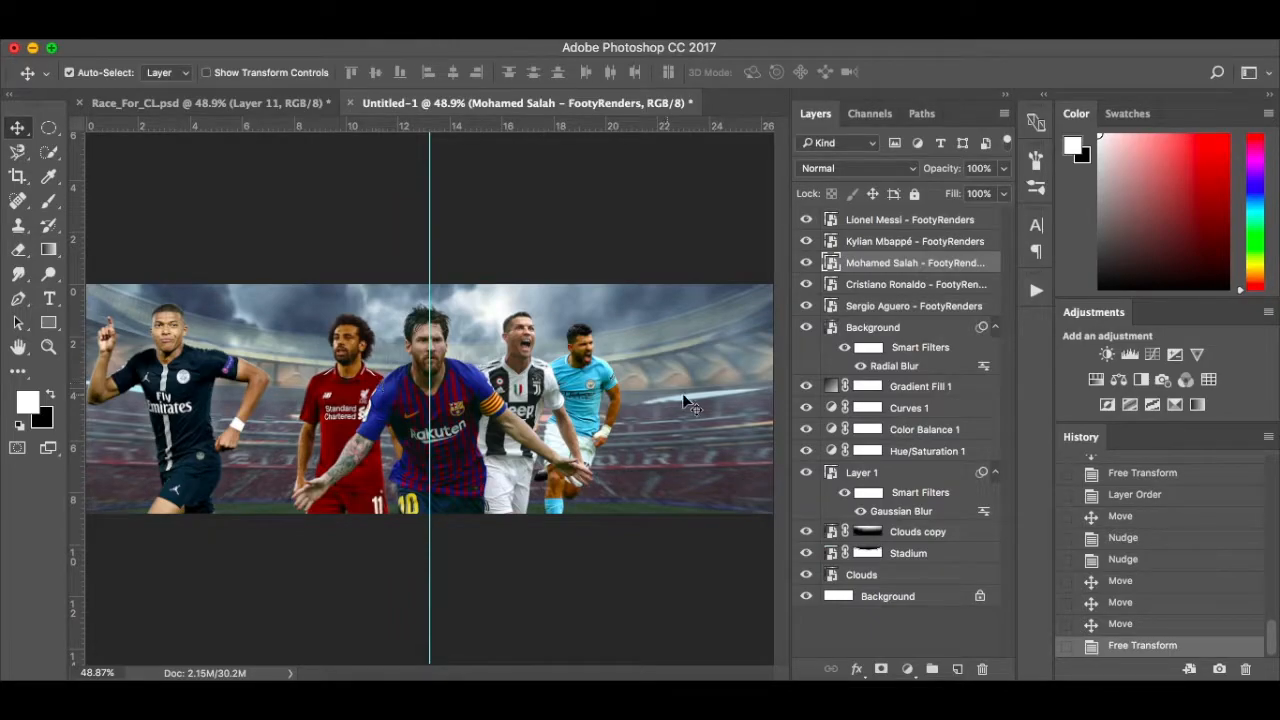
Place the Kylian Mbappé layer below Sergio Aguero's and move the render right, partly behind Salah.
click(941, 245)
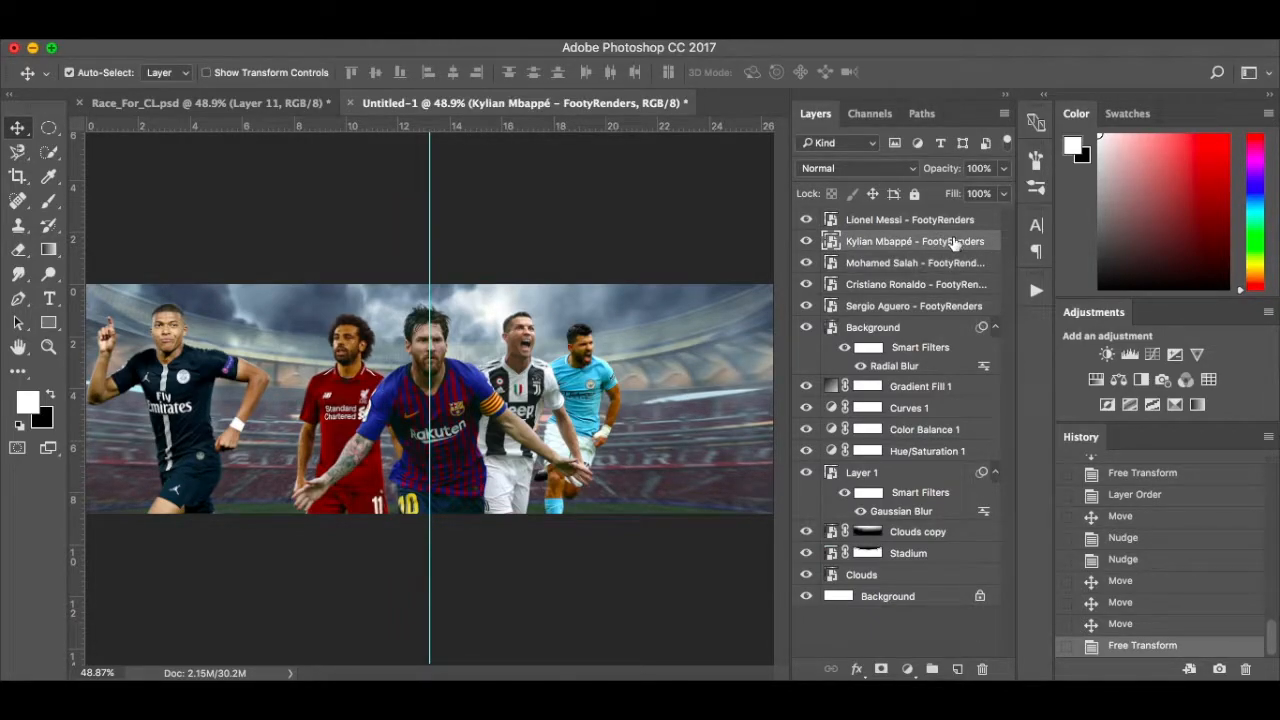
drag(953, 243, 951, 318)
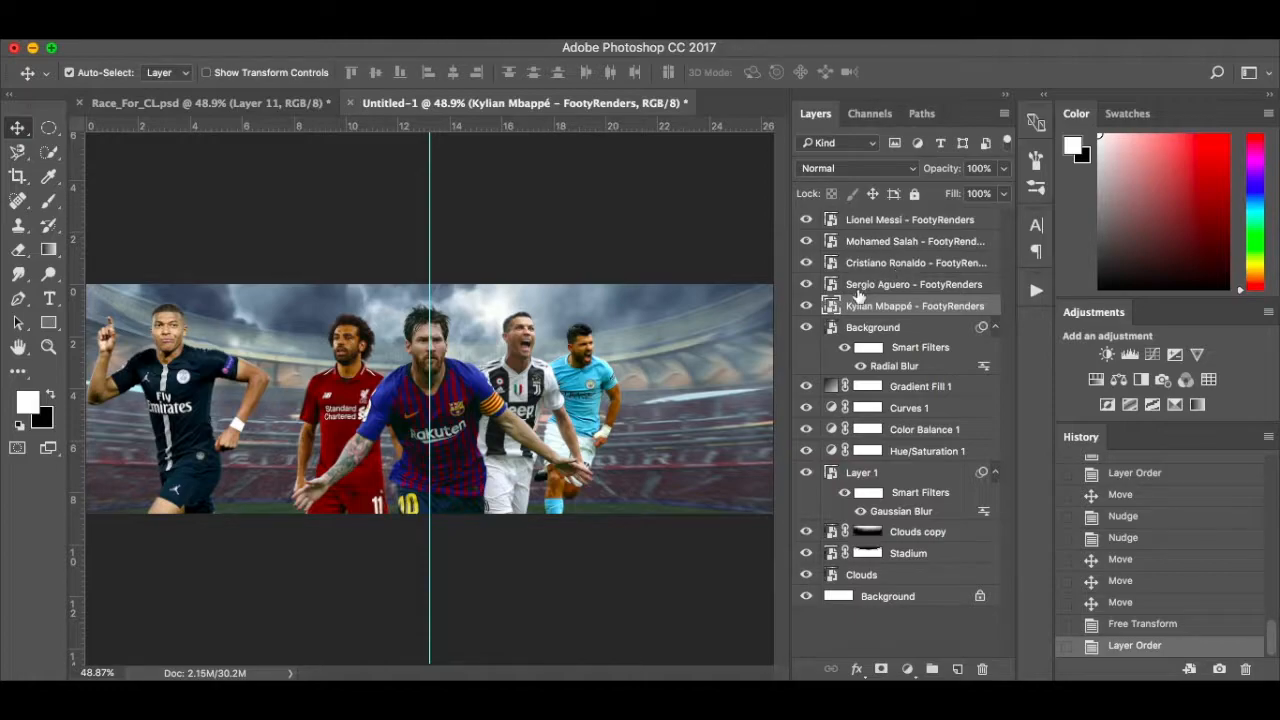
drag(170, 395, 267, 398)
Scale the Kylian Mbappé render down to about 15% and position it beside Salah with its head lower than Salah's.
key(ctrl+t)
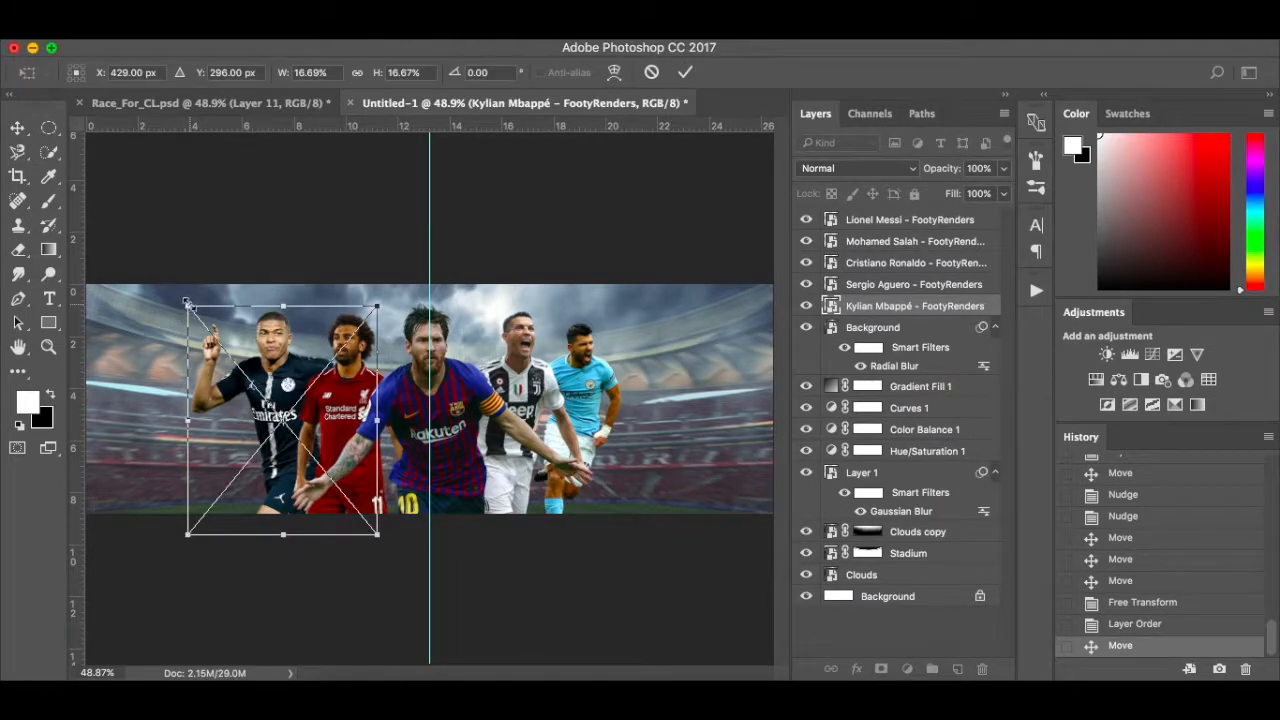
drag(186, 302, 207, 329)
drag(275, 382, 262, 371)
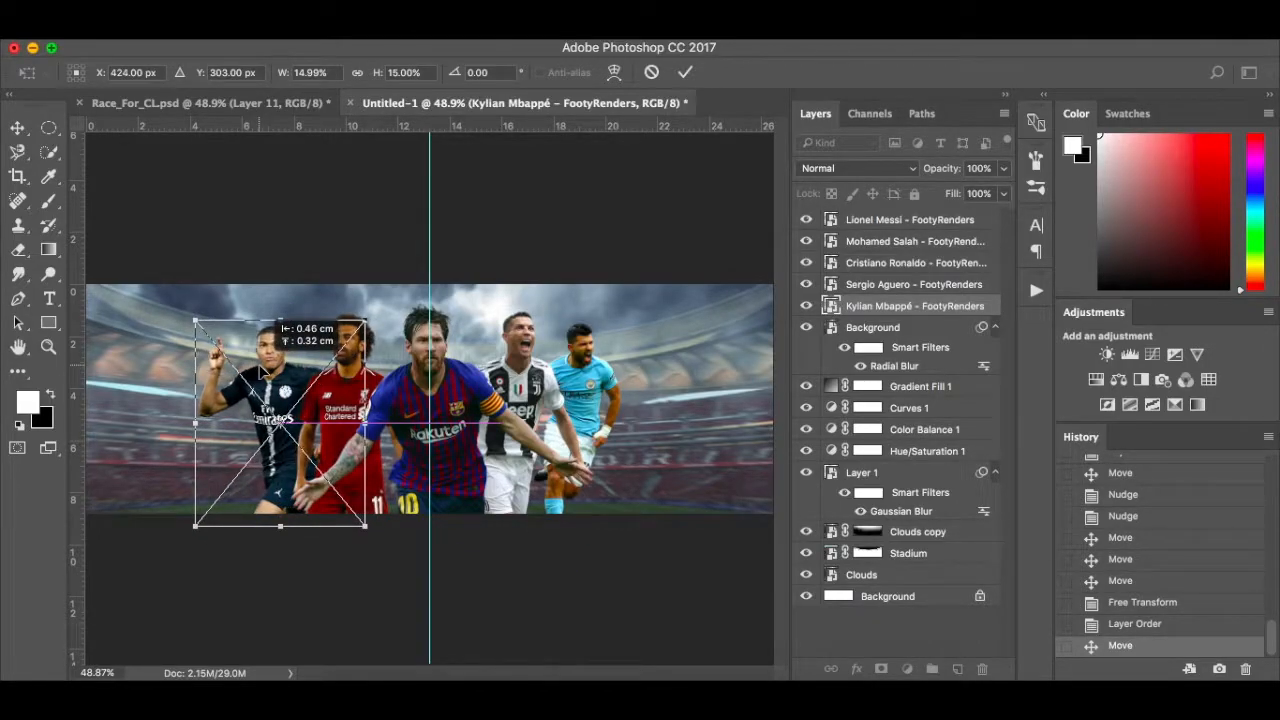
key(Return)
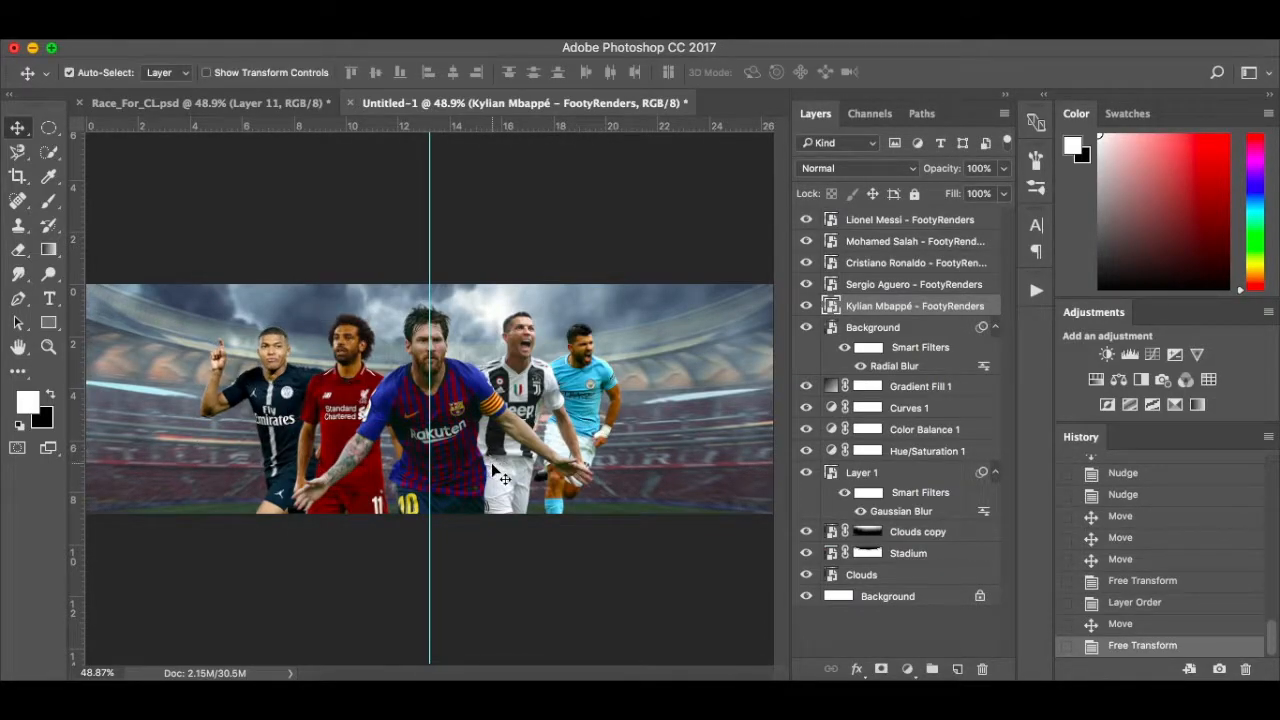
Shift the Mohamed Salah render slightly left and scale the Kylian Mbappé render down very slightly.
drag(339, 403, 330, 403)
click(287, 394)
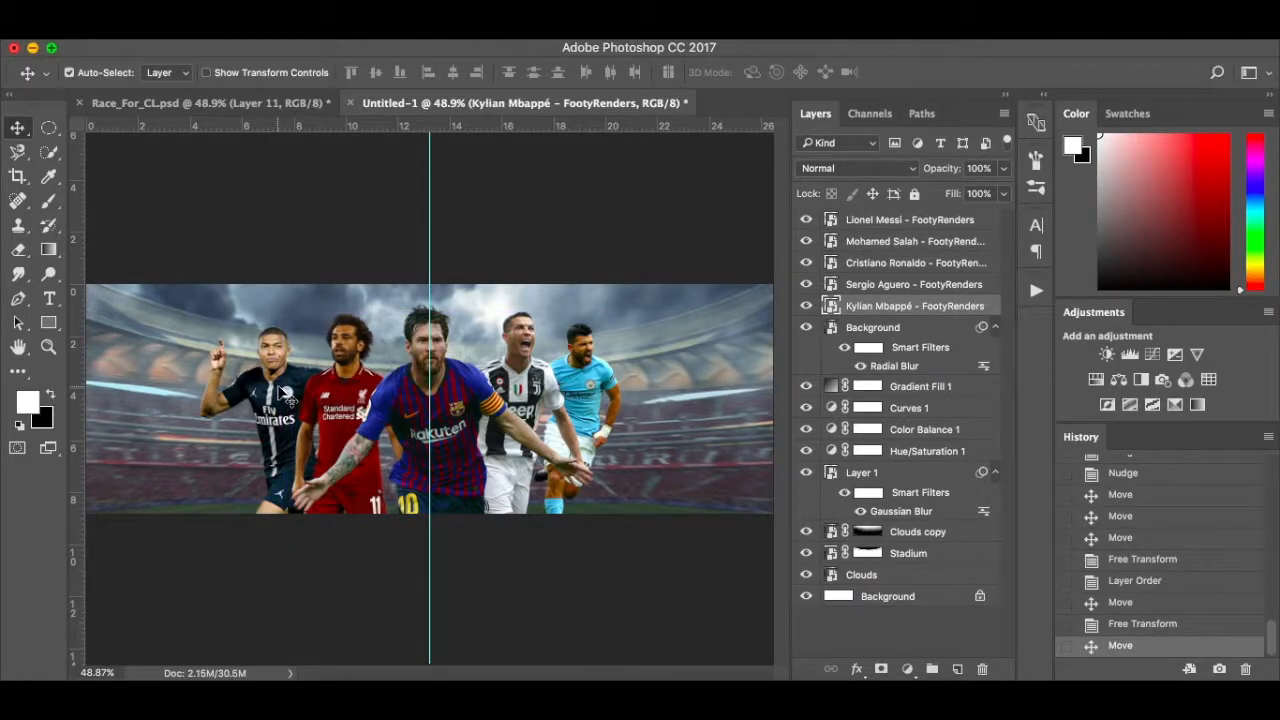
key(t)
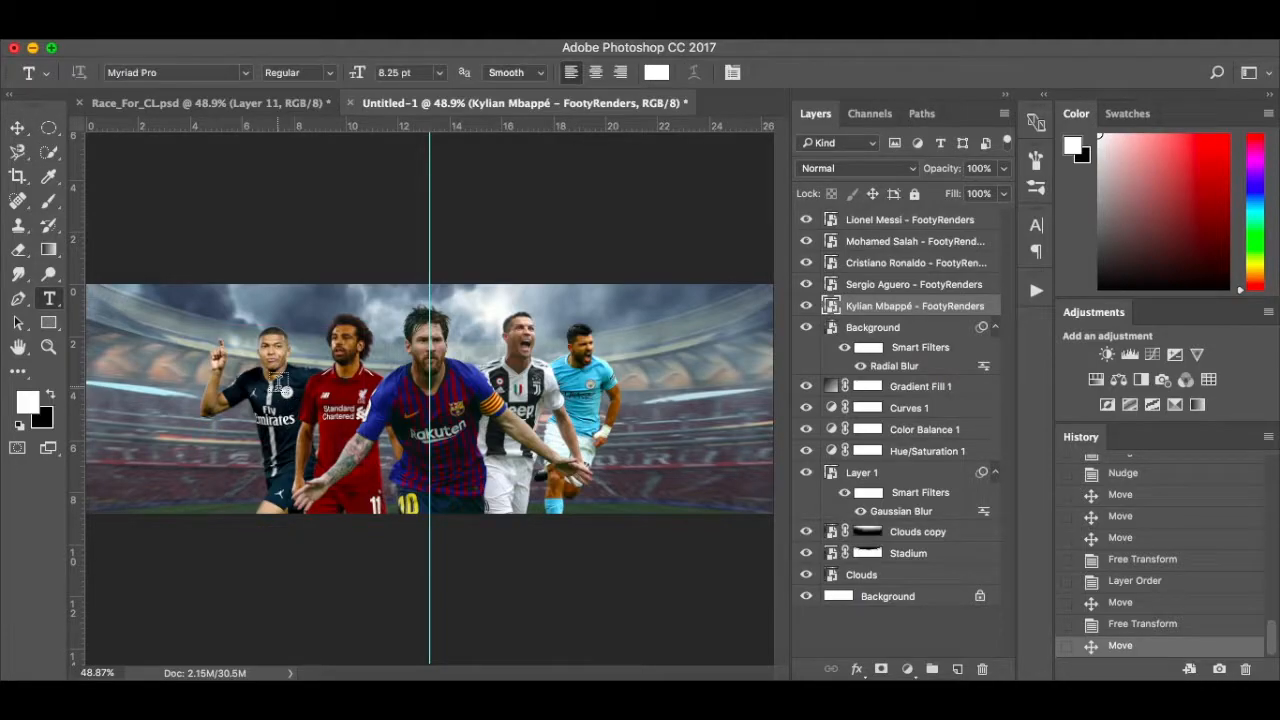
key(v)
key(ctrl+t)
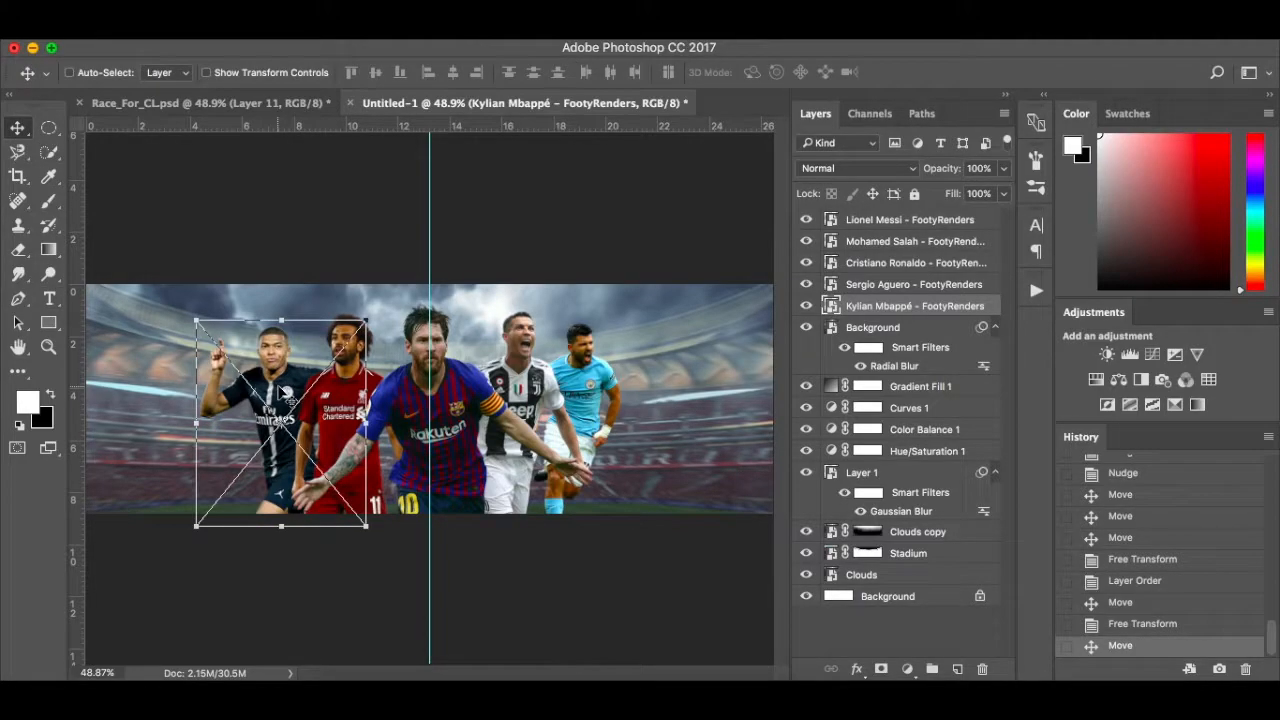
drag(195, 320, 196, 322)
key(Return)
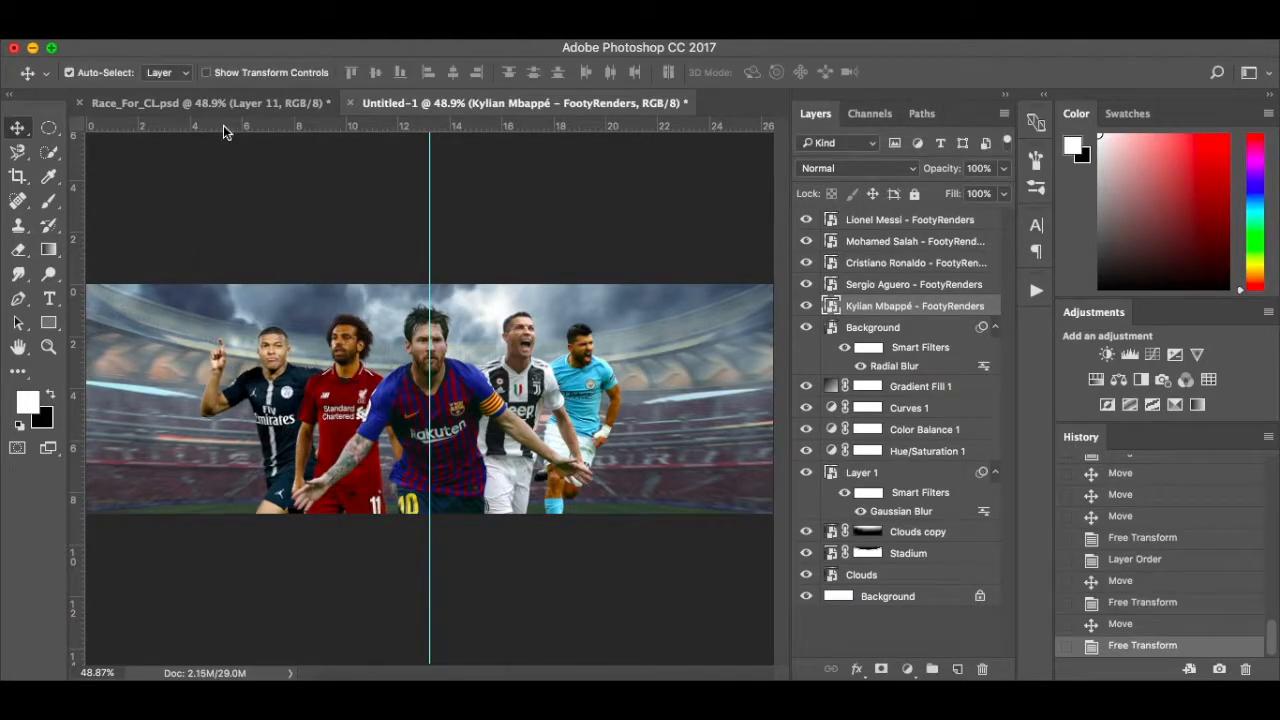
Compare the player arrangement with the Race_For_CL reference and hide the centre guide in the header document.
click(231, 97)
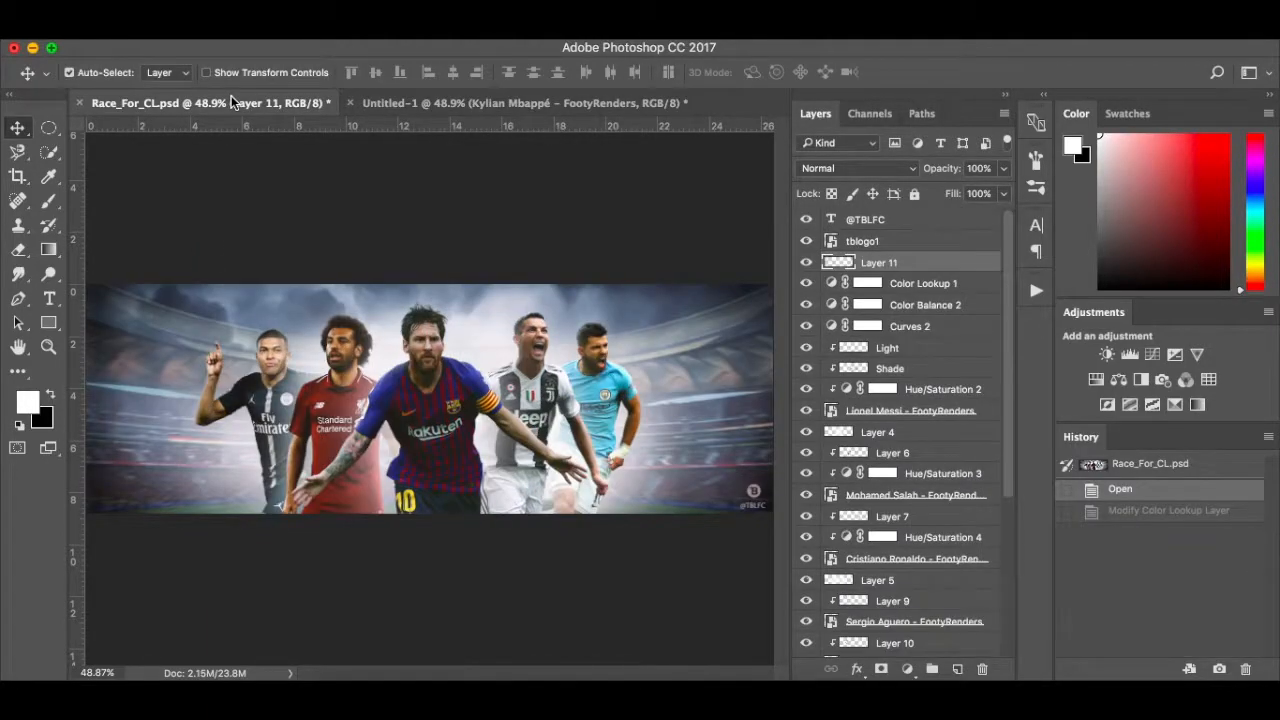
click(443, 103)
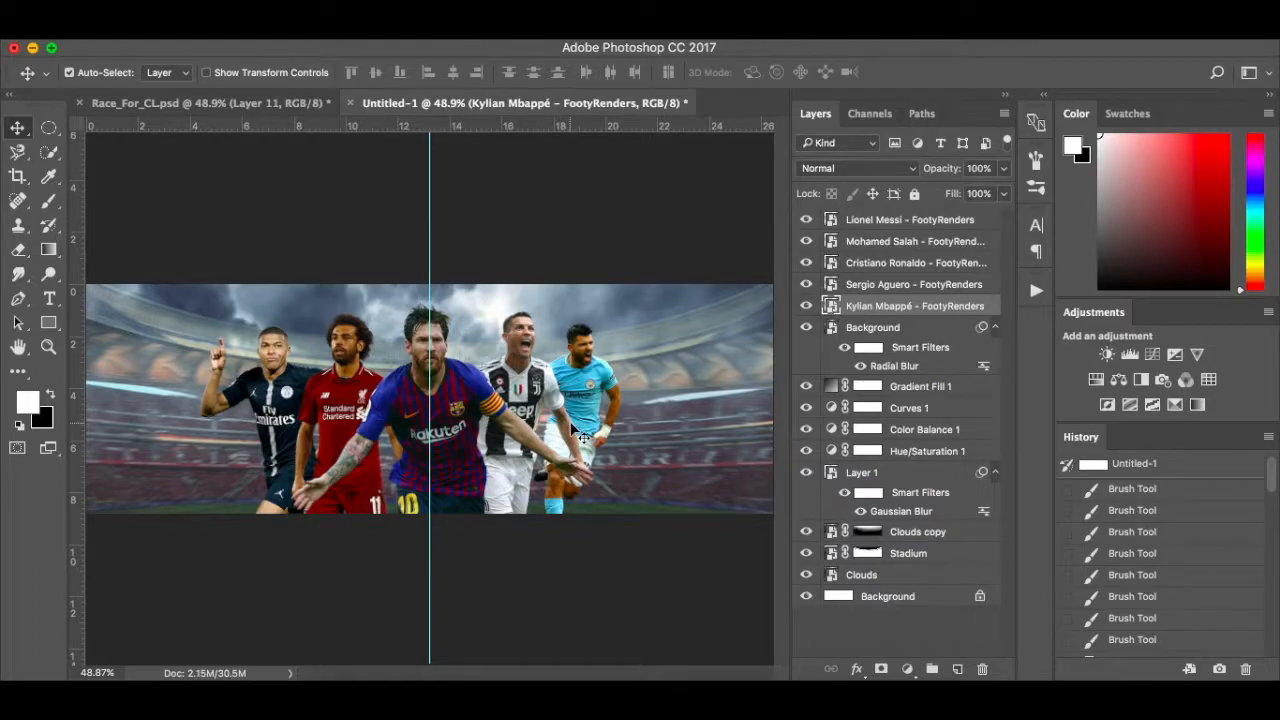
key(super+semicolon)
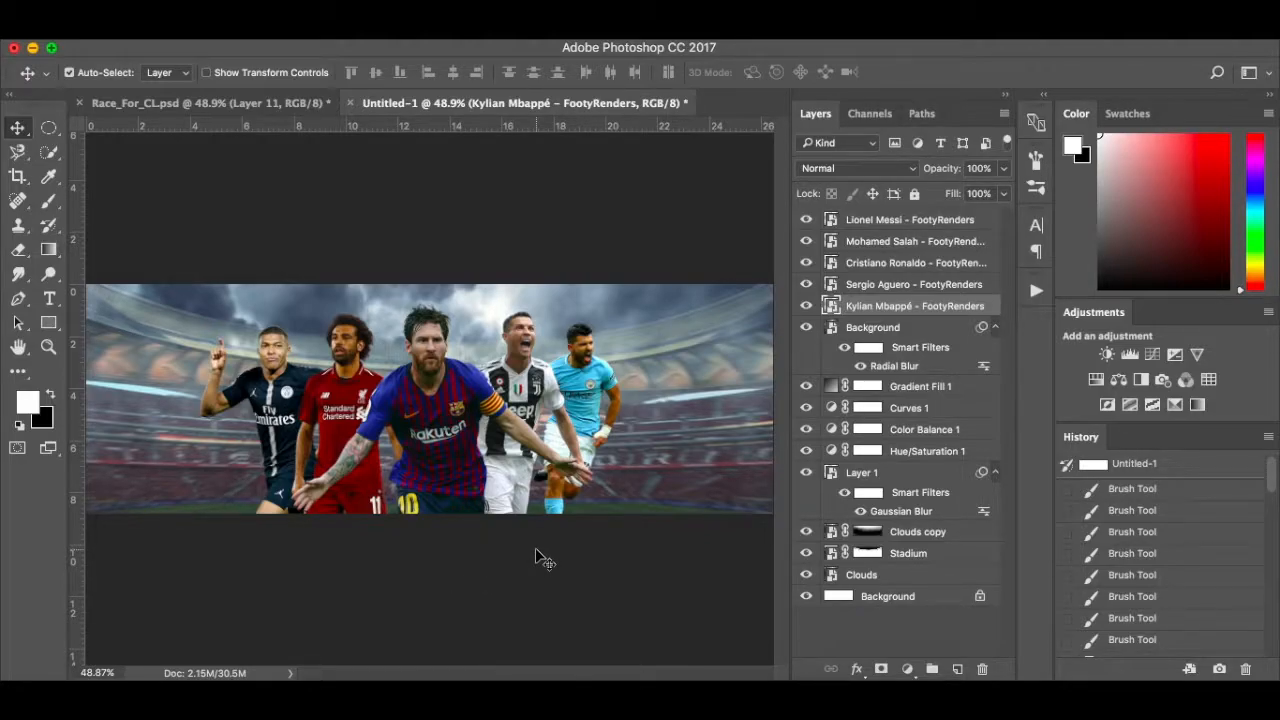
Add a new layer above the Lionel Messi render, clip it to that render, and set its blend mode to Soft Light.
click(955, 223)
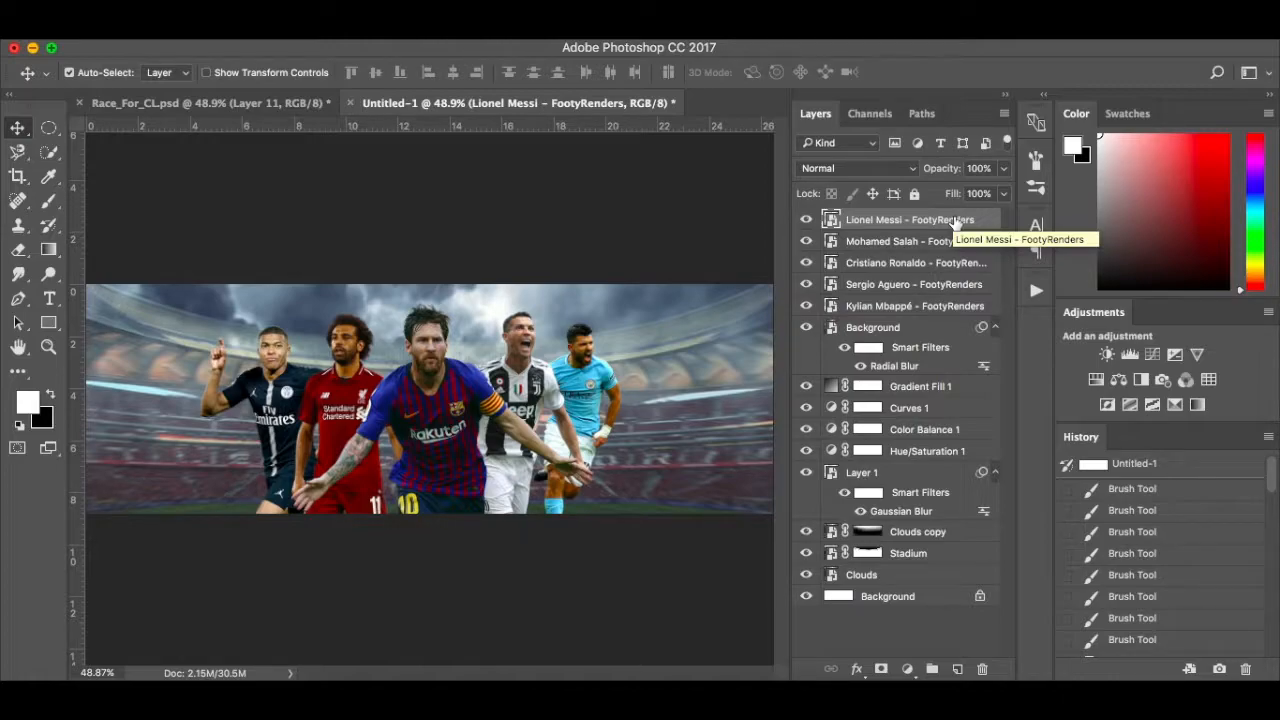
click(957, 668)
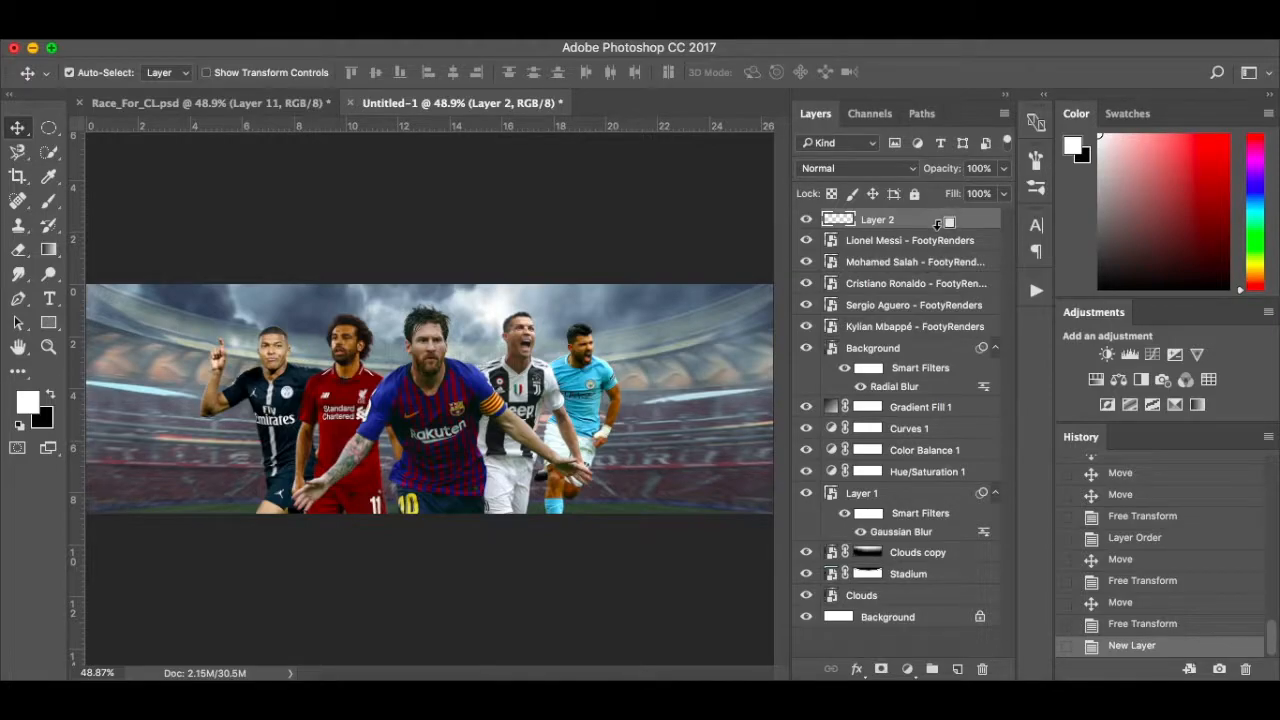
alt+click(938, 228)
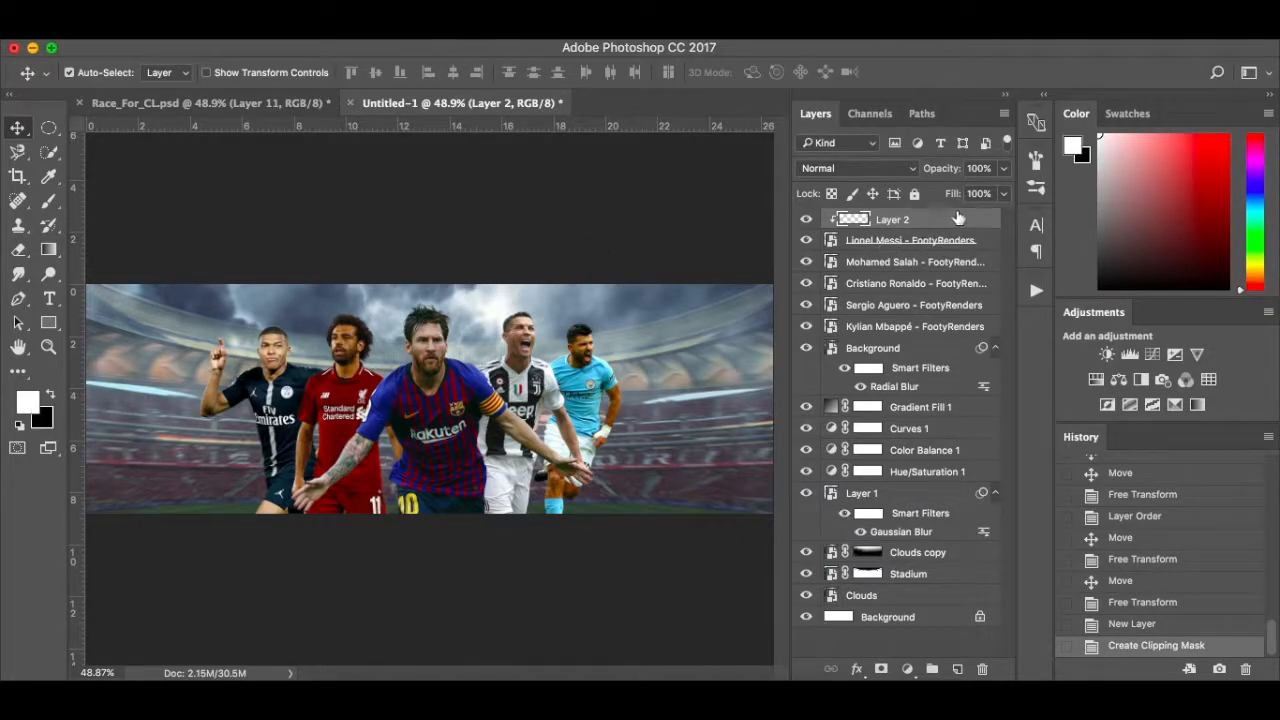
click(906, 170)
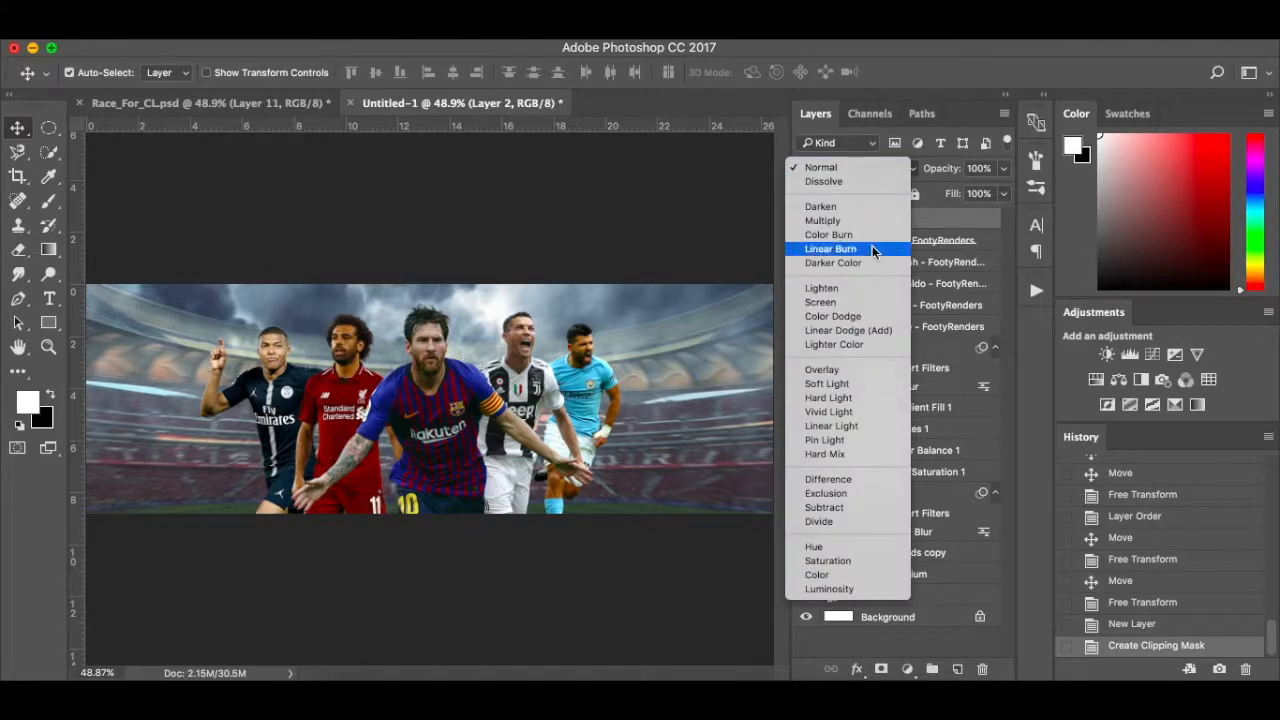
click(857, 387)
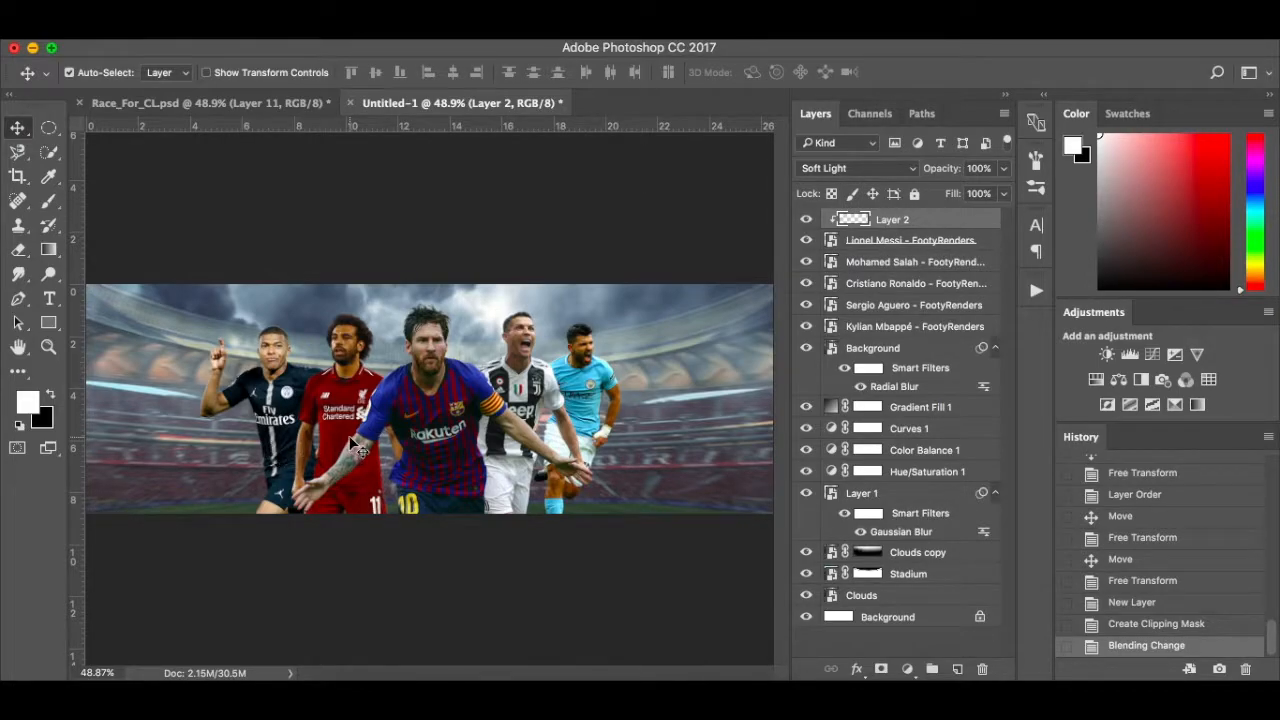
Set up a soft round brush with 0% hardness, 90 px size and black as the foreground colour.
key(b)
right_click(420, 439)
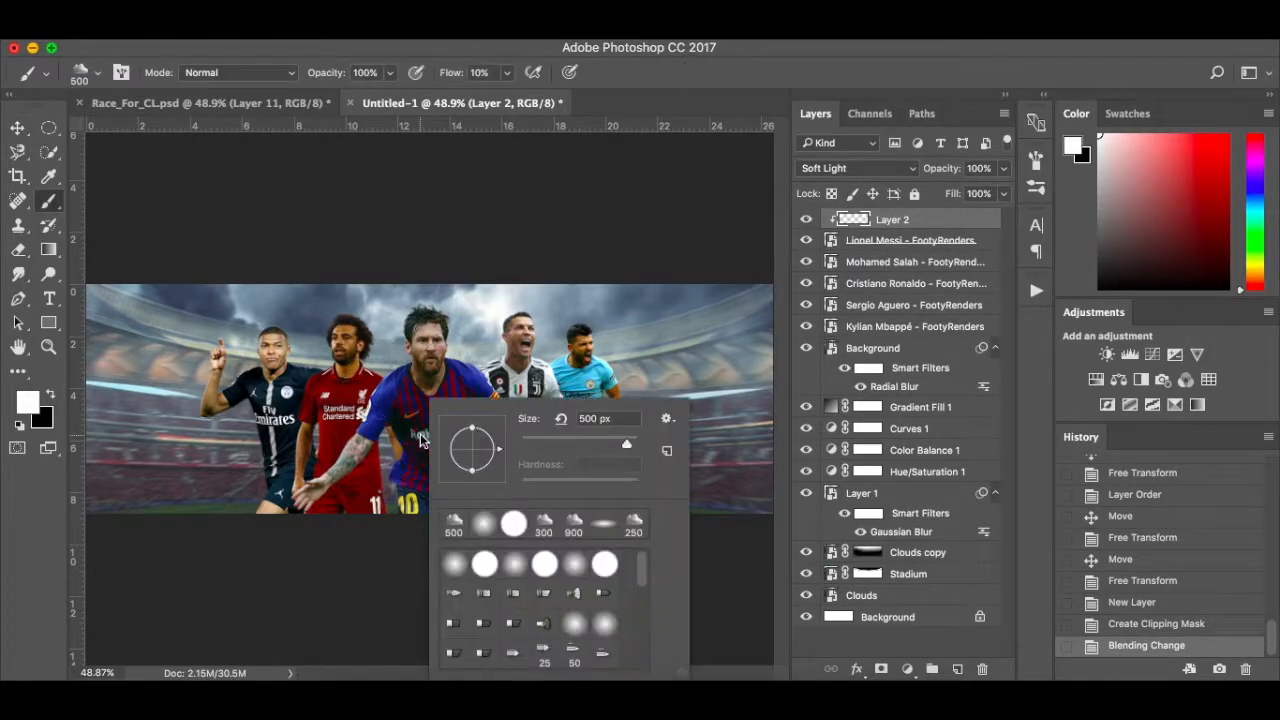
click(453, 567)
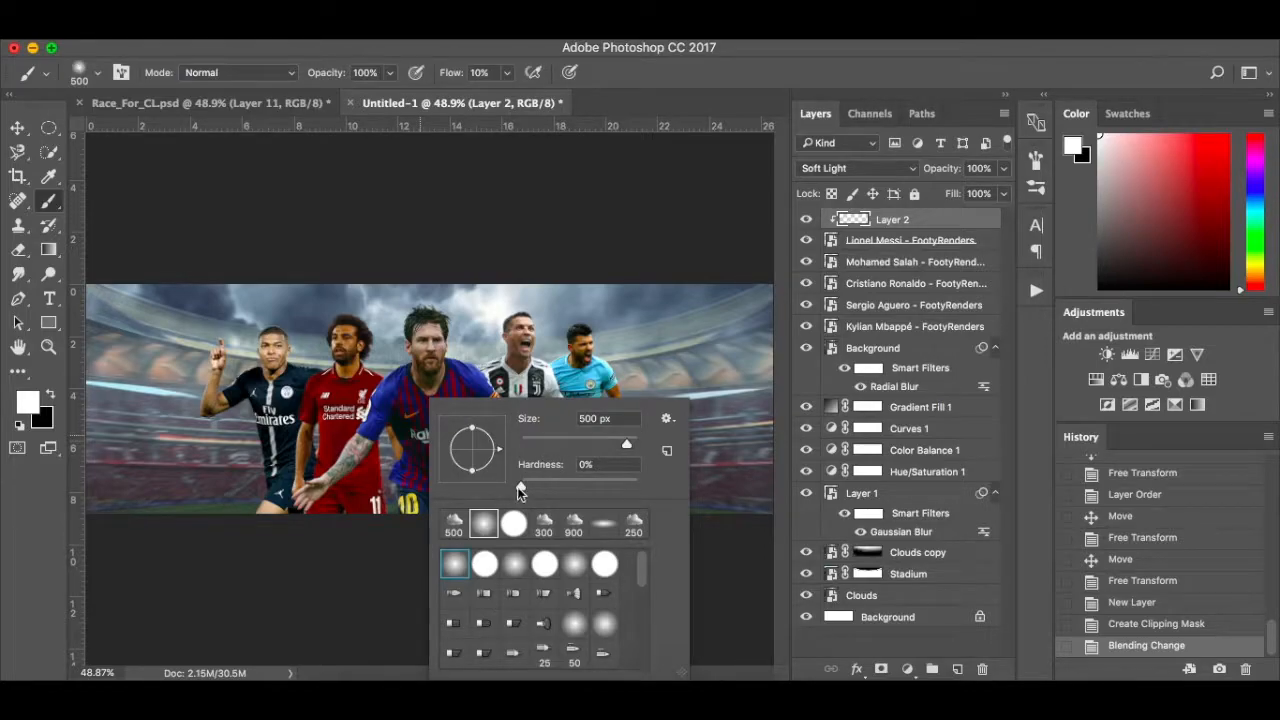
click(553, 264)
key(super+z)
key(bracketleft)
key(bracketleft)
key(bracketleft)
key(bracketleft)
key(bracketleft)
key(bracketleft)
key(bracketleft)
key(bracketleft)
key(bracketleft)
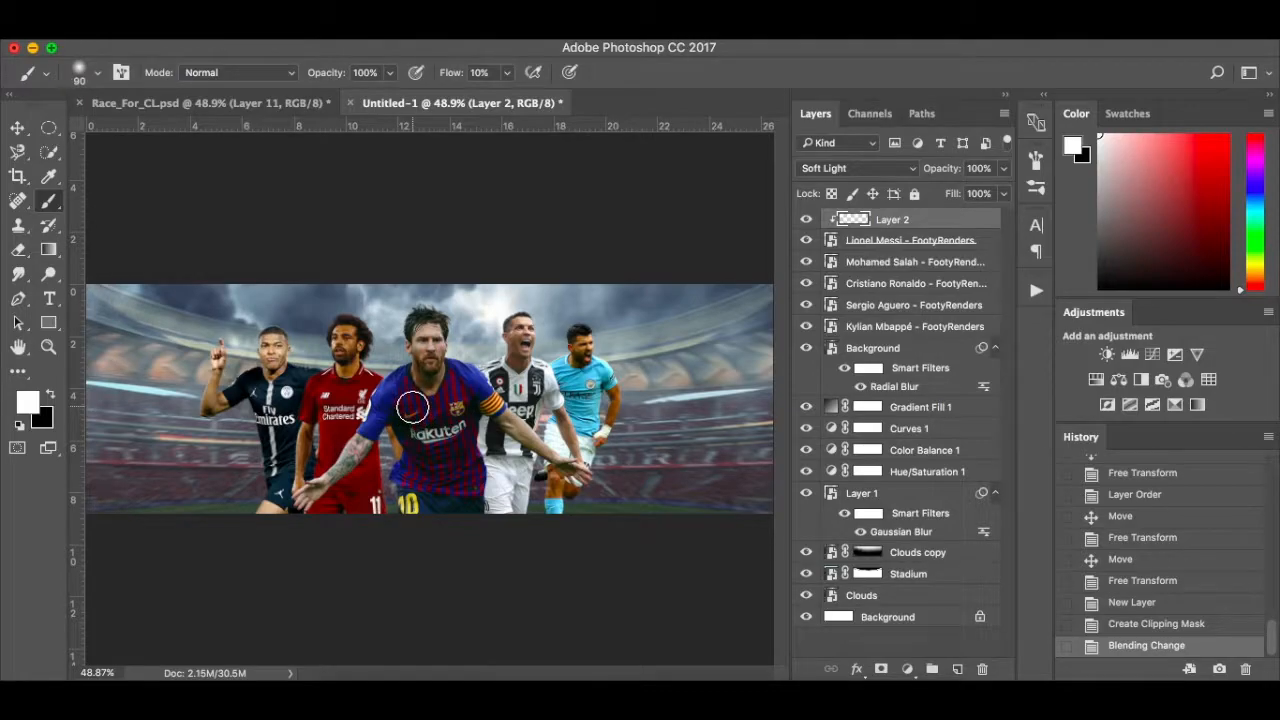
click(50, 398)
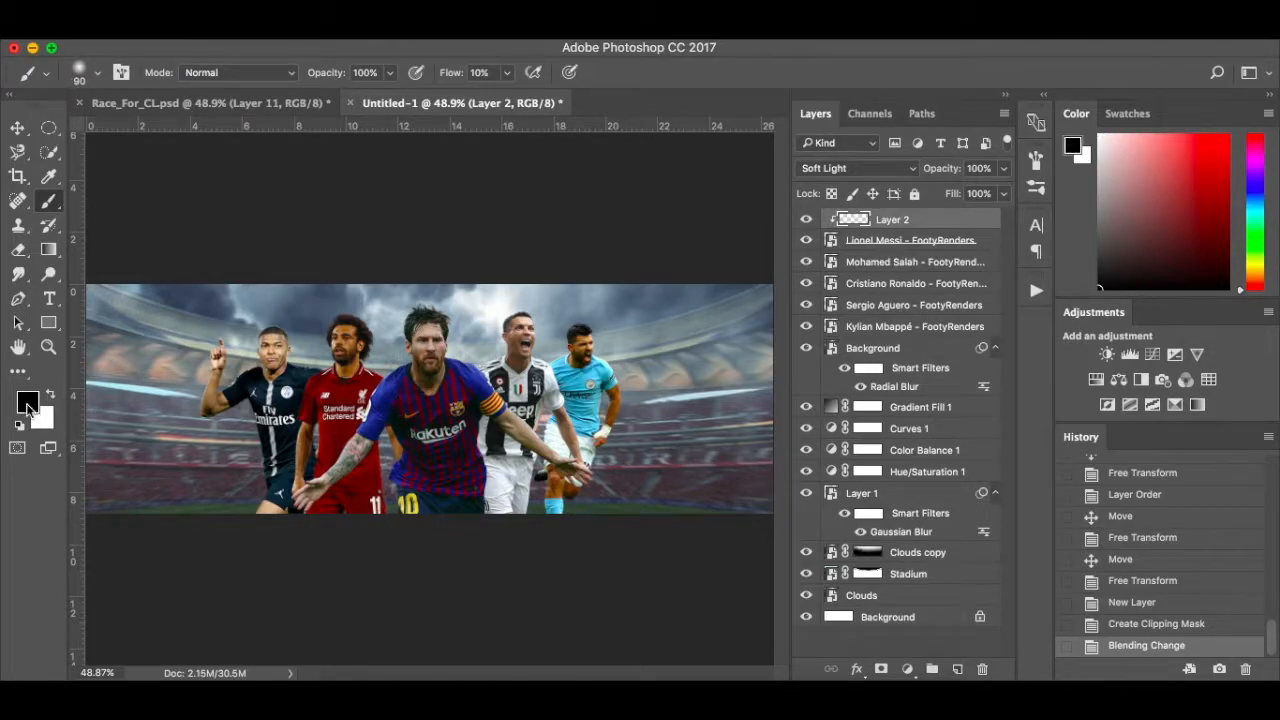
Shade the lower edge of Messi's tattooed forearm with a 25 px black brush and compare it with the layer hidden.
scroll(325, 422, up, 5)
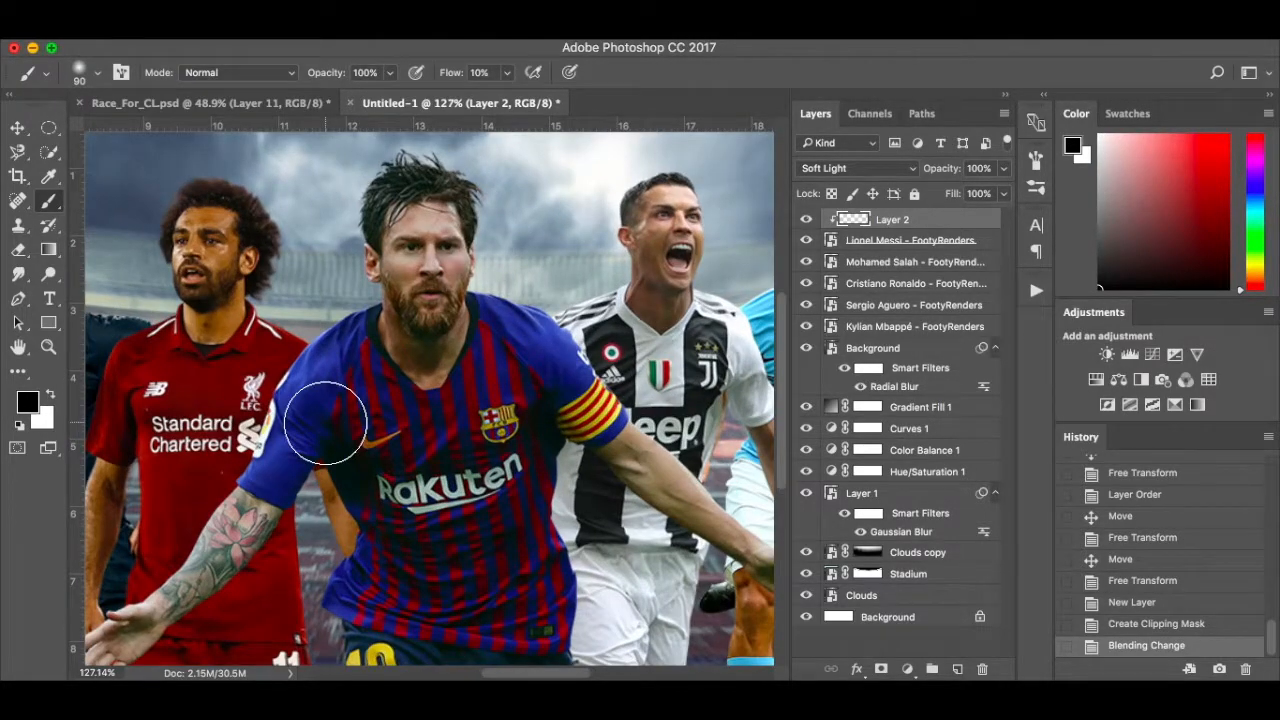
scroll(325, 422, down, 3)
key(bracketleft)
key(bracketleft)
key(bracketleft)
key(bracketleft)
key(bracketleft)
key(bracketleft)
key(bracketleft)
key(bracketleft)
key(bracketleft)
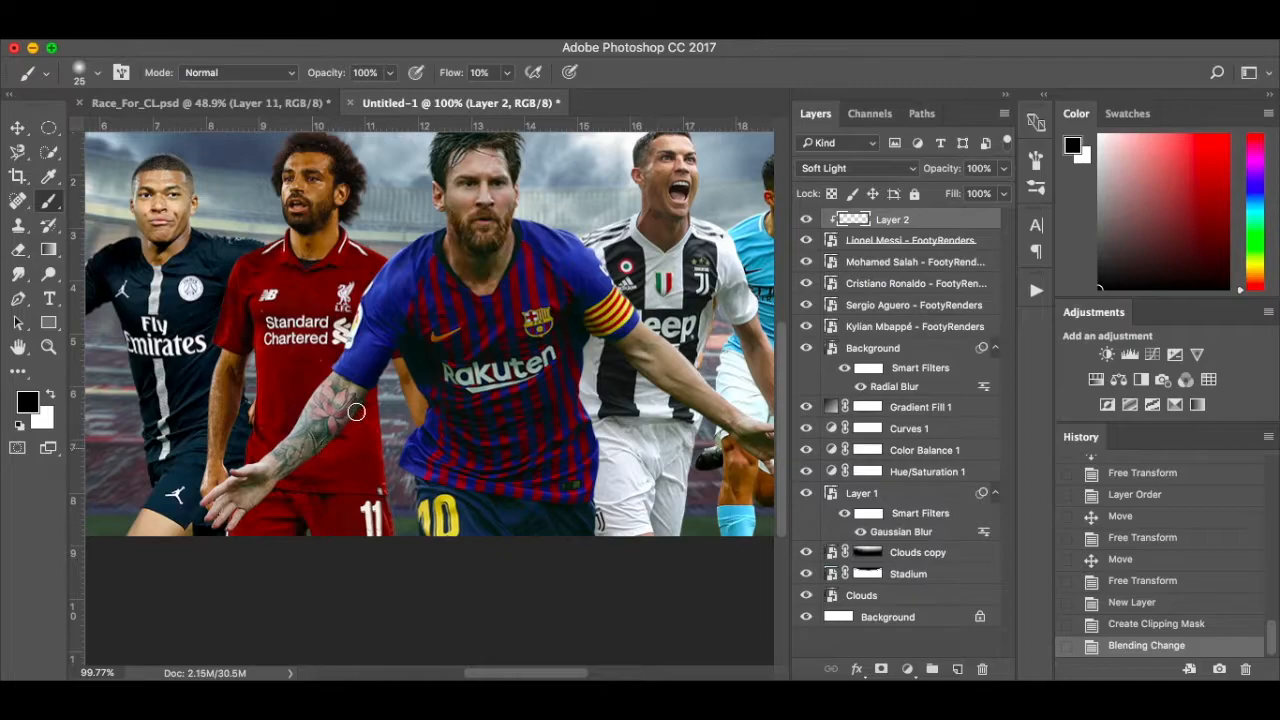
mouse_move(279, 479)
mouse_down()
mouse_move(330, 420)
mouse_move(268, 488)
mouse_up()
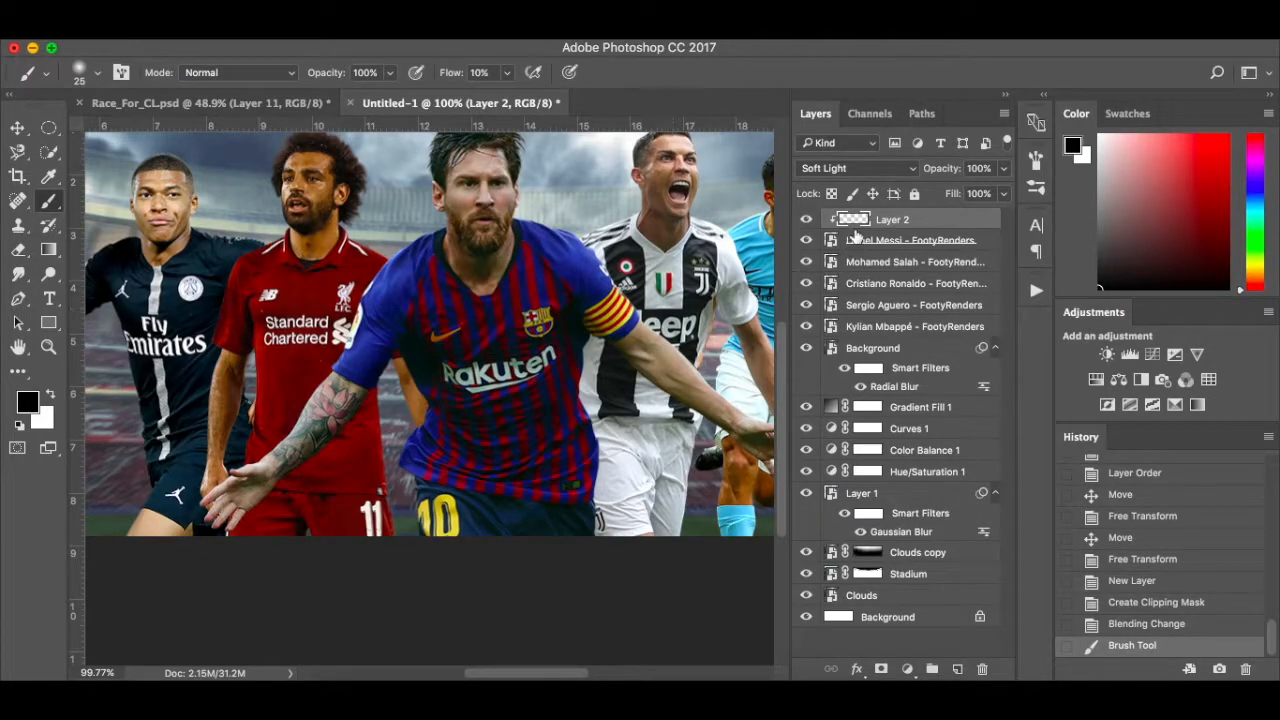
click(806, 219)
click(806, 219)
Darken the underside of the hand on Messi's tattooed arm, refining the fingers and wrist with a 10 px brush.
drag(275, 488, 226, 527)
key(bracketleft)
key(bracketleft)
key(bracketleft)
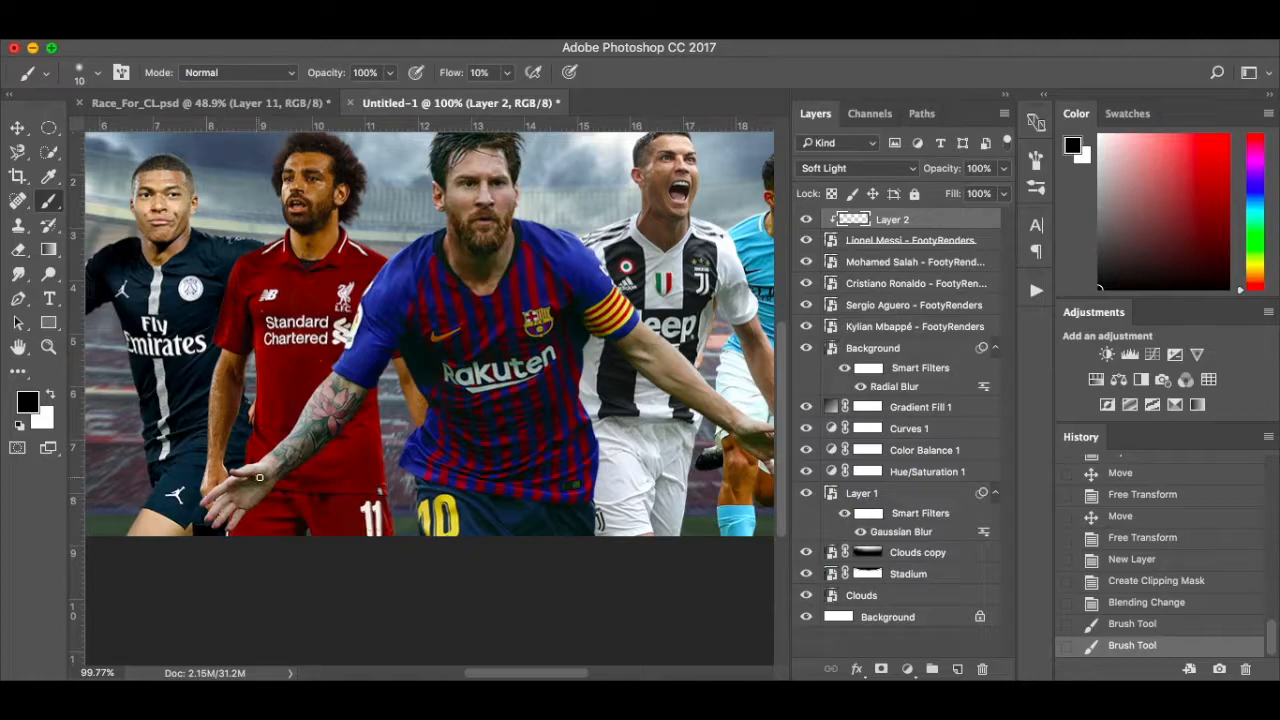
drag(208, 505, 295, 474)
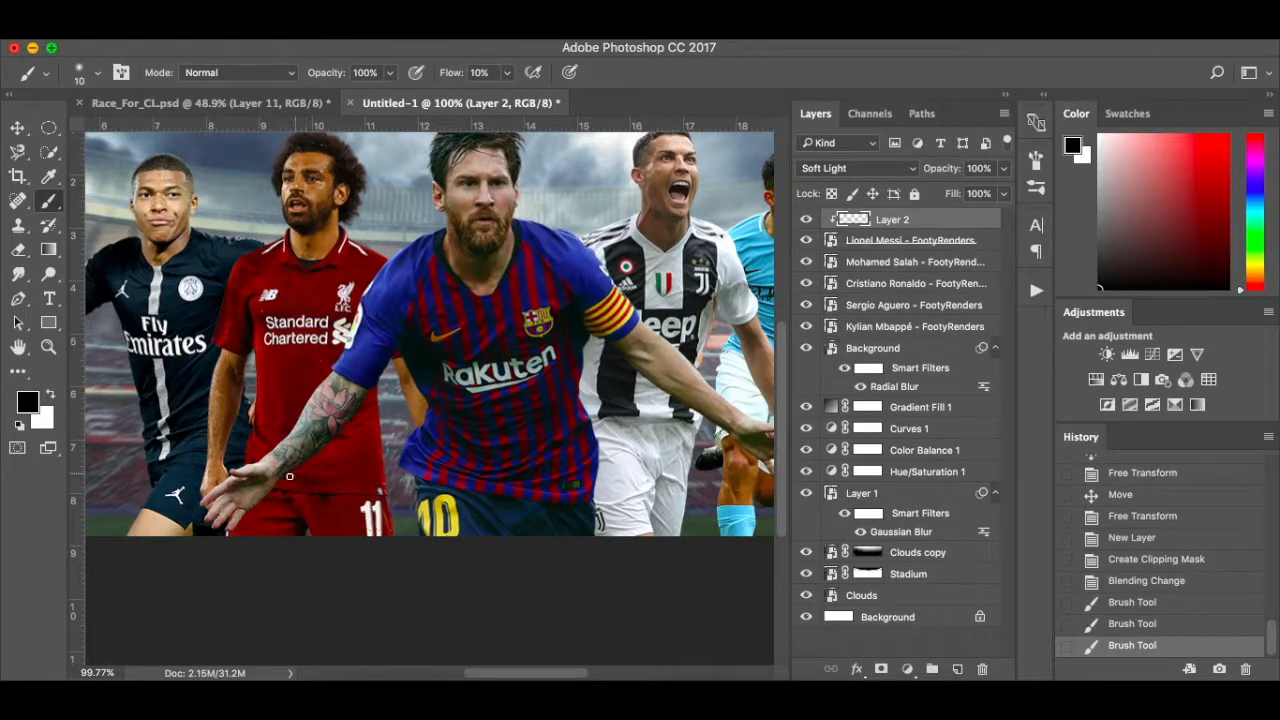
Shade Messi's shirt and the underside of his arm with the captain's armband using a 25 px black brush.
key(bracketright)
key(bracketright)
key(bracketright)
mouse_move(384, 355)
mouse_down()
mouse_move(396, 342)
mouse_move(418, 372)
mouse_move(412, 358)
mouse_move(535, 365)
mouse_up()
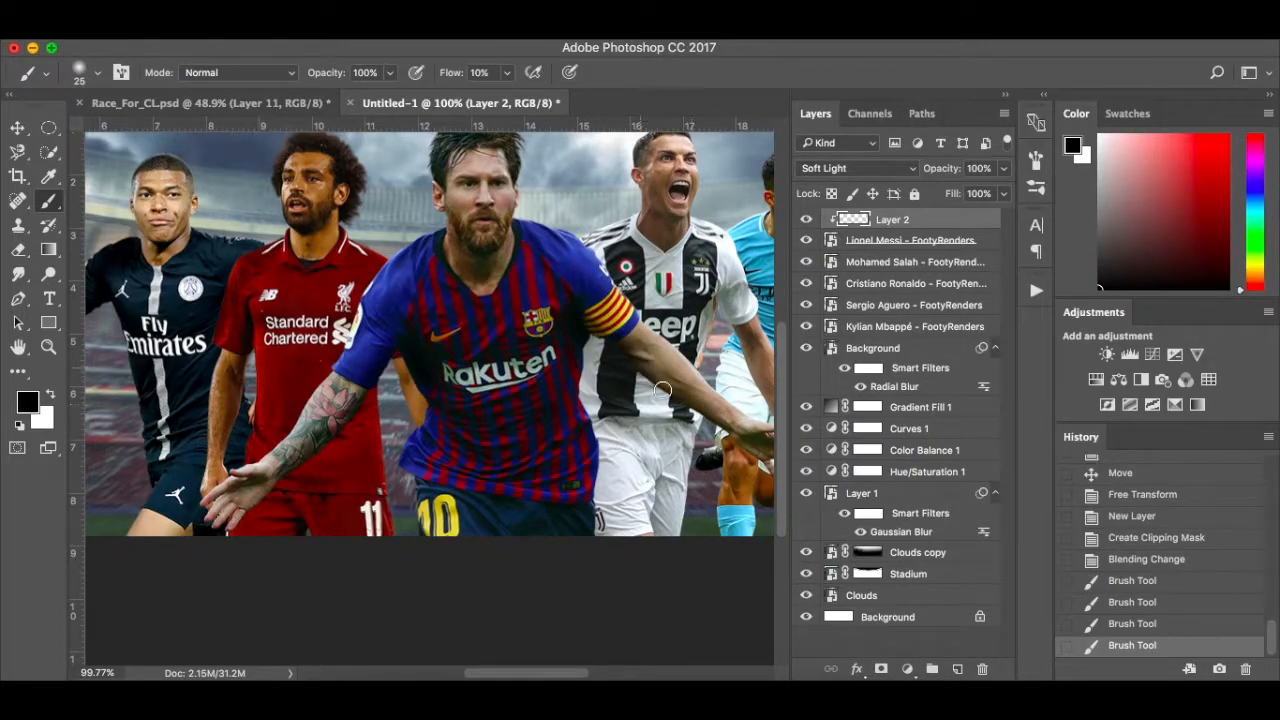
click(617, 338)
scroll(617, 338, right, 5)
scroll(617, 338, down, 2)
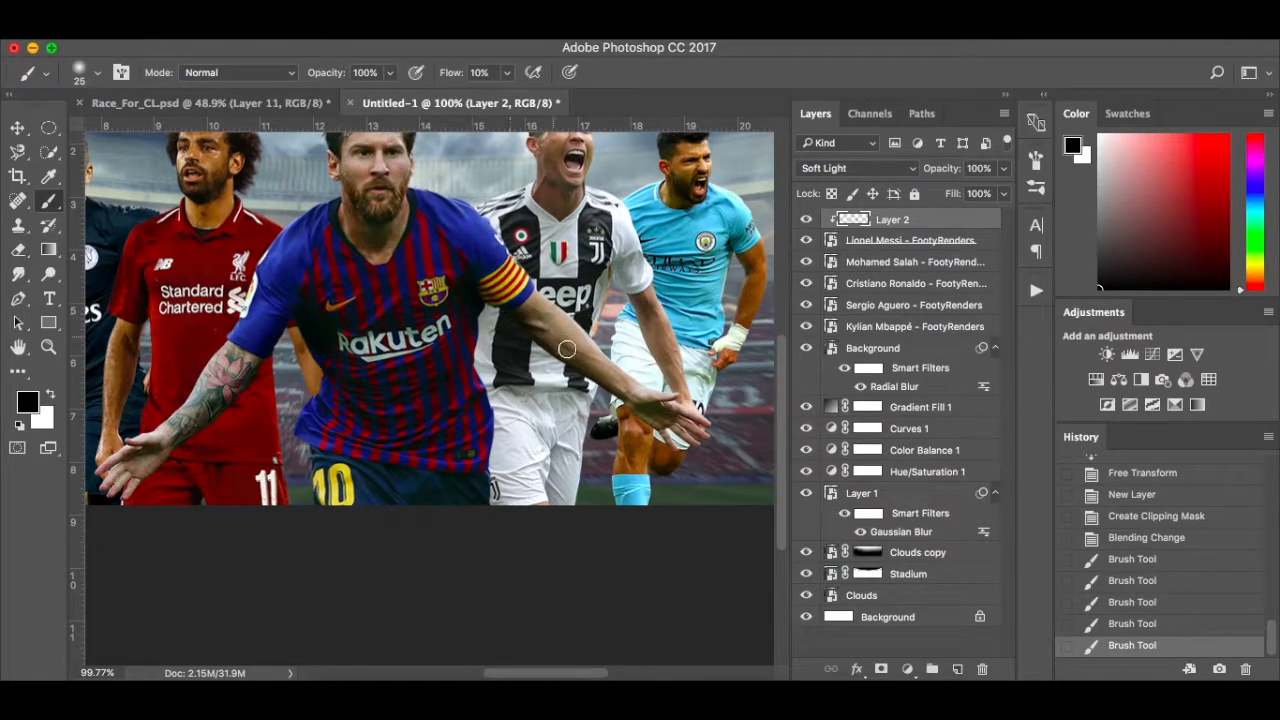
mouse_move(508, 322)
mouse_down()
mouse_move(626, 413)
mouse_move(708, 432)
mouse_move(661, 413)
mouse_up()
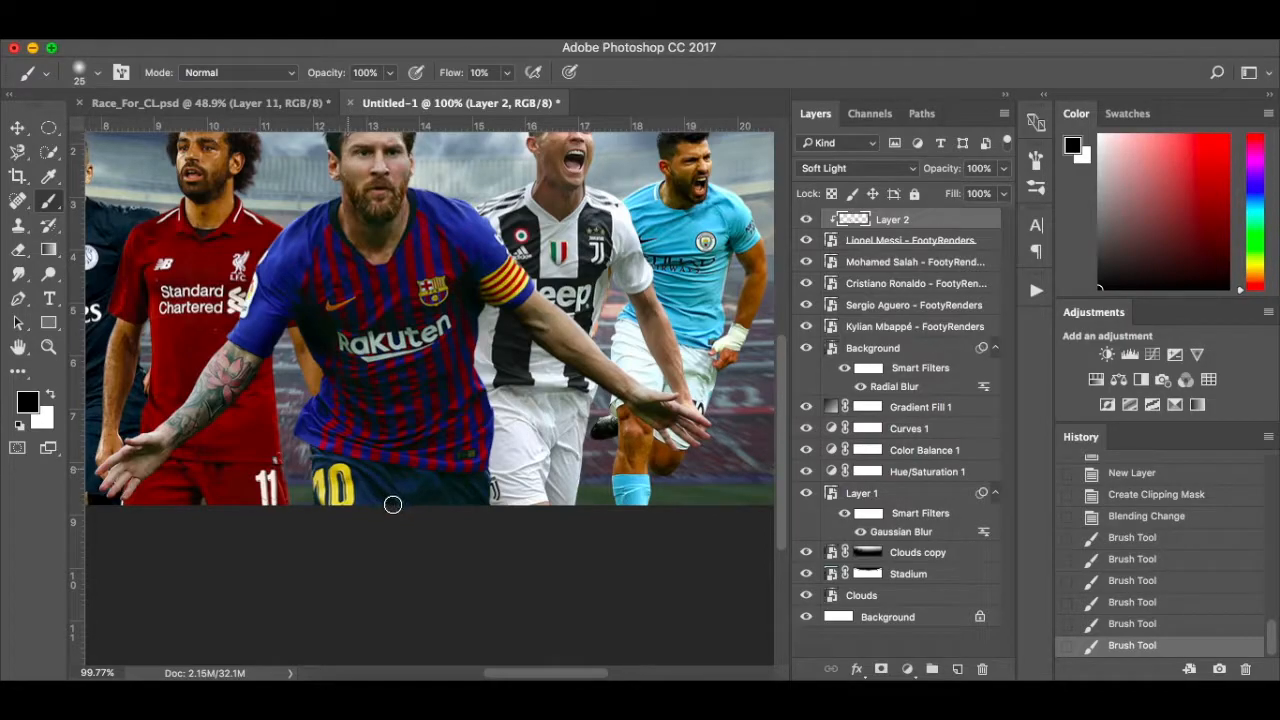
Add black shading around Messi's shirt hem and shorts, and along the base of his neck.
click(466, 482)
scroll(464, 430, up, 2)
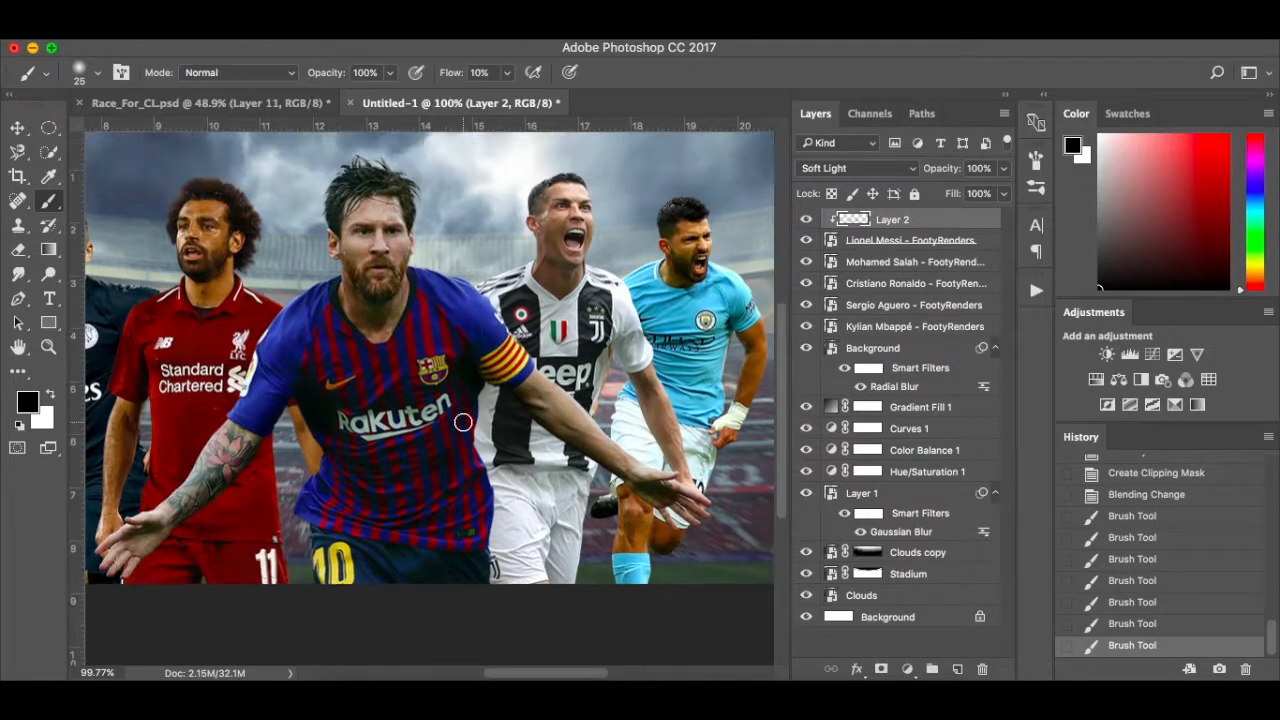
mouse_move(361, 321)
mouse_down()
mouse_move(352, 288)
mouse_move(390, 308)
mouse_move(383, 297)
mouse_move(377, 323)
mouse_up()
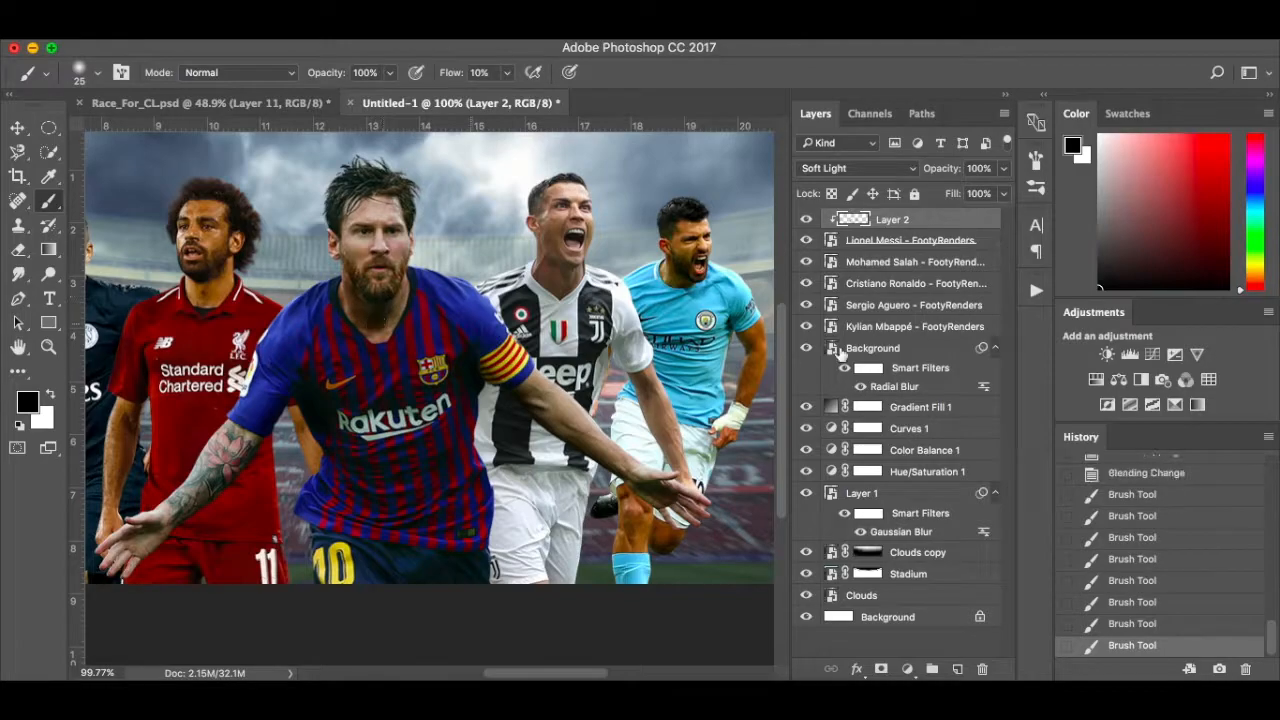
Add a new layer between the Messi and Salah renders and ready a 500 px soft brush with white.
click(950, 266)
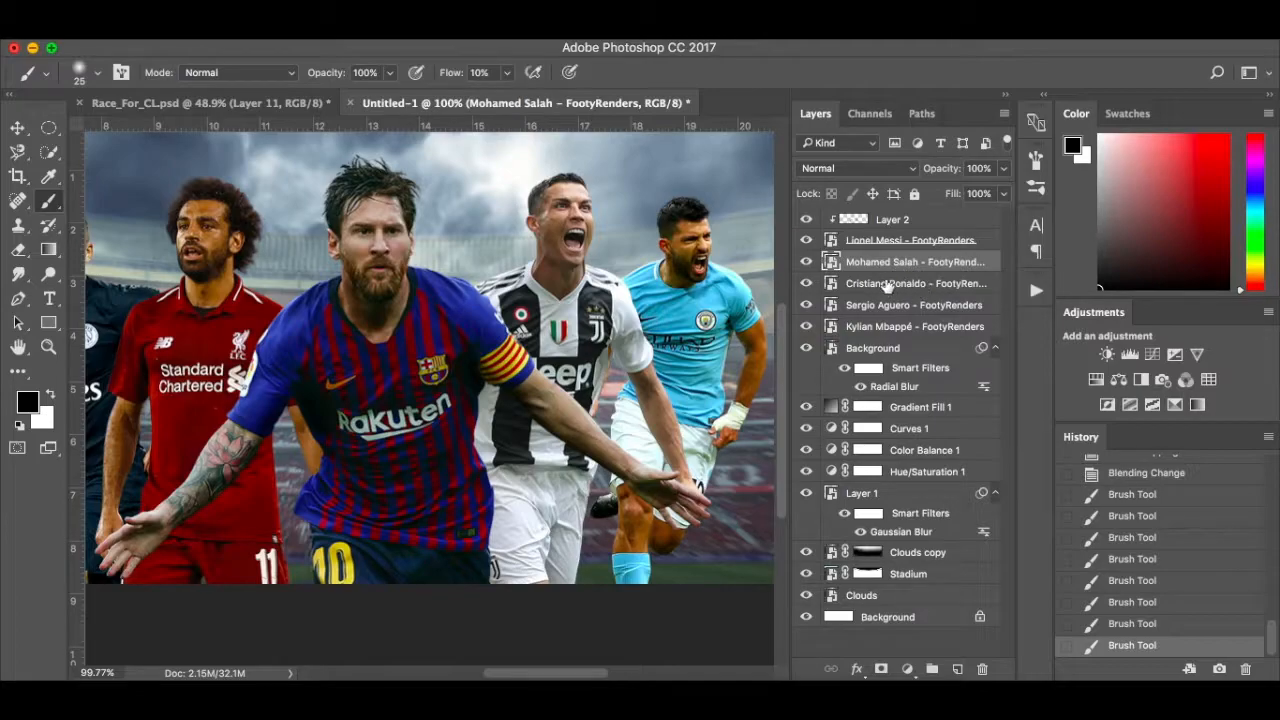
click(957, 669)
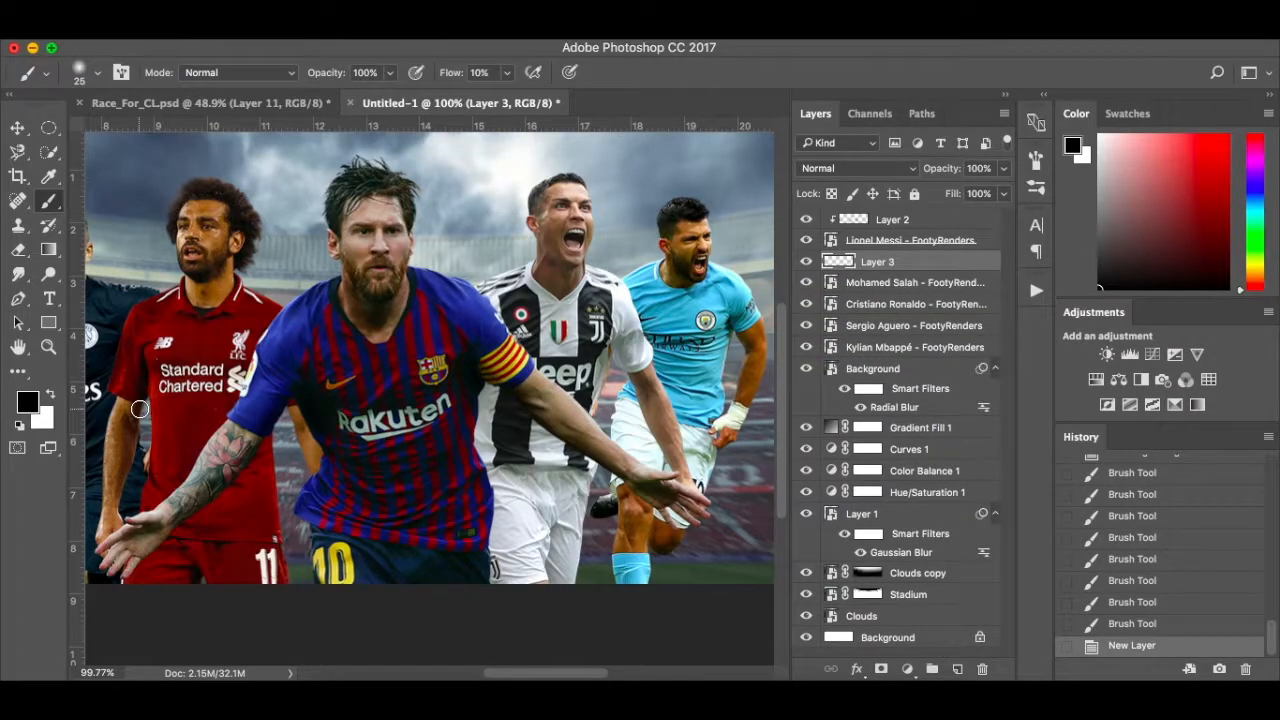
key(x)
key(bracketright)
key(bracketright)
key(bracketright)
key(bracketright)
key(bracketright)
key(bracketright)
key(bracketright)
key(bracketright)
key(bracketright)
key(bracketright)
key(bracketright)
key(bracketright)
key(bracketright)
key(bracketright)
key(bracketright)
key(bracketright)
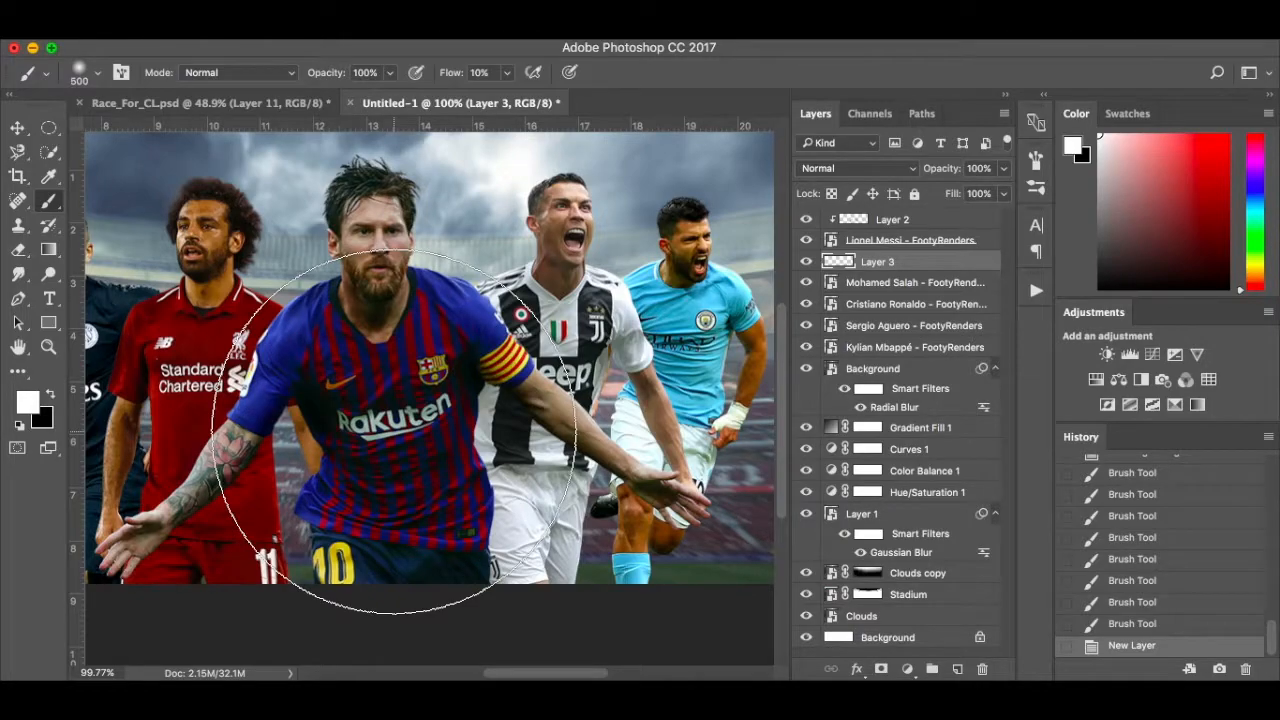
Dab a soft white haze behind Messi's torso on the new layer, covering the inner sides of Salah and Ronaldo.
click(385, 428)
click(391, 398)
click(391, 398)
click(391, 398)
click(391, 398)
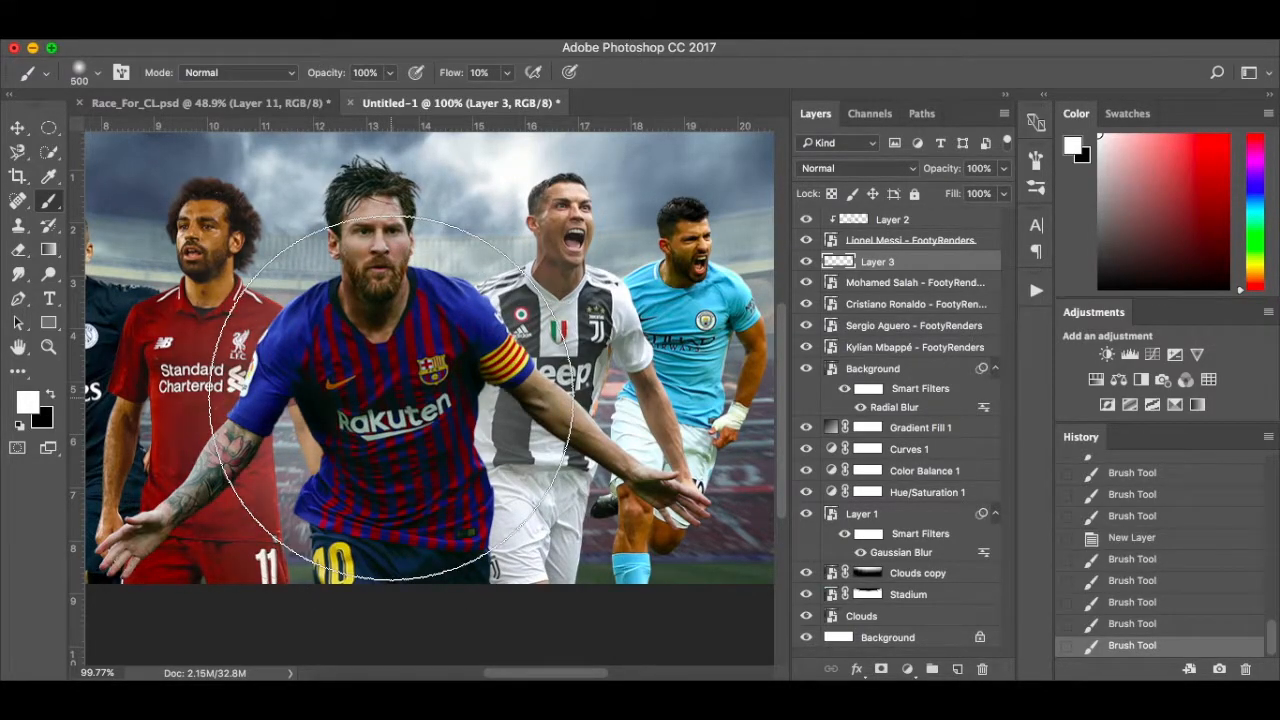
click(391, 424)
click(391, 424)
click(391, 424)
click(386, 371)
click(386, 371)
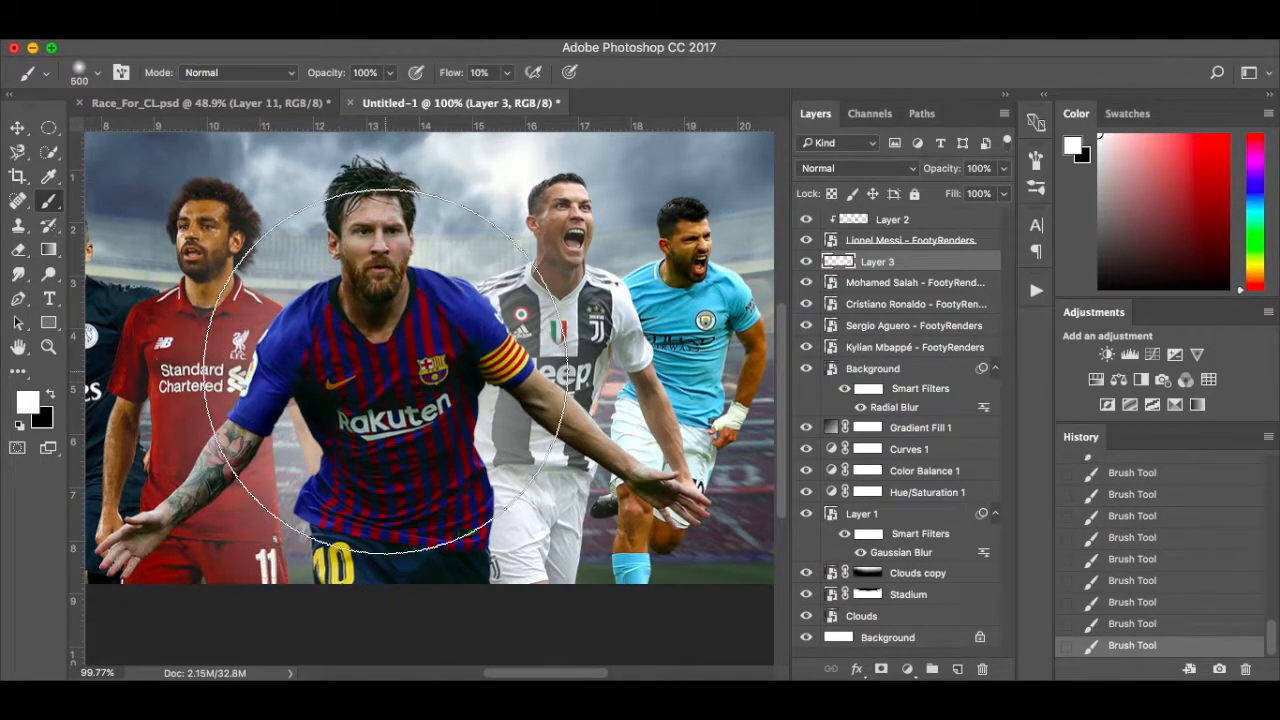
Reduce the brush to 250 px and build up the white haze behind both sides of Messi's waist.
key(bracketleft)
key(bracketleft)
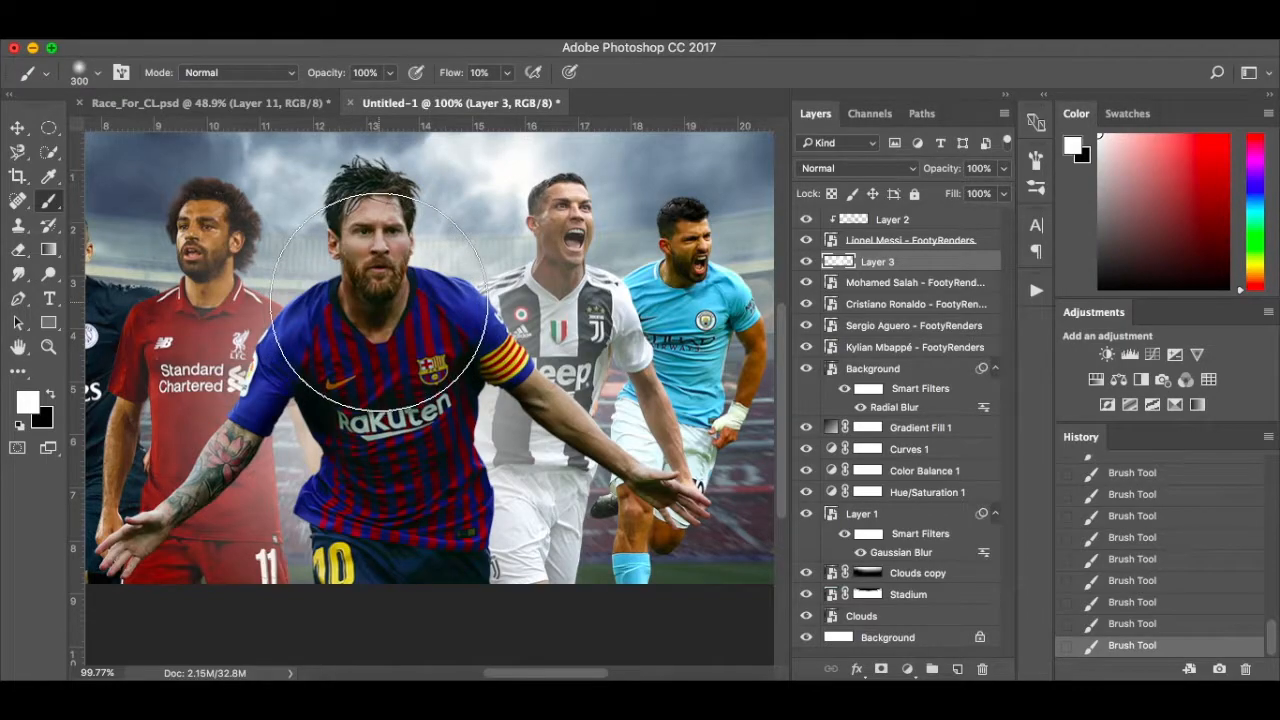
scroll(379, 302, up, 2)
key(bracketleft)
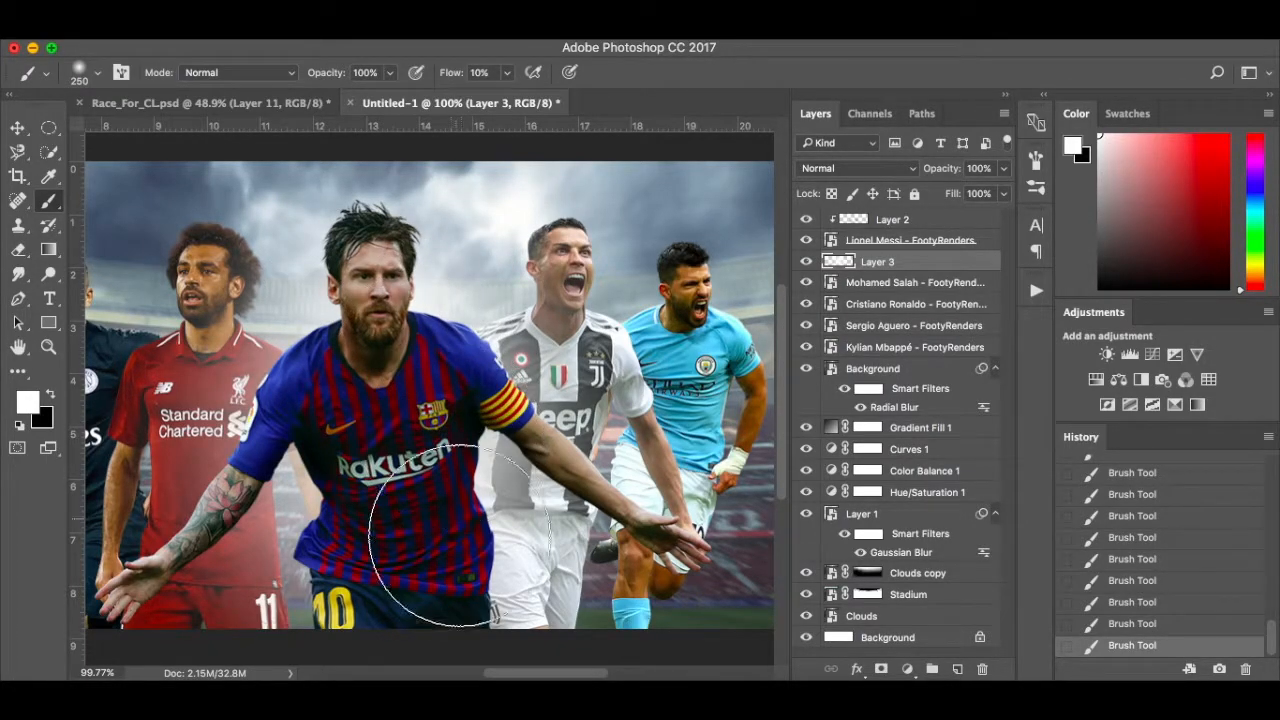
click(467, 602)
click(319, 590)
click(320, 590)
click(320, 590)
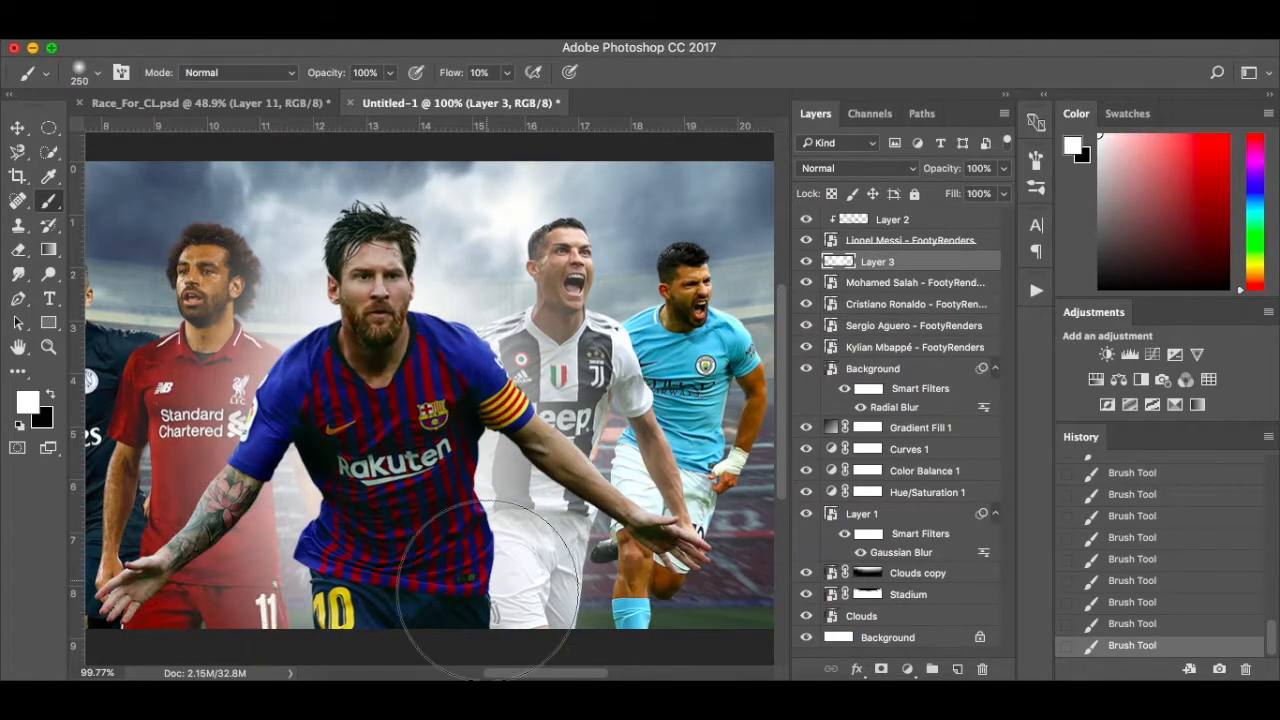
Compare the whole header with and without the white haze on Layer 3.
key(super+0)
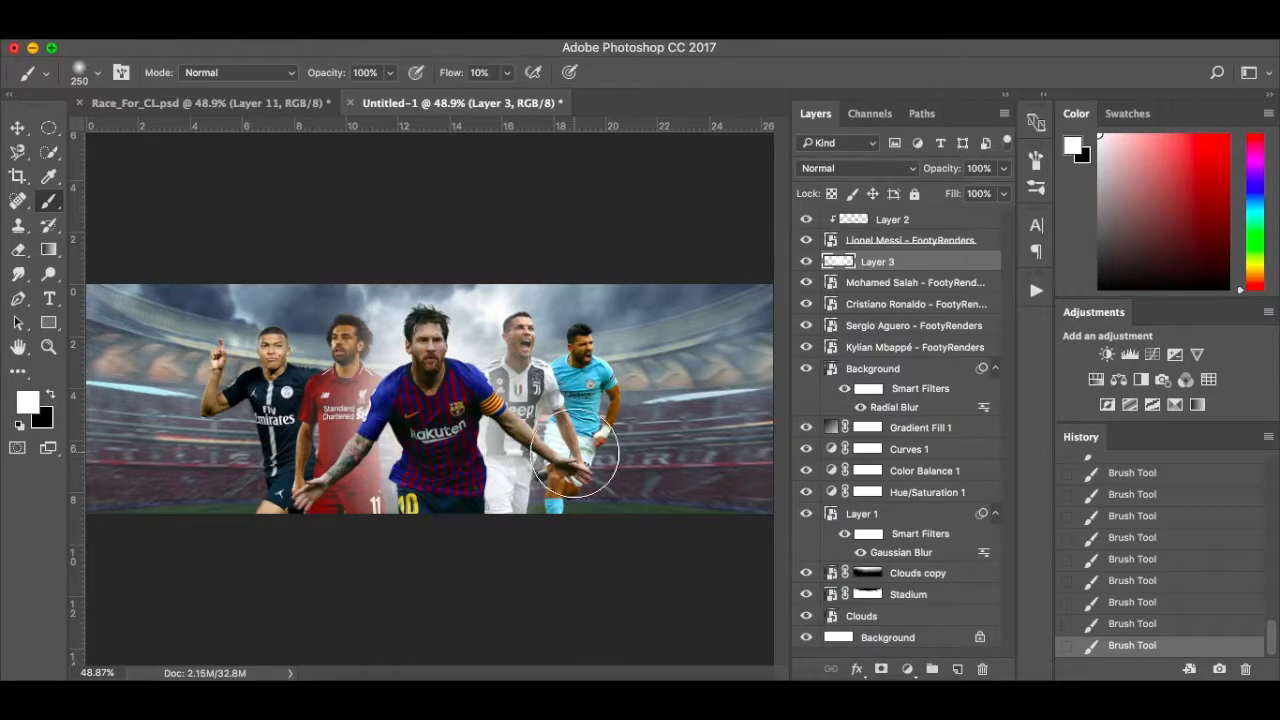
click(806, 262)
click(806, 262)
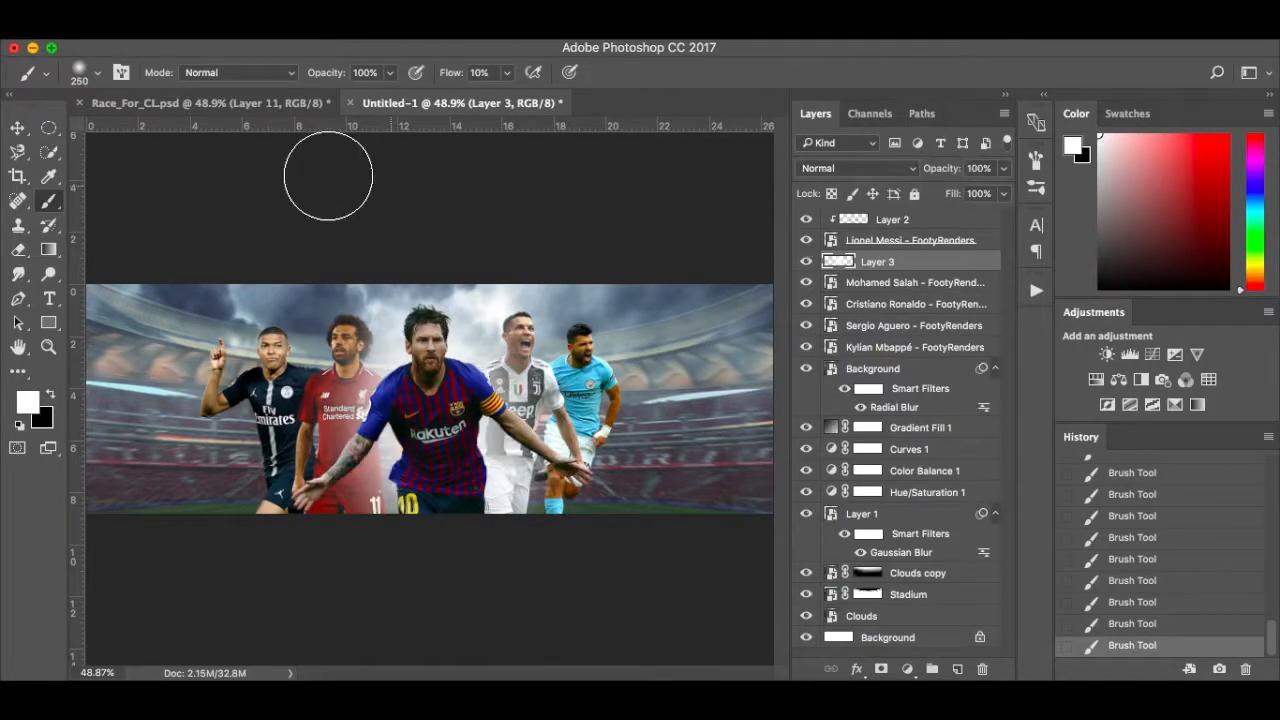
Examine the haze in the Race_For_CL reference by toggling Layer 4 and Layer 5, and return to the Untitled-1 header document.
click(272, 105)
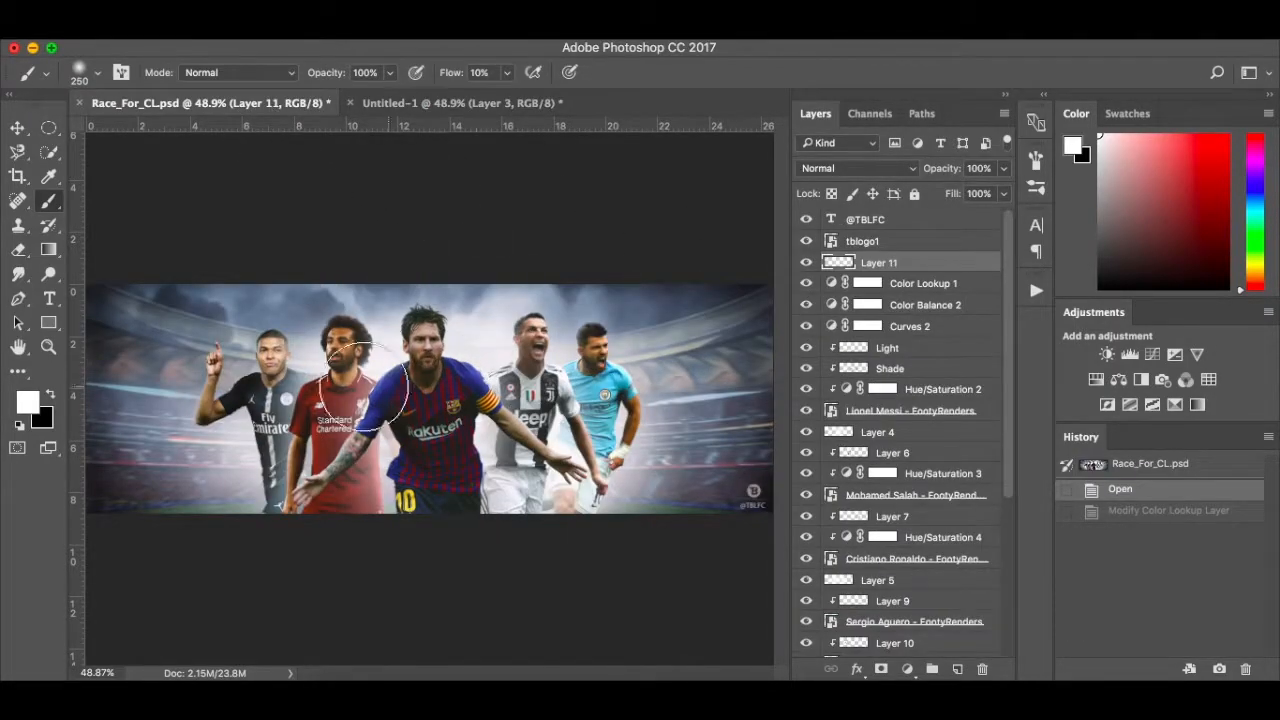
key(v)
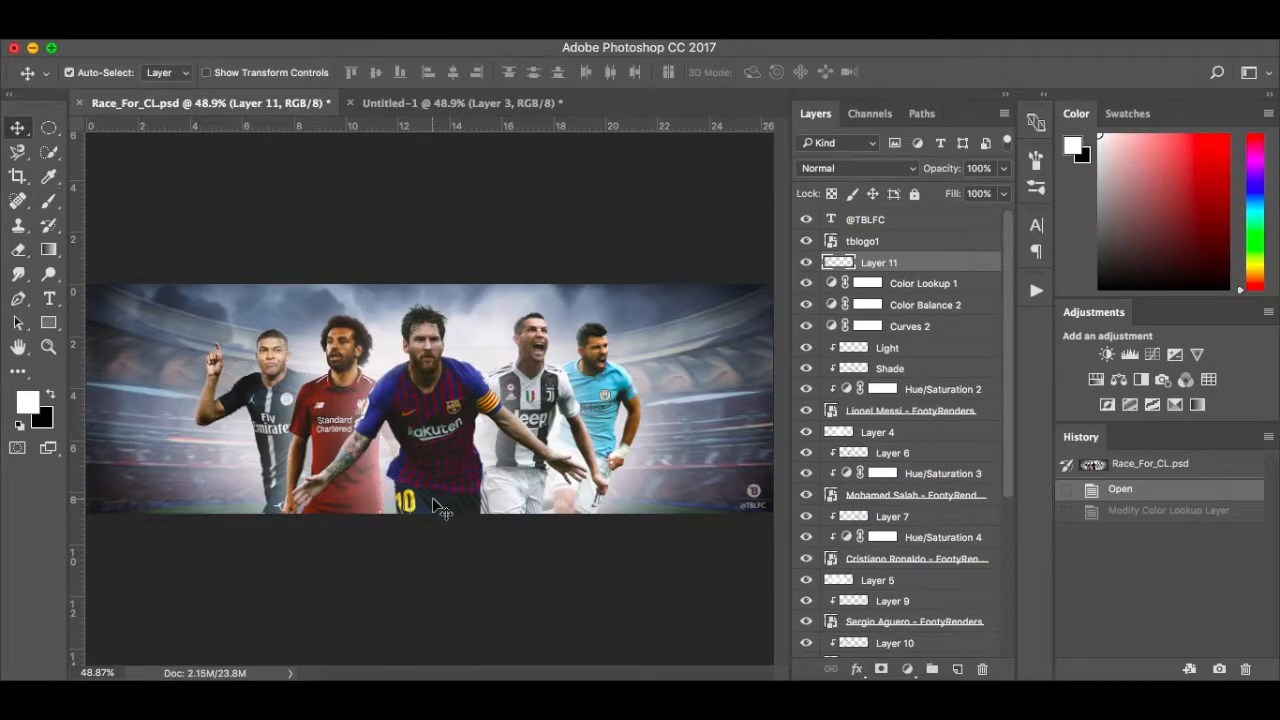
click(807, 434)
click(807, 434)
click(807, 434)
click(807, 434)
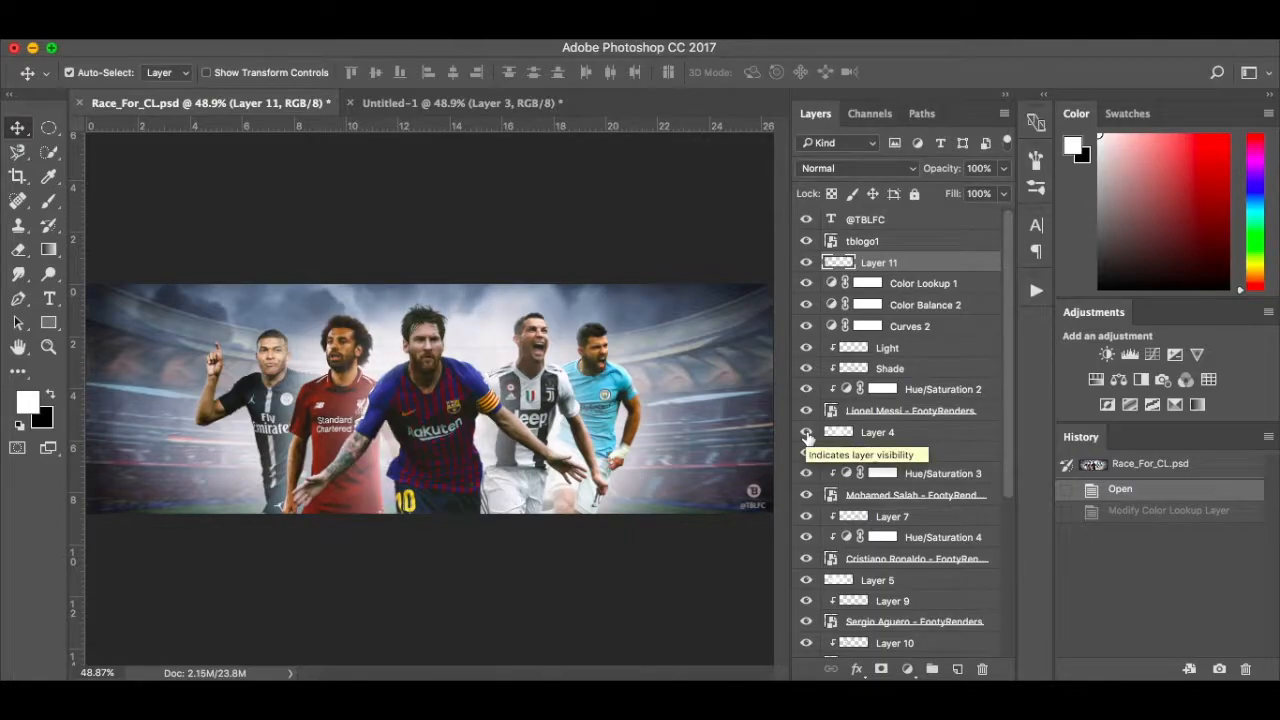
click(807, 583)
click(807, 585)
click(807, 588)
click(807, 588)
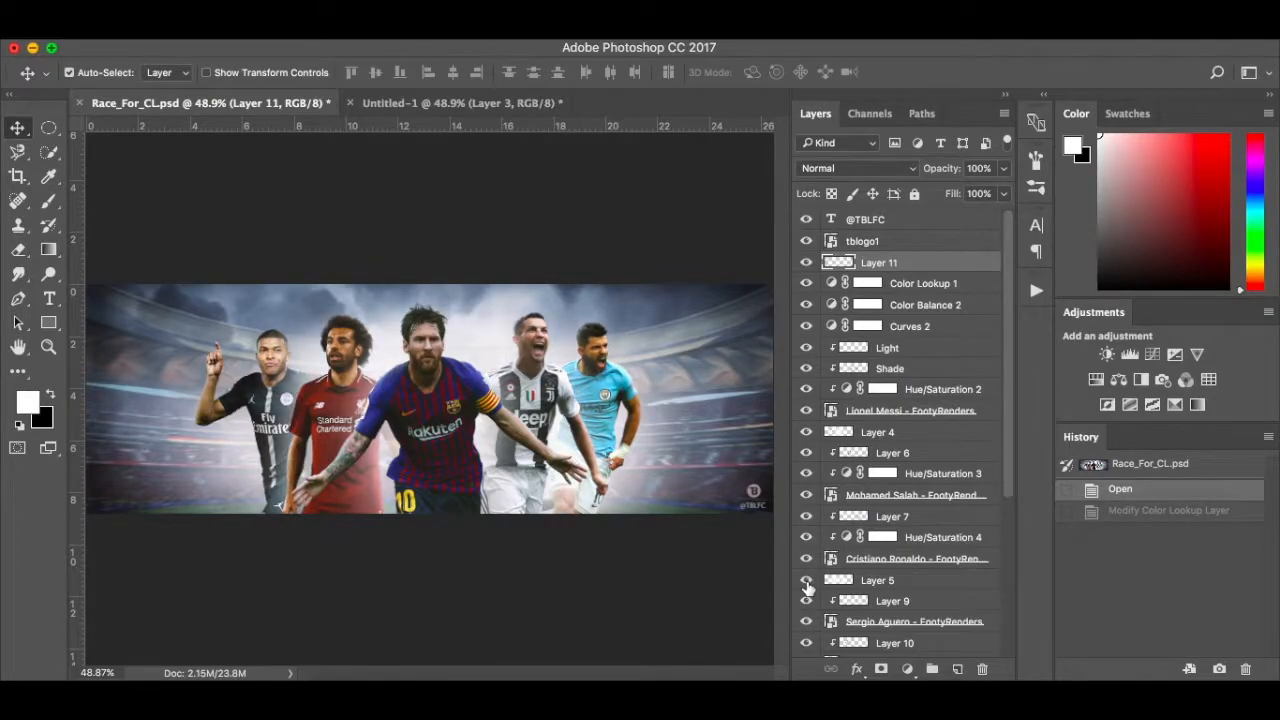
click(459, 104)
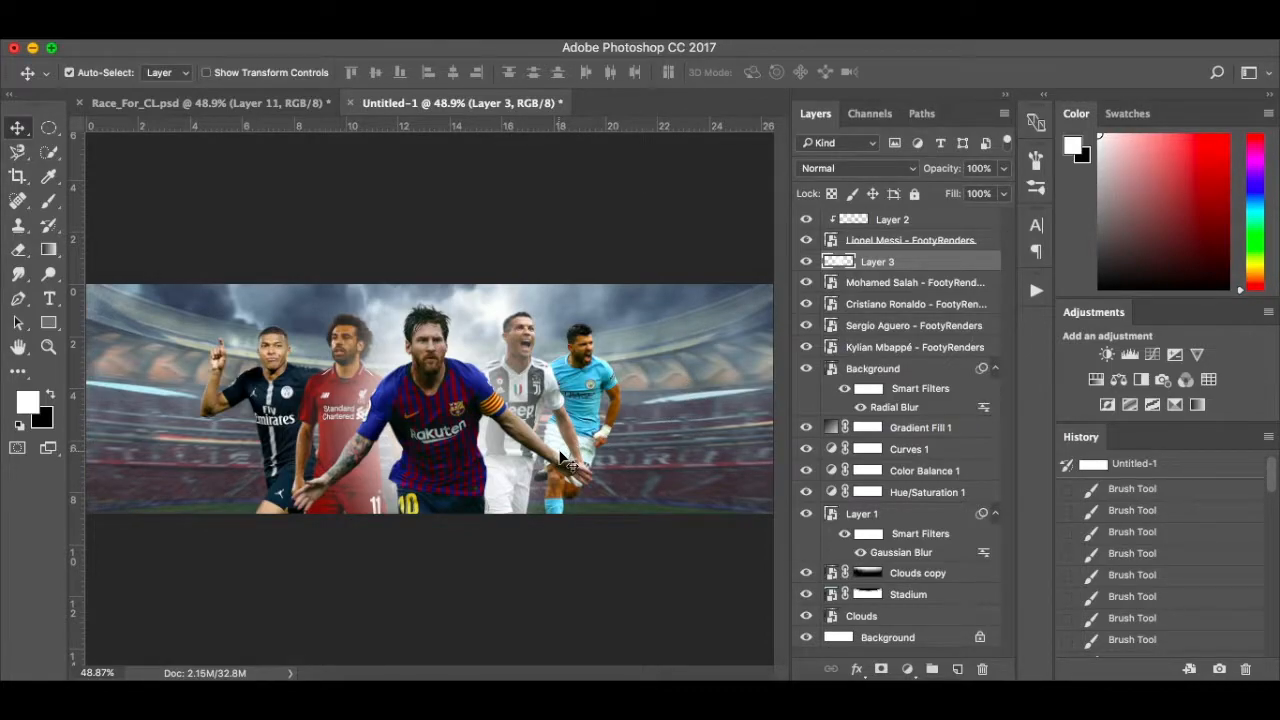
key(super+plus)
key(super+plus)
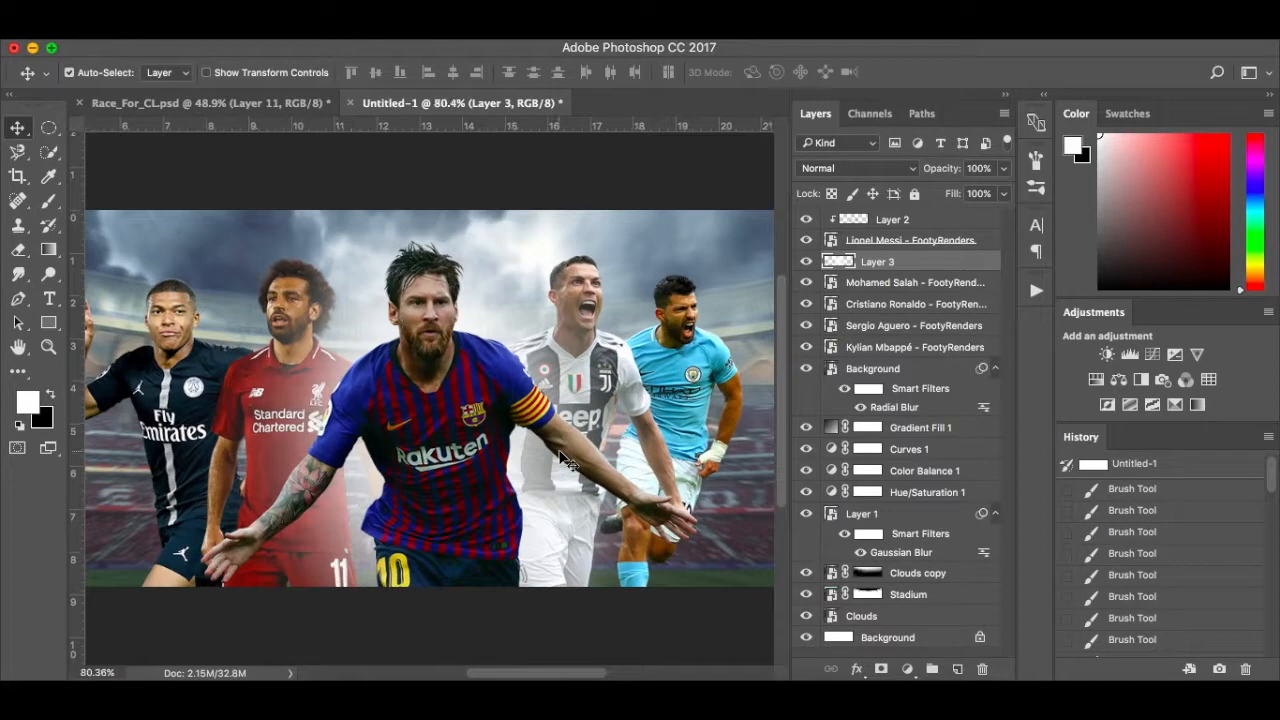
Shade the lower edge of Messi's torso on Layer 2 in black with a 60 px soft brush.
click(932, 222)
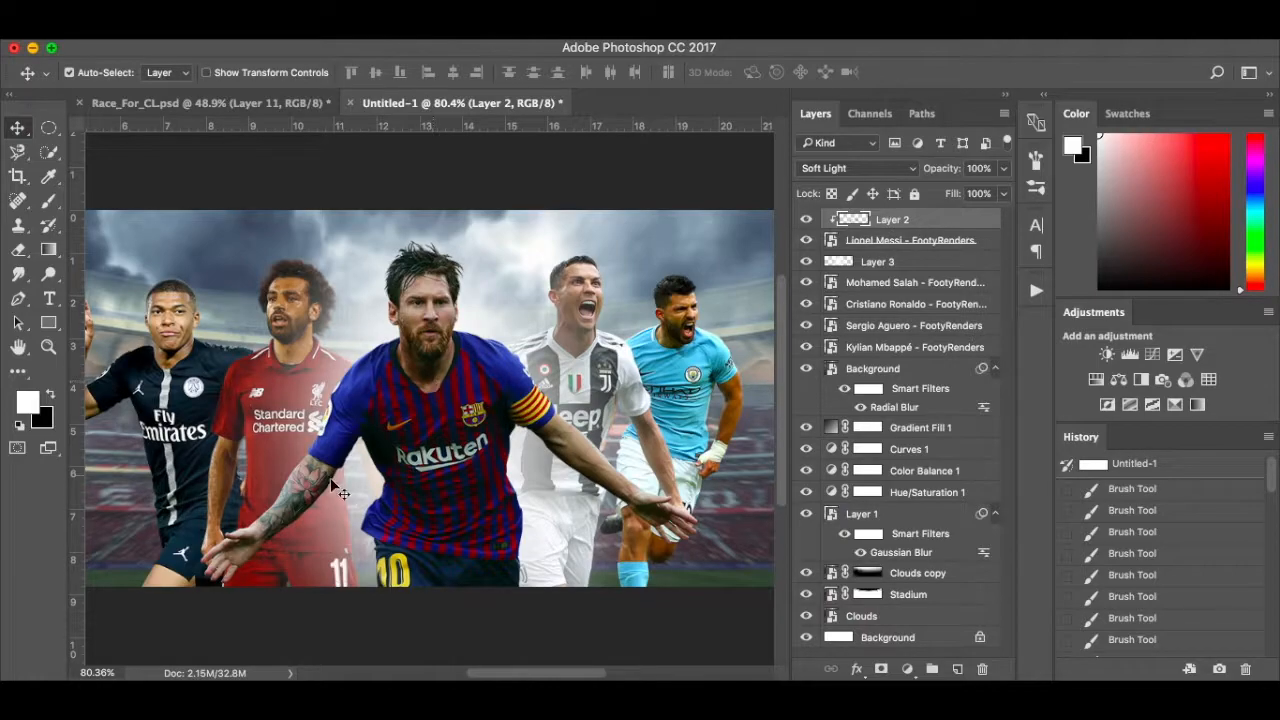
key(x)
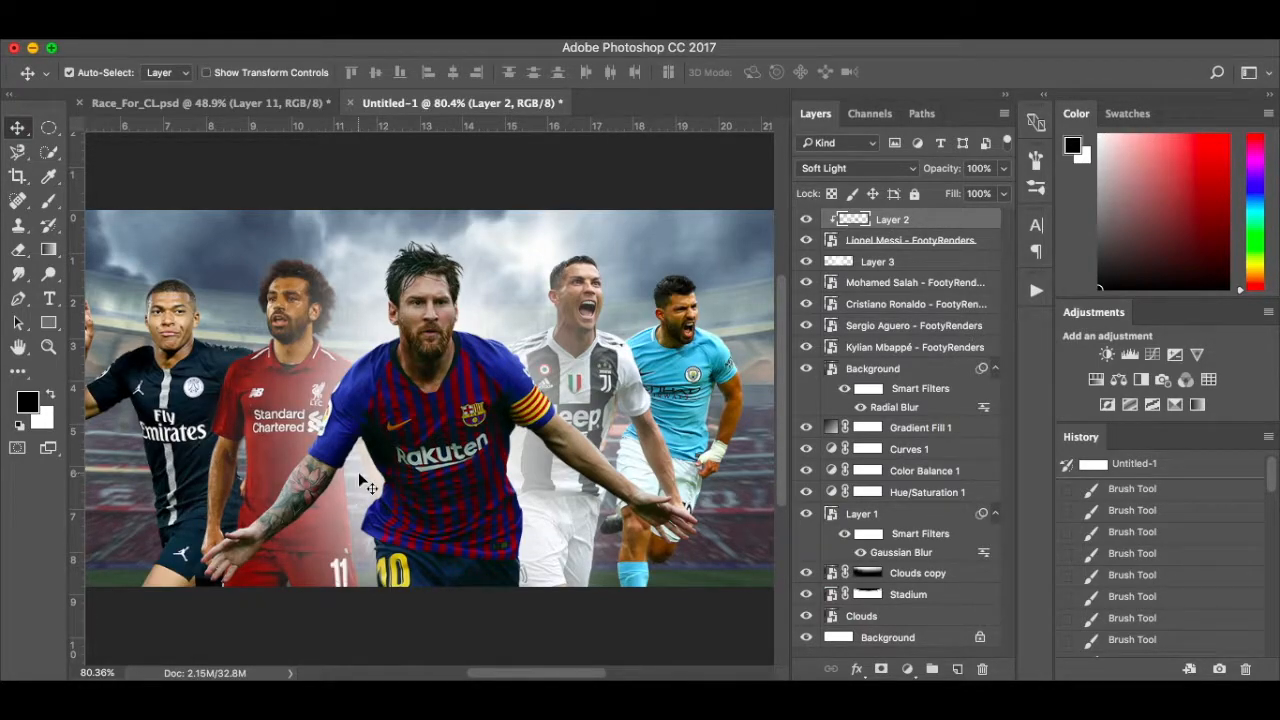
key(b)
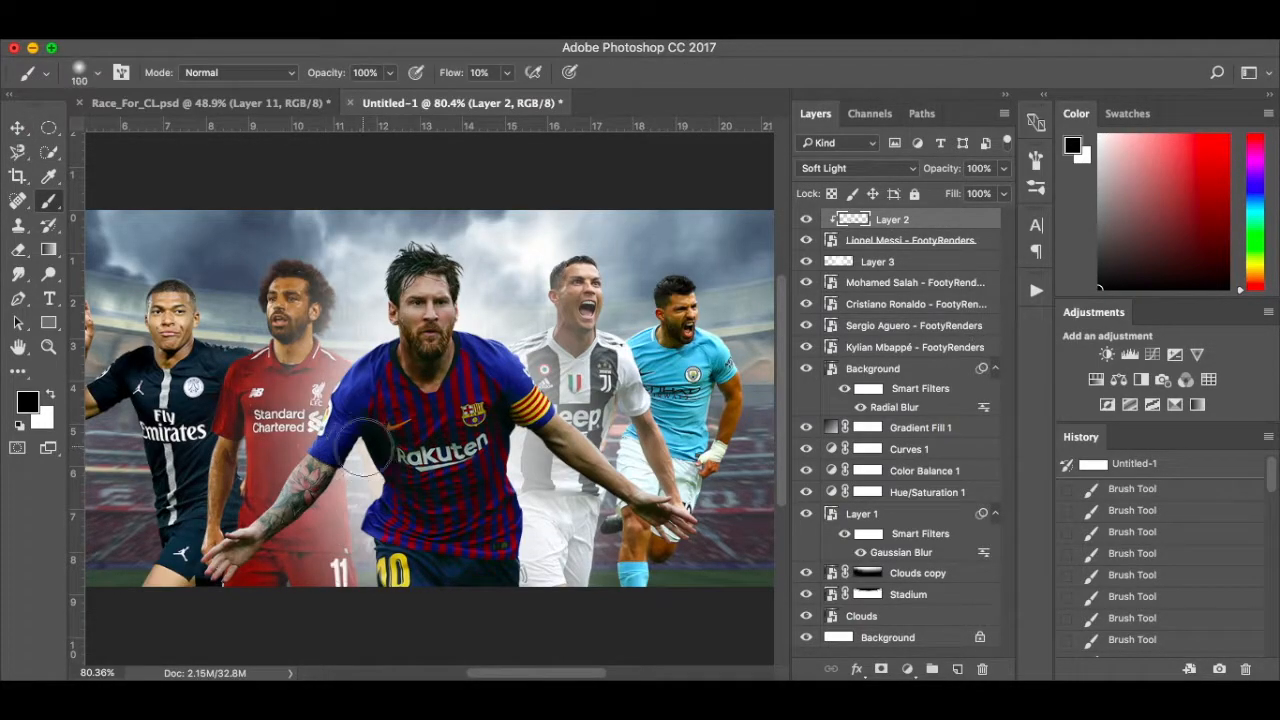
key(bracketleft)
key(bracketleft)
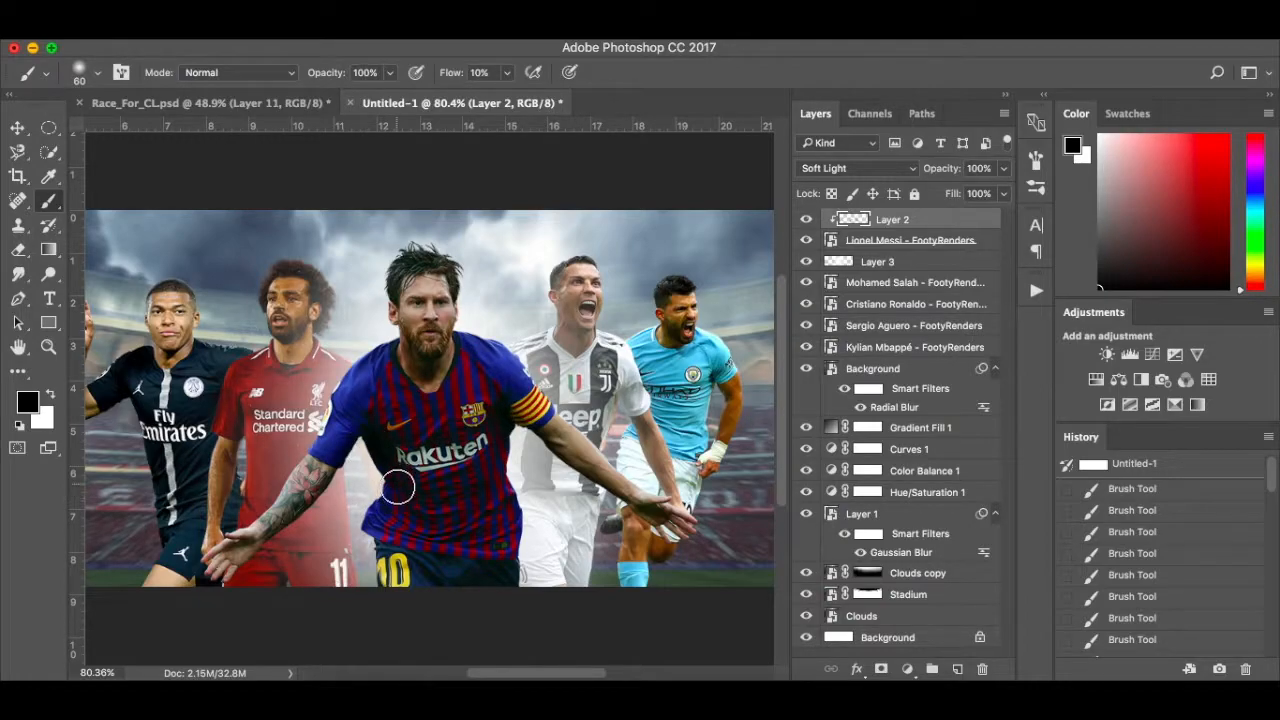
click(377, 587)
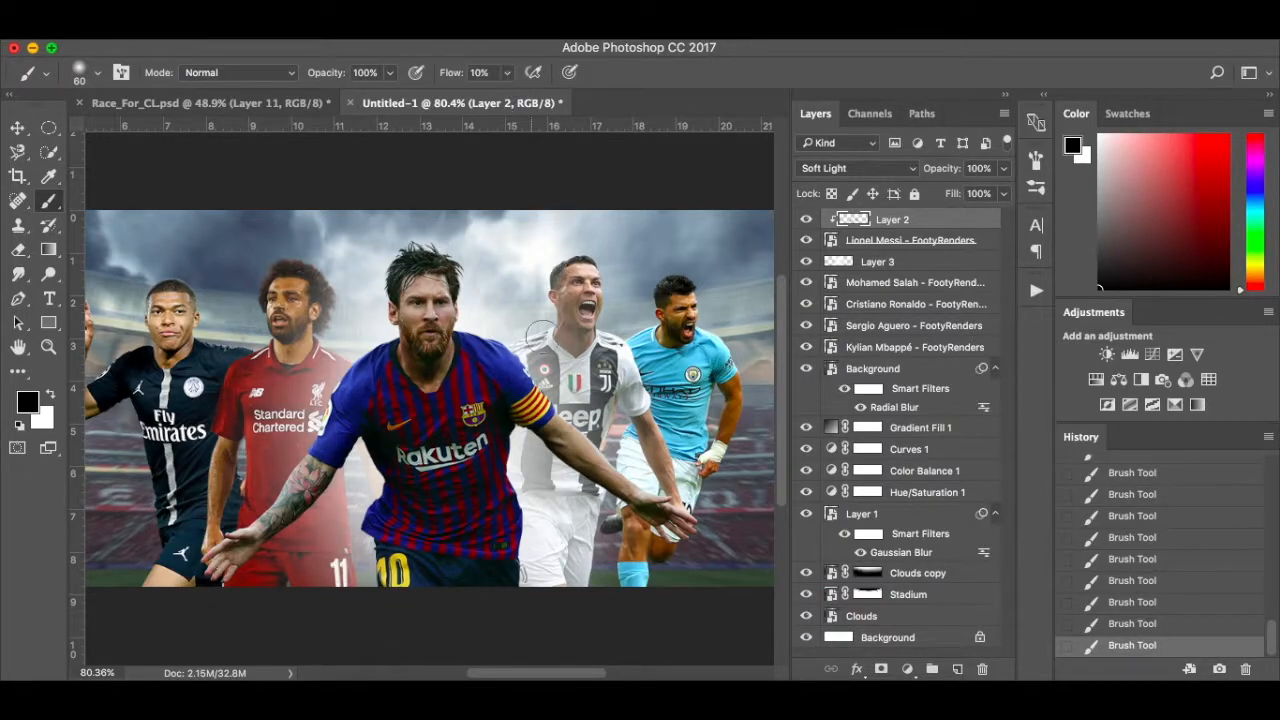
Lower the brush flow to 5% and size to 35 px, and shade along Messi's outstretched arm beside Ronaldo.
click(507, 73)
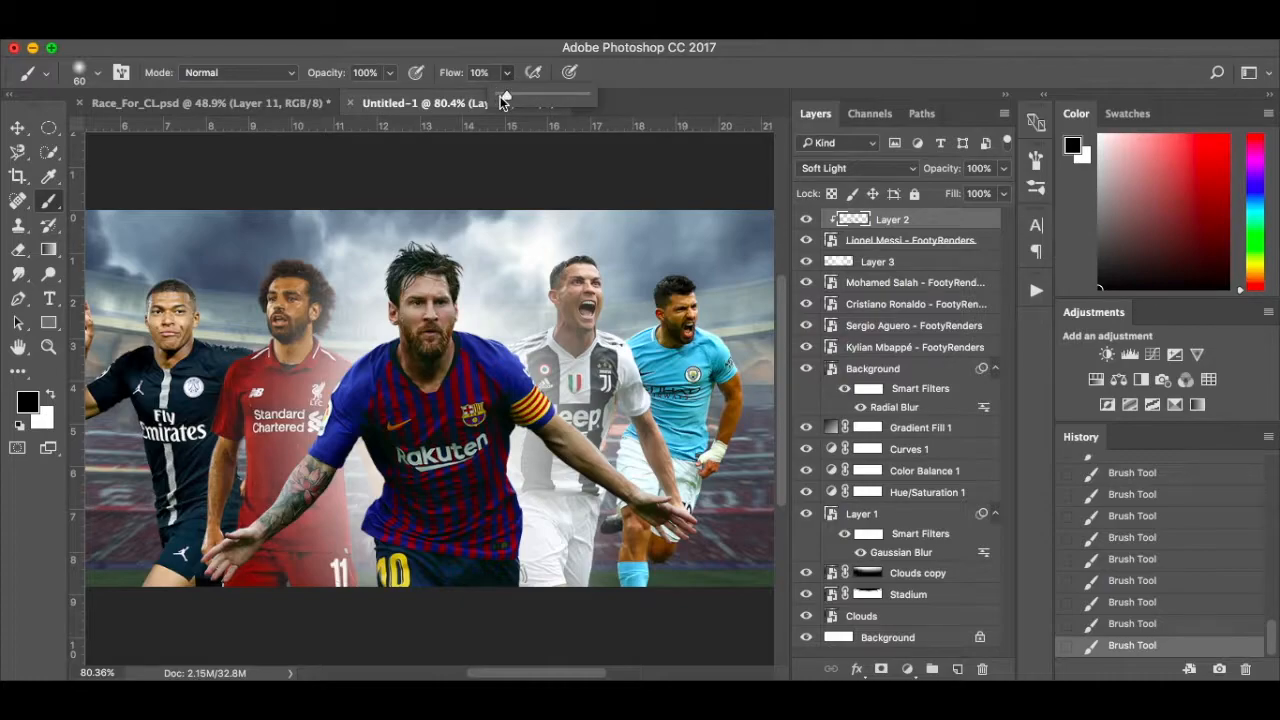
drag(503, 97, 500, 98)
click(565, 446)
key(bracketleft)
key(bracketleft)
key(bracketleft)
key(bracketleft)
drag(543, 436, 691, 536)
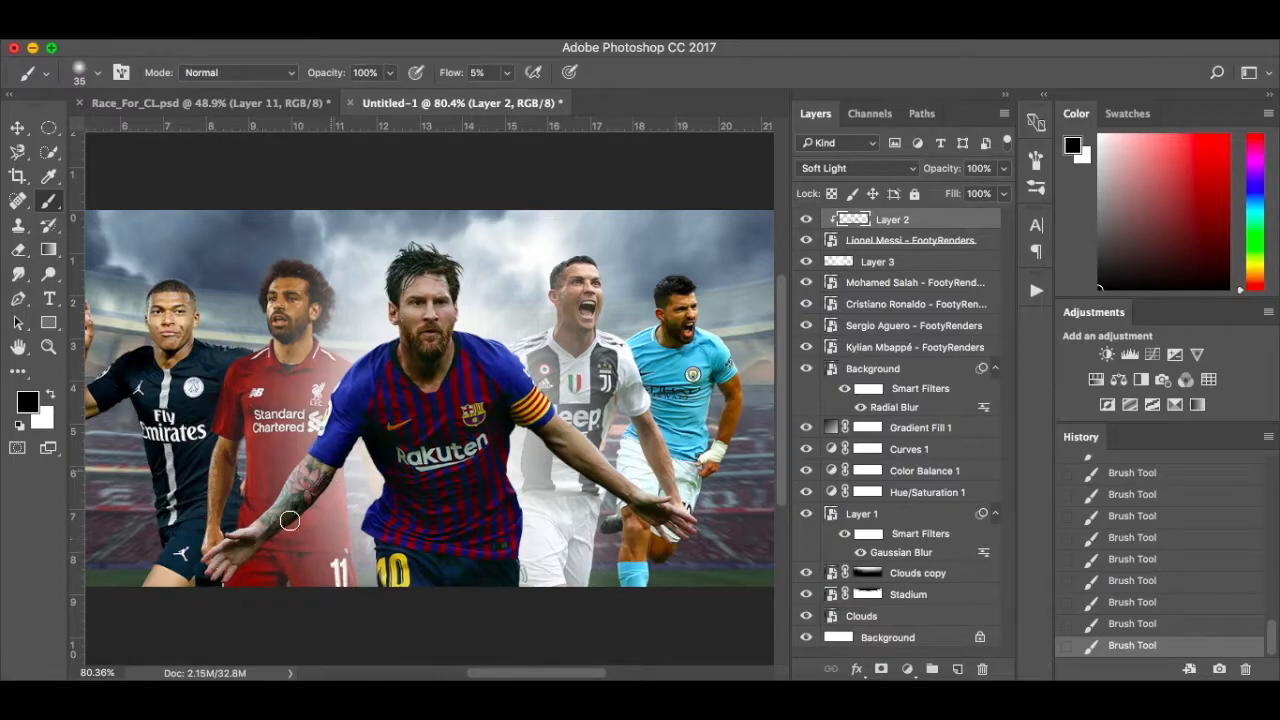
Paint white highlights with a 20 px brush along Messi's shoulder and tattooed arm on Salah's side, raising the flow to 10%.
scroll(463, 405, up, 1)
scroll(463, 405, up, 1)
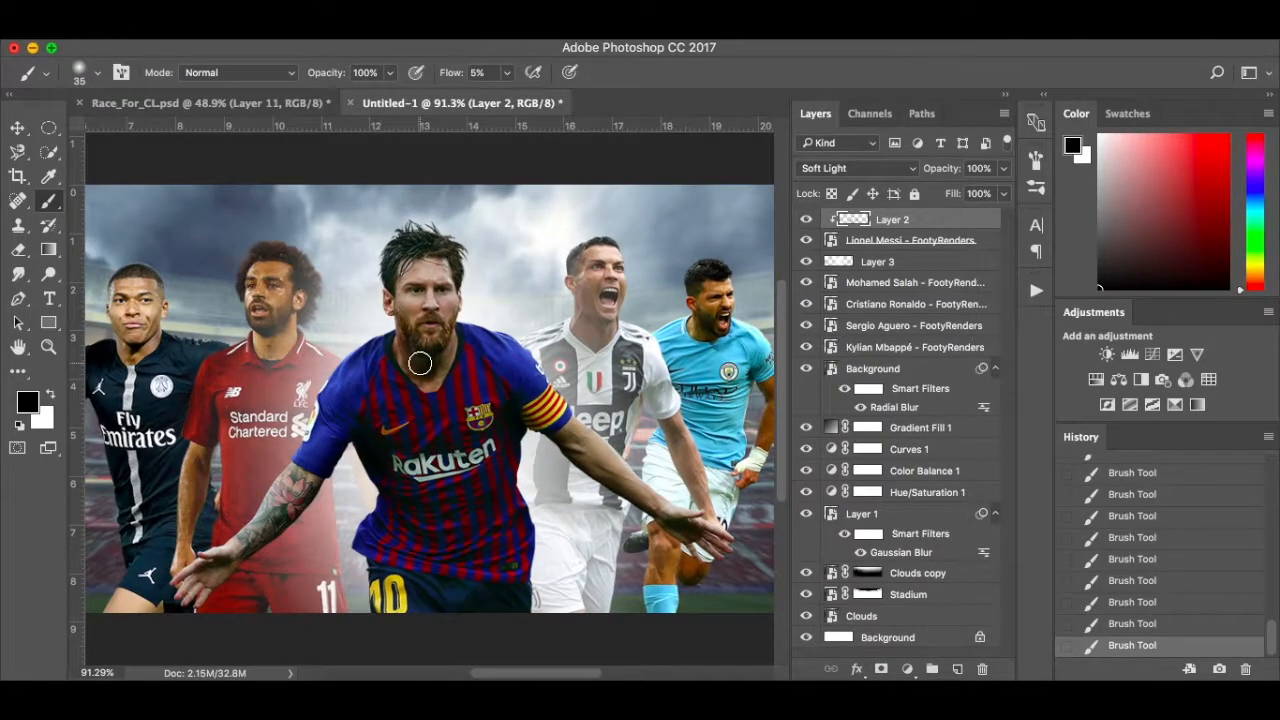
scroll(455, 374, up, 3)
key(x)
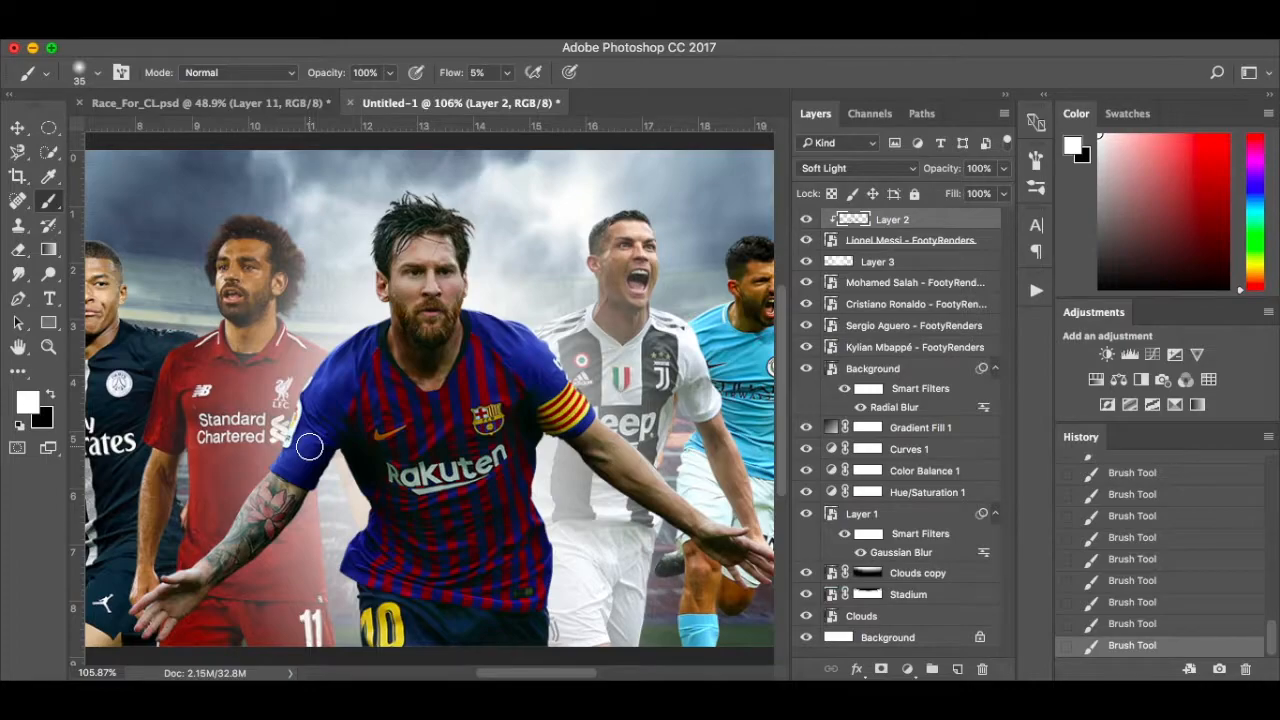
scroll(309, 446, up, 3)
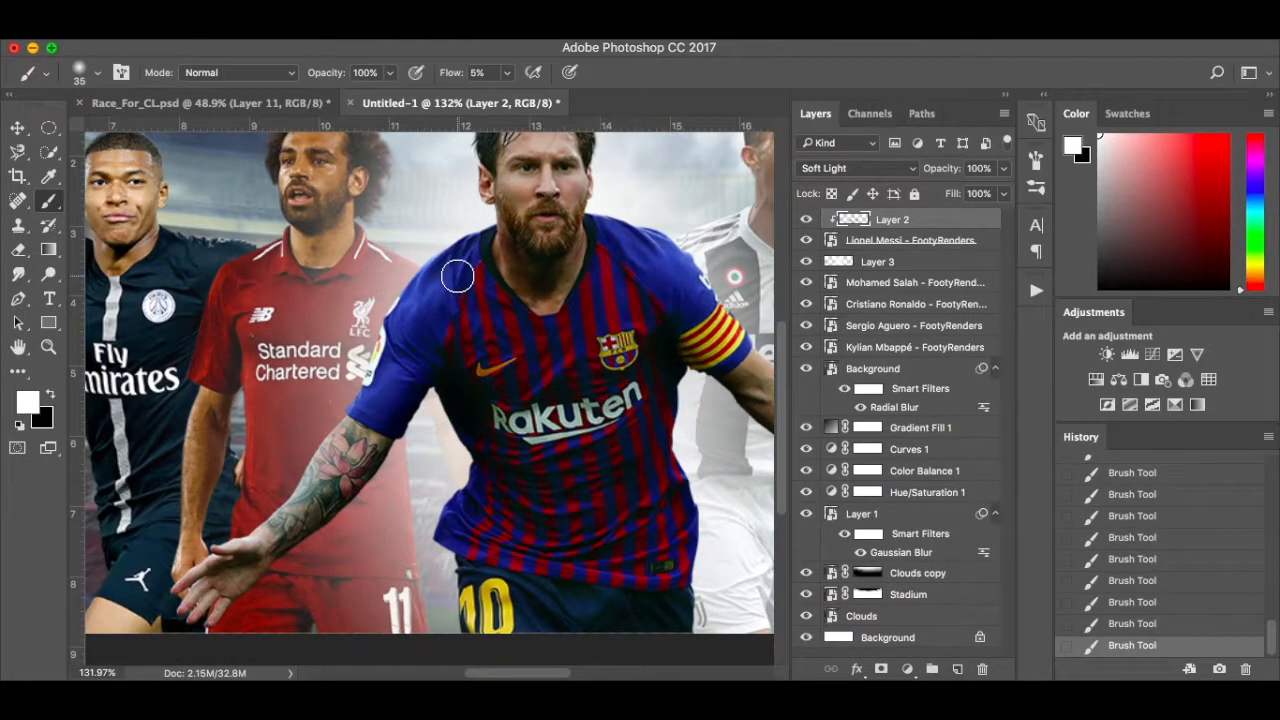
key(bracketleft)
key(bracketleft)
key(bracketleft)
mouse_move(403, 304)
mouse_down()
mouse_move(434, 265)
mouse_move(414, 298)
mouse_move(451, 268)
mouse_move(447, 316)
mouse_move(412, 309)
mouse_move(364, 408)
mouse_move(400, 368)
mouse_move(346, 446)
mouse_move(374, 400)
mouse_move(295, 481)
mouse_up()
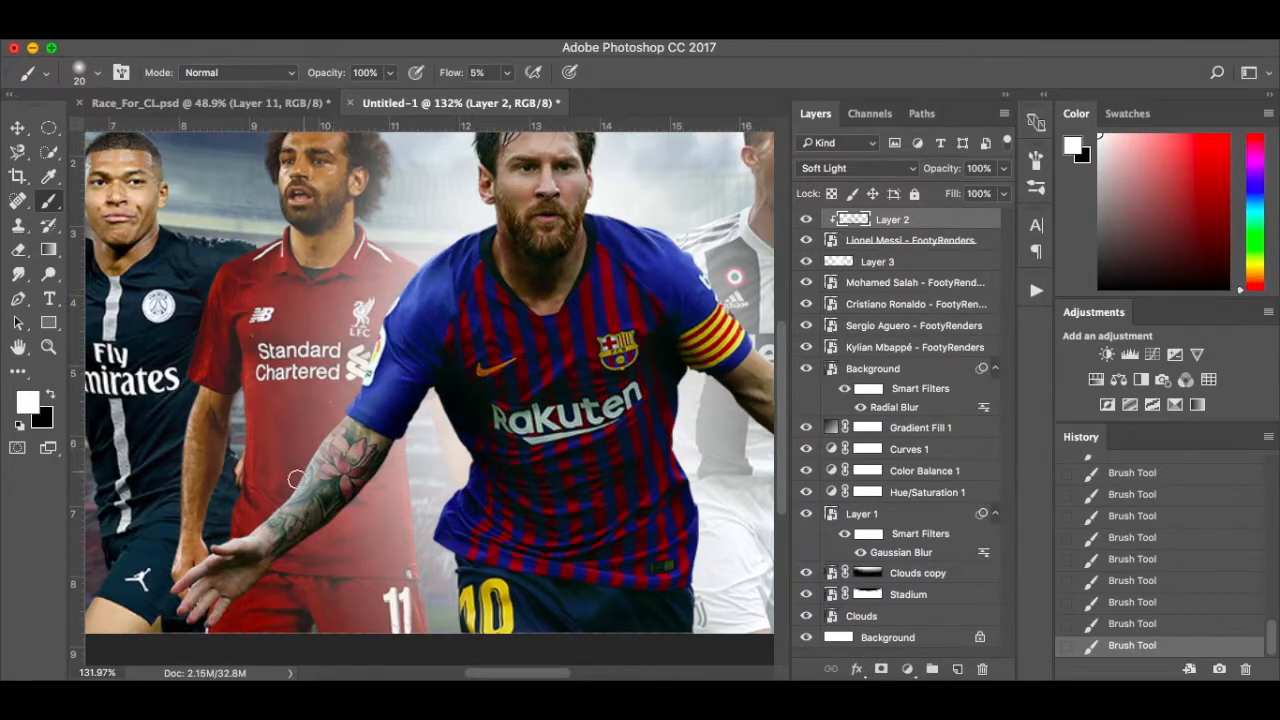
click(507, 74)
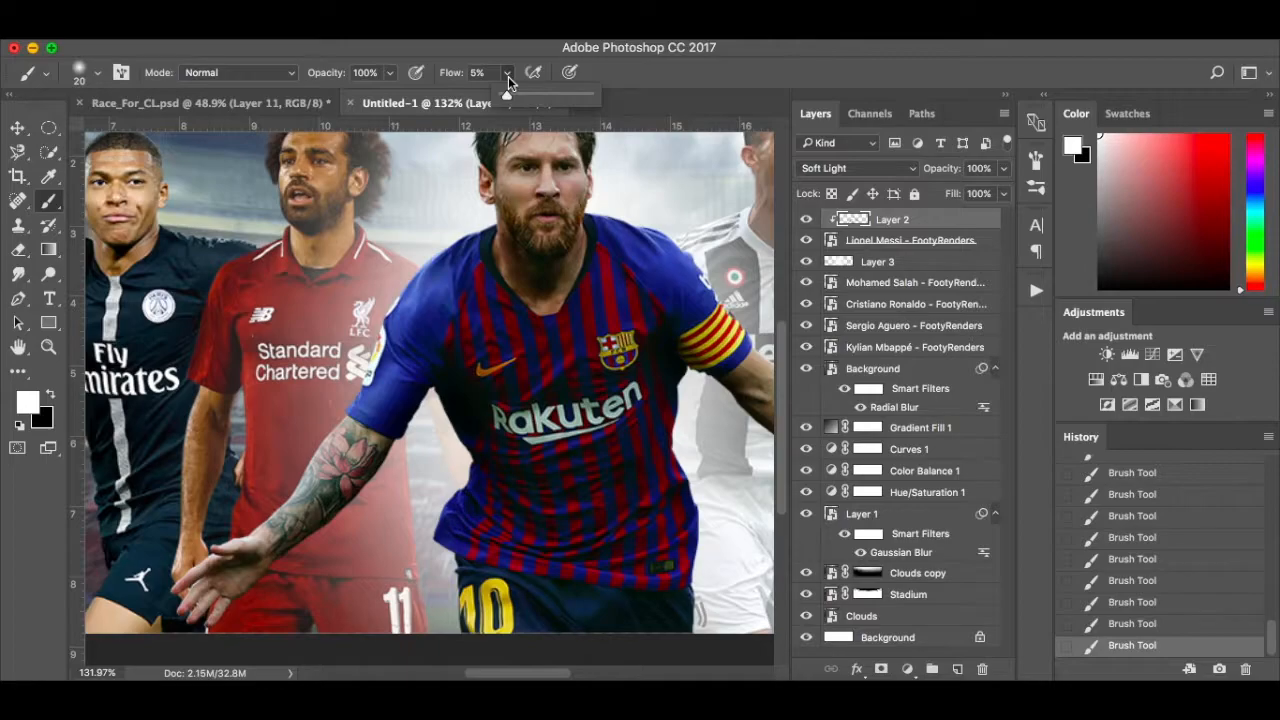
mouse_move(382, 393)
mouse_down()
mouse_move(294, 482)
mouse_move(295, 500)
mouse_move(238, 532)
mouse_up()
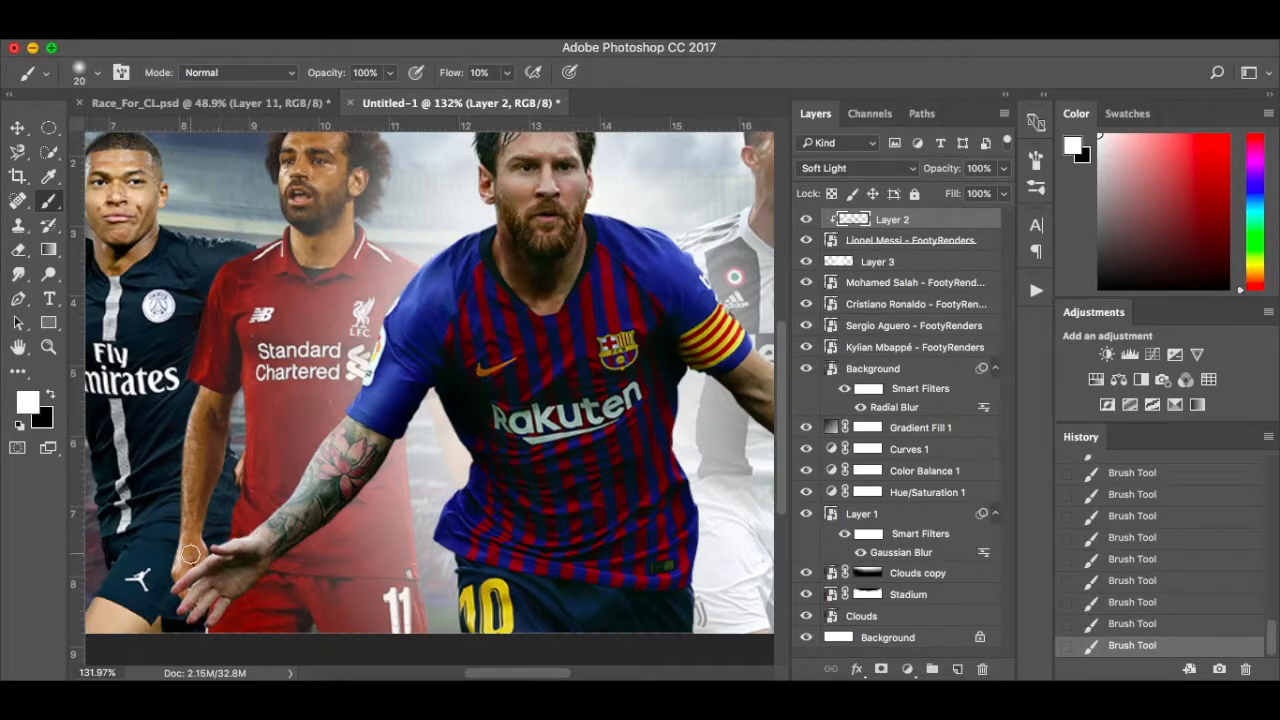
Enlarge the brush to 40 px and highlight Messi's shoulder and arm on Ronaldo's side in white.
scroll(229, 545, right, 5)
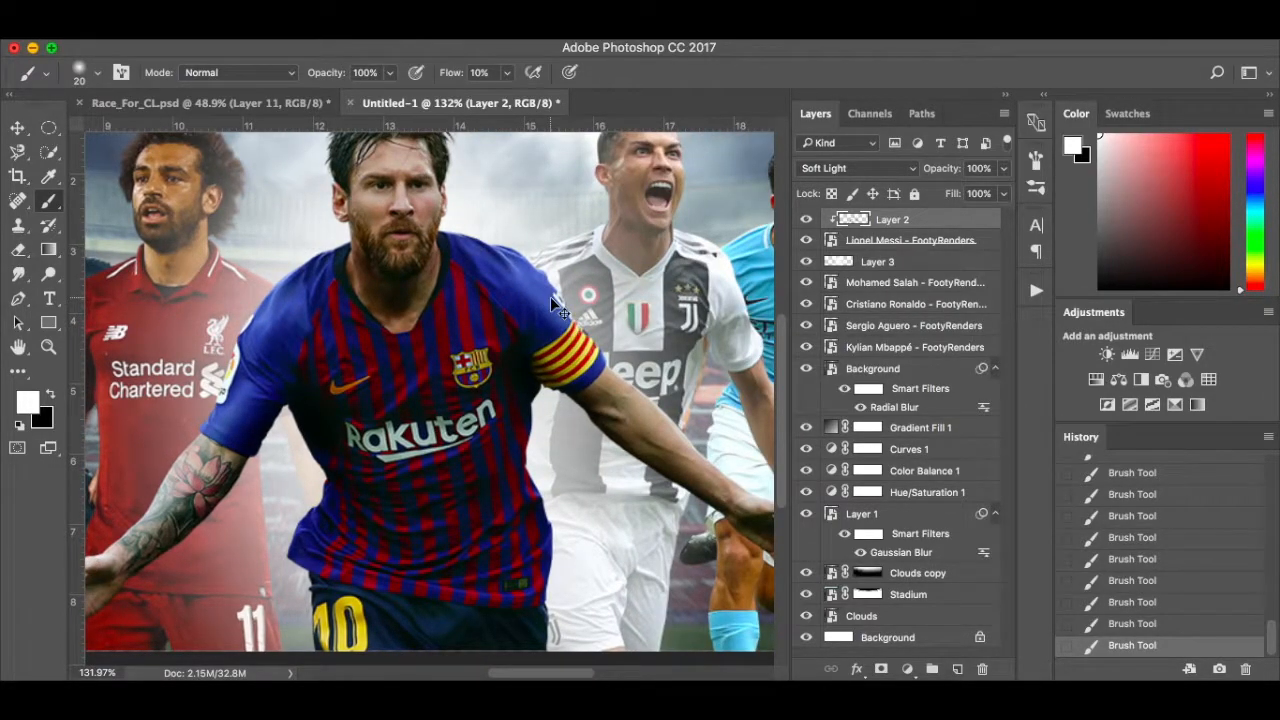
key(bracketright)
key(bracketright)
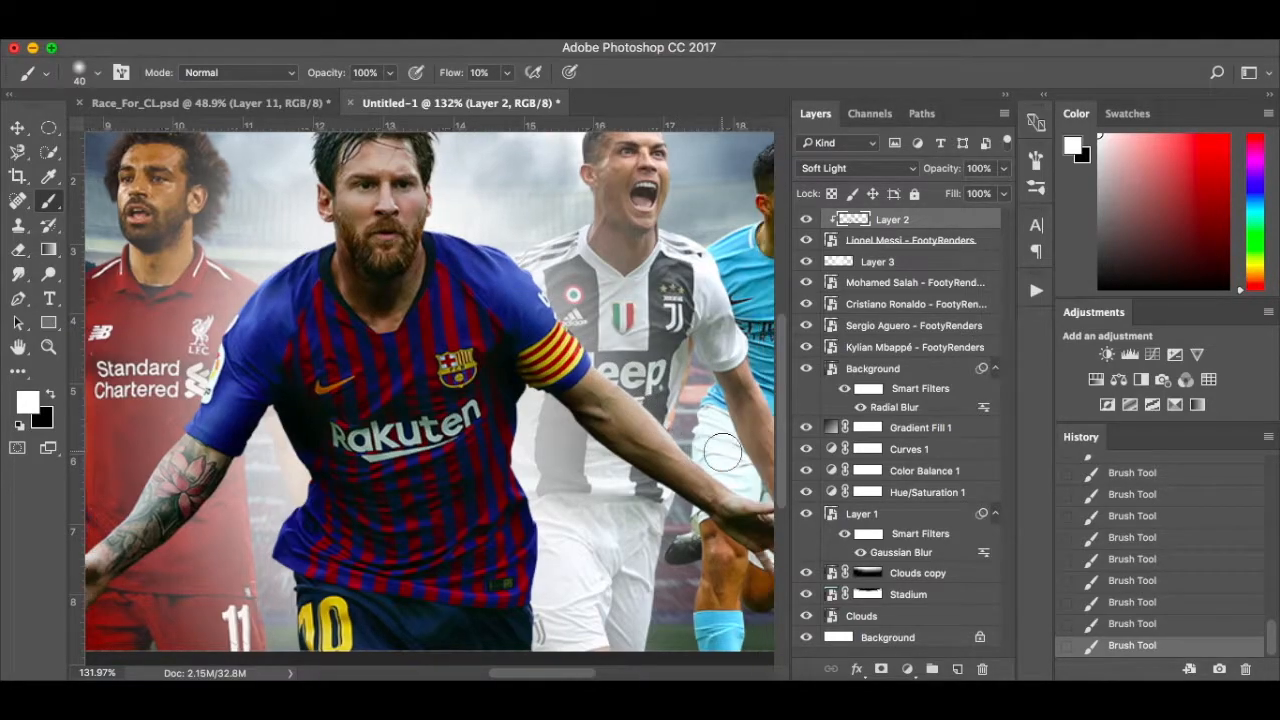
scroll(723, 452, down, 2)
scroll(723, 452, right, 2)
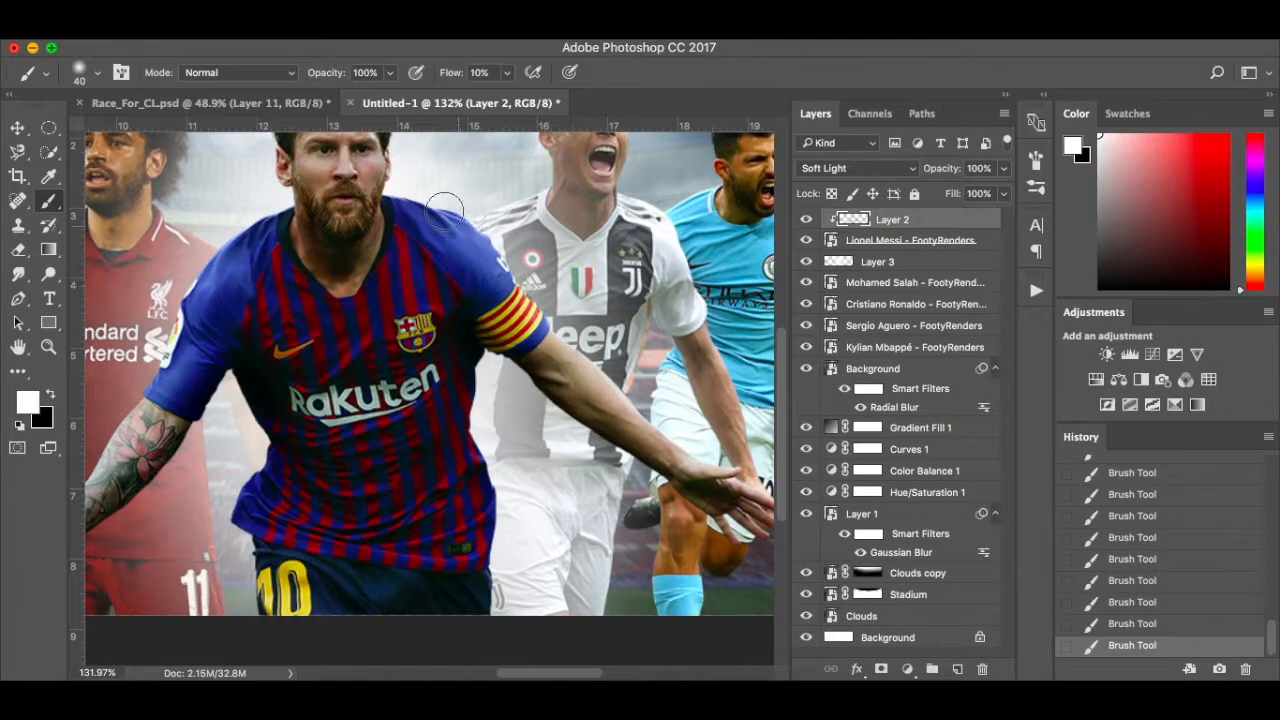
Reduce the brush to 8 px and paint fine white highlights on the folds and hem of Messi's shirt.
scroll(421, 191, up, 2)
key(bracketleft)
key(bracketleft)
key(bracketleft)
key(bracketleft)
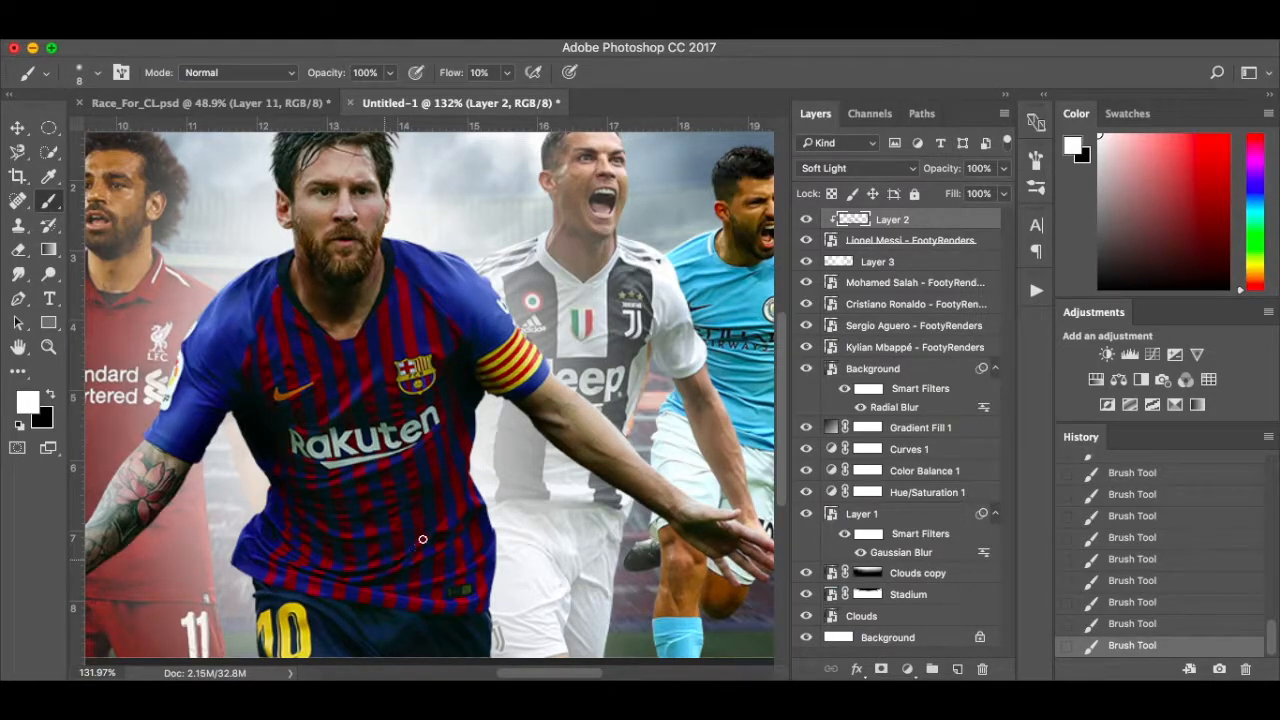
scroll(451, 516, down, 3)
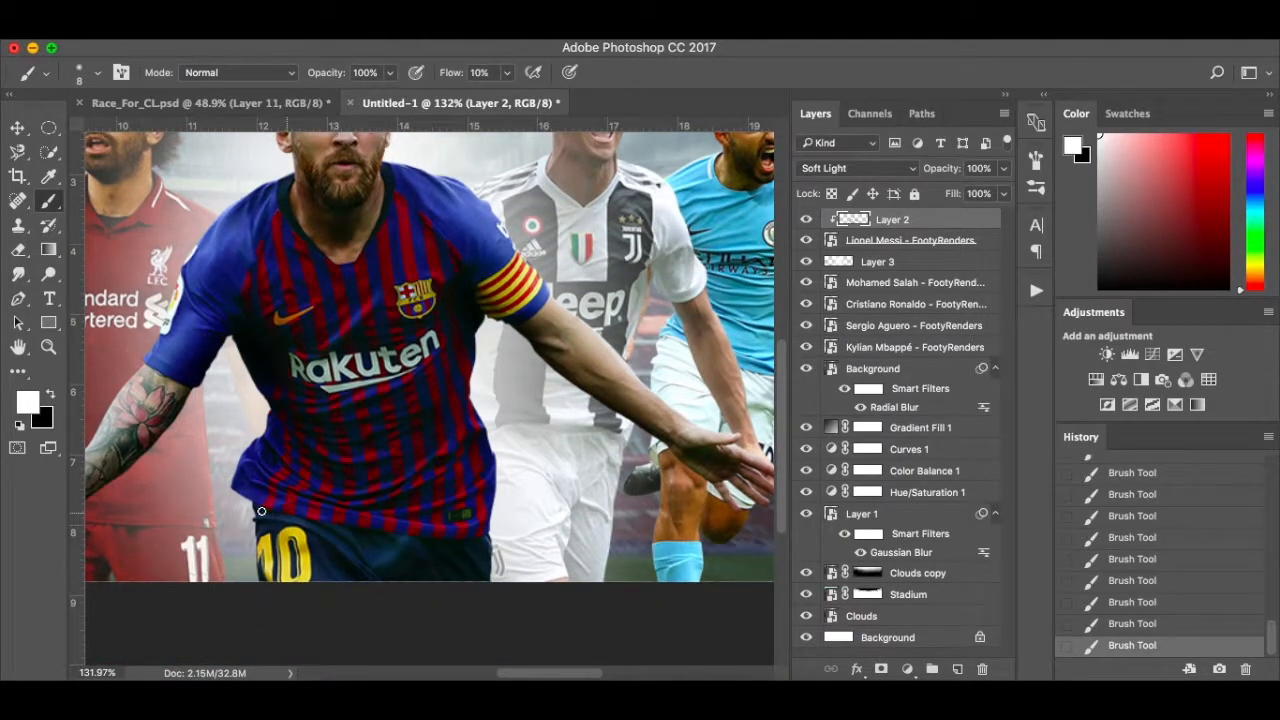
Deepen the shadows on Messi's shorts and shirt in black with a 15 px brush.
key(x)
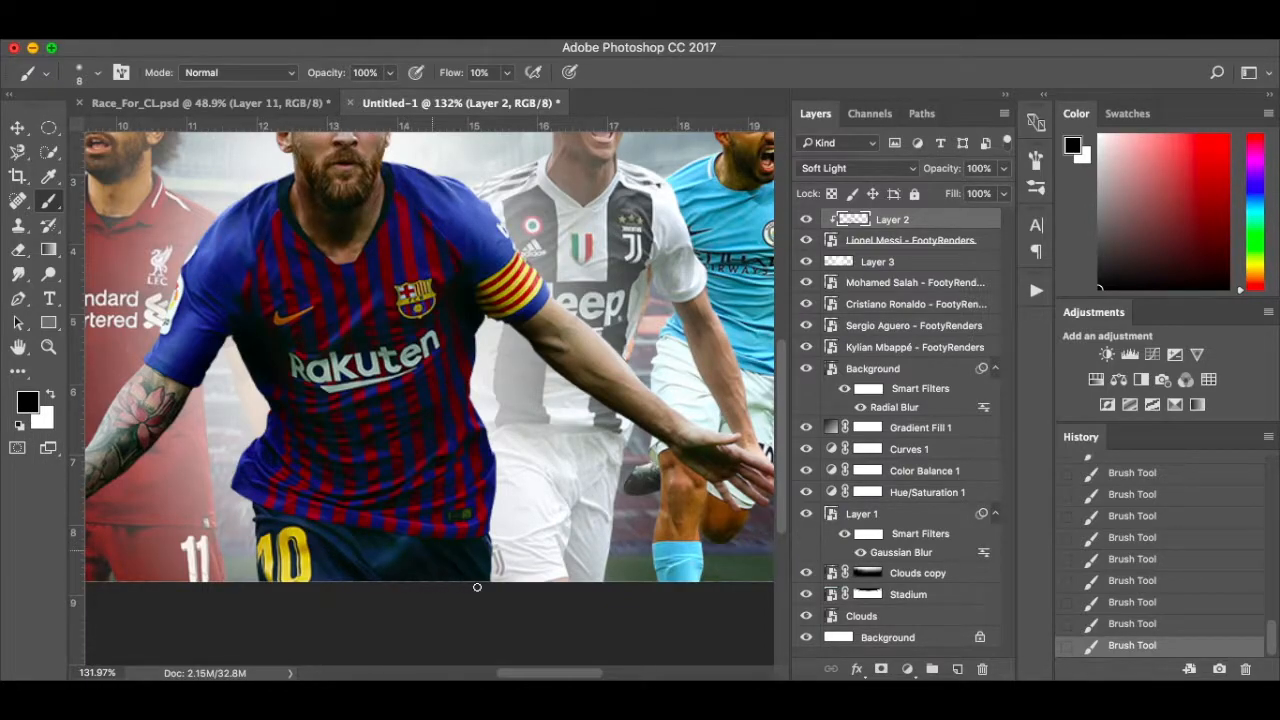
key(bracketright)
key(bracketright)
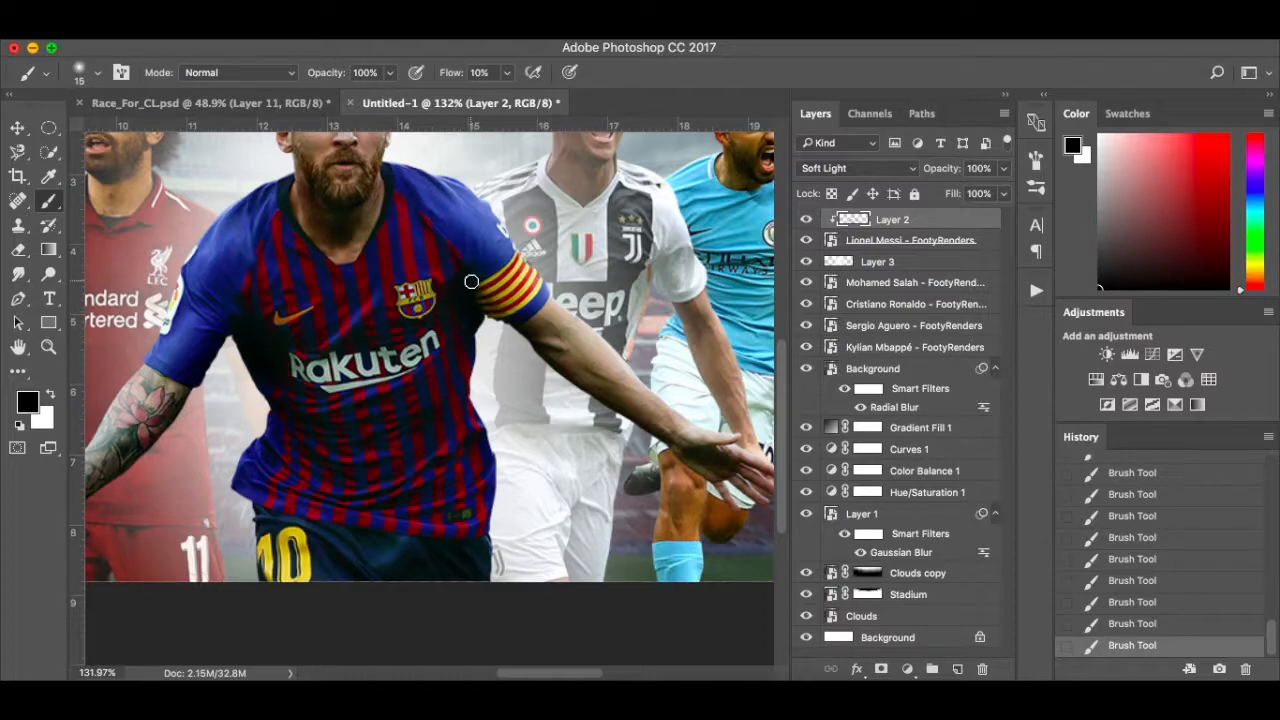
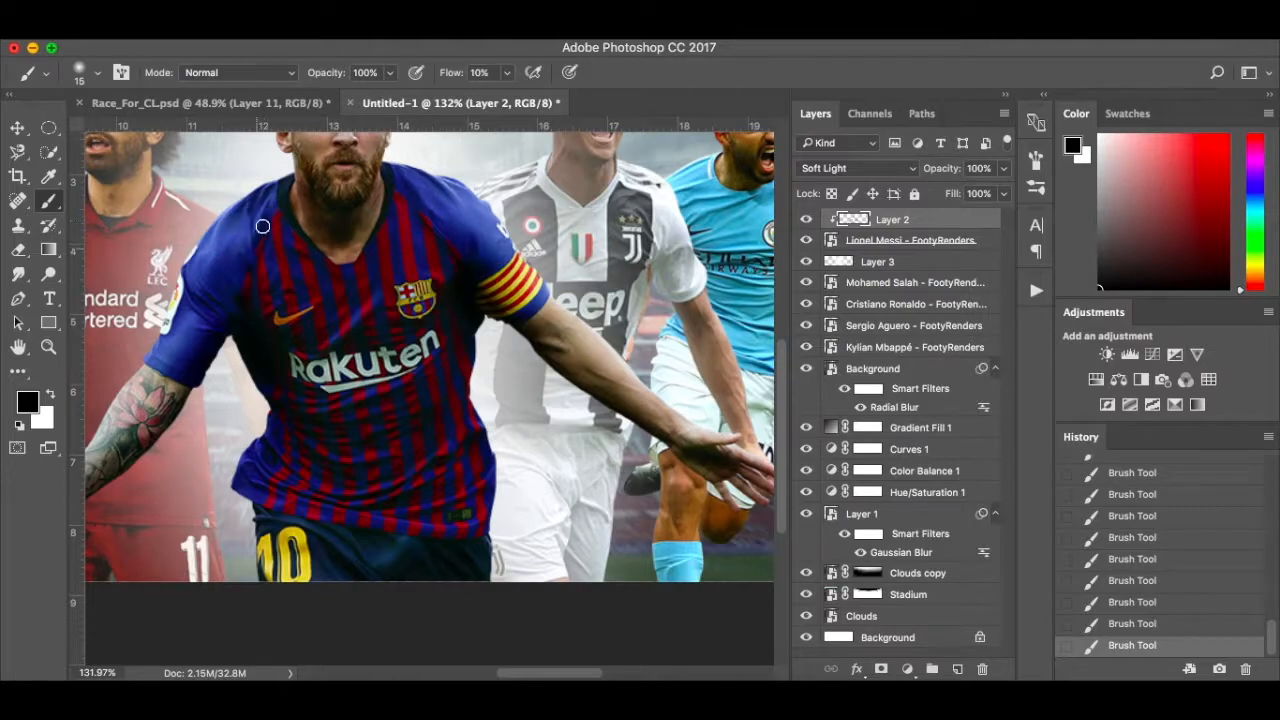
Shade Messi's neck and face in black with the 15 px brush, and restore white as the painting colour.
scroll(300, 250, up, 3)
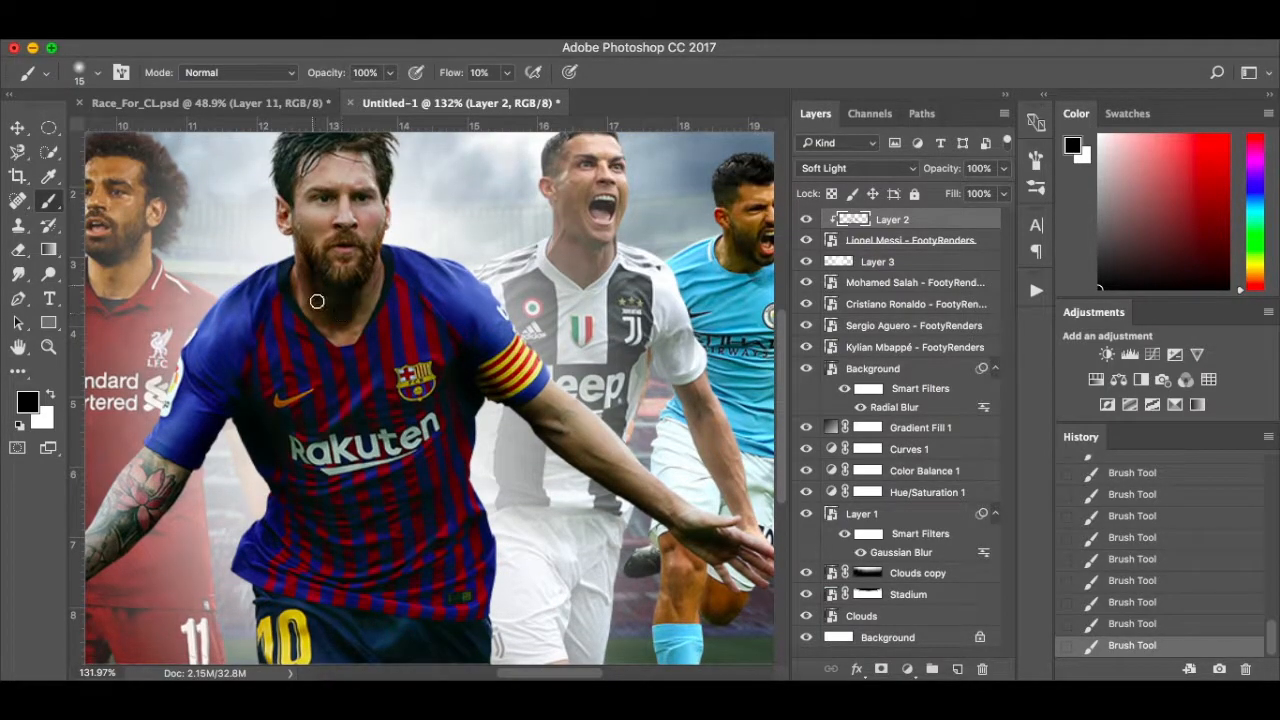
scroll(337, 308, up, 2)
scroll(337, 308, left, 2)
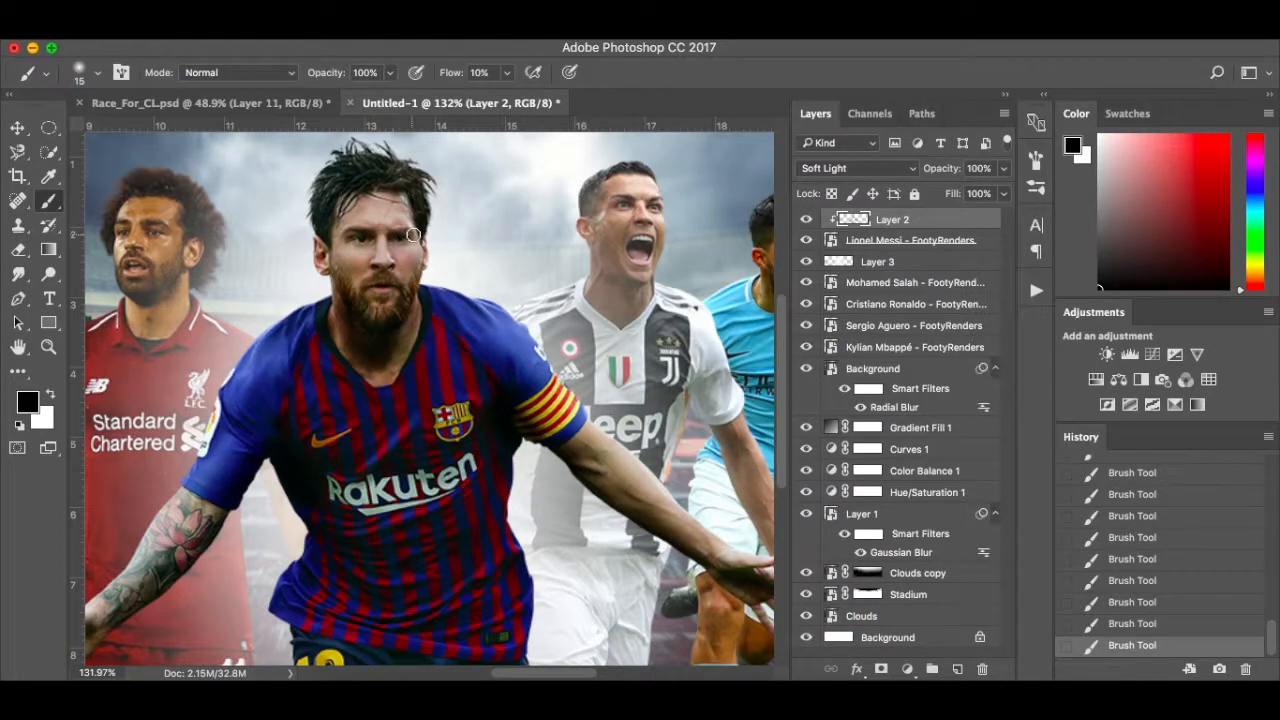
key(x)
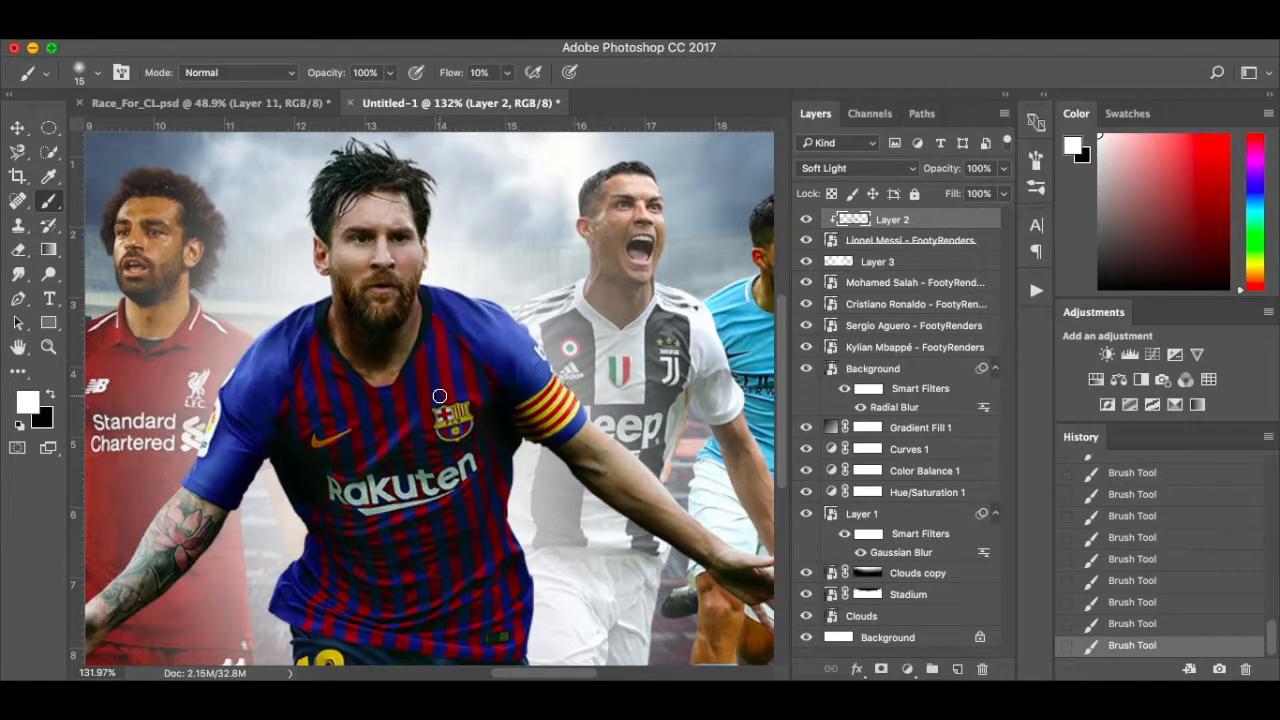
Add a new empty layer directly above the Sergio Aguero render.
key(super+0)
key(v)
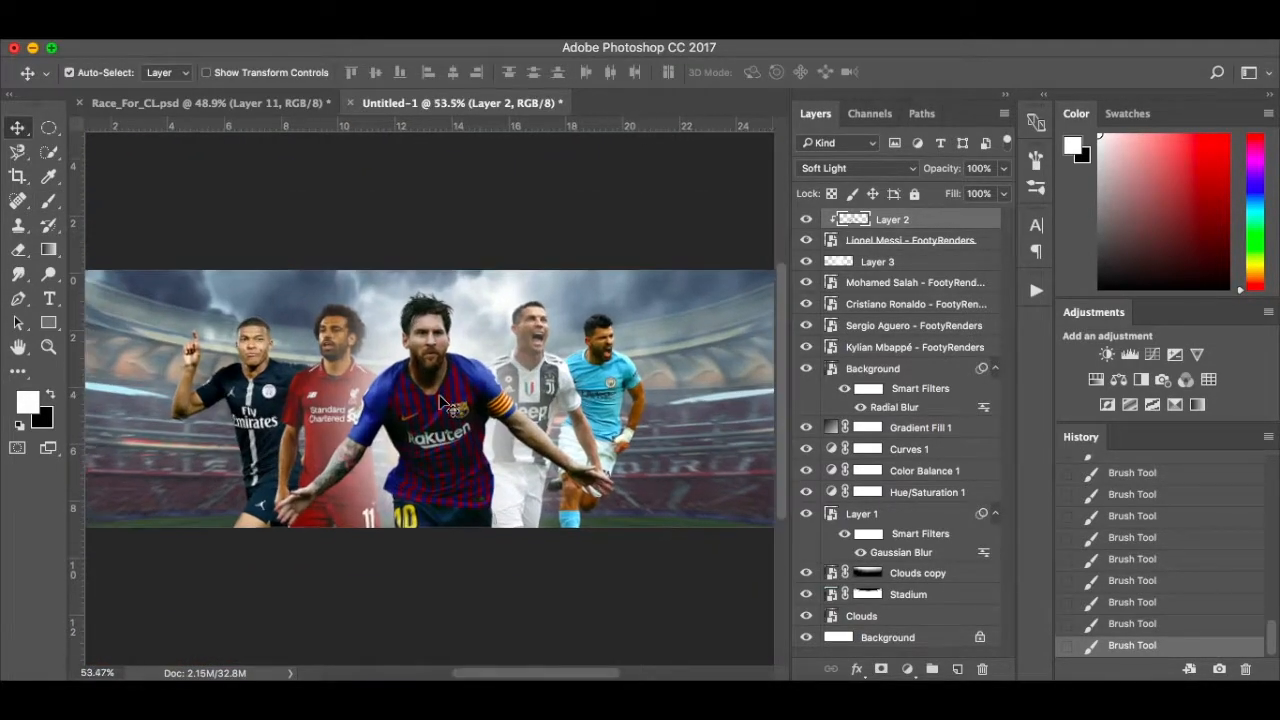
scroll(440, 400, up, 3)
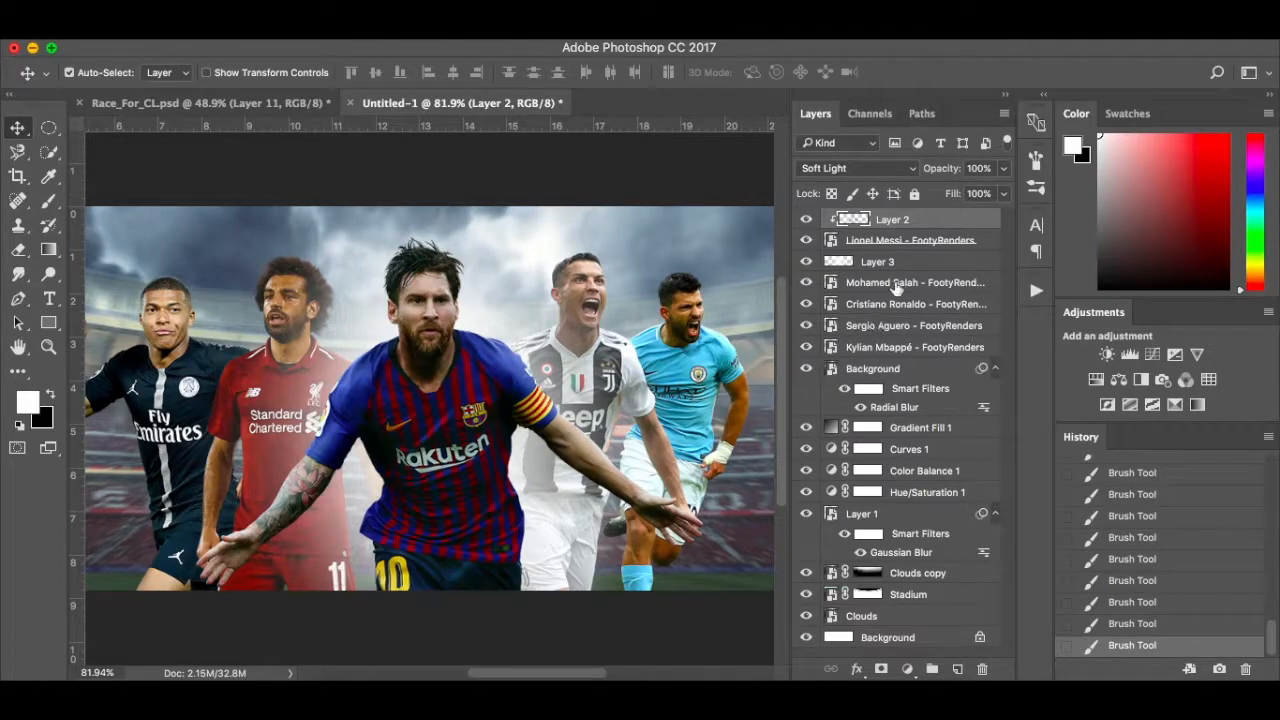
click(912, 327)
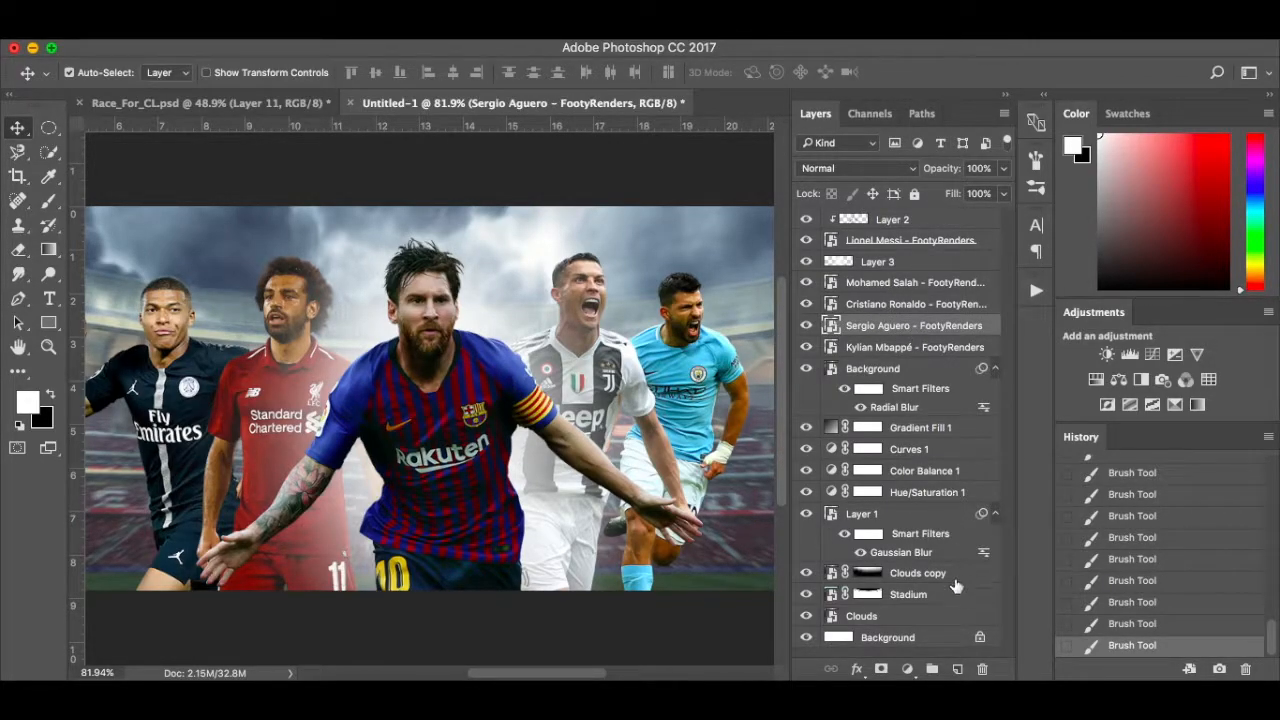
click(955, 665)
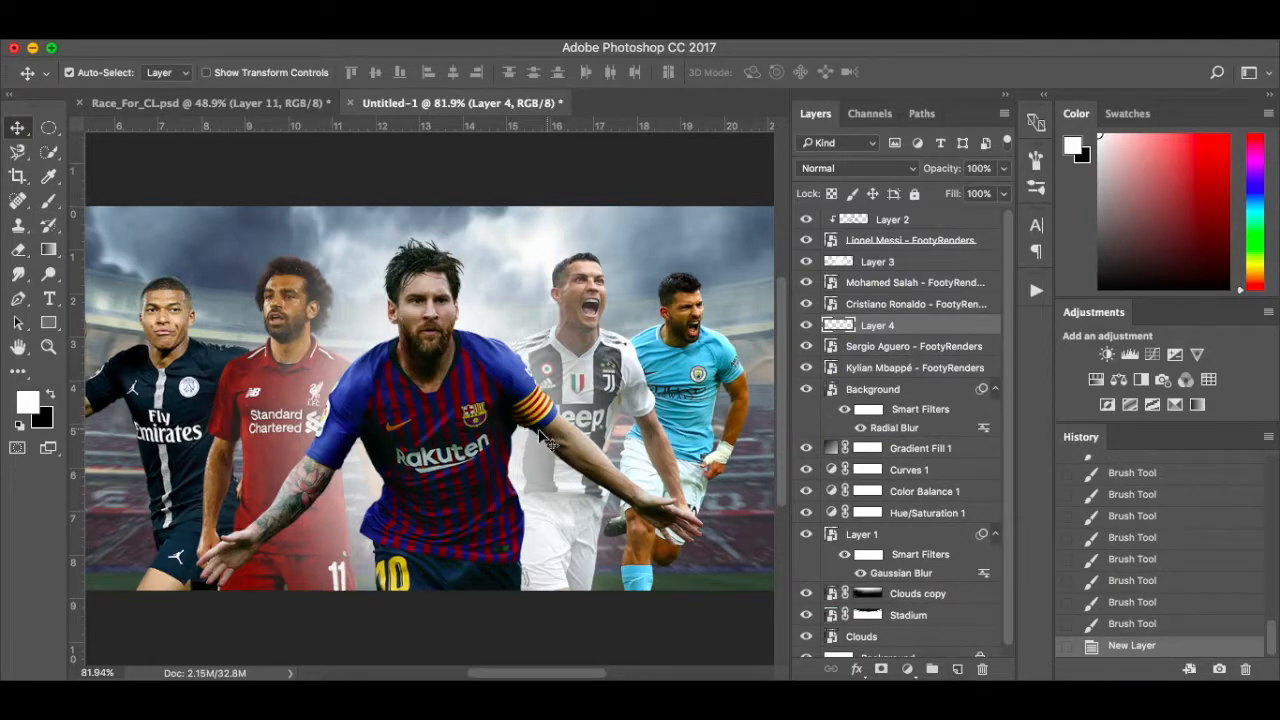
Enlarge the soft white brush to 200 px and dab haze on Layer 4 between Ronaldo and Aguero.
key(b)
key(bracketright)
key(bracketright)
key(bracketright)
key(bracketright)
key(bracketright)
key(bracketright)
key(bracketright)
key(bracketright)
key(bracketright)
key(bracketright)
key(bracketright)
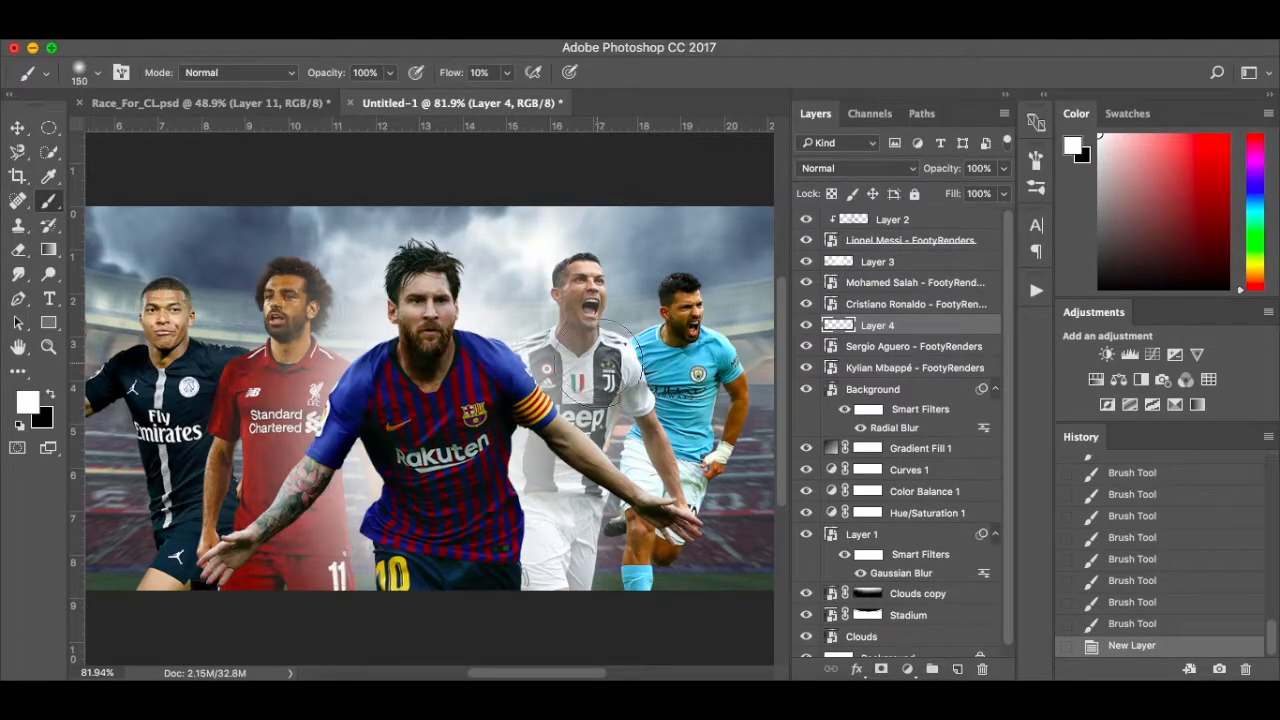
key(bracketright)
key(bracketright)
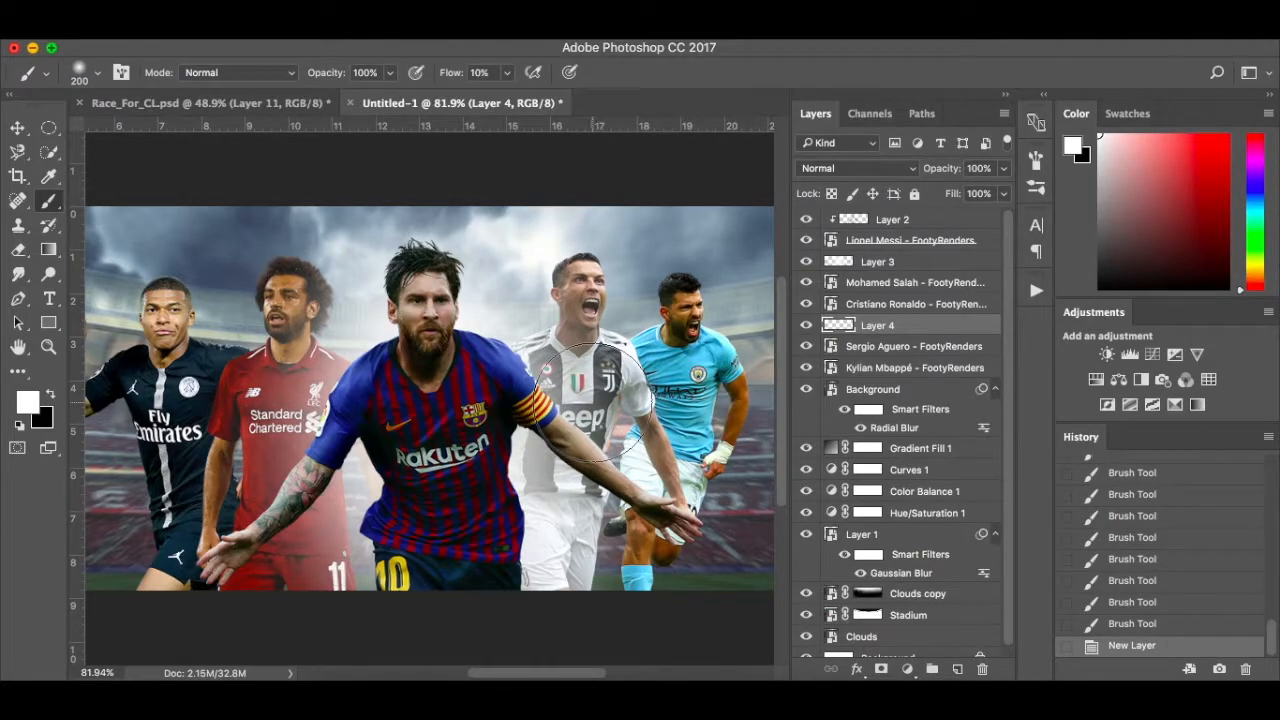
mouse_move(600, 356)
mouse_down()
mouse_move(603, 448)
mouse_move(602, 358)
mouse_up()
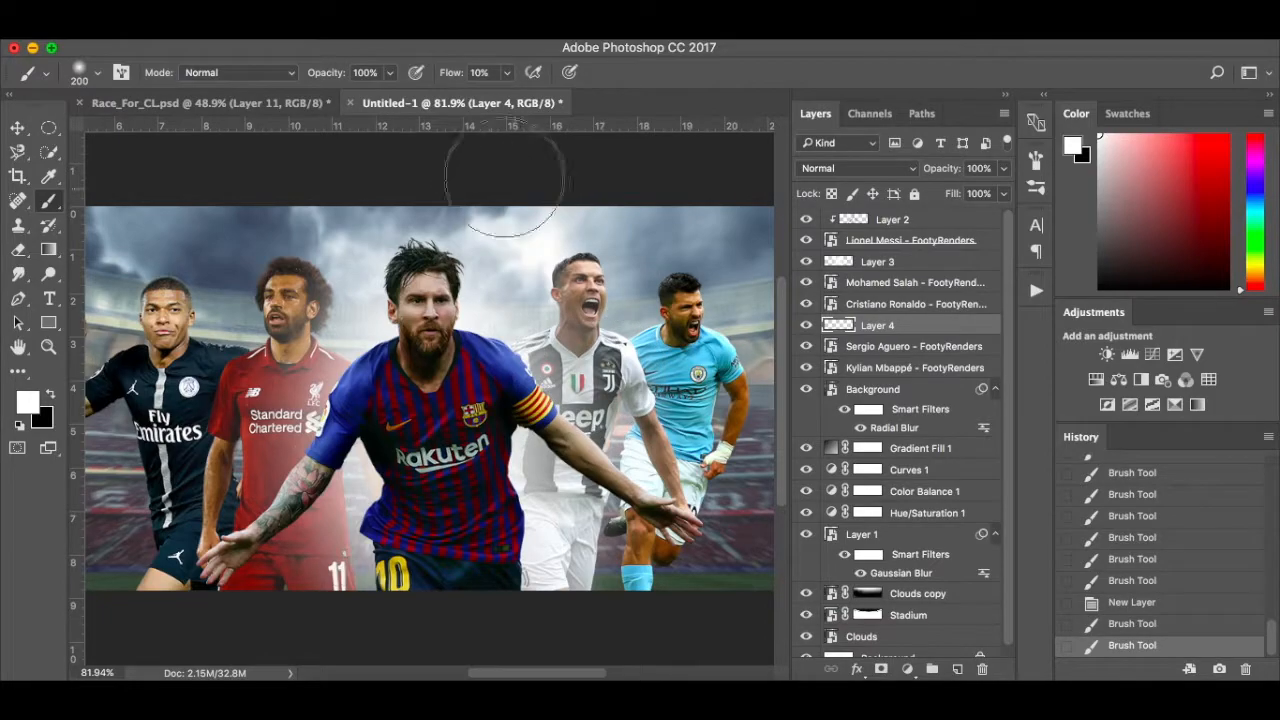
Raise the brush flow to 21% and build up the white haze over Aguero's inner side, from shoulder to legs.
click(507, 78)
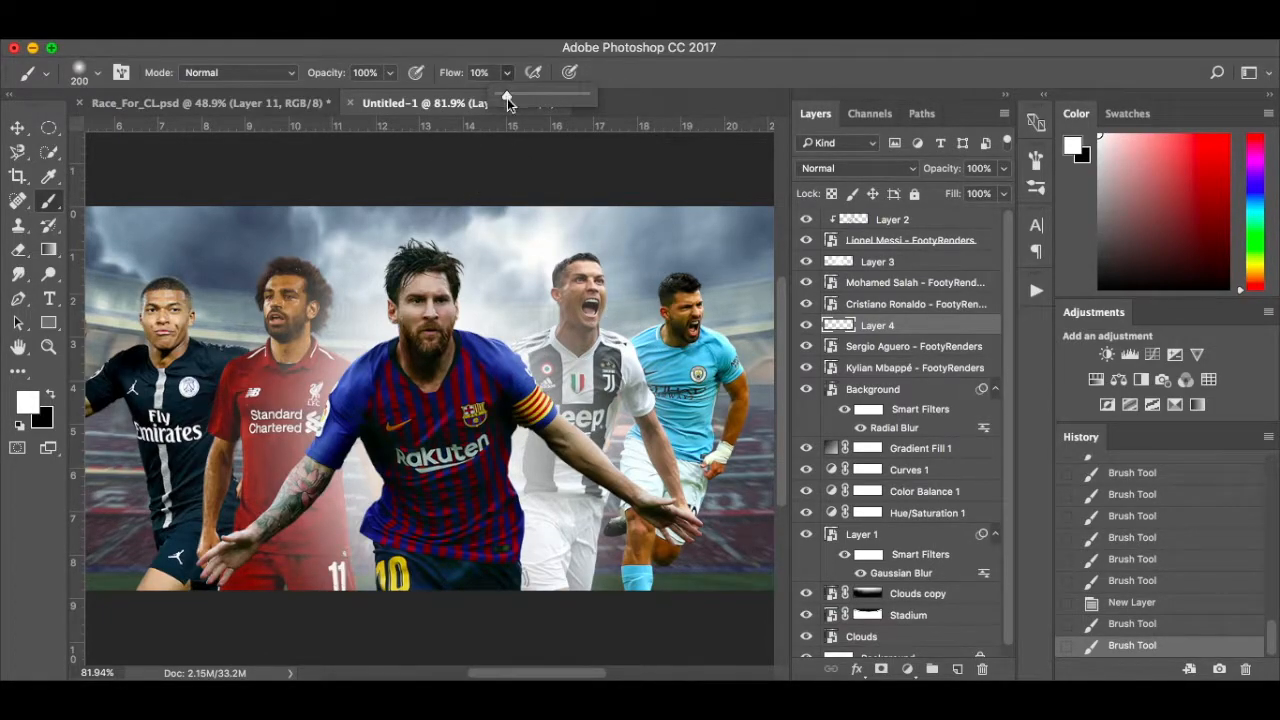
drag(514, 98, 516, 98)
drag(616, 358, 599, 561)
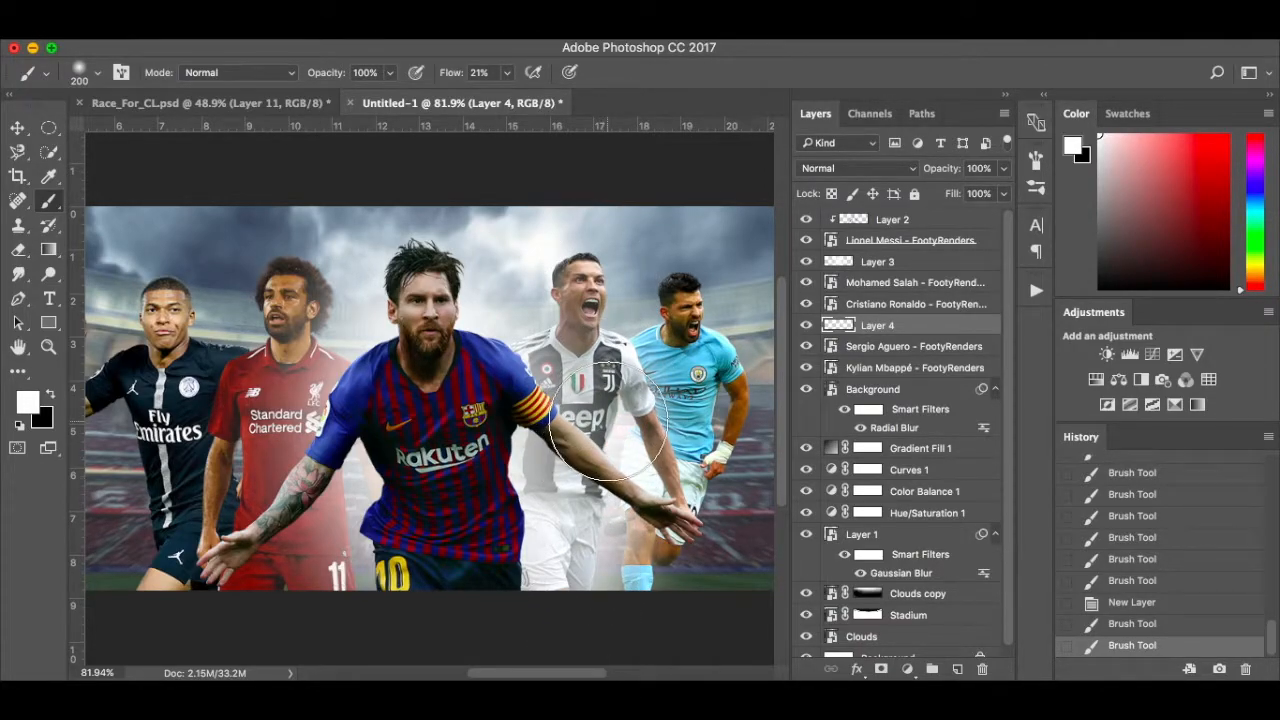
click(613, 334)
drag(603, 492, 591, 609)
click(620, 360)
click(618, 360)
click(617, 366)
click(618, 369)
drag(613, 488, 575, 560)
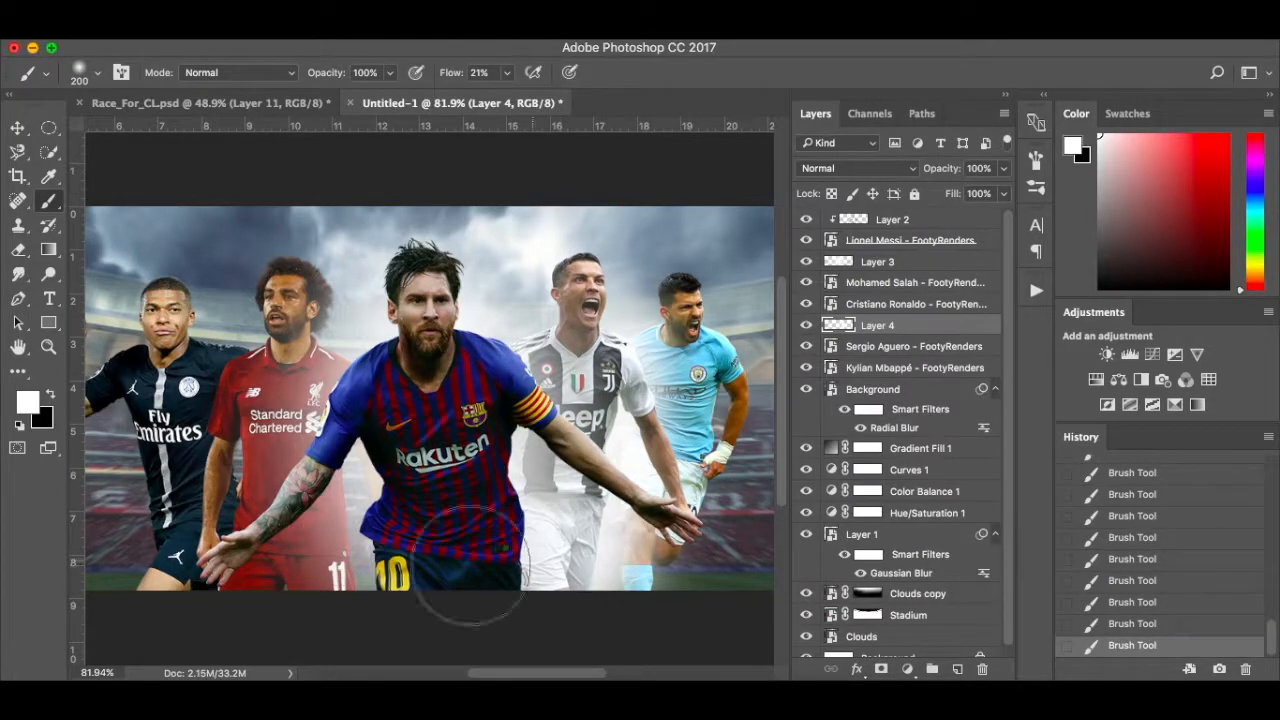
click(250, 562)
click(249, 561)
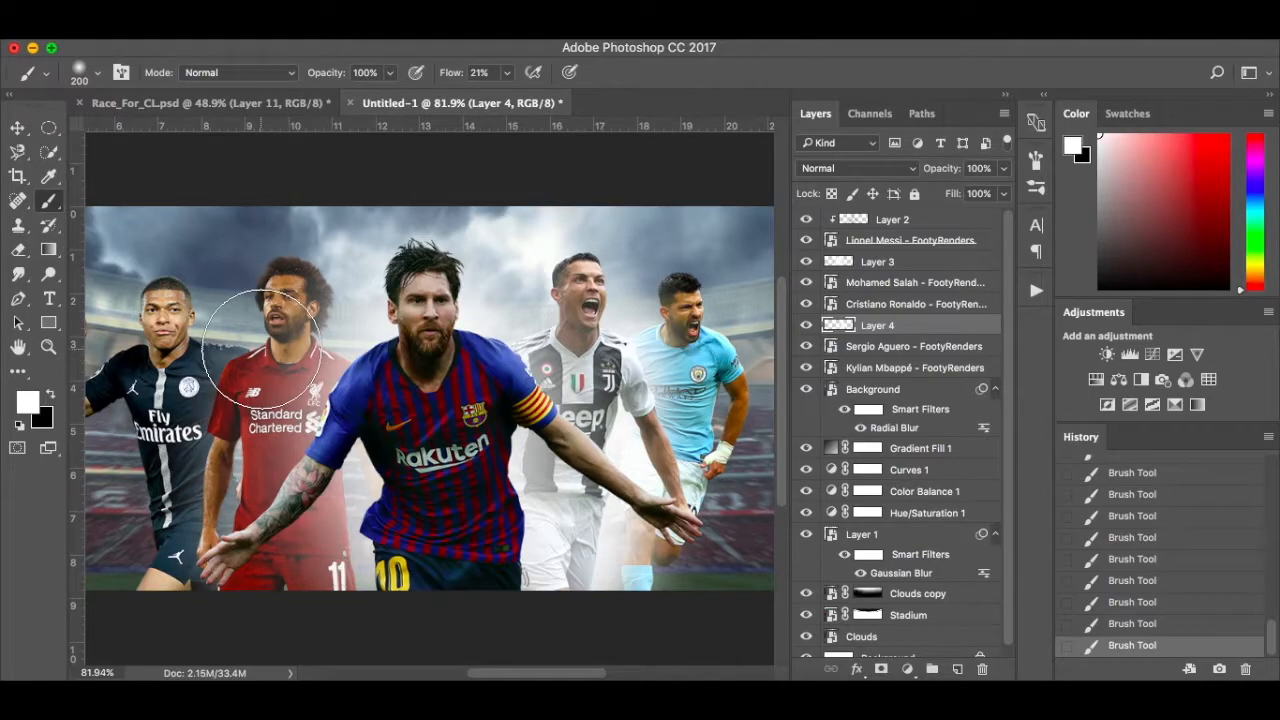
mouse_move(262, 302)
mouse_down()
mouse_move(228, 463)
mouse_move(234, 586)
mouse_move(262, 402)
mouse_up()
key(super+z)
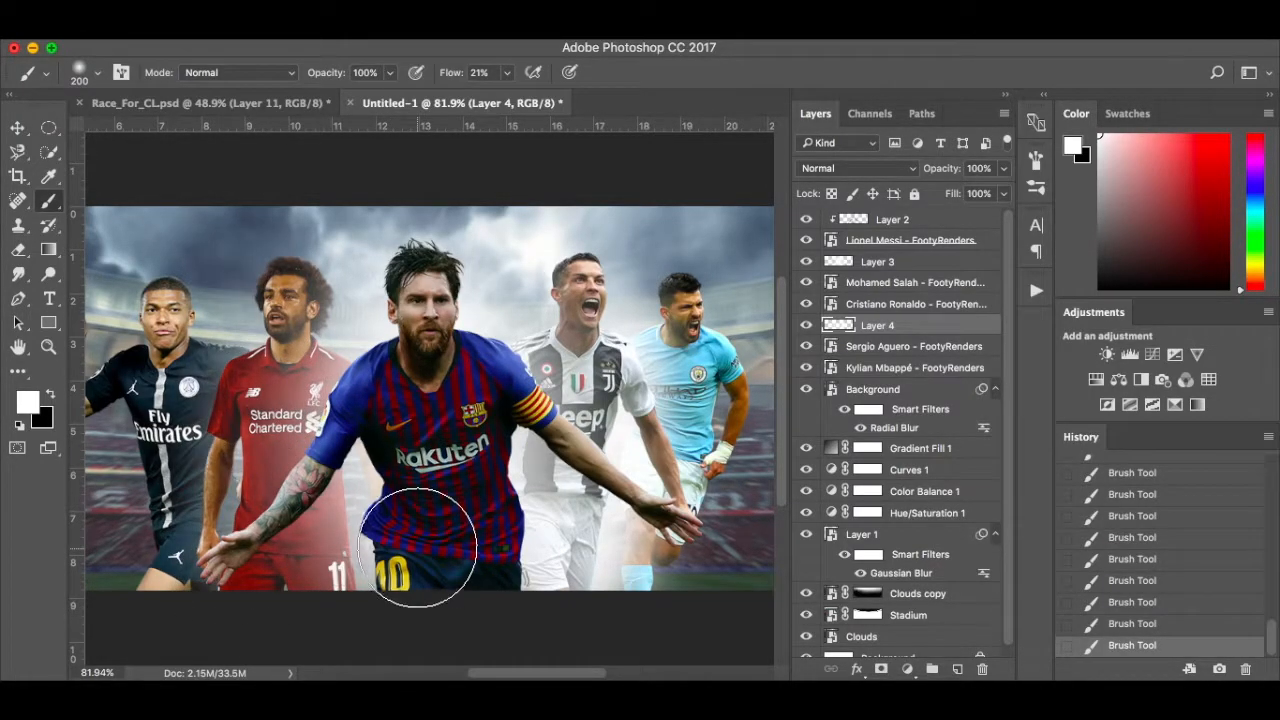
click(507, 74)
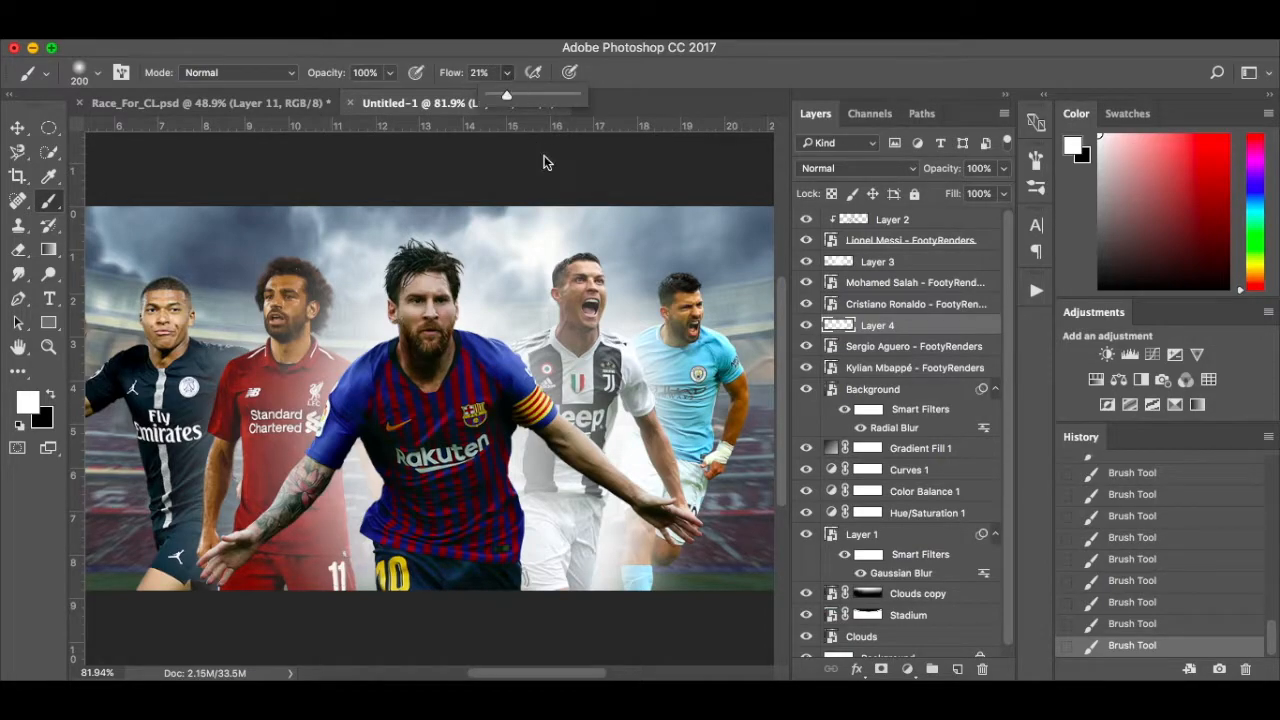
Replace the painted Layer 4 with a fresh empty layer above Sergio Aguero and dab white haze around Ronaldo's legs.
drag(885, 328, 982, 668)
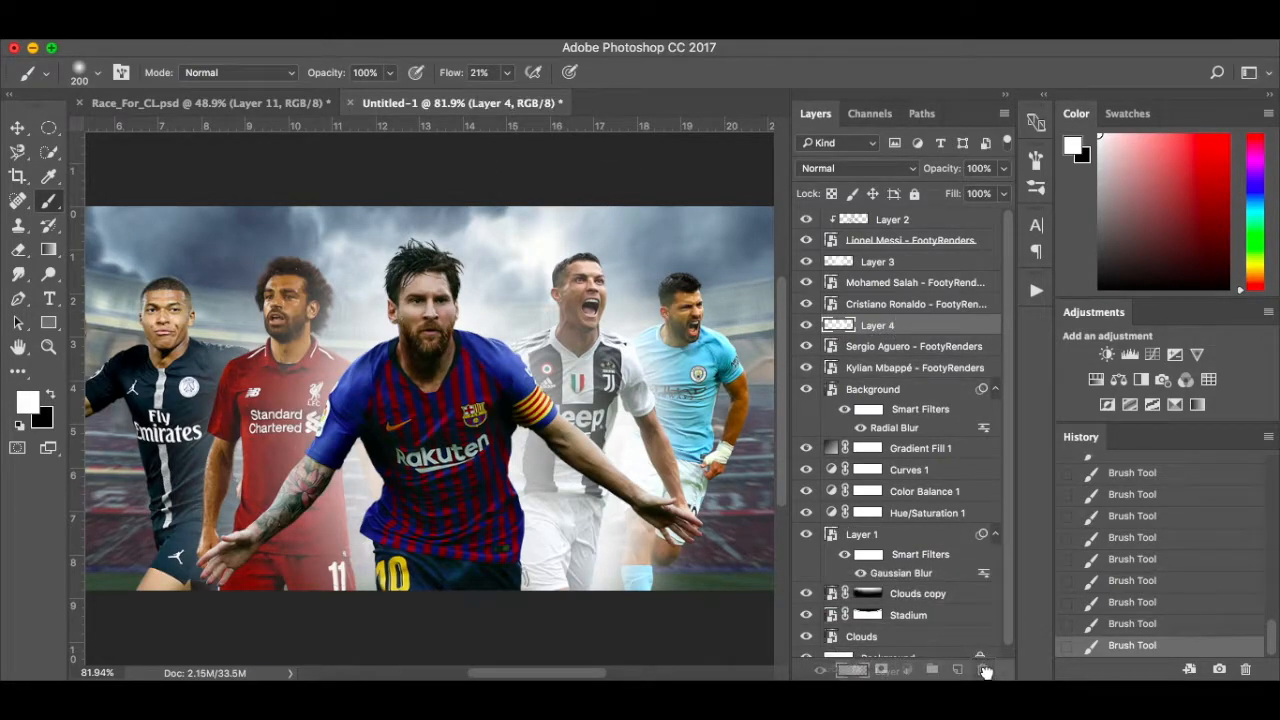
click(958, 668)
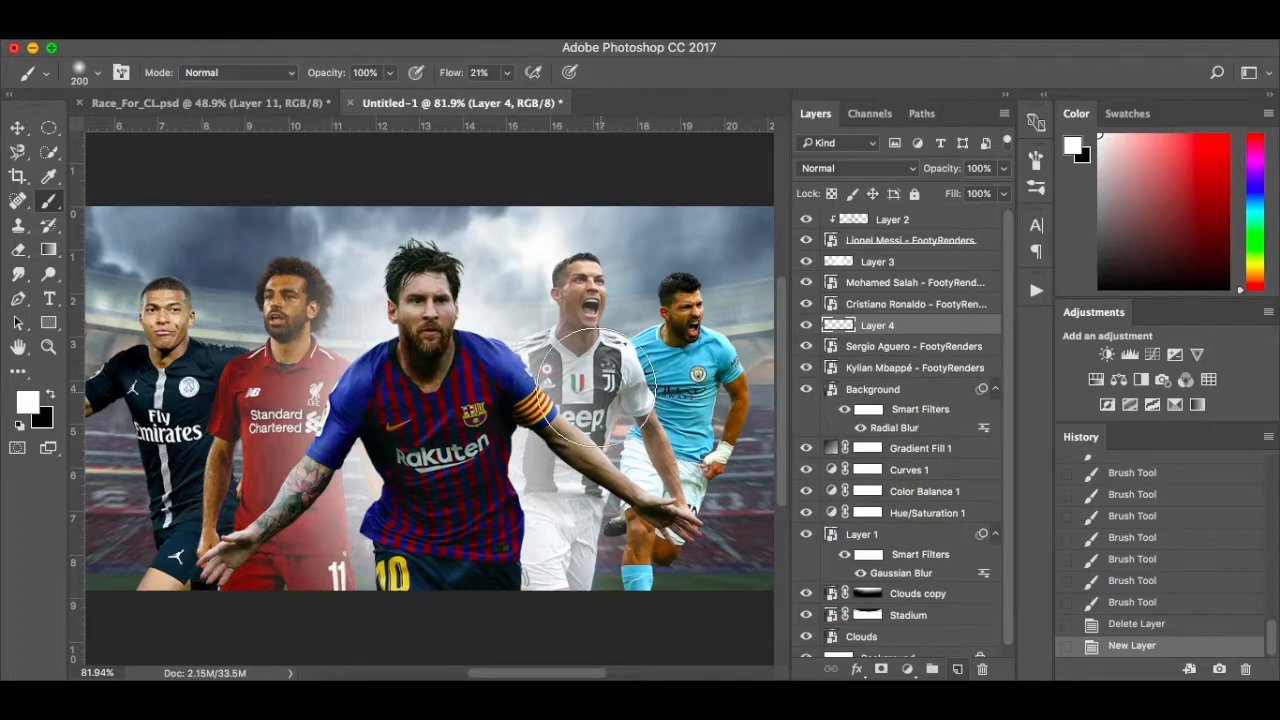
drag(587, 608, 560, 565)
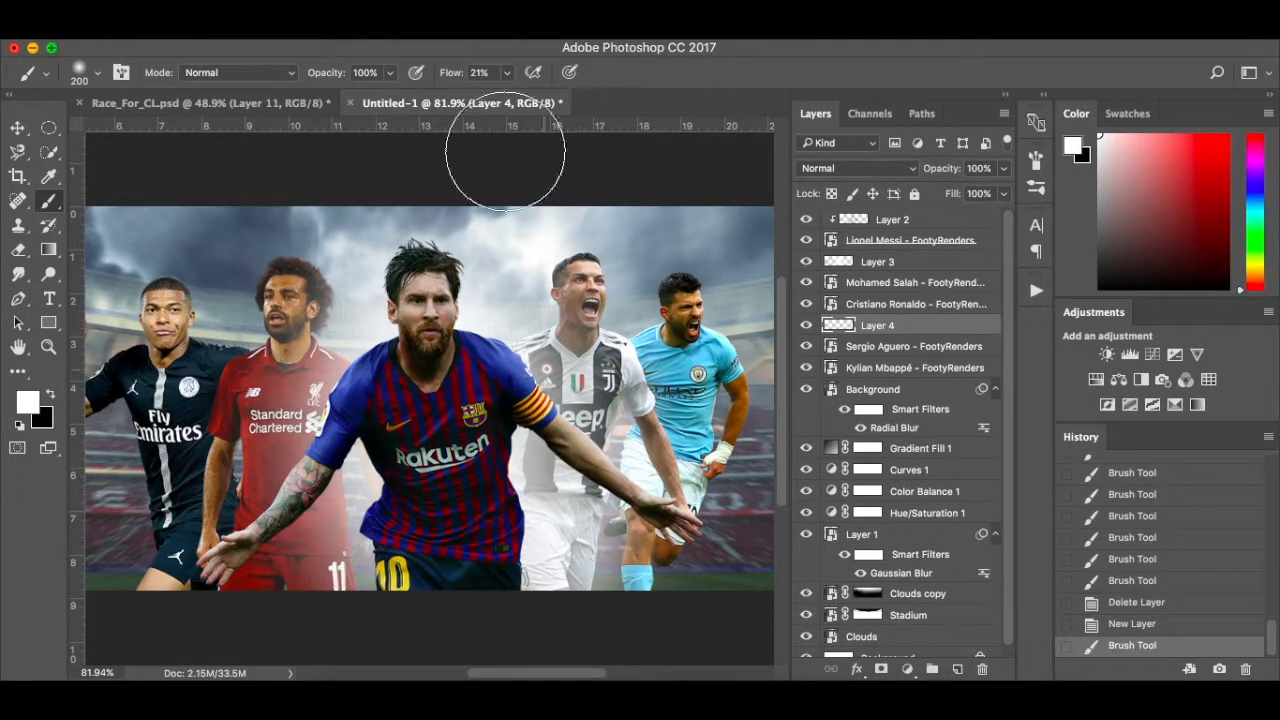
Lower the brush flow to 16% and paint white haze between Ronaldo and Aguero and between Mbappé and Salah.
drag(506, 76, 503, 76)
drag(610, 351, 592, 612)
mouse_move(247, 366)
mouse_down()
mouse_move(235, 355)
mouse_move(268, 607)
mouse_move(252, 323)
mouse_move(268, 308)
mouse_move(249, 651)
mouse_move(305, 641)
mouse_up()
mouse_move(334, 543)
mouse_down()
mouse_move(332, 560)
mouse_move(360, 375)
mouse_move(349, 330)
mouse_move(276, 342)
mouse_move(263, 315)
mouse_up()
drag(240, 395, 243, 643)
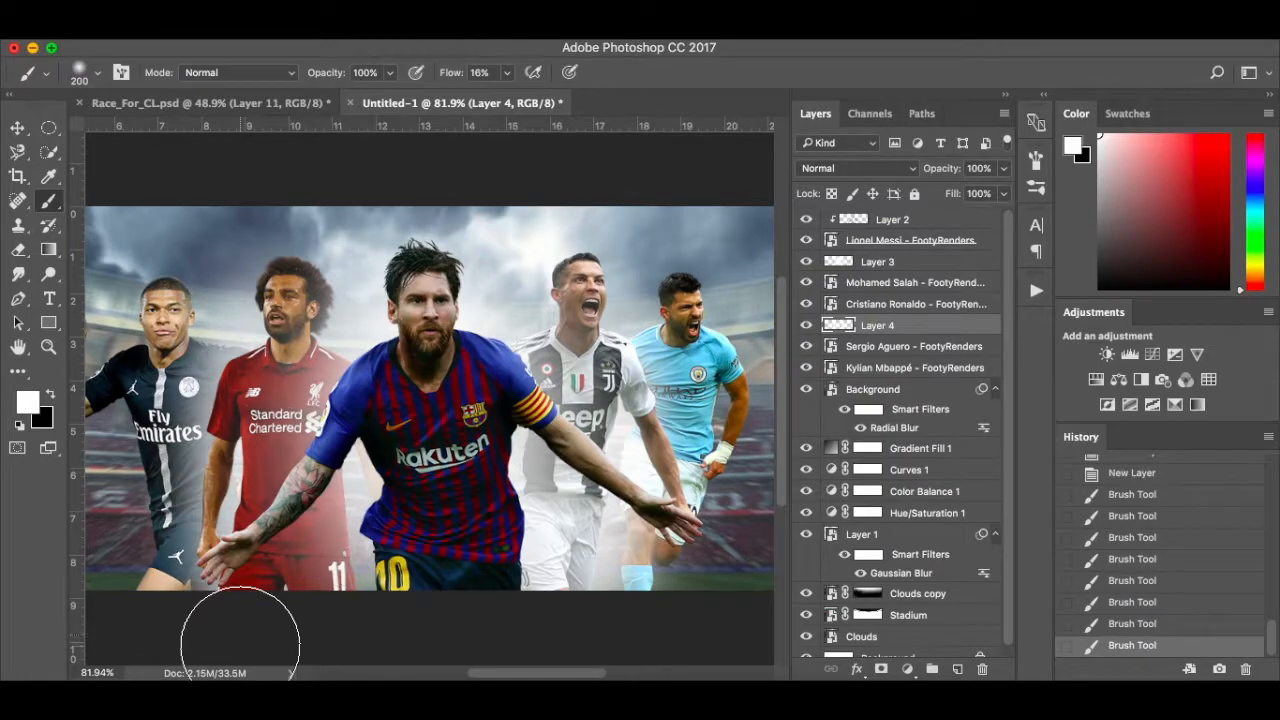
drag(632, 372, 613, 635)
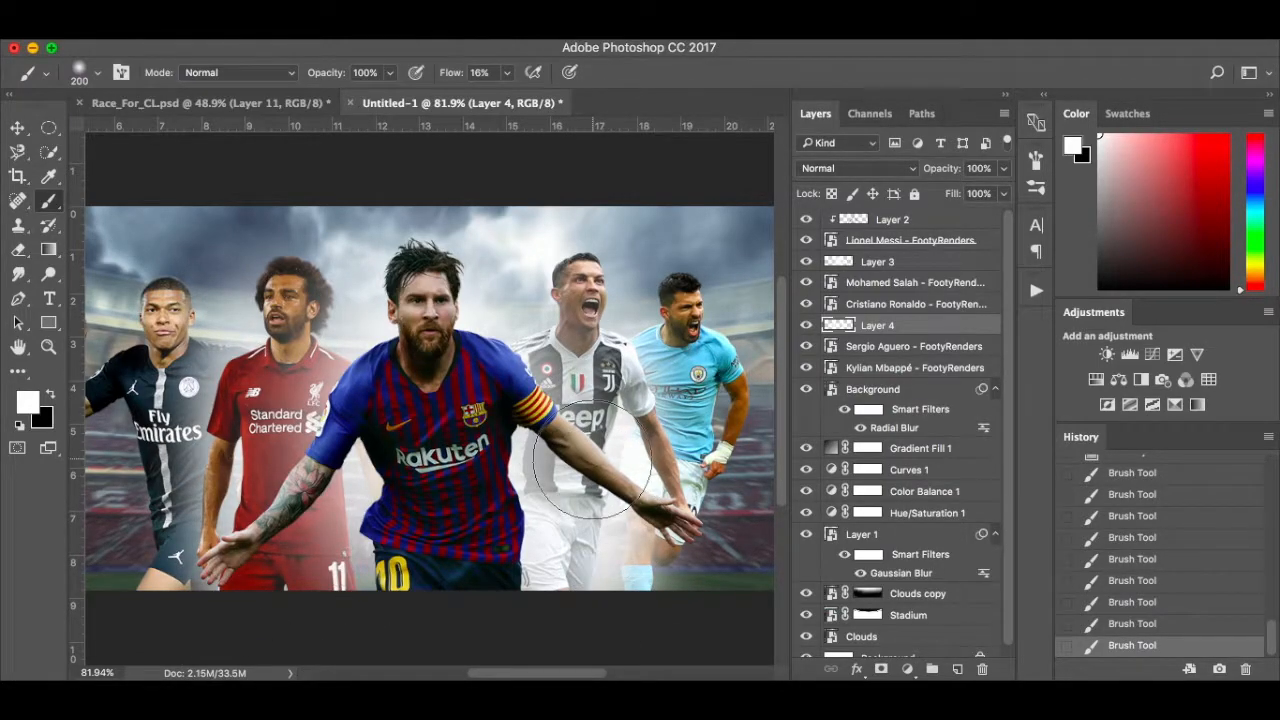
Add a new empty layer directly above the Background smart object, beneath all the player renders.
scroll(592, 457, down, 2)
scroll(592, 457, right, 2)
scroll(592, 457, down, 1)
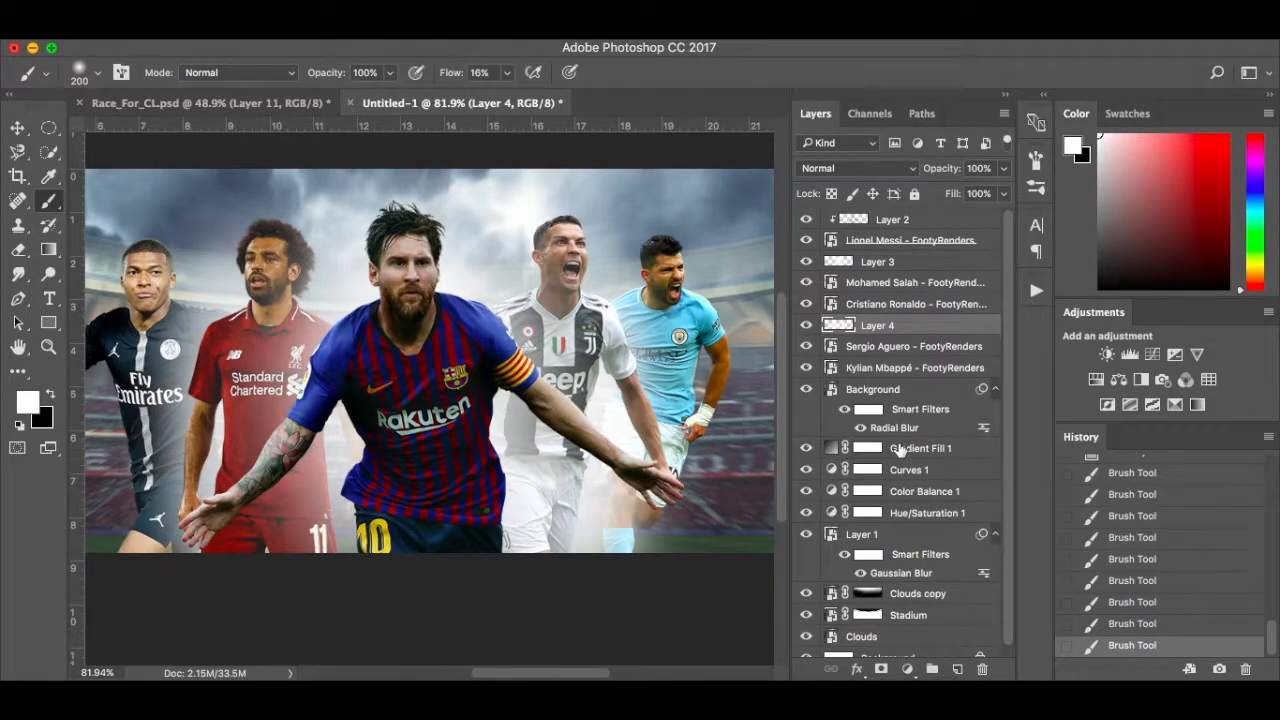
click(926, 395)
click(957, 669)
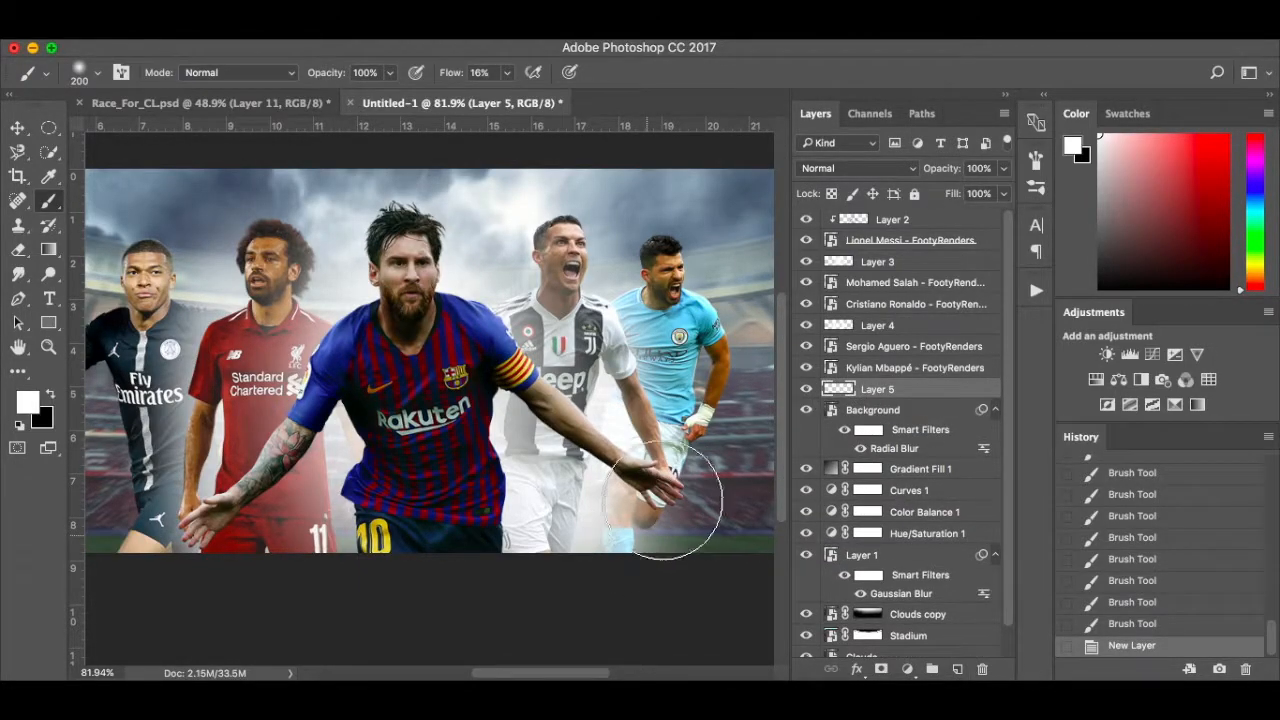
Paint soft white haze on Layer 5 behind Aguero's outer side and behind Mbappé's raised arm.
drag(708, 398, 697, 291)
mouse_move(708, 455)
mouse_down()
mouse_move(644, 583)
mouse_move(676, 431)
mouse_move(677, 313)
mouse_up()
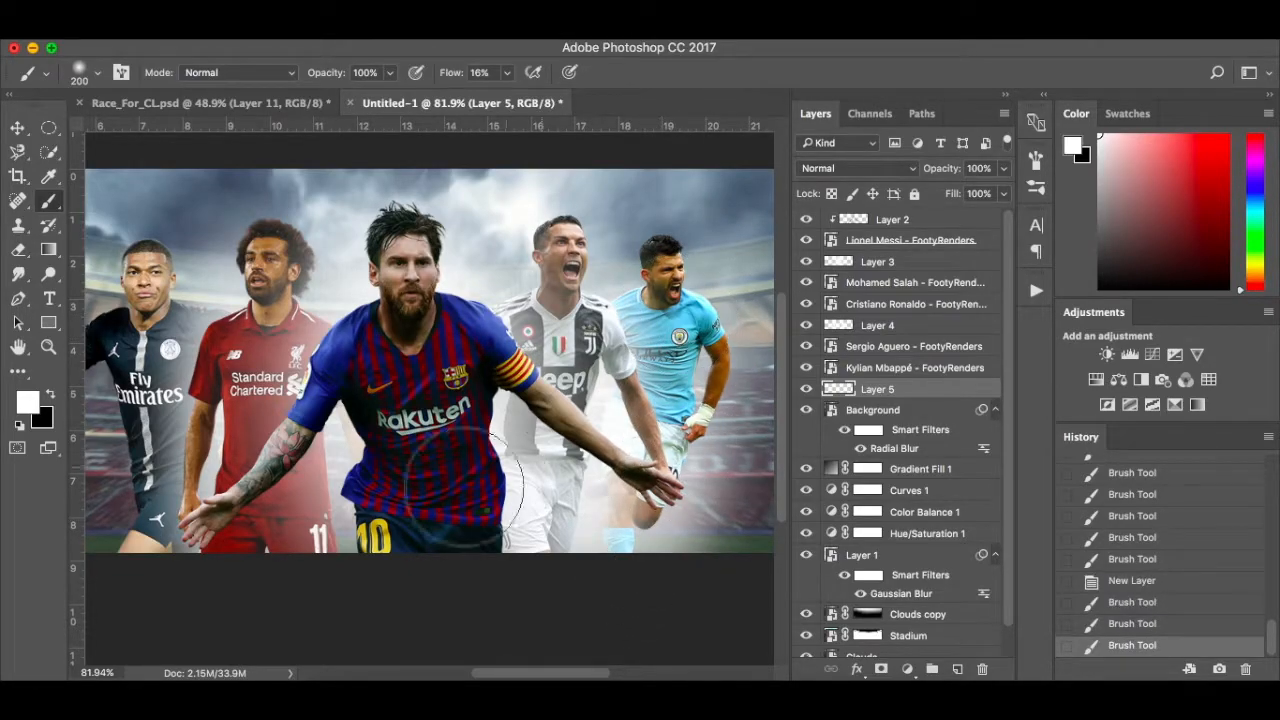
scroll(435, 496, left, 3)
scroll(435, 496, left, 1)
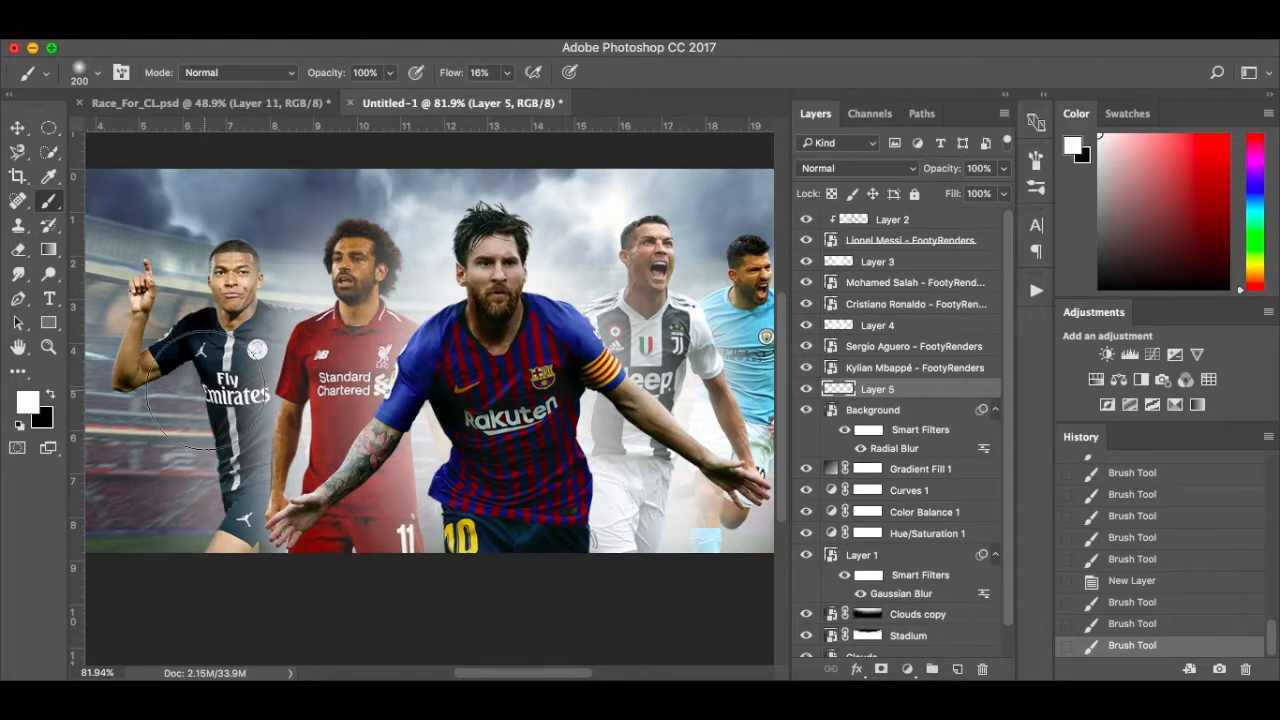
mouse_move(195, 290)
mouse_down()
mouse_move(182, 330)
mouse_move(206, 557)
mouse_move(213, 381)
mouse_move(271, 437)
mouse_move(208, 409)
mouse_up()
scroll(163, 409, left, 2)
scroll(163, 409, down, 5)
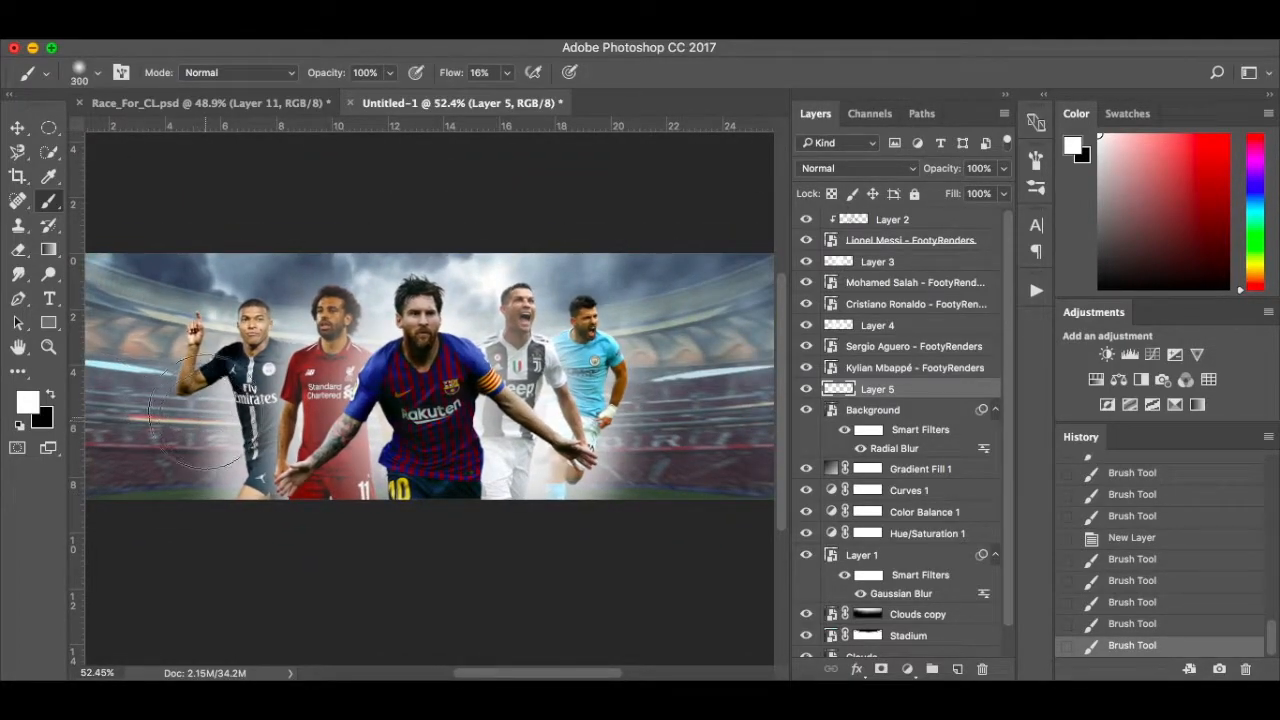
Enlarge the soft brush and dab wider white haze on Layer 5 over the stadium behind Mbappé.
key(bracketright)
key(bracketright)
key(bracketright)
key(bracketright)
click(224, 388)
click(224, 388)
click(224, 388)
key(bracketleft)
click(165, 383)
Set the brush to 300 px and dab white haze over the stands beside Aguero, finishing with the Move tool.
key(bracketright)
key(bracketright)
key(bracketleft)
key(bracketleft)
key(bracketleft)
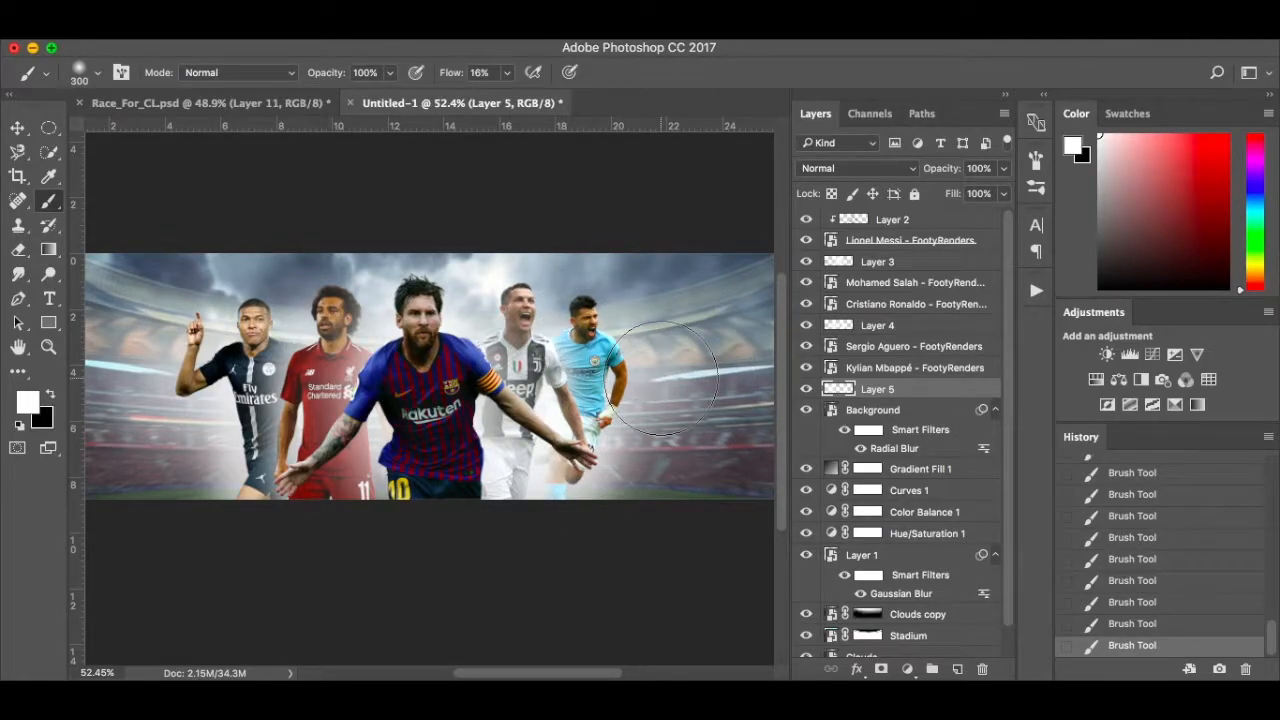
click(663, 397)
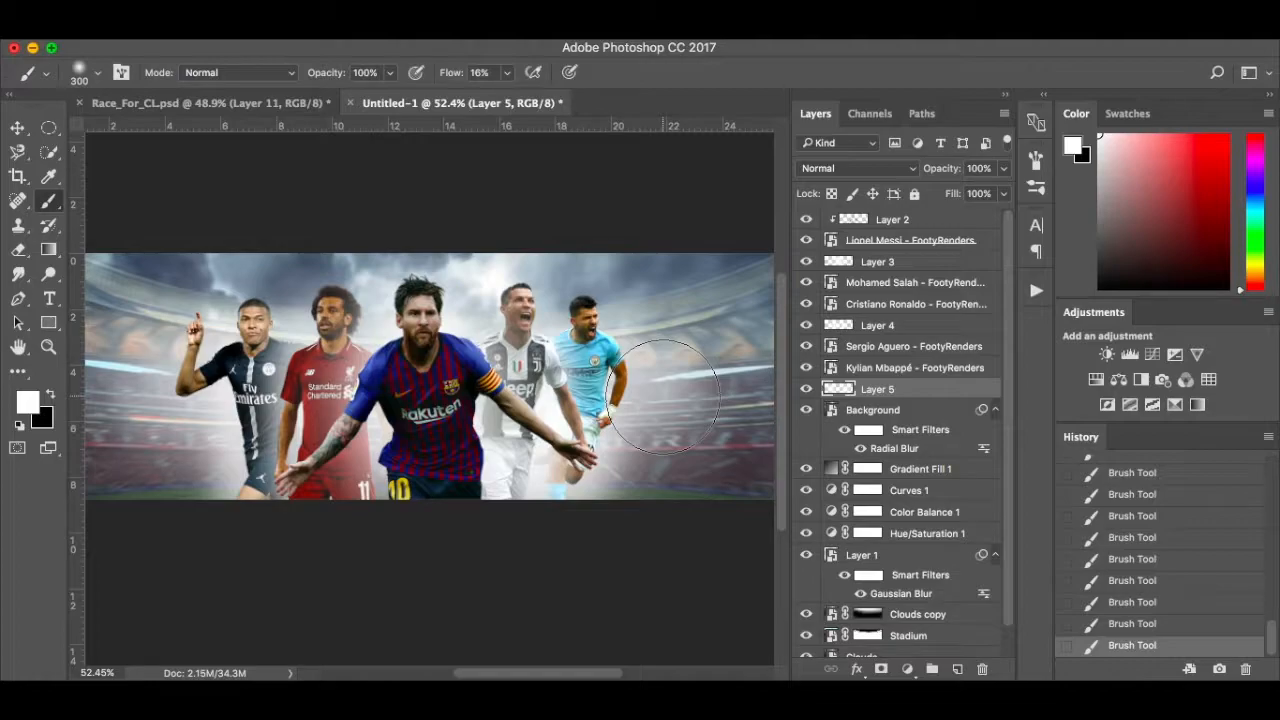
key(v)
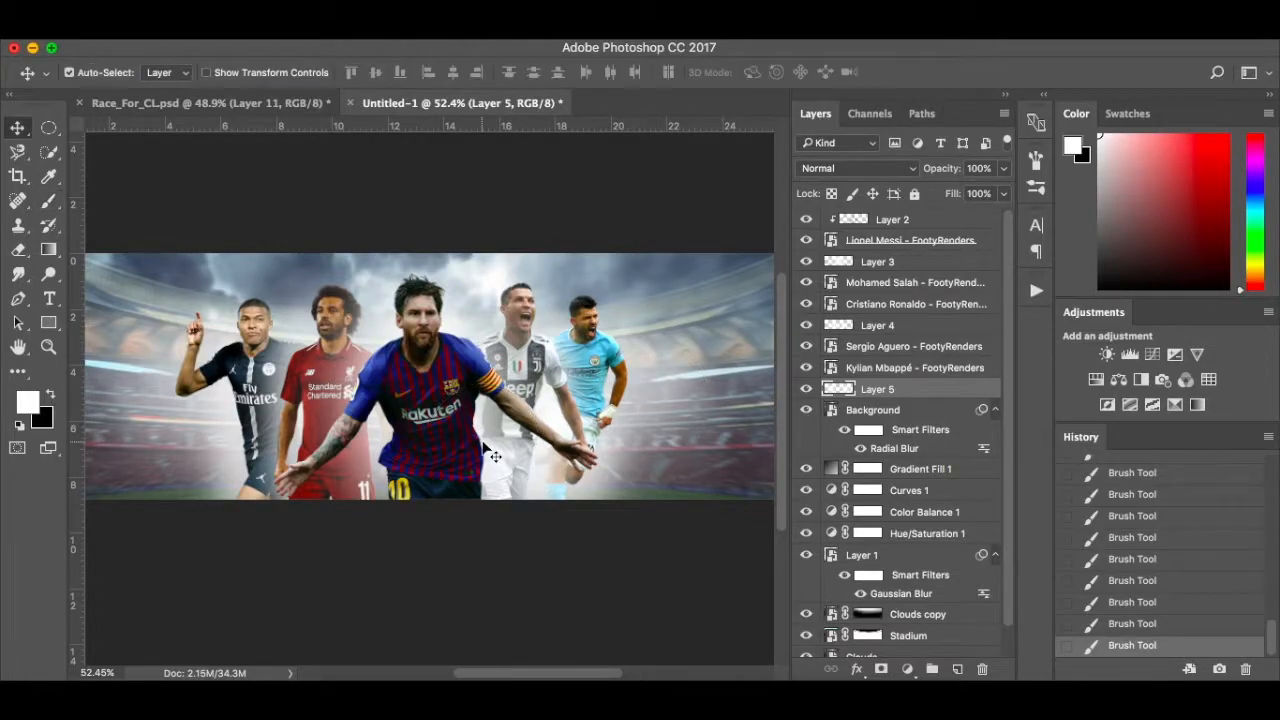
Add a new layer above the Mohamed Salah render and clip it to that render.
scroll(490, 454, up, 3)
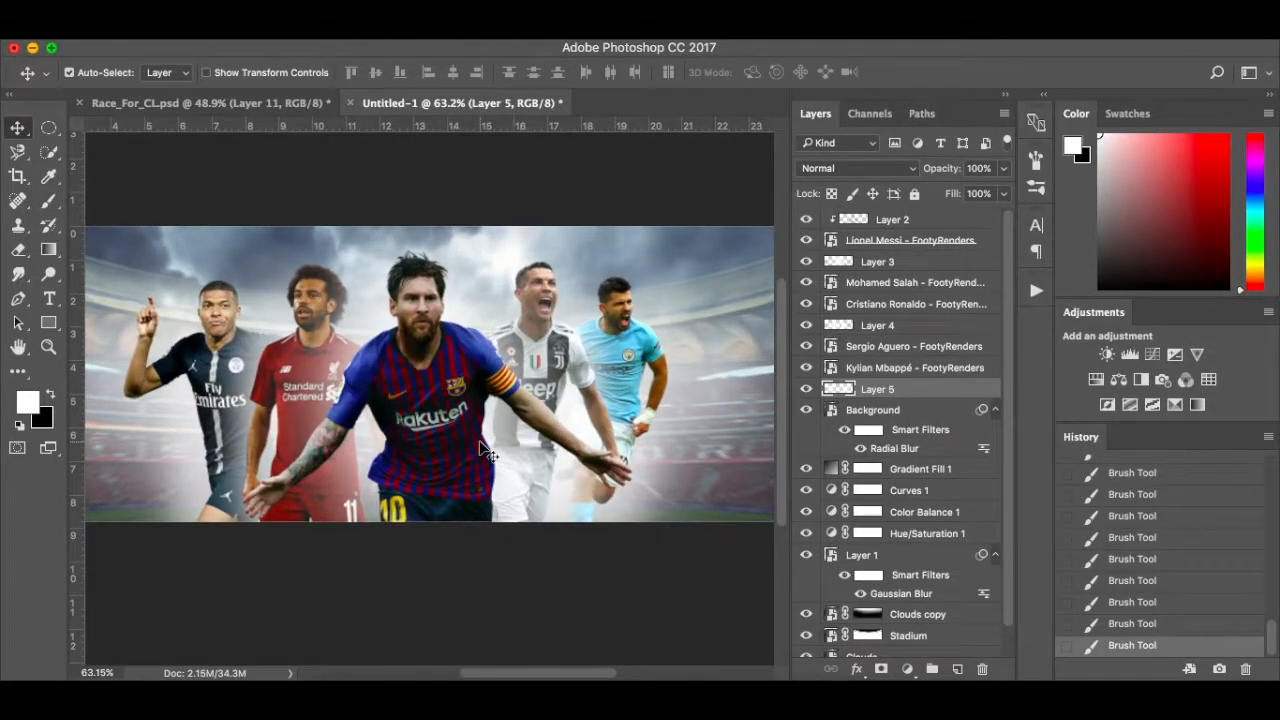
scroll(437, 437, left, 2)
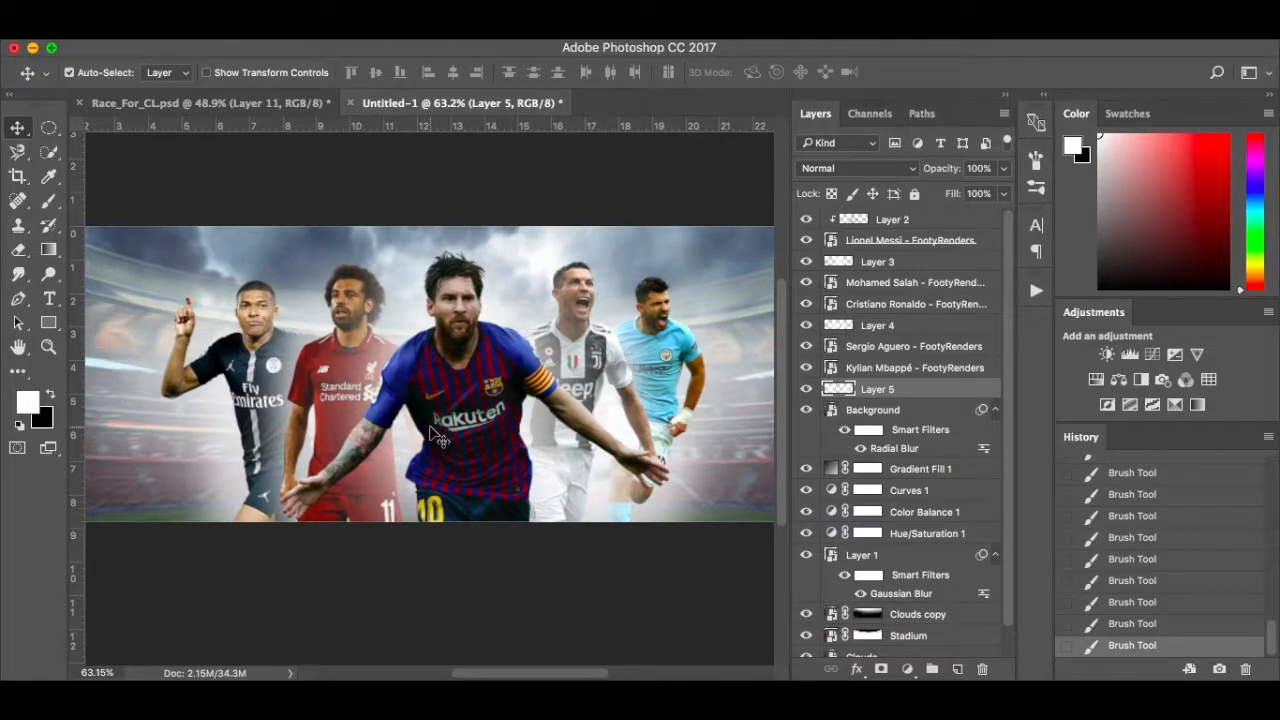
click(922, 283)
key(super+shift+alt+n)
alt+click(923, 292)
Shade Salah's body in black on Layer 6 with the soft brush at 5% flow.
key(b)
key(x)
click(507, 72)
drag(500, 95, 494, 97)
scroll(282, 375, up, 6)
drag(326, 425, 310, 525)
Shade Salah's neck and face in black, reducing the brush to 10 px for the facial details.
mouse_move(408, 280)
mouse_down()
mouse_move(390, 245)
mouse_move(393, 268)
mouse_up()
scroll(400, 240, up, 3)
right_click(381, 225)
key(Return)
click(389, 229)
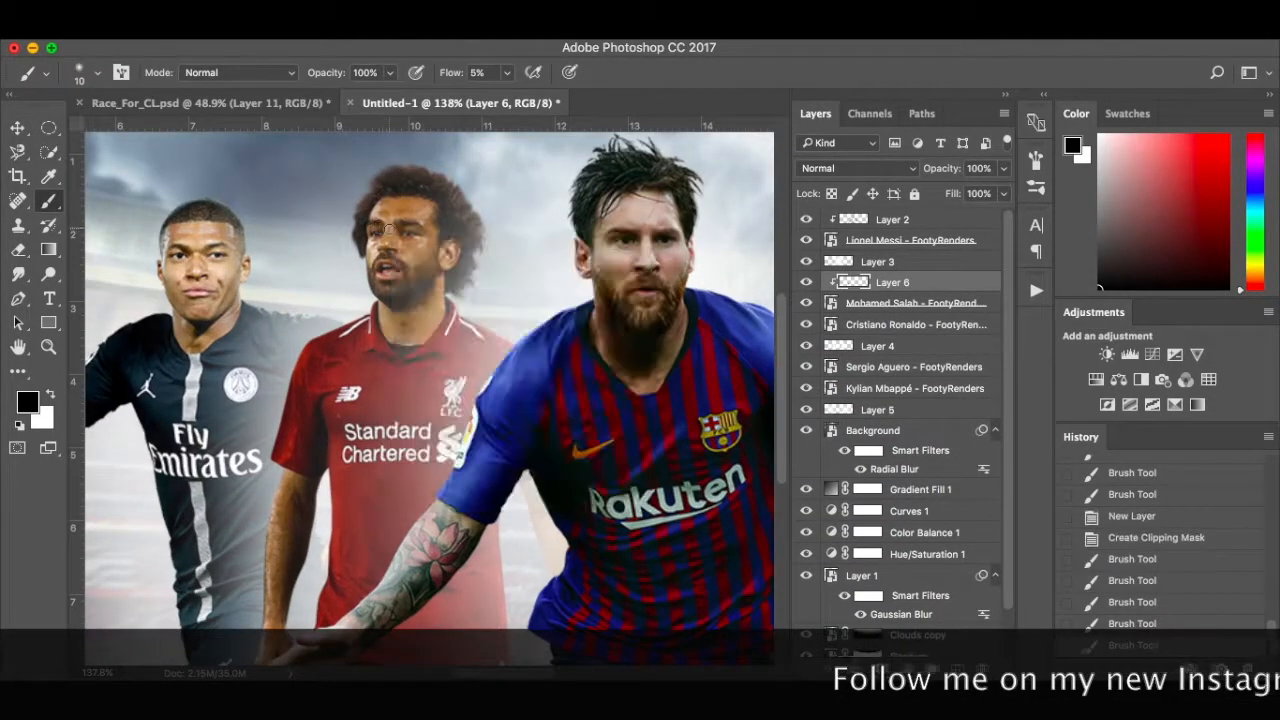
Prepare a 20 px white brush at 1% flow and set Layer 6 to Soft Light blending.
scroll(389, 229, down, 3)
key(bracketright)
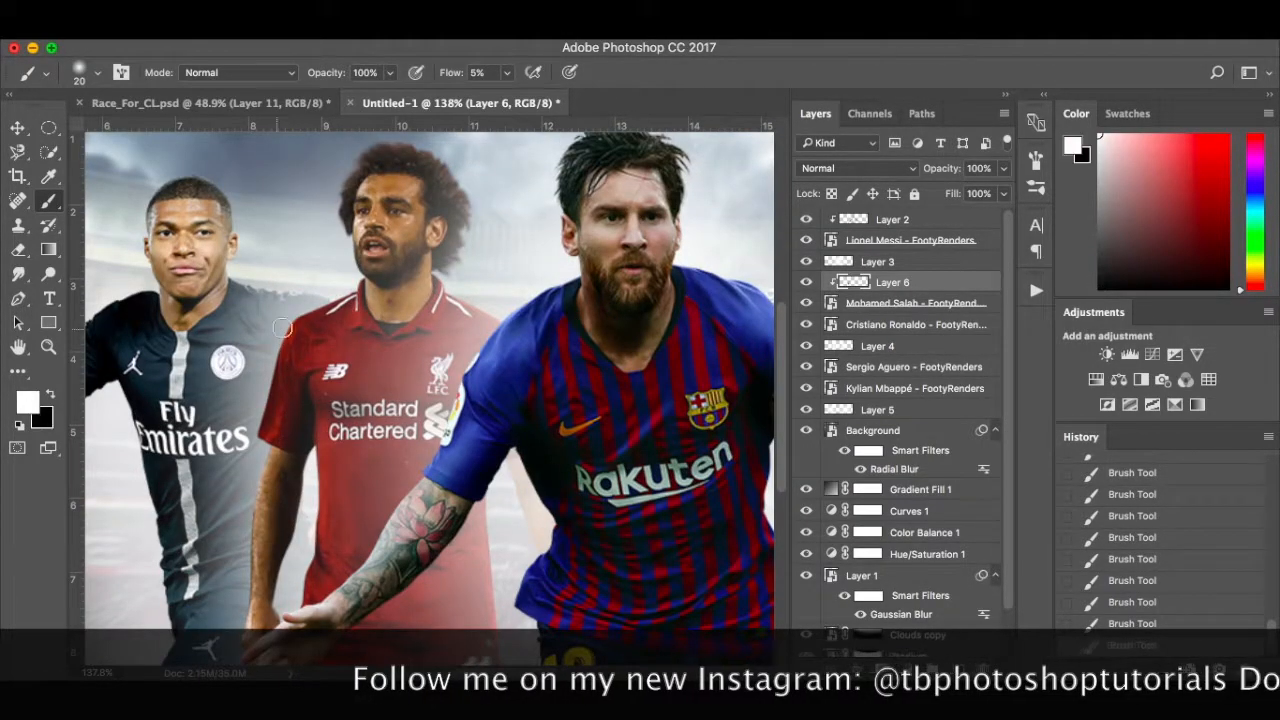
click(506, 72)
drag(508, 94, 503, 94)
click(856, 168)
click(840, 385)
Brush faint white highlights along Salah's arm and shoulder, and around his hair with a 15 px brush.
drag(257, 508, 342, 228)
click(345, 222)
key(bracketleft)
click(362, 200)
click(400, 190)
click(436, 205)
click(450, 222)
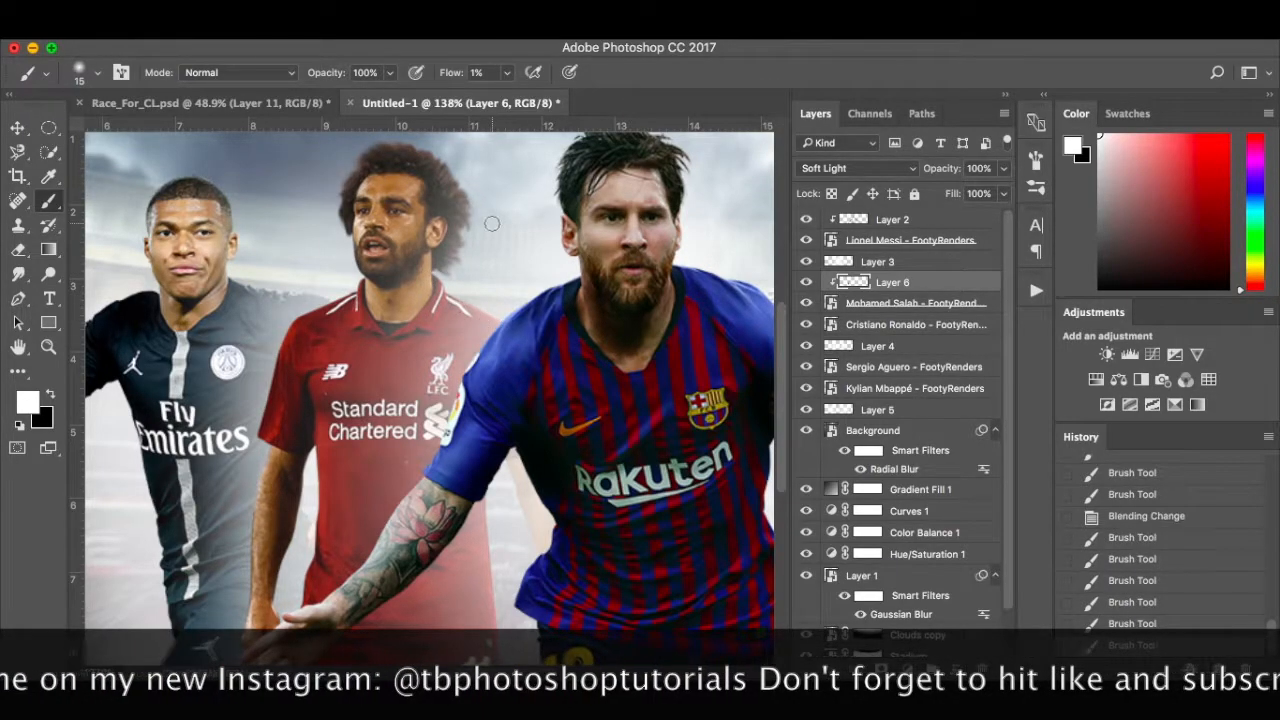
Switch the painting colour to black and shade Salah's forearm and lower body on Layer 6.
key(x)
click(286, 528)
scroll(411, 540, down, 3)
click(411, 560)
Add a new layer clipped to the Cristiano Ronaldo render and set it to Soft Light blending.
scroll(411, 540, right, 8)
click(930, 330)
key(super+shift+alt+n)
alt+click(930, 334)
click(856, 168)
click(862, 388)
Raise the brush flow to 8% and shade Ronaldo's sleeve and arm in black on Layer 7.
key(bracketright)
click(600, 380)
click(506, 72)
drag(501, 96, 506, 100)
mouse_move(585, 300)
mouse_down()
mouse_move(612, 406)
mouse_move(600, 340)
mouse_up()
click(600, 340)
click(590, 320)
scroll(540, 300, up, 3)
Shade Ronaldo's face in black, and darken his hair with the brush reduced to 8 px.
click(500, 260)
key(bracketleft)
key(bracketleft)
key(bracketleft)
key(bracketleft)
scroll(490, 230, up, 3)
click(477, 205)
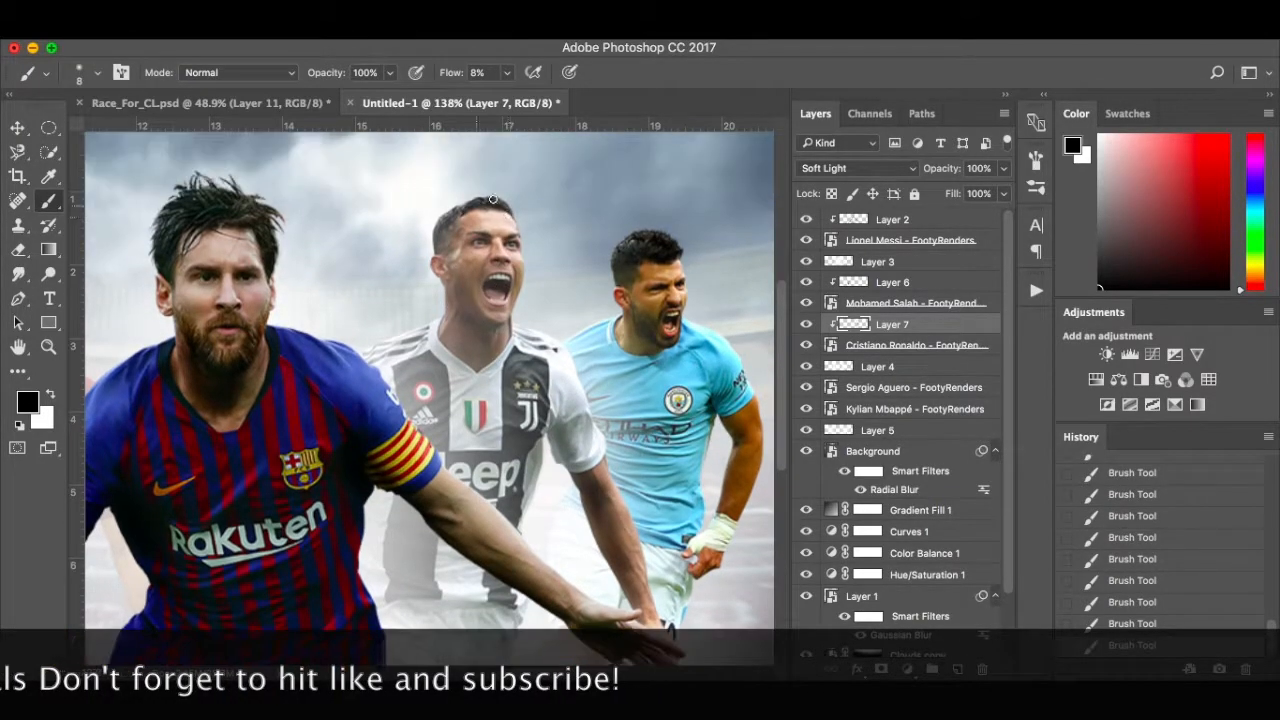
Enlarge the black brush to 15 px, and switch to a 35 px white brush for highlighting Ronaldo.
key(bracketright)
key(bracketright)
key(bracketright)
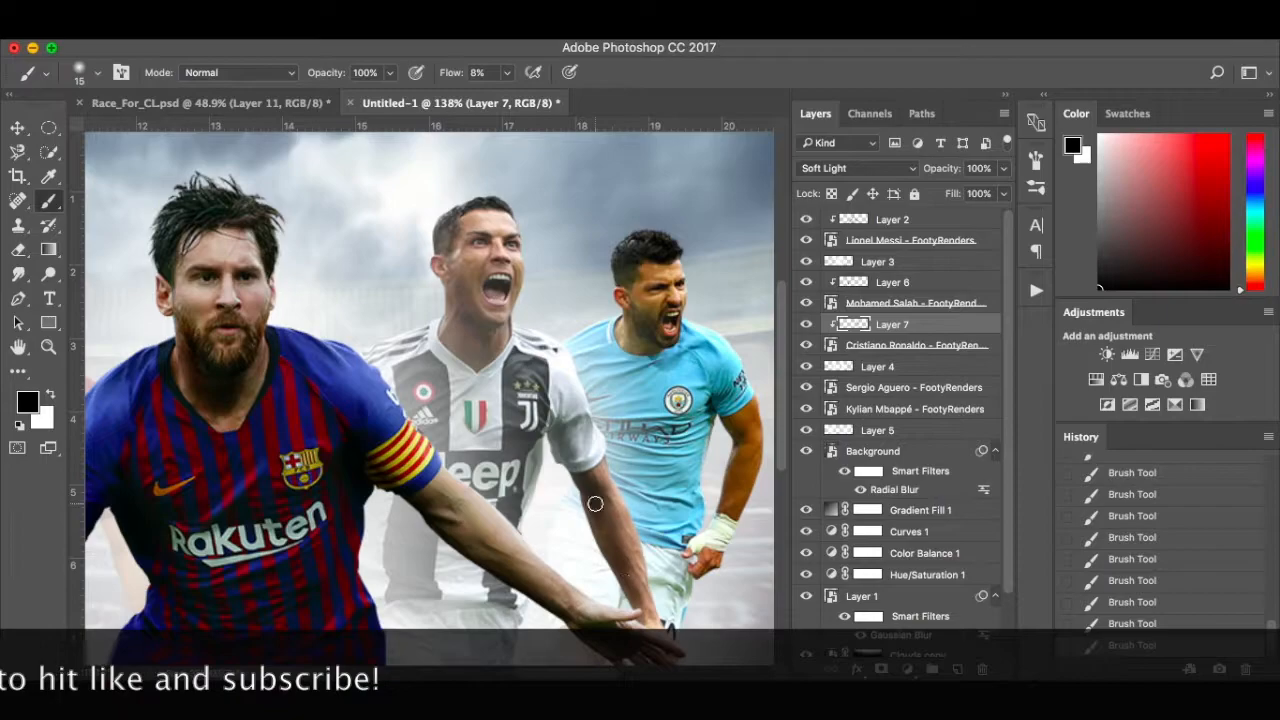
key(x)
key(bracketright)
key(bracketright)
key(bracketright)
key(bracketright)
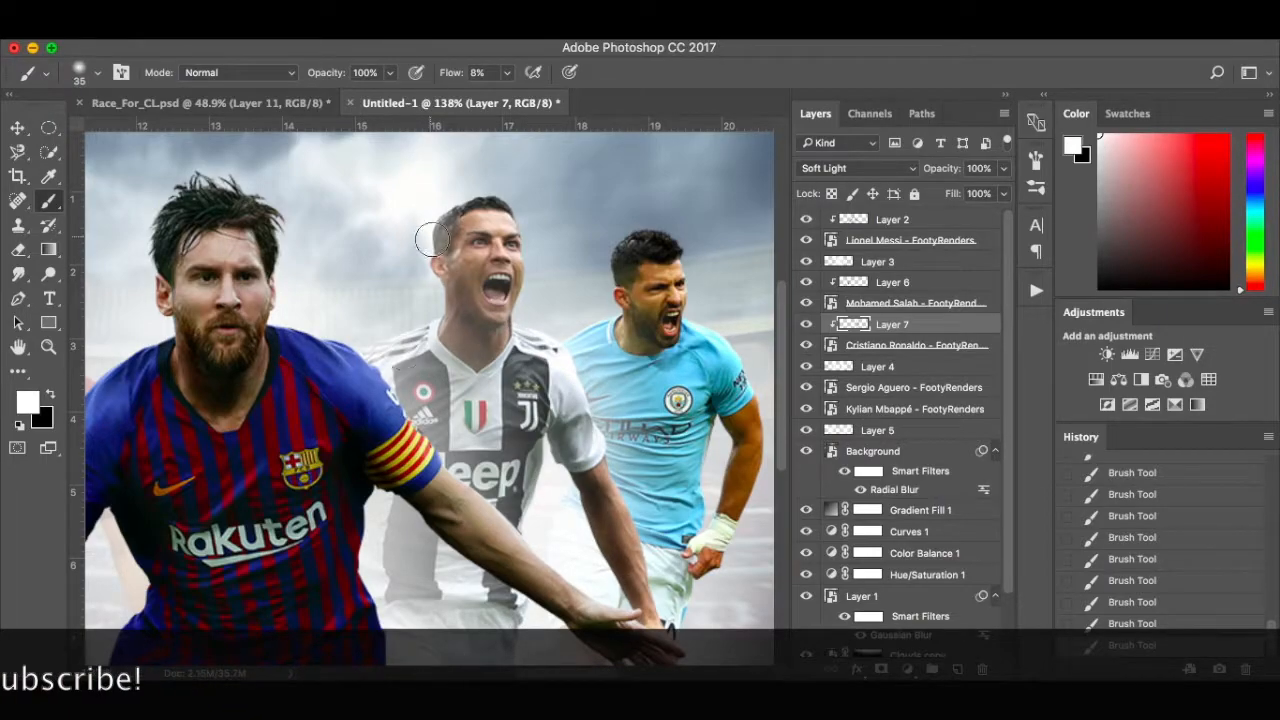
Select Layer 4 and paint more white haze on it with a much larger soft brush.
scroll(564, 254, down, 2)
scroll(376, 287, up, 2)
key(super+0)
scroll(585, 390, up, 5)
click(877, 366)
key(bracketright)
key(bracketright)
key(bracketright)
key(bracketright)
key(bracketright)
key(bracketright)
key(bracketright)
key(bracketright)
drag(467, 321, 467, 357)
Add a new layer above the Sergio Aguero render and clip it to that render.
click(926, 388)
key(super+shift+alt+n)
key(super+alt+g)
click(920, 324)
click(910, 366)
click(857, 168)
click(840, 373)
key(super+z)
Set Layer 8 to Soft Light blending and shade across Aguero's body in black.
click(928, 390)
click(857, 168)
click(840, 386)
key(x)
mouse_move(640, 365)
mouse_down()
mouse_move(628, 405)
mouse_move(567, 382)
mouse_up()
Reduce the brush size in stages and shade smaller details of Aguero in black on Layer 8.
key(bracketleft)
key(bracketleft)
key(bracketleft)
key(bracketleft)
key(bracketleft)
key(bracketleft)
key(bracketleft)
key(bracketleft)
mouse_move(562, 304)
mouse_down()
mouse_move(588, 316)
mouse_move(566, 322)
mouse_up()
drag(566, 318, 584, 312)
scroll(572, 312, down, 3)
mouse_move(572, 262)
mouse_down()
mouse_move(545, 258)
mouse_move(540, 270)
mouse_up()
key(bracketleft)
key(bracketleft)
key(bracketleft)
key(bracketleft)
drag(535, 268, 549, 277)
Highlight Aguero's head, shoulder, outer arm and shorts in white with a 25 px brush on Layer 8.
key(x)
key(bracketright)
key(bracketright)
key(bracketright)
key(bracketright)
key(bracketright)
mouse_move(556, 166)
mouse_down()
mouse_move(532, 180)
mouse_move(539, 244)
mouse_up()
drag(655, 300, 650, 414)
drag(598, 468, 592, 500)
scroll(642, 327, left, 10)
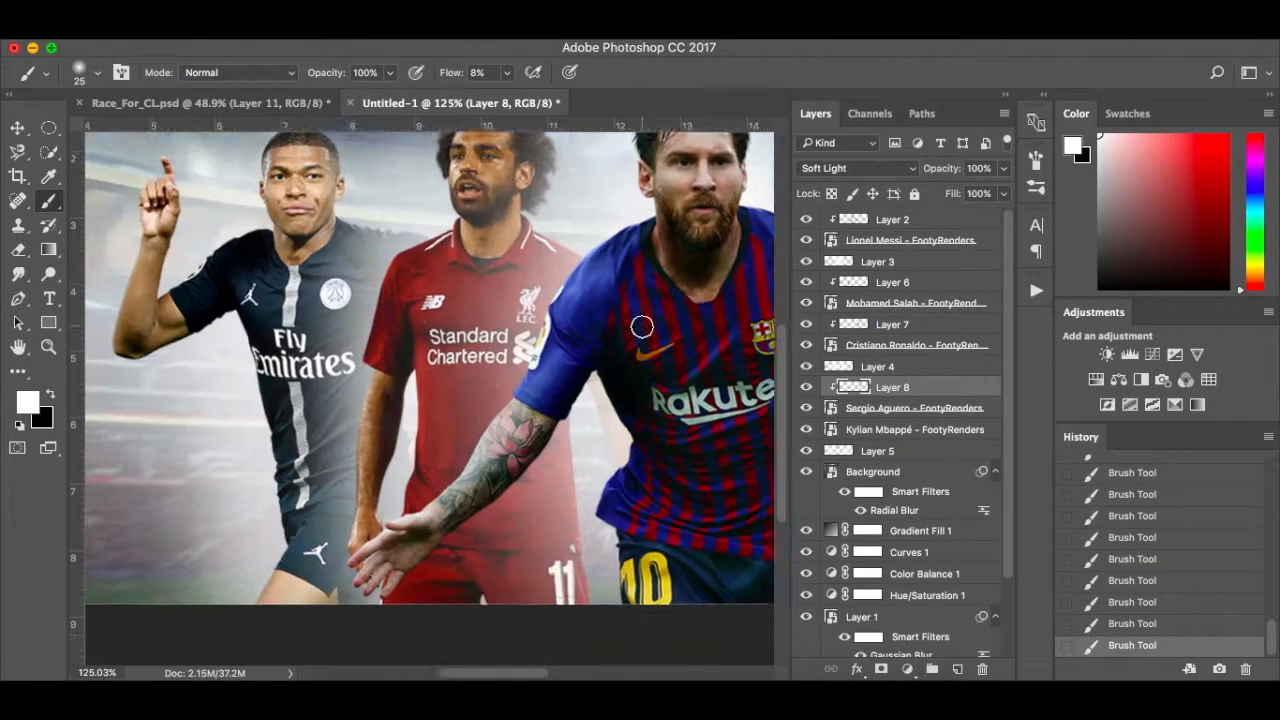
Add a new layer above the Kylian Mbappé render, clip it to that render and set it to Soft Light blending.
scroll(642, 327, up, 3)
click(937, 429)
key(super+shift+alt+n)
key(super+alt+g)
click(857, 168)
click(840, 386)
Shade Mbappé's figure in black on Layer 9, reducing the brush size for the smaller details.
key(x)
key(bracketleft)
key(bracketleft)
drag(262, 306, 298, 290)
drag(258, 428, 266, 450)
drag(276, 510, 284, 540)
drag(264, 640, 292, 580)
drag(298, 575, 284, 530)
drag(115, 398, 155, 390)
key(bracketleft)
mouse_move(150, 250)
mouse_down()
mouse_move(163, 262)
mouse_move(160, 246)
mouse_up()
mouse_move(294, 182)
mouse_down()
mouse_move(260, 232)
mouse_move(276, 282)
mouse_up()
Highlight parts of Mbappé's figure in white with a larger brush on Layer 9, and fit the whole header in view.
key(x)
key(bracketright)
key(bracketright)
key(bracketright)
mouse_move(104, 395)
mouse_down()
mouse_move(150, 252)
mouse_move(142, 325)
mouse_up()
mouse_move(400, 290)
mouse_down()
mouse_move(320, 173)
mouse_move(346, 292)
mouse_move(316, 300)
mouse_up()
key(super+0)
key(v)
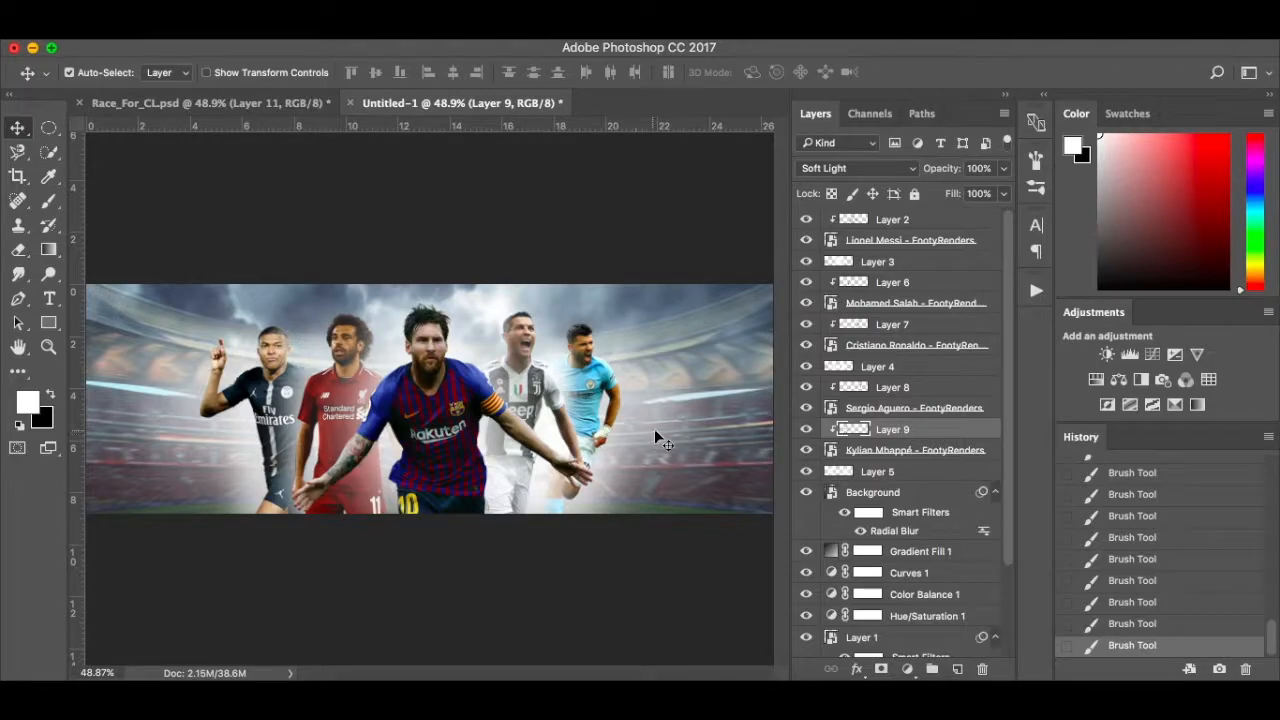
Check the effect of the clipped shading layers and compare the header with the Race_For_CL reference.
click(918, 452)
click(803, 430)
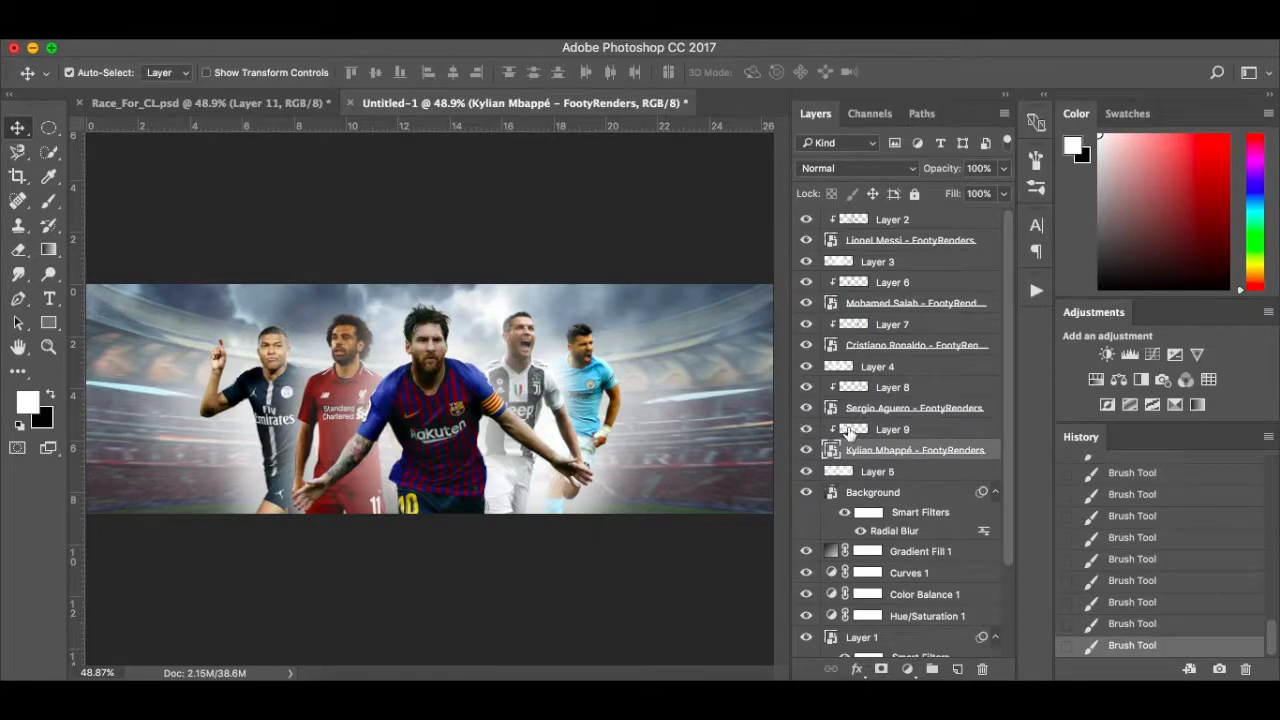
click(918, 431)
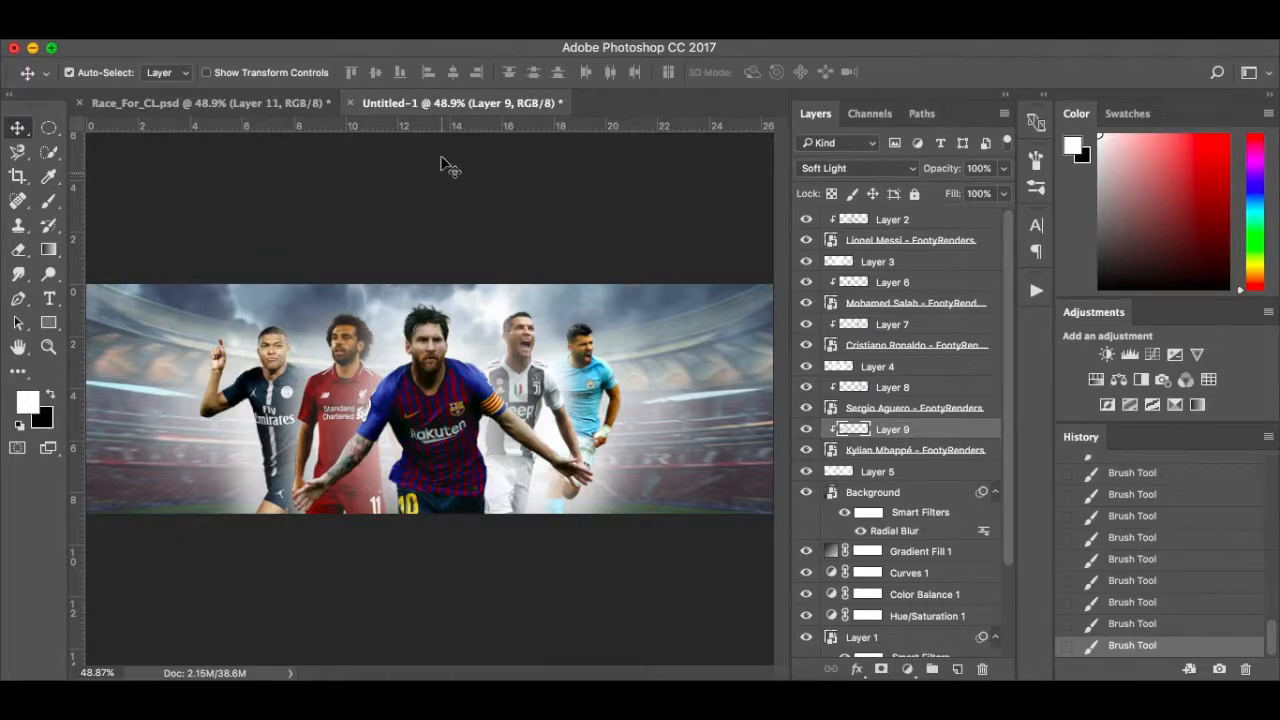
key(b)
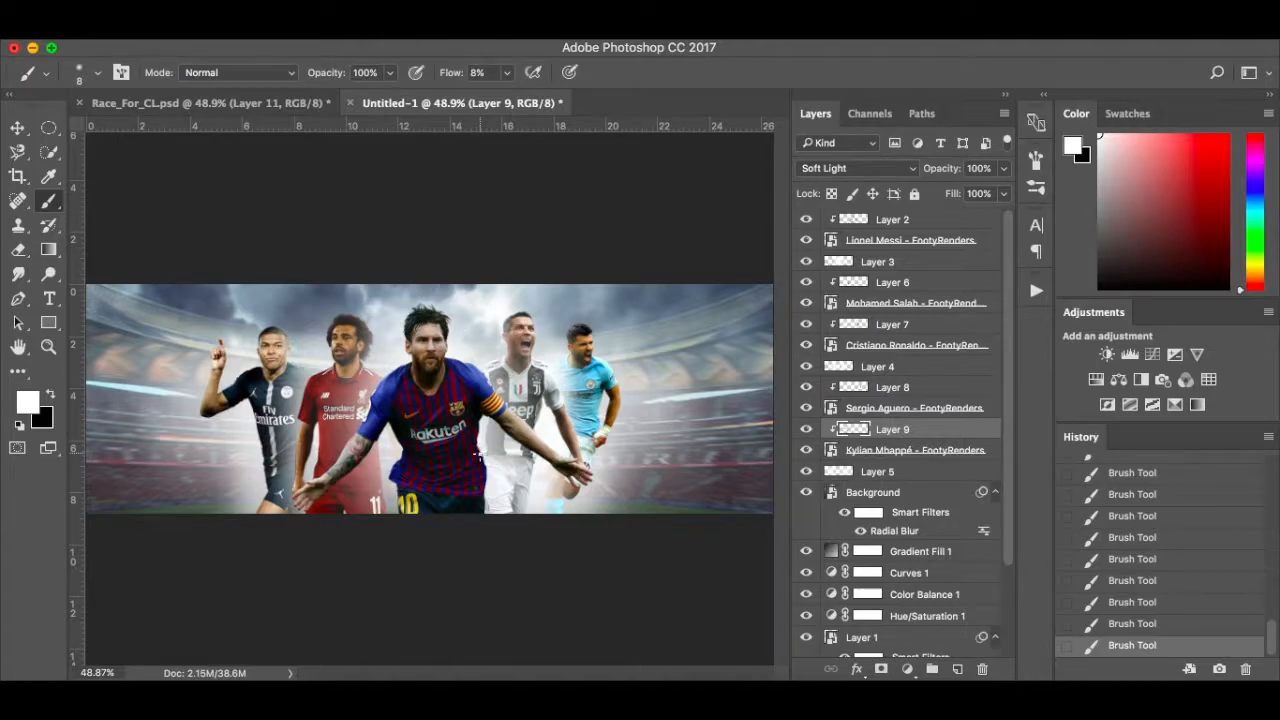
key(v)
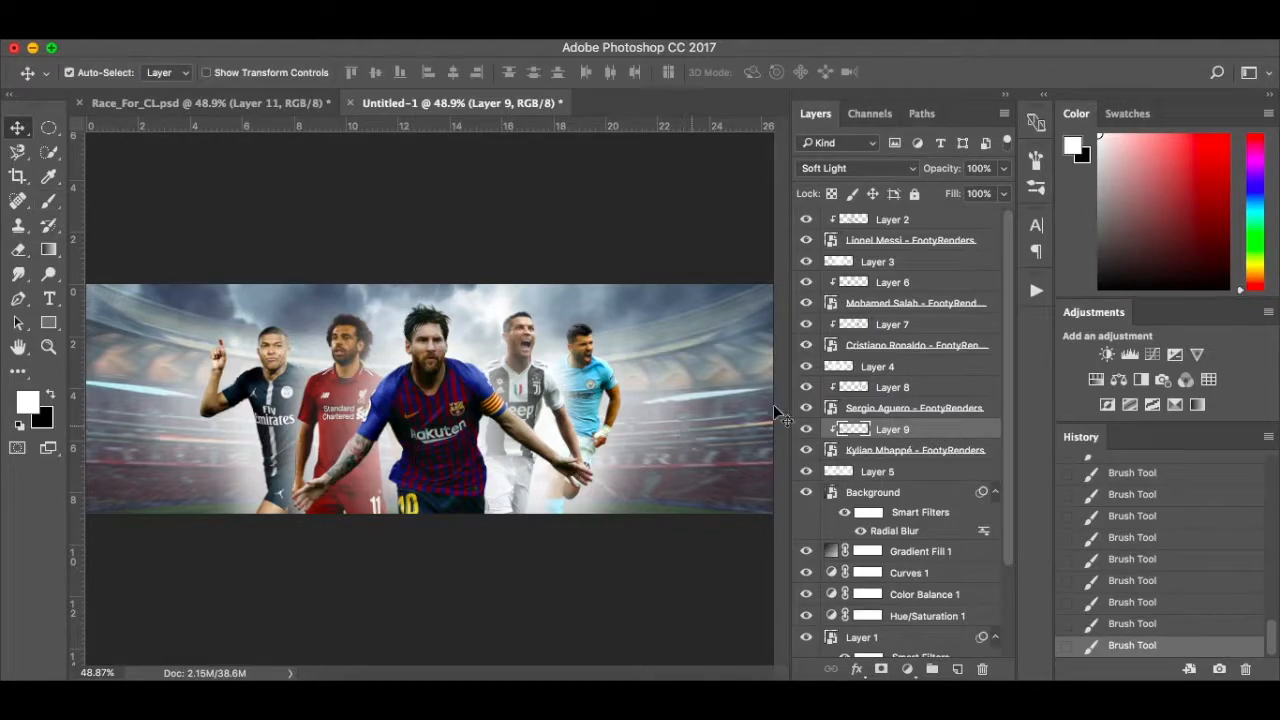
click(806, 325)
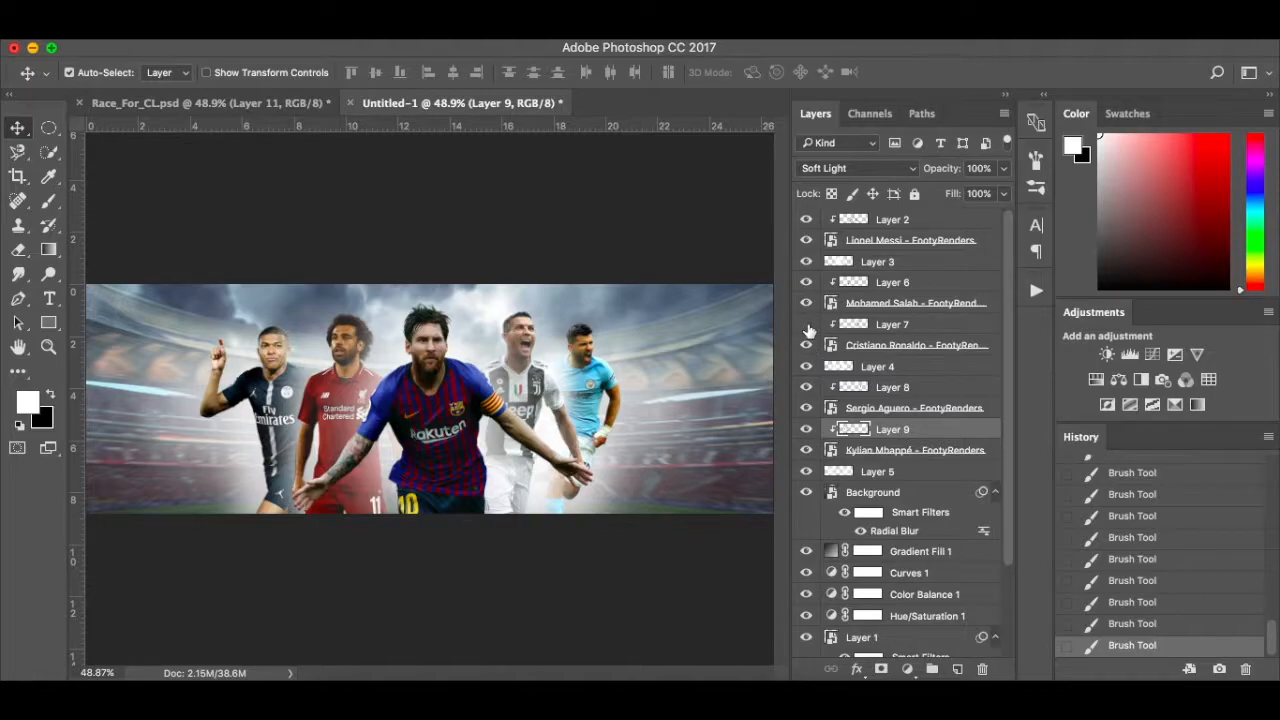
click(806, 325)
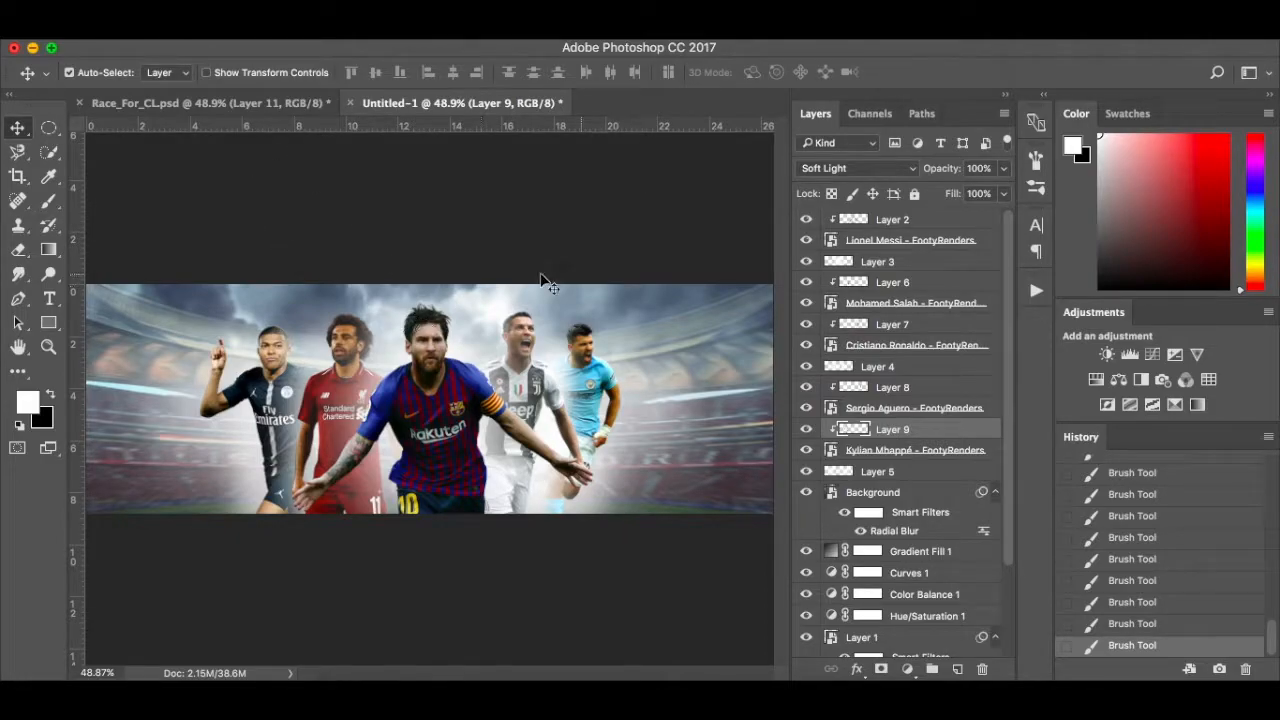
click(267, 108)
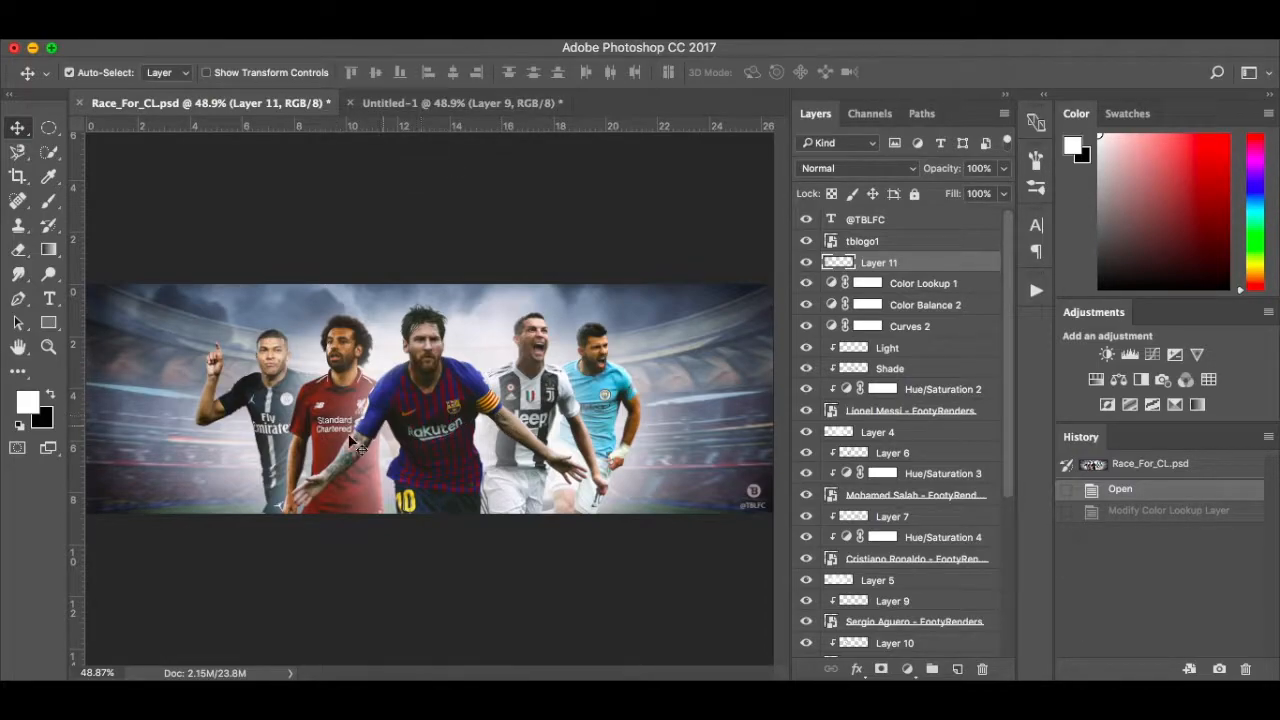
click(456, 104)
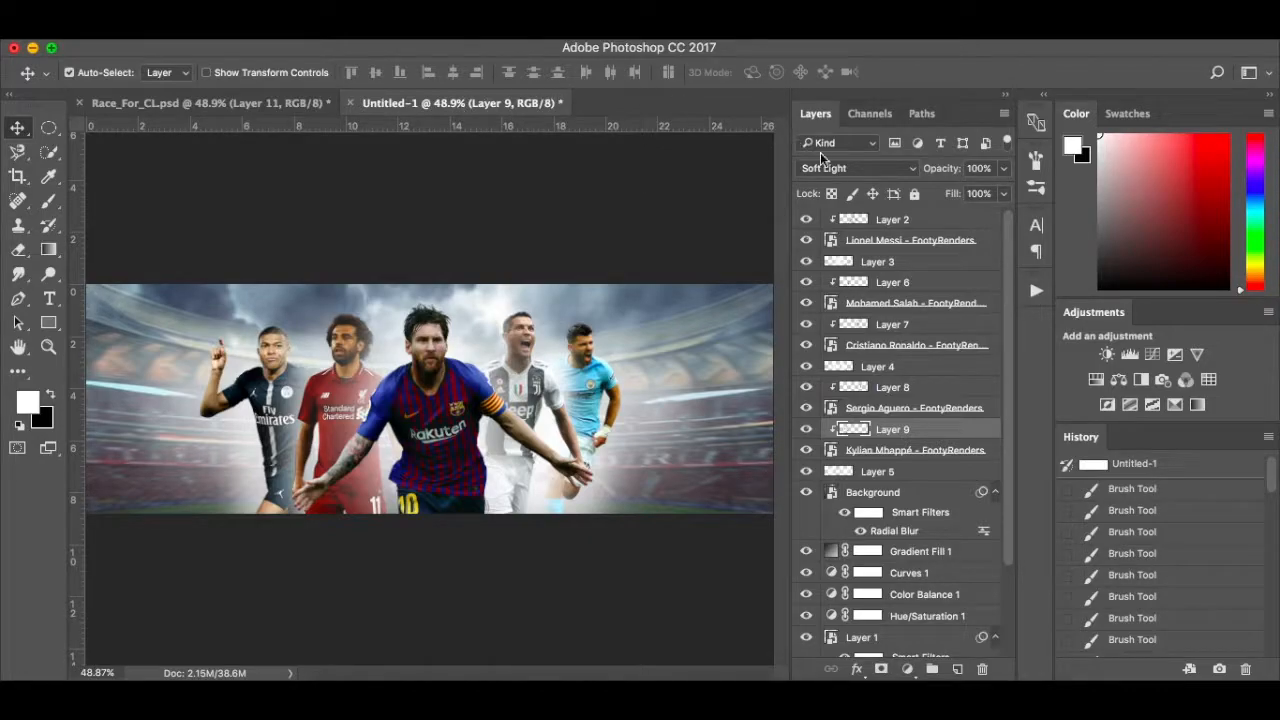
Add a Curves adjustment above Layer 2, lowering the curve's midpoint slightly and raising its black point.
click(951, 221)
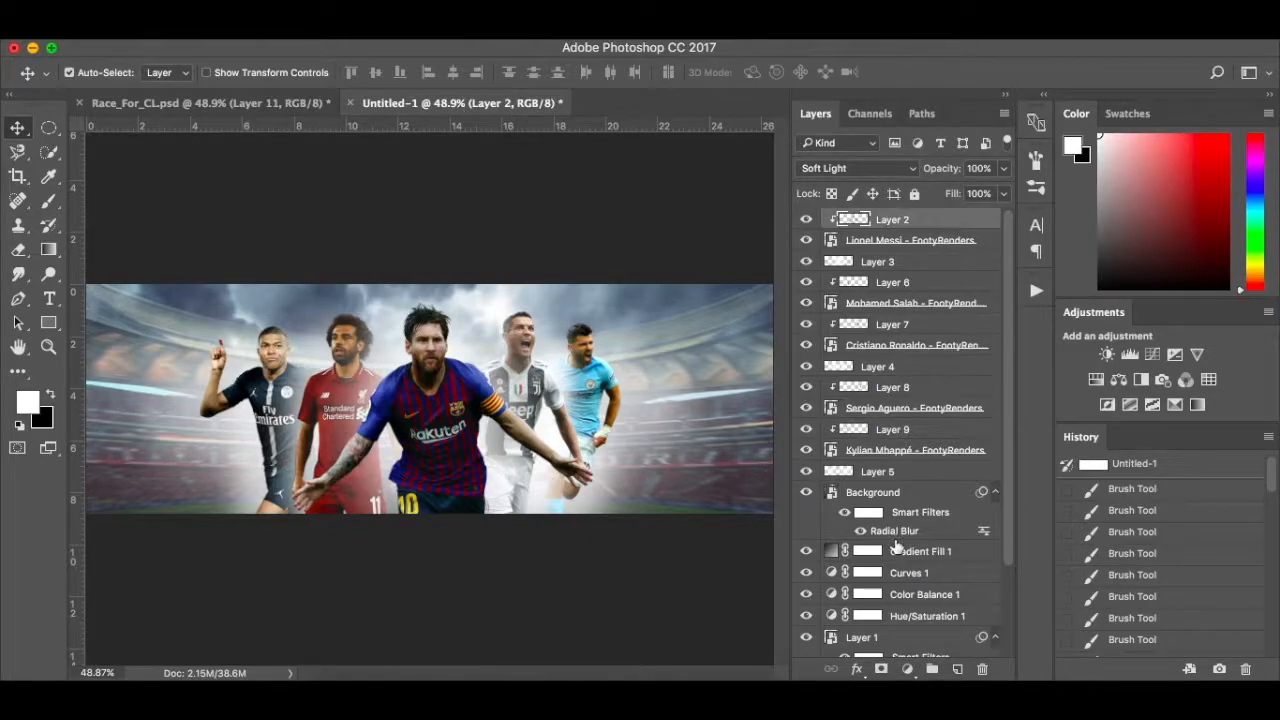
click(907, 667)
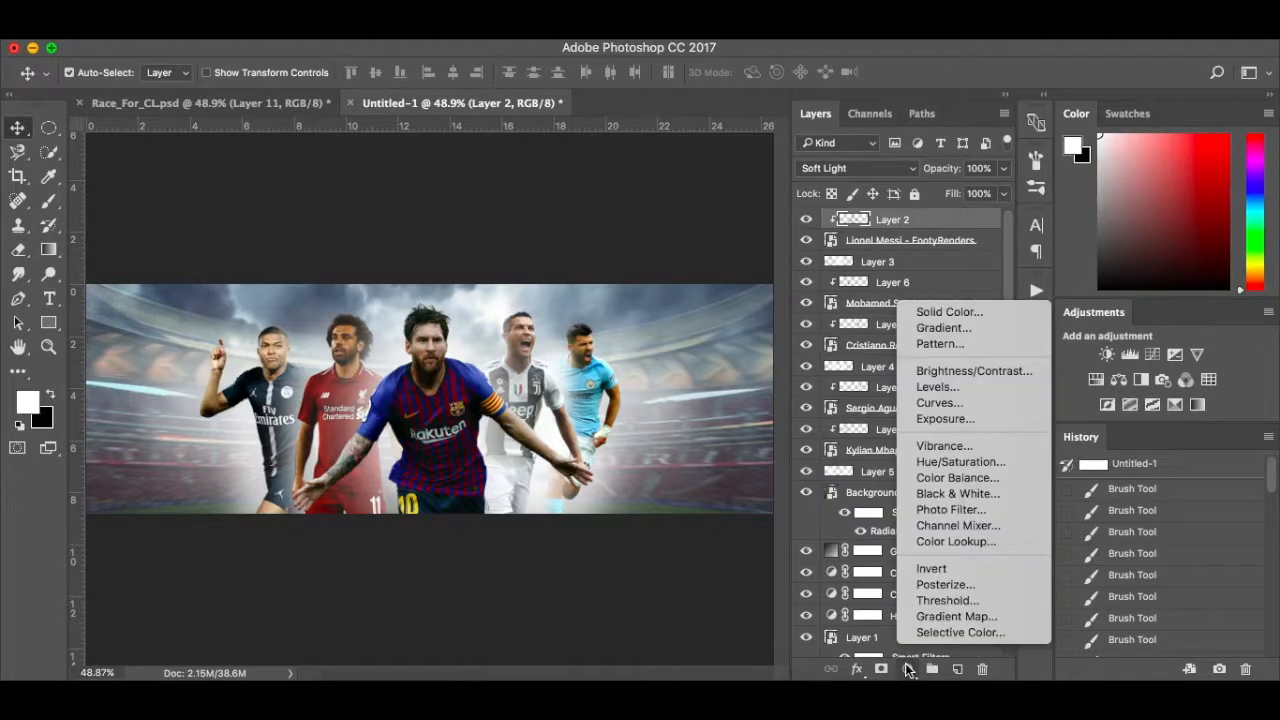
click(940, 403)
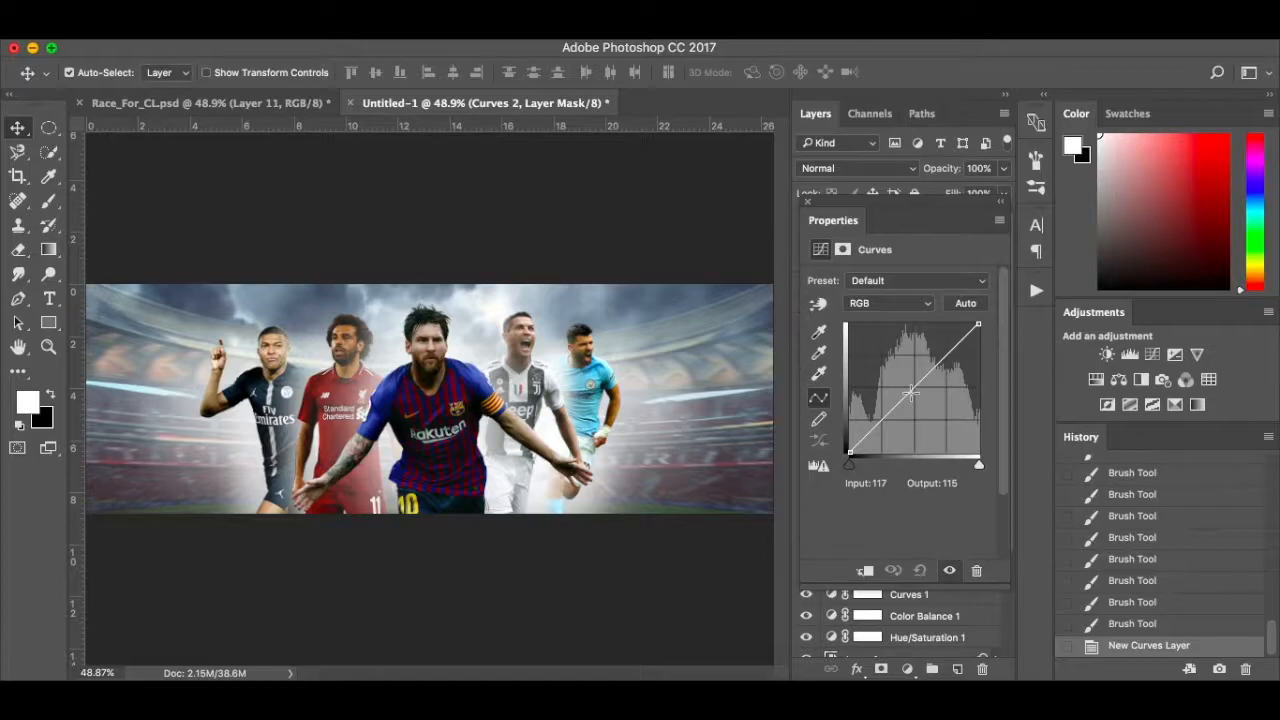
drag(915, 389, 915, 393)
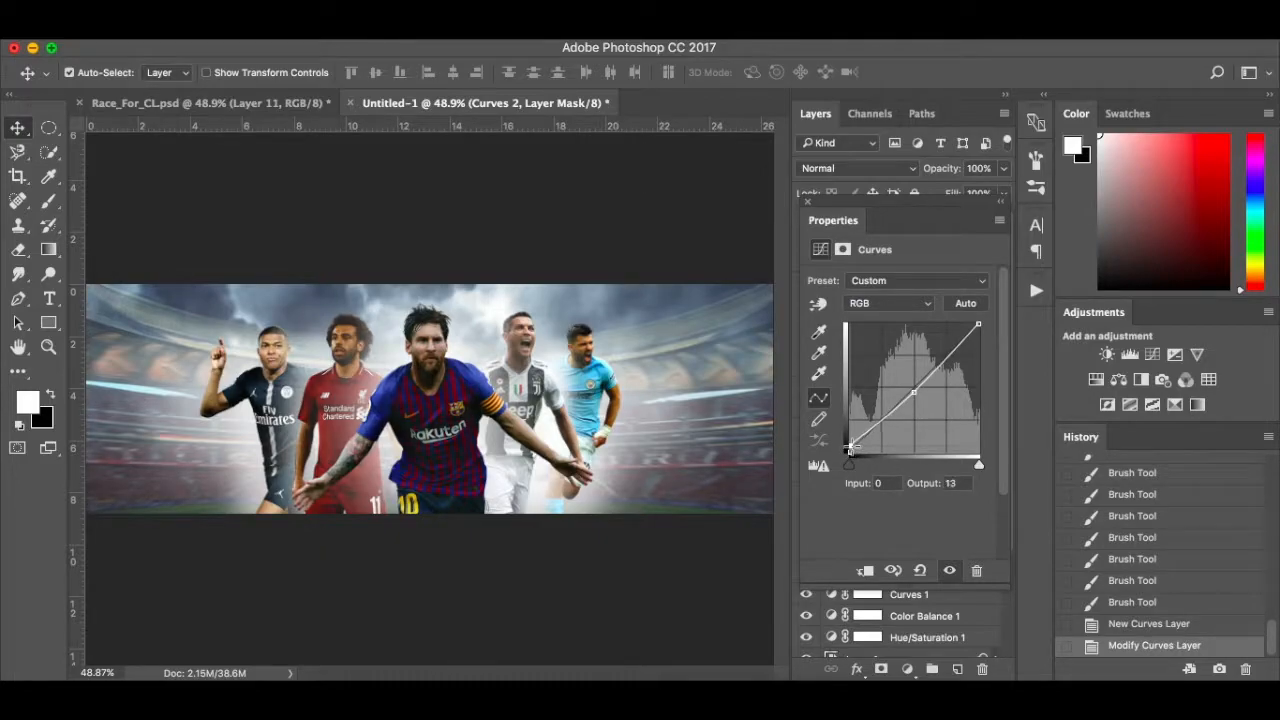
drag(849, 448, 848, 440)
click(808, 202)
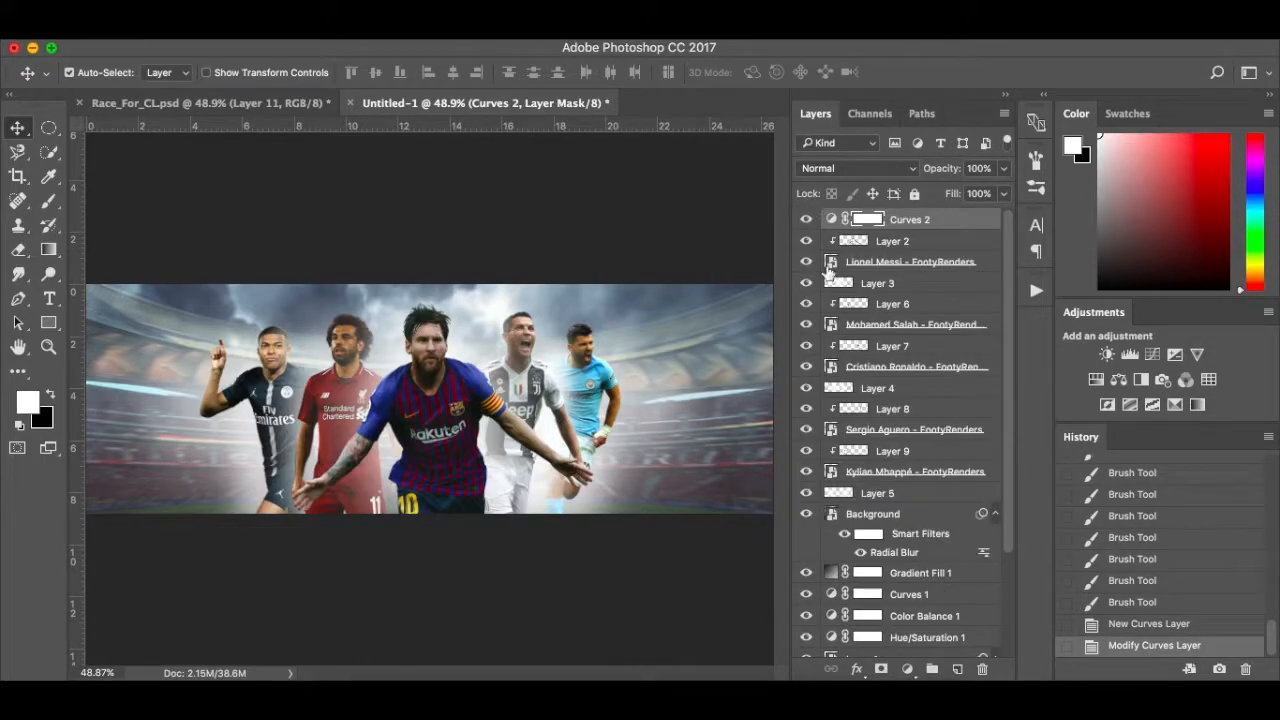
Add a Color Balance adjustment above Curves 2 with midtones Cyan–Red at -2 and a slight shift toward blue.
click(905, 669)
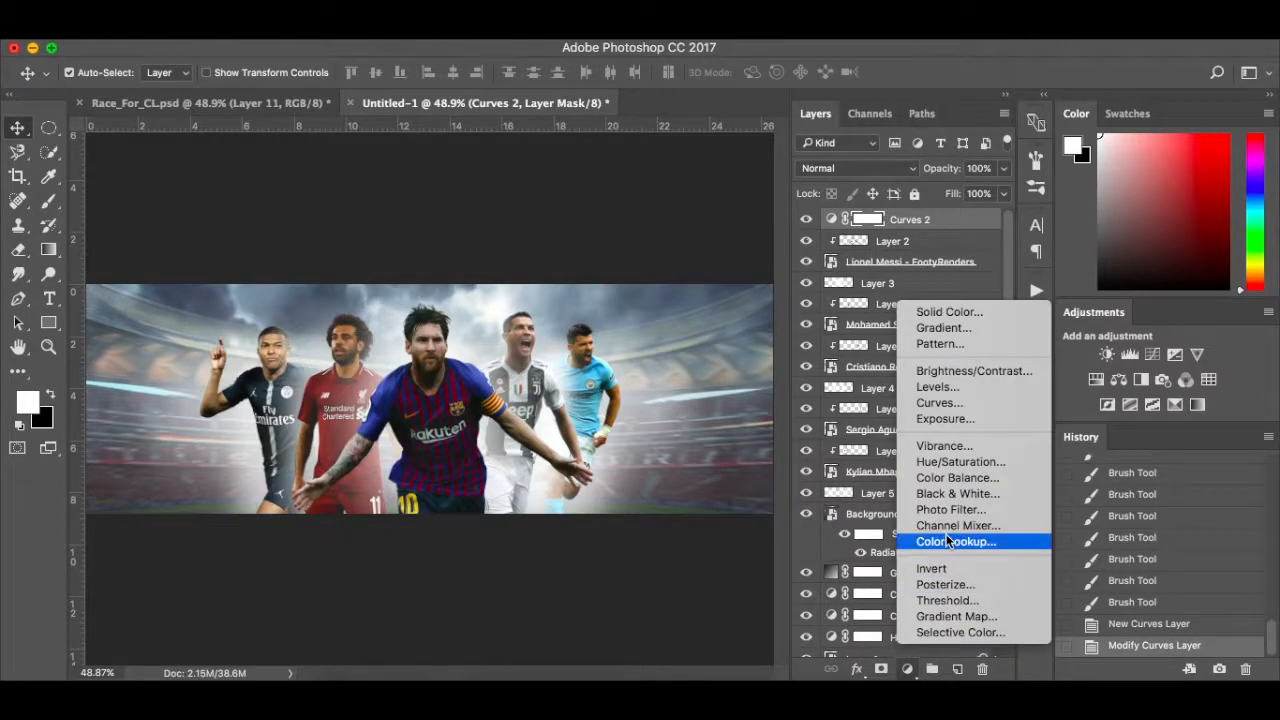
click(1001, 478)
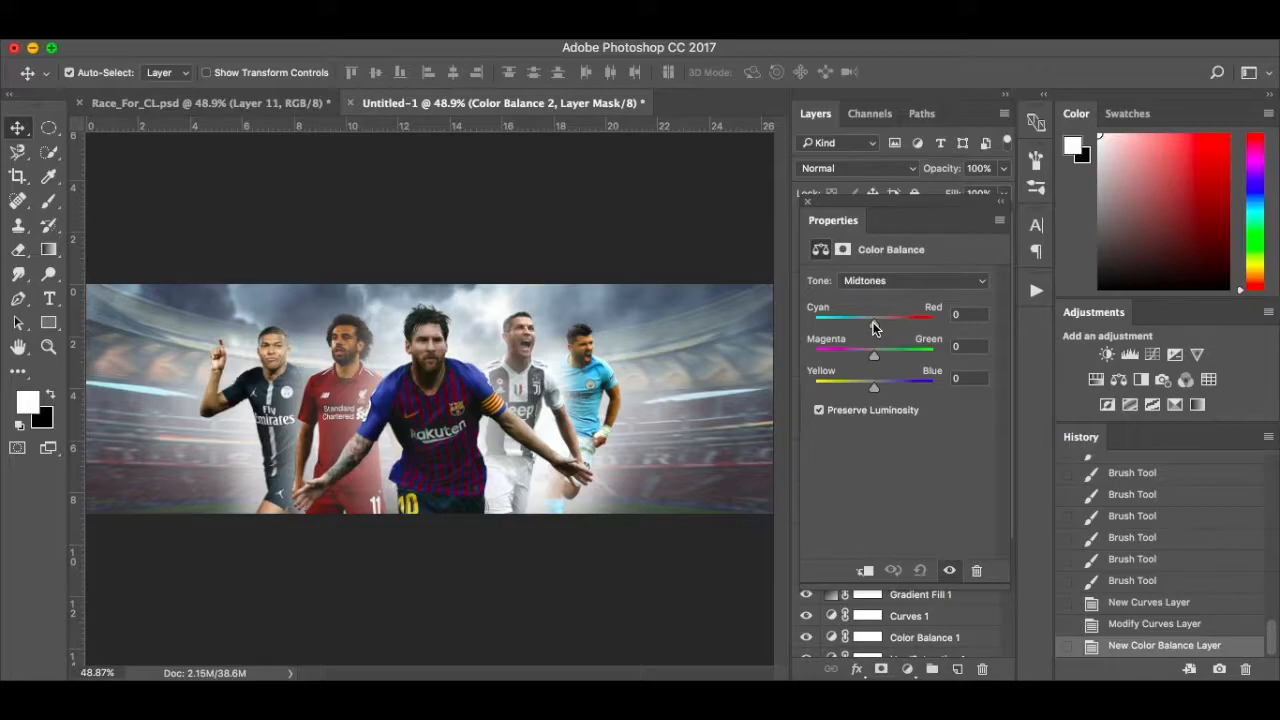
drag(874, 326, 872, 326)
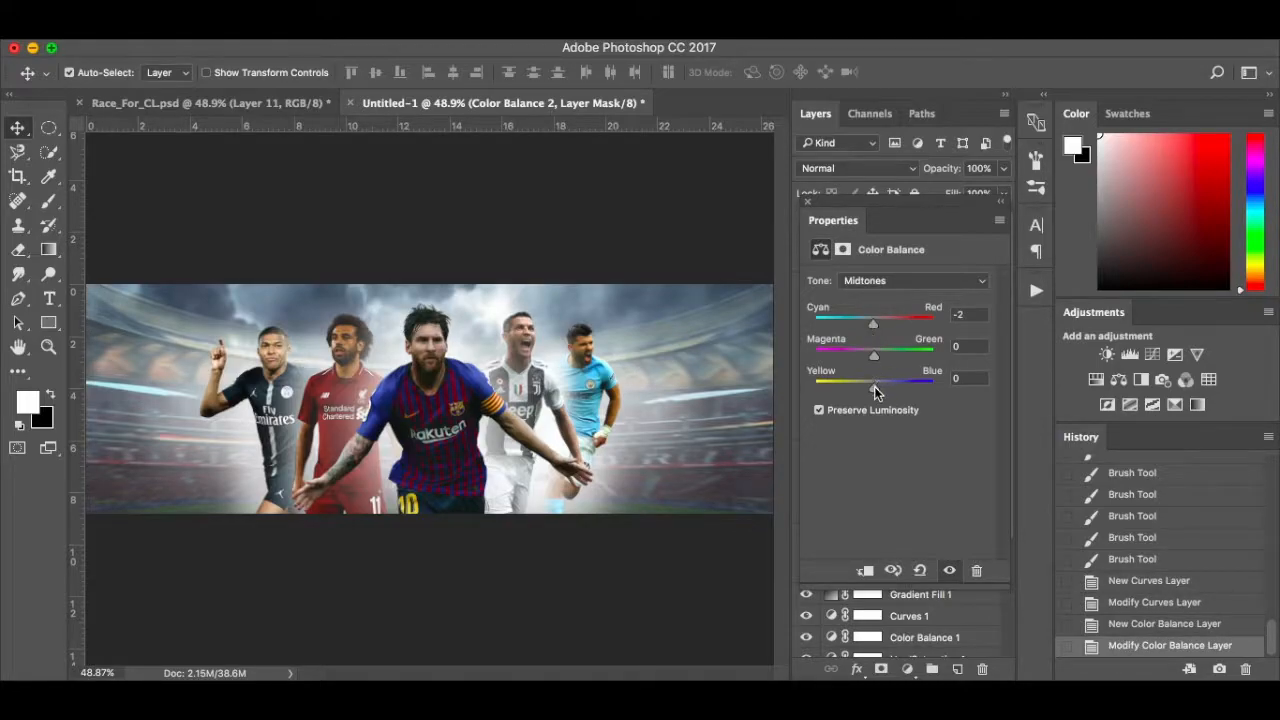
drag(874, 389, 877, 389)
click(808, 203)
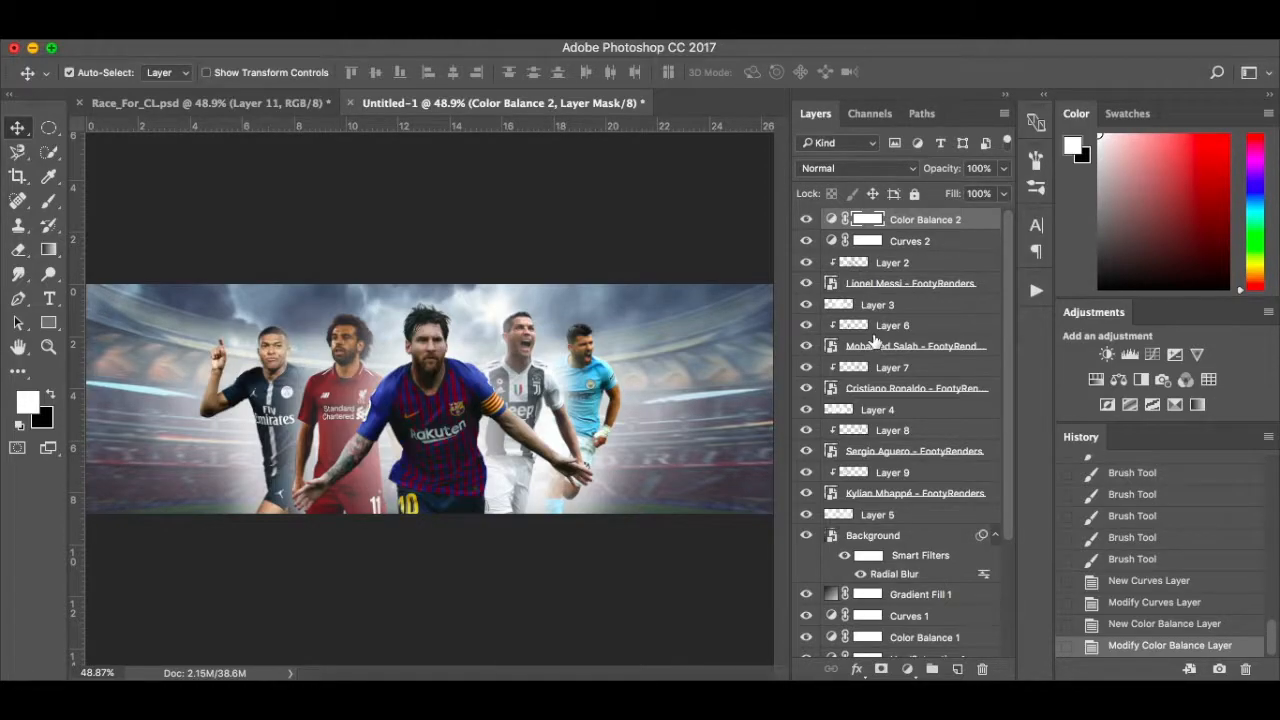
Add a Color Lookup adjustment on top using the Fuji ETERNA 250D Kodak 2395 3D LUT.
click(908, 669)
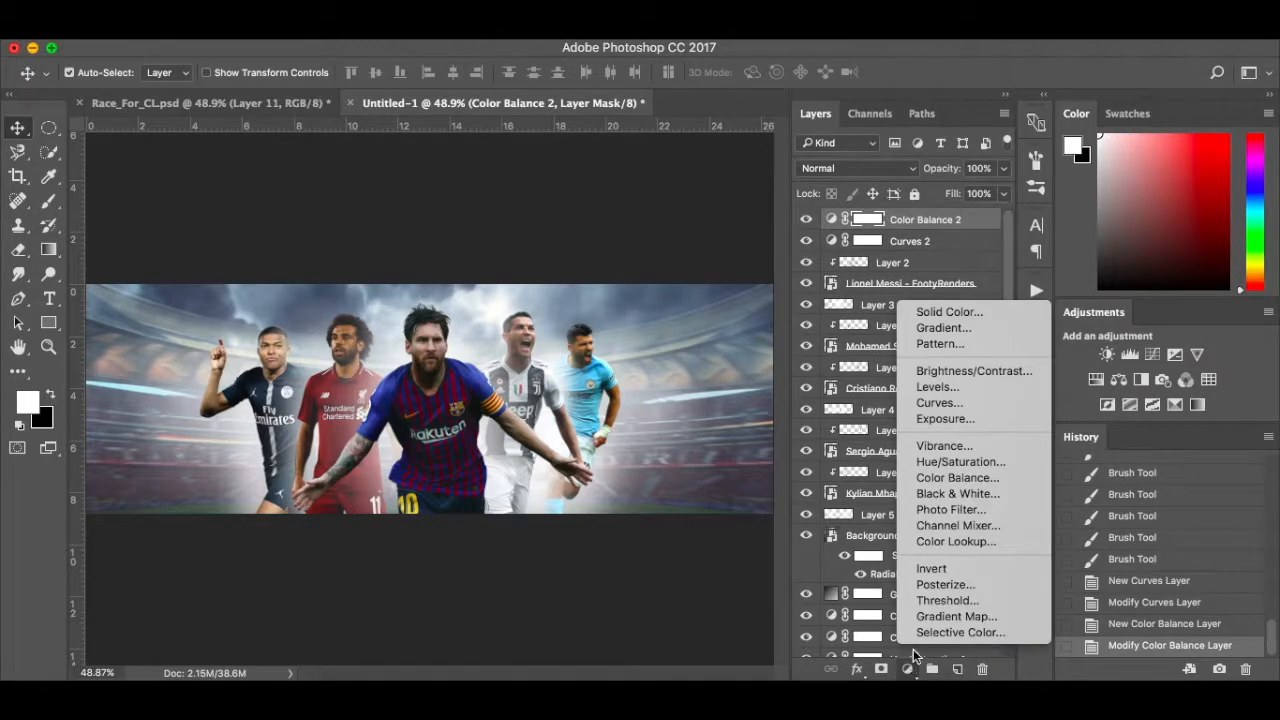
click(998, 542)
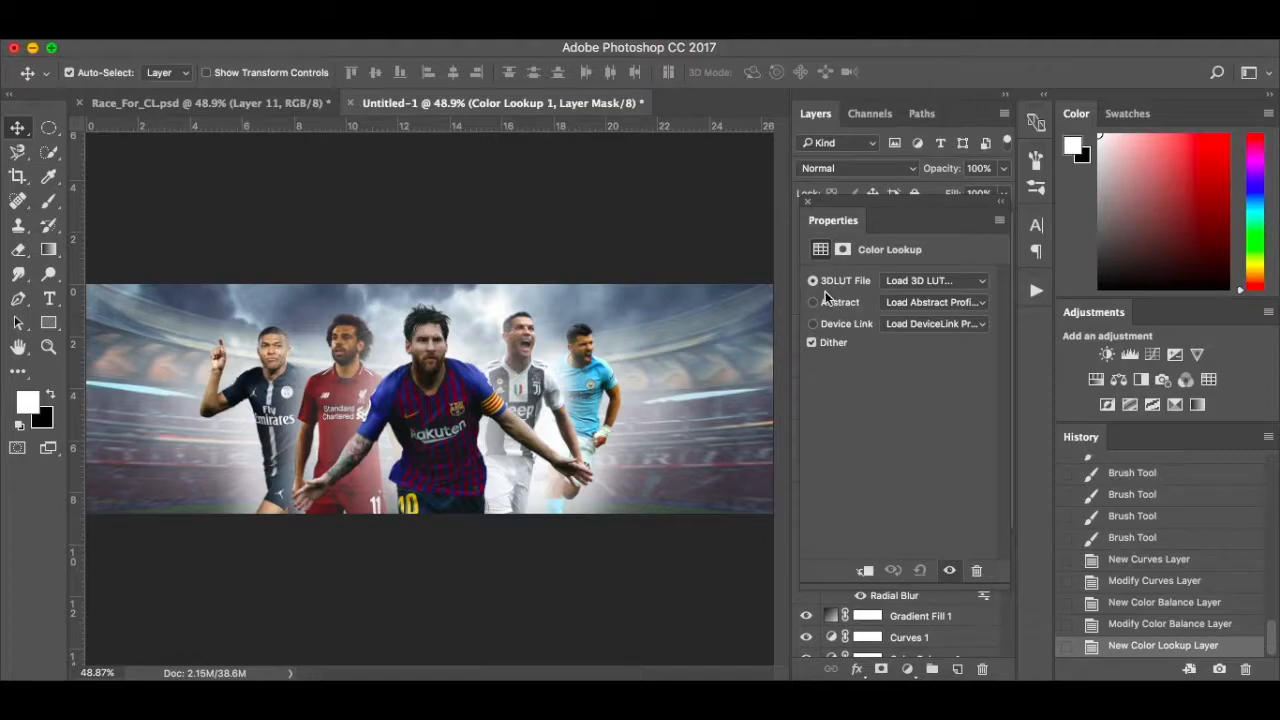
click(984, 282)
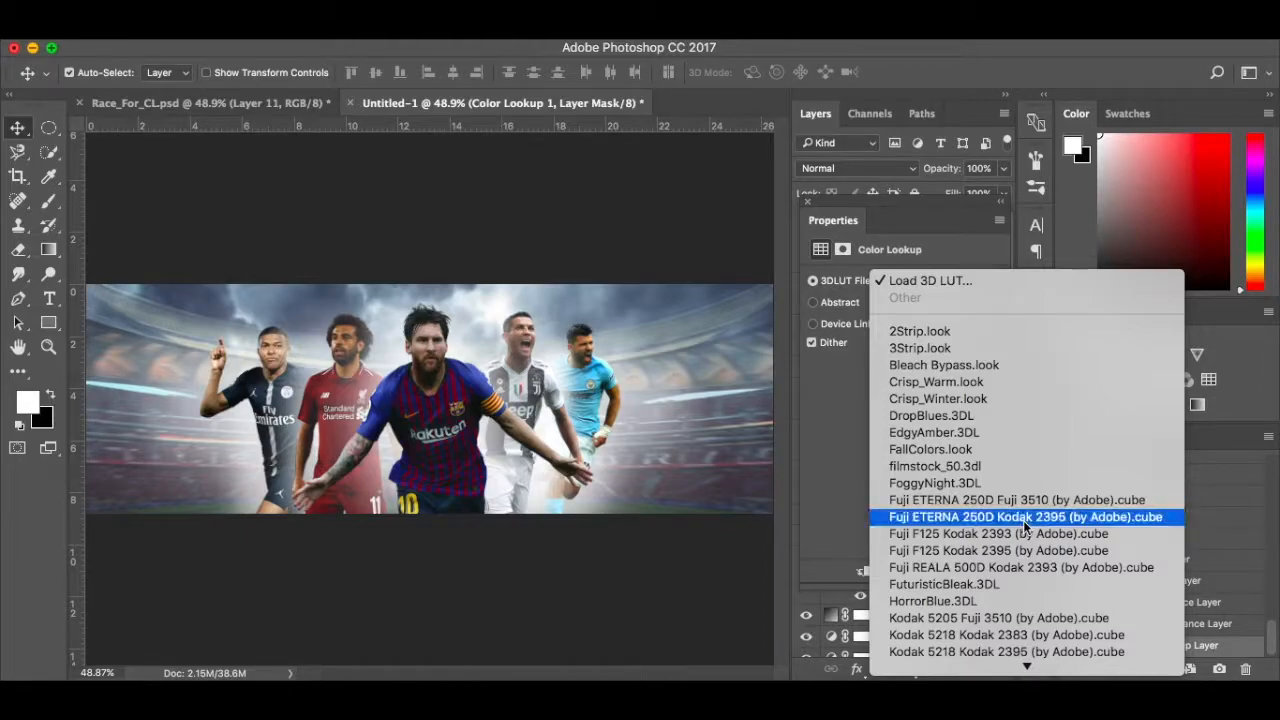
click(1023, 520)
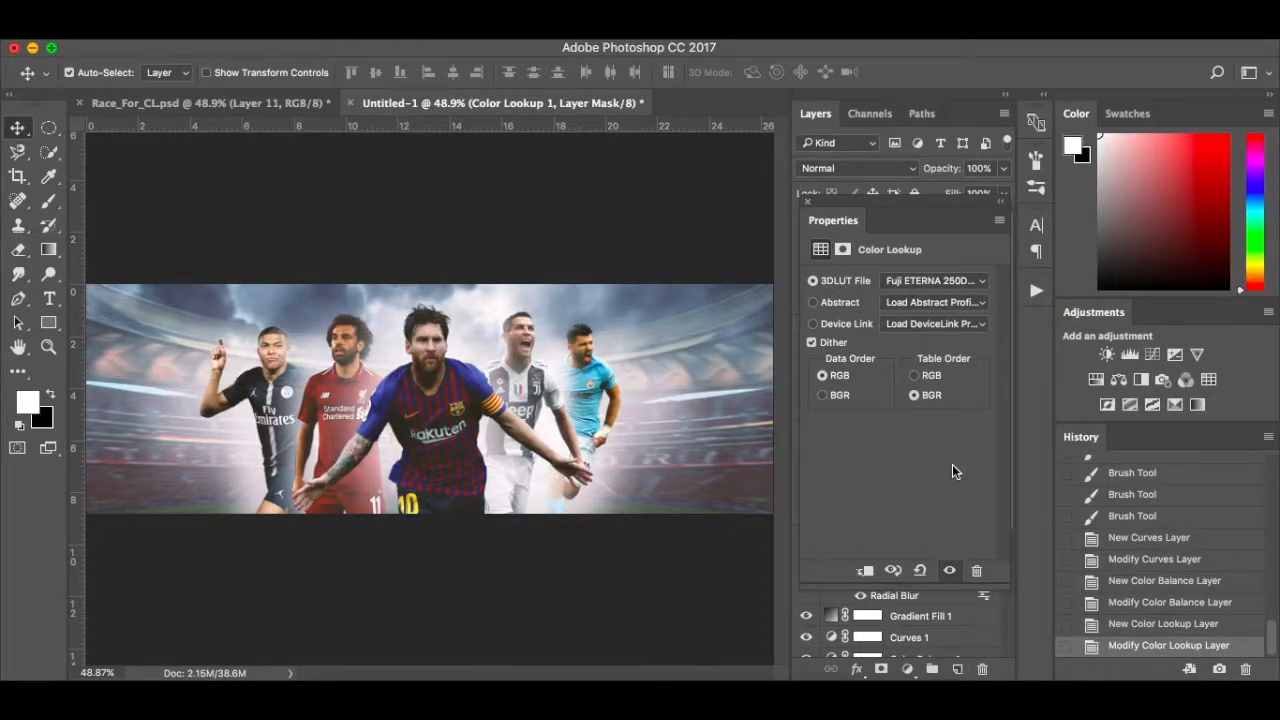
Try the FallColors.look LUT on the Color Lookup layer and switch back to Fuji ETERNA 250D Kodak 2395.
click(940, 281)
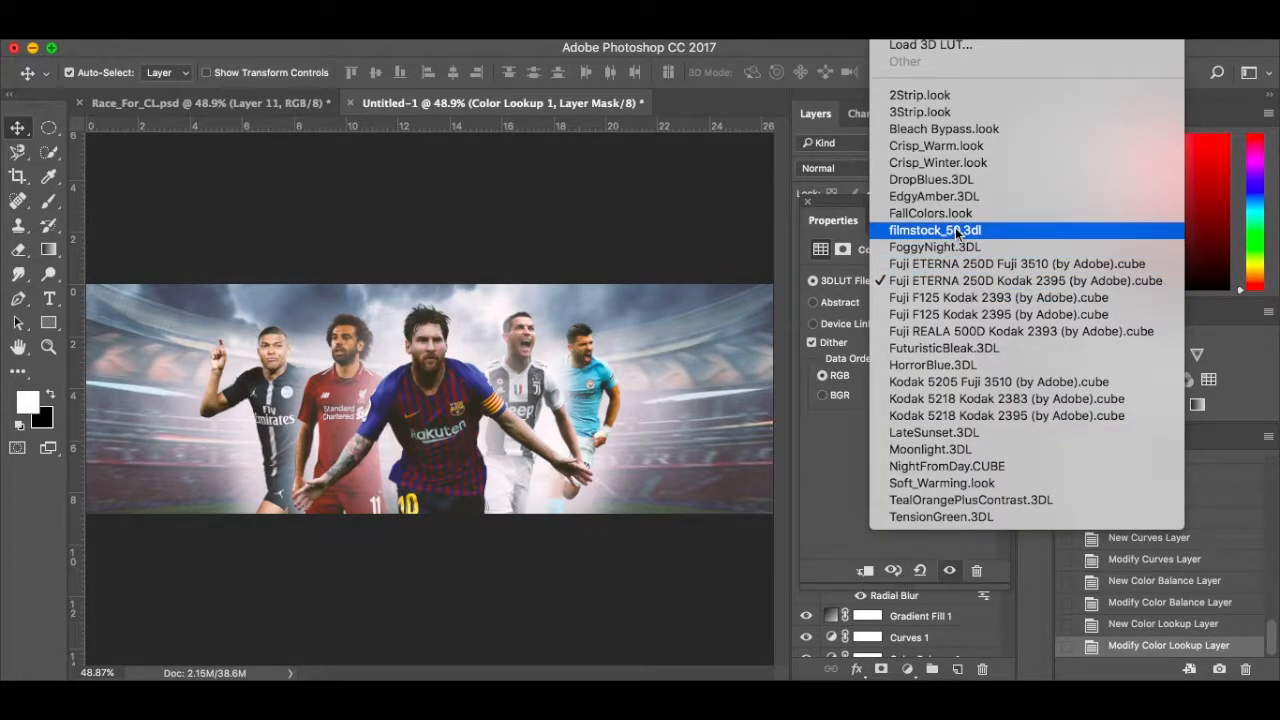
click(958, 214)
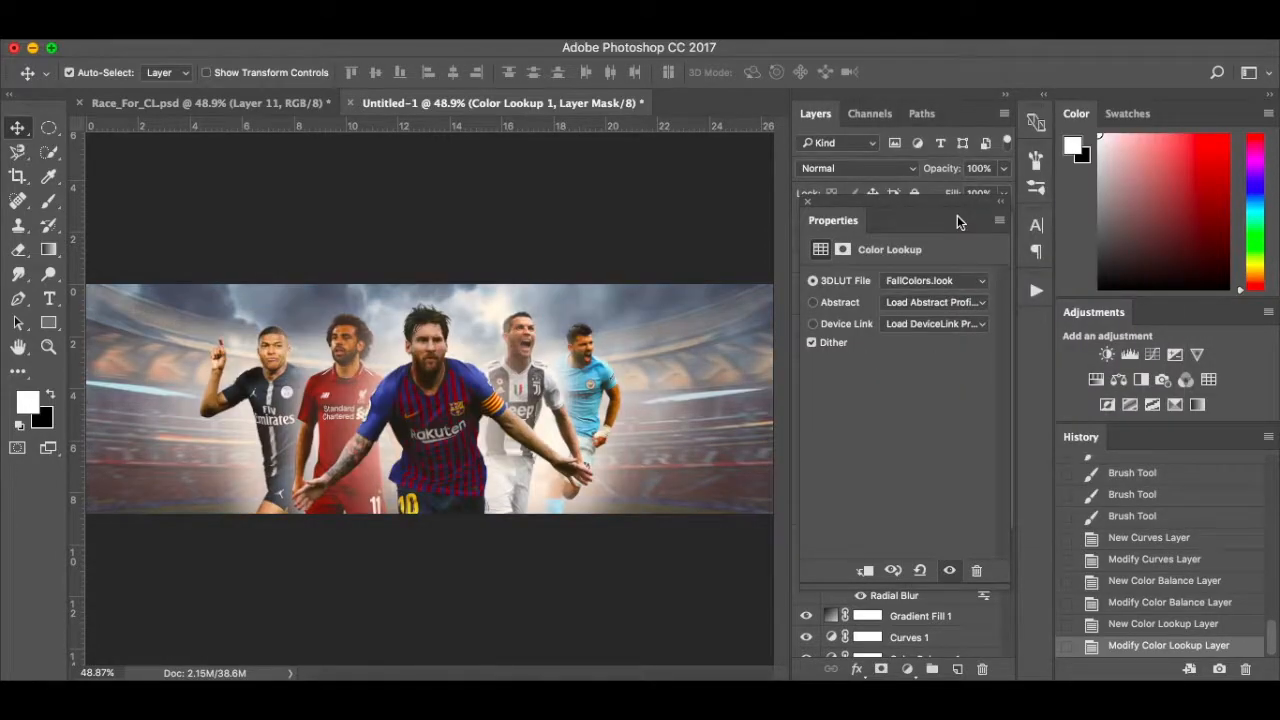
click(932, 280)
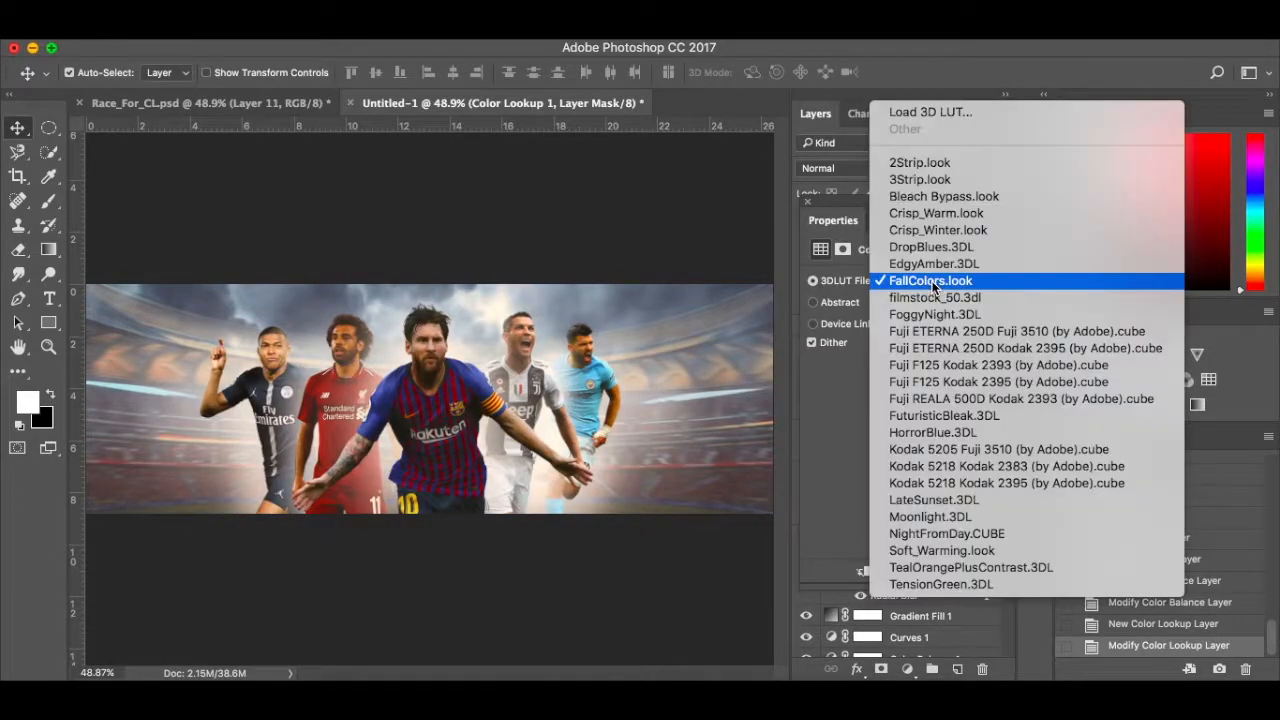
click(929, 349)
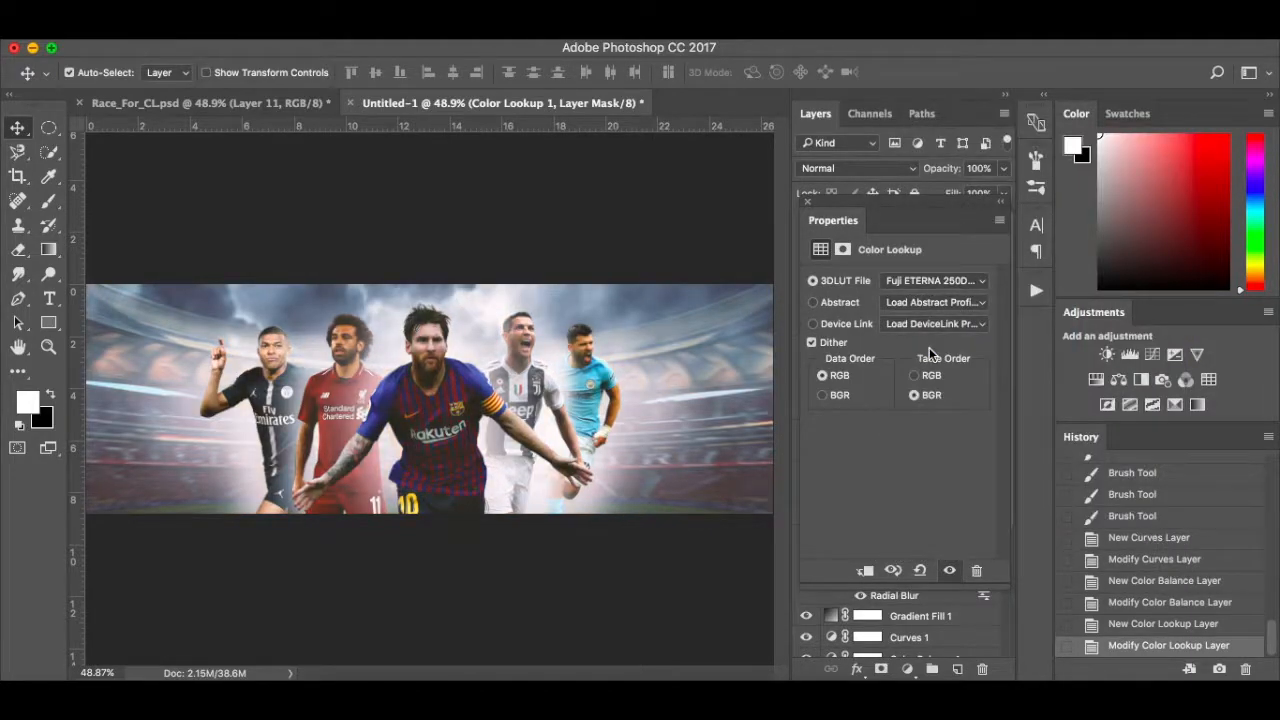
Examine the opacity and effect of the Color Lookup 1 layer in the Race_For_CL reference, and return to the header document.
click(200, 102)
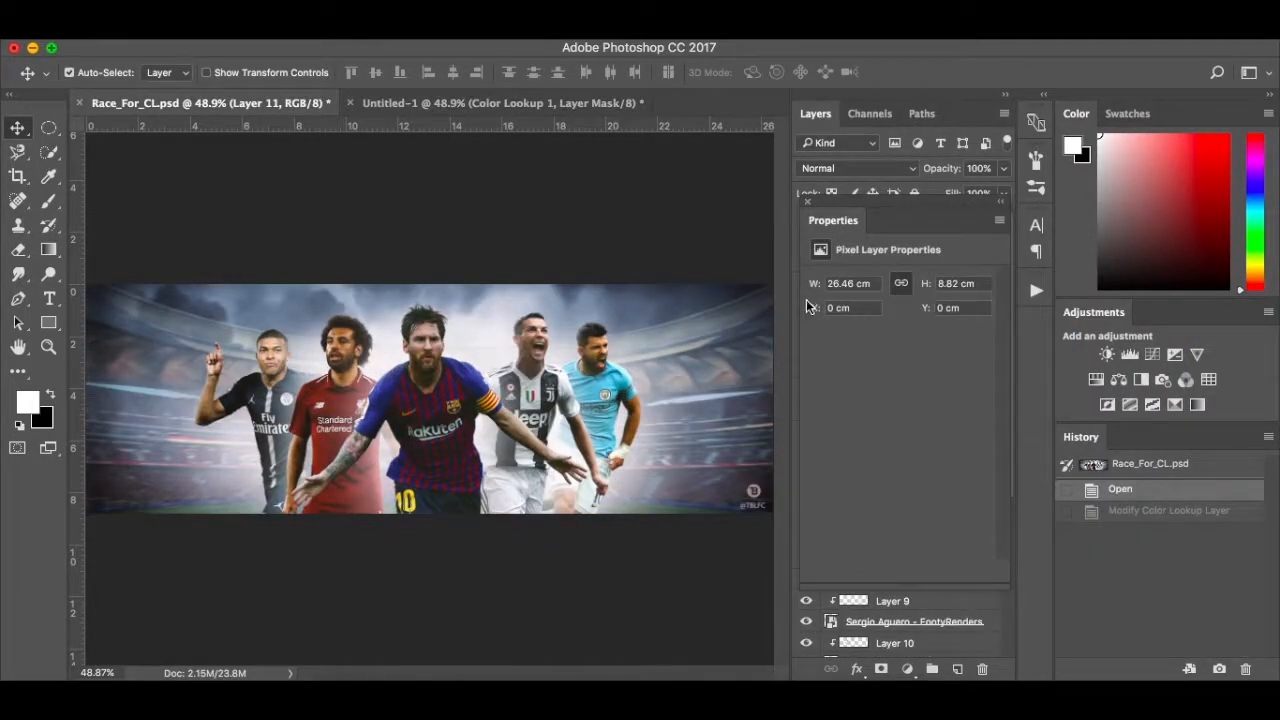
click(805, 202)
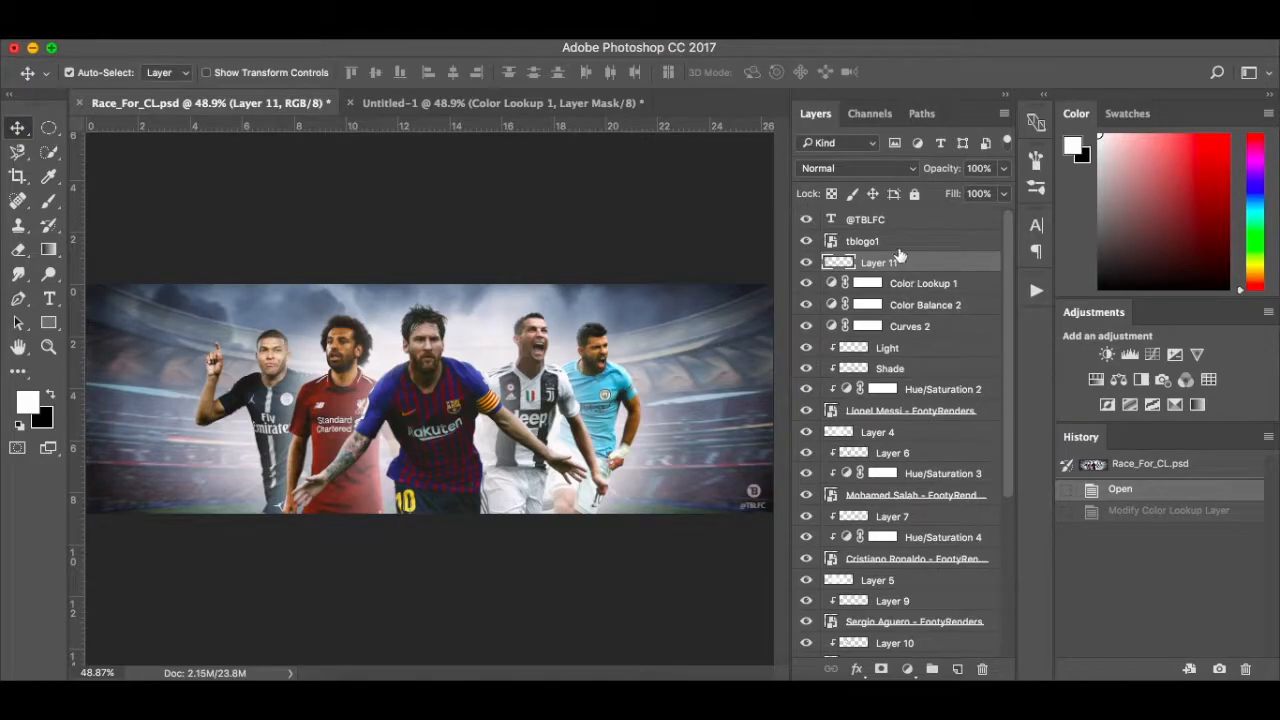
click(943, 287)
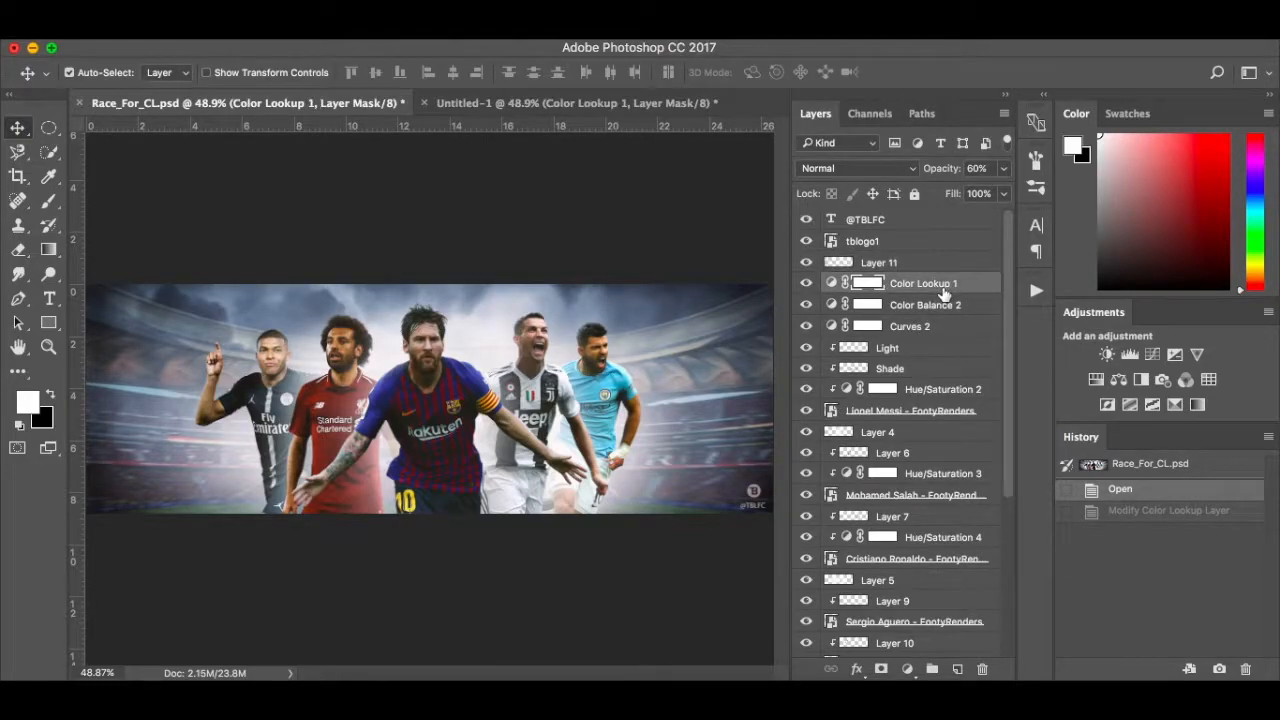
click(806, 283)
click(806, 283)
click(542, 104)
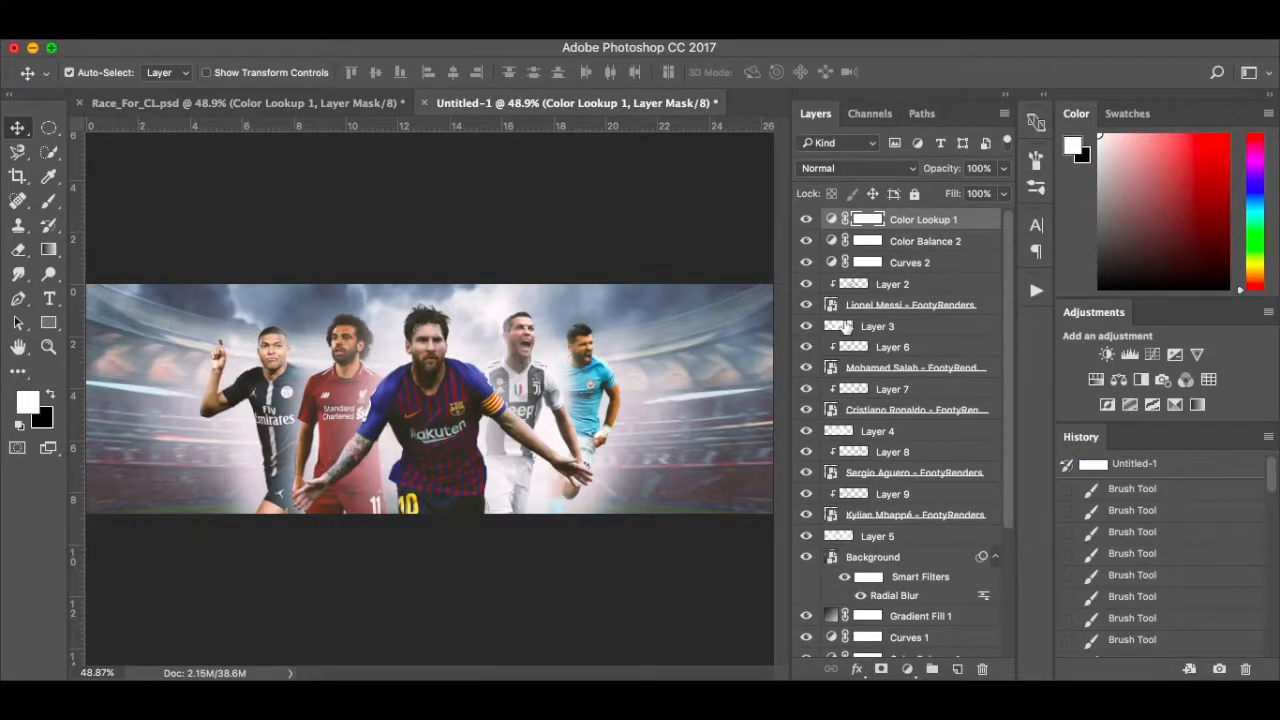
Reduce the Color Lookup 1 layer's opacity to 60% and compare the header with and without it.
drag(1004, 170, 976, 190)
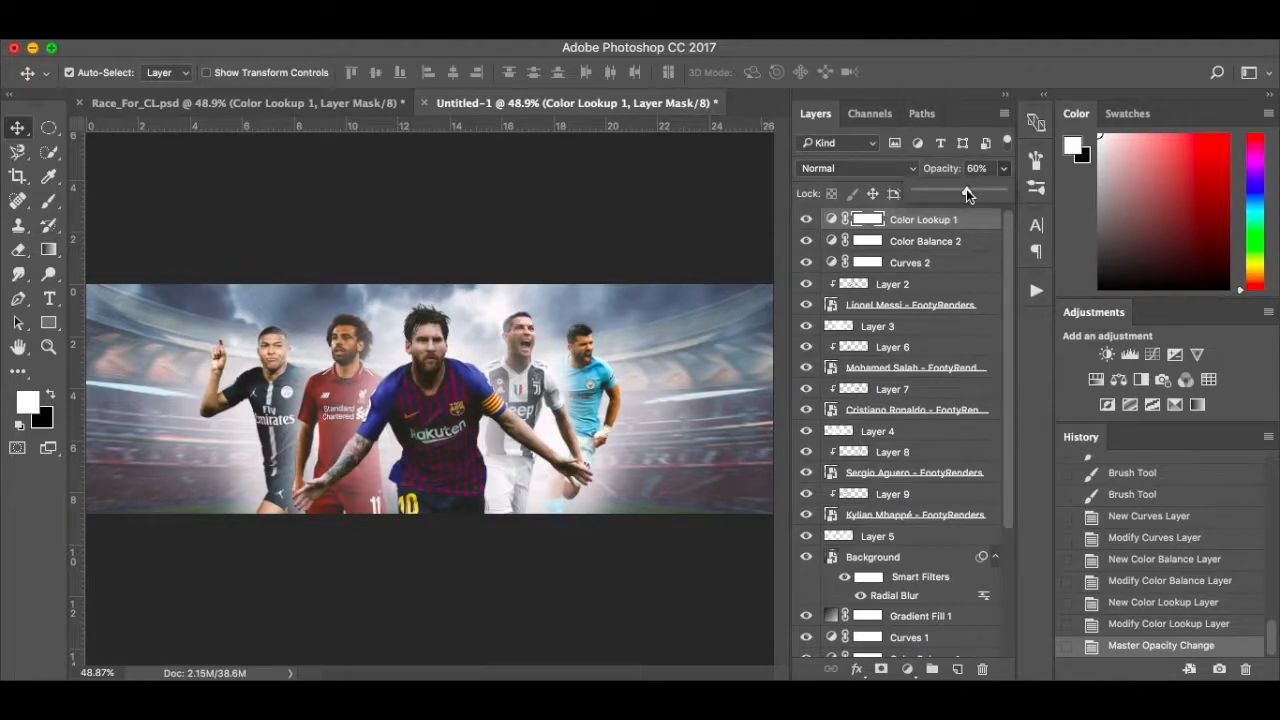
click(806, 221)
click(806, 221)
click(831, 220)
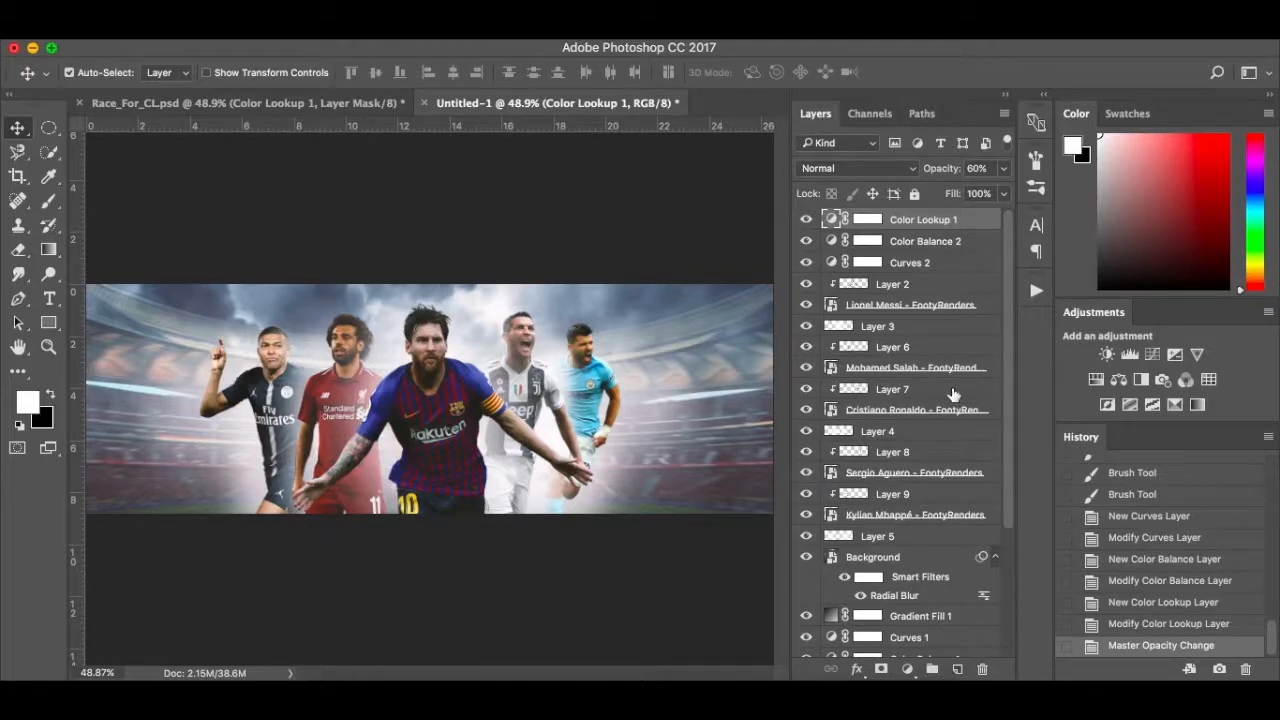
Add a new layer on top and set up a black soft round brush at 27 px with 18% flow.
click(956, 669)
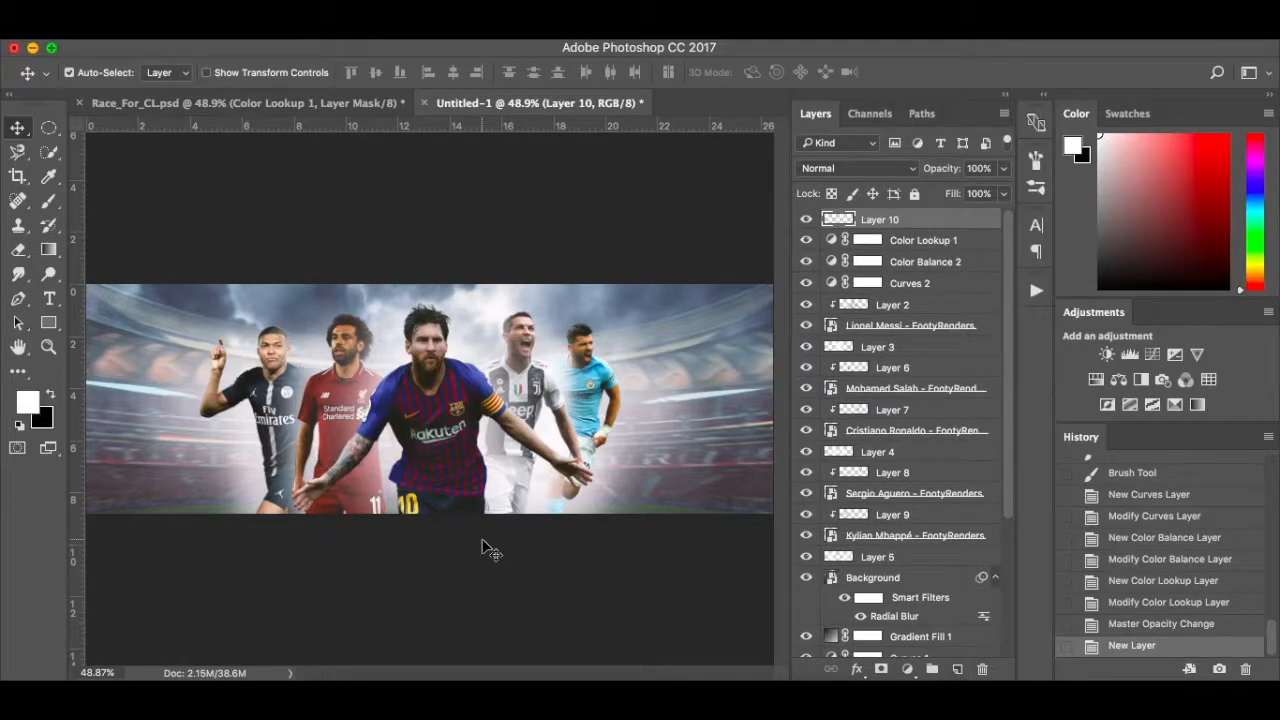
key(x)
key(b)
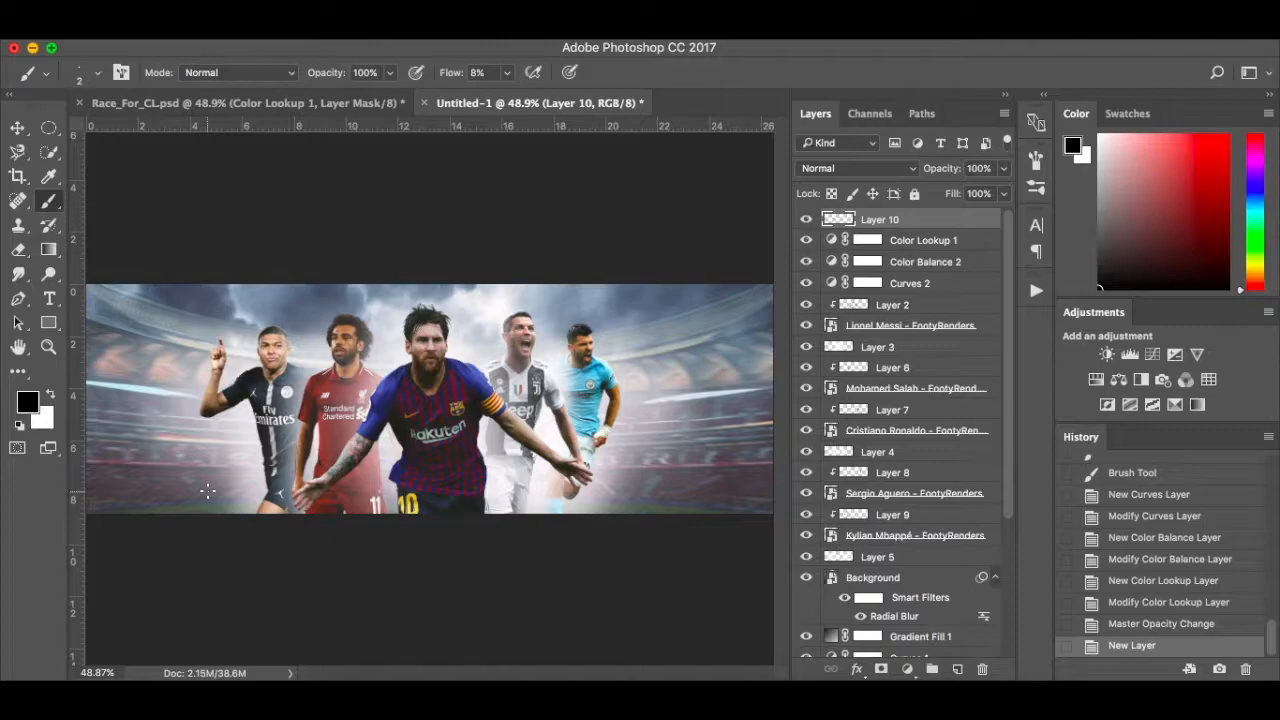
click(506, 75)
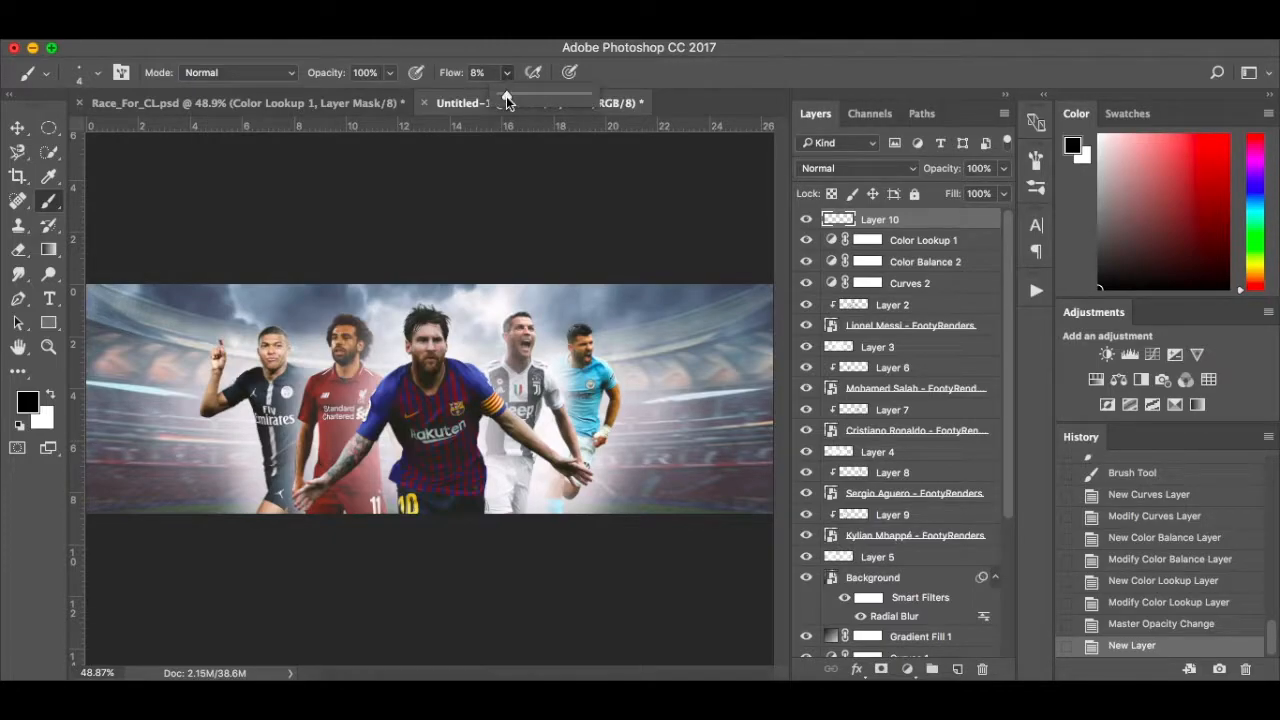
drag(509, 96, 516, 96)
right_click(265, 476)
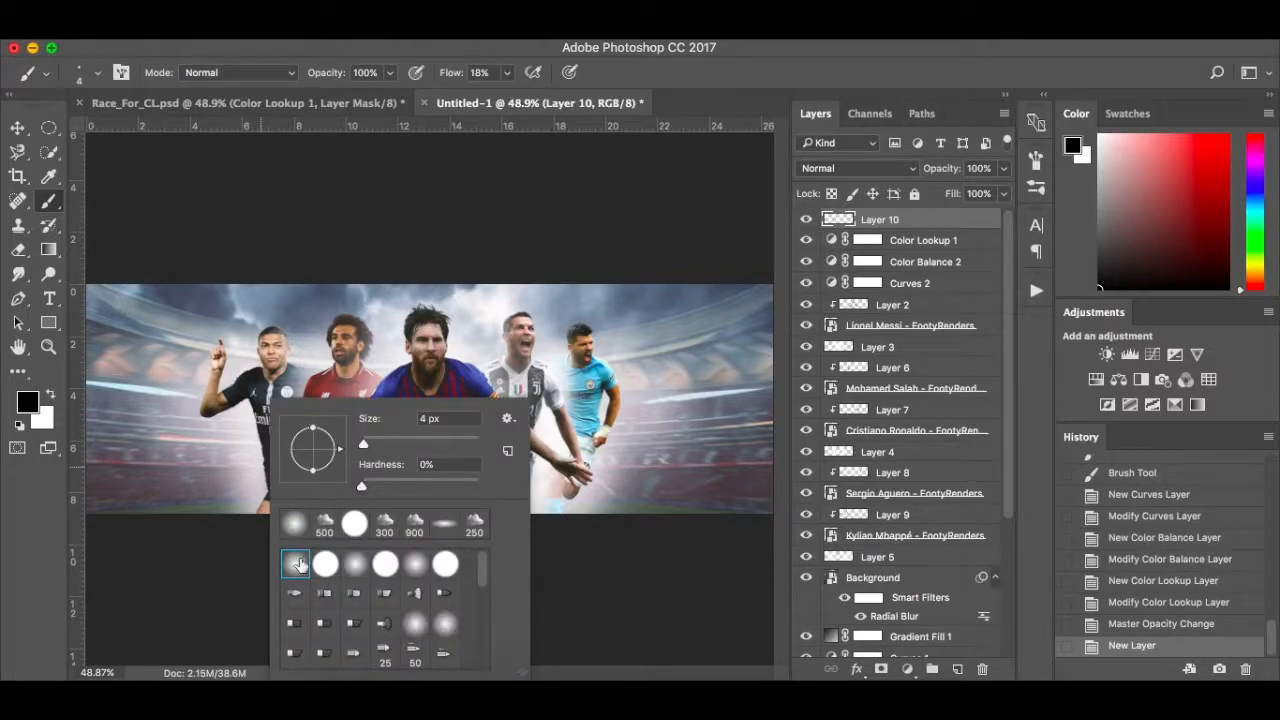
click(297, 564)
drag(363, 444, 378, 444)
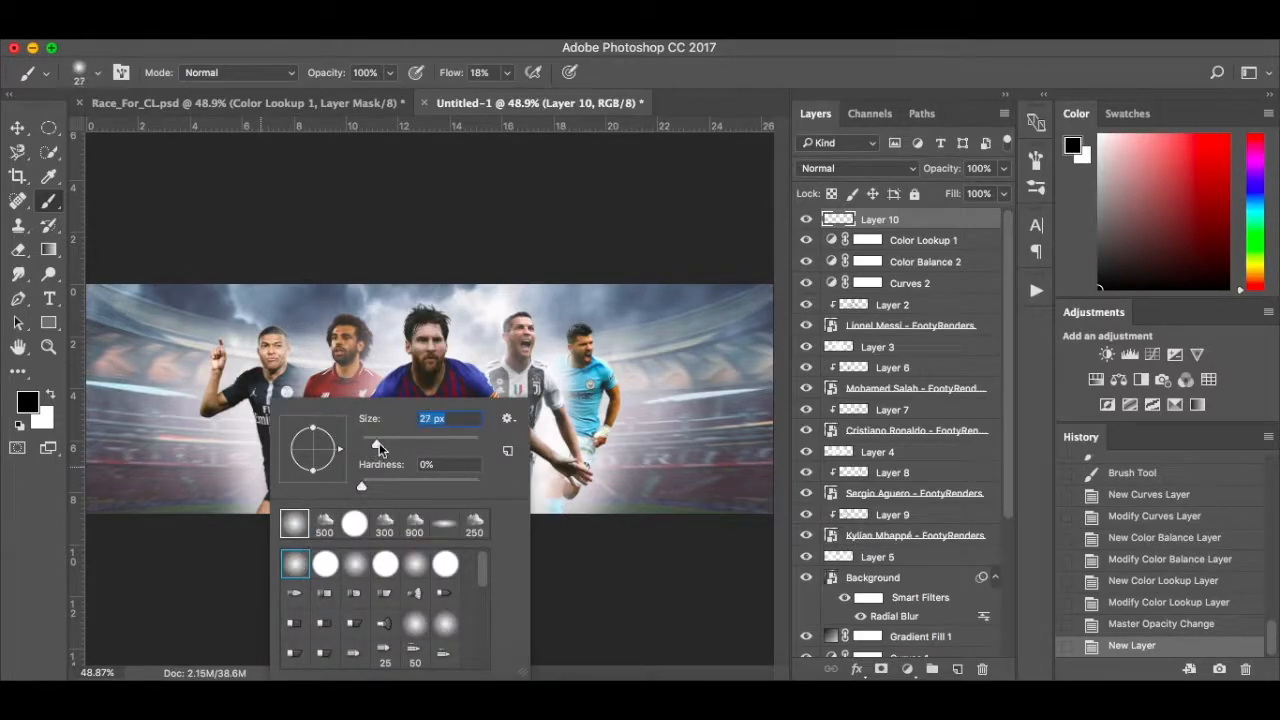
Enlarge the brush to 500 px and undo the test dab on the new layer.
click(190, 495)
key(bracketright)
key(bracketright)
key(bracketright)
key(bracketright)
key(bracketright)
key(bracketright)
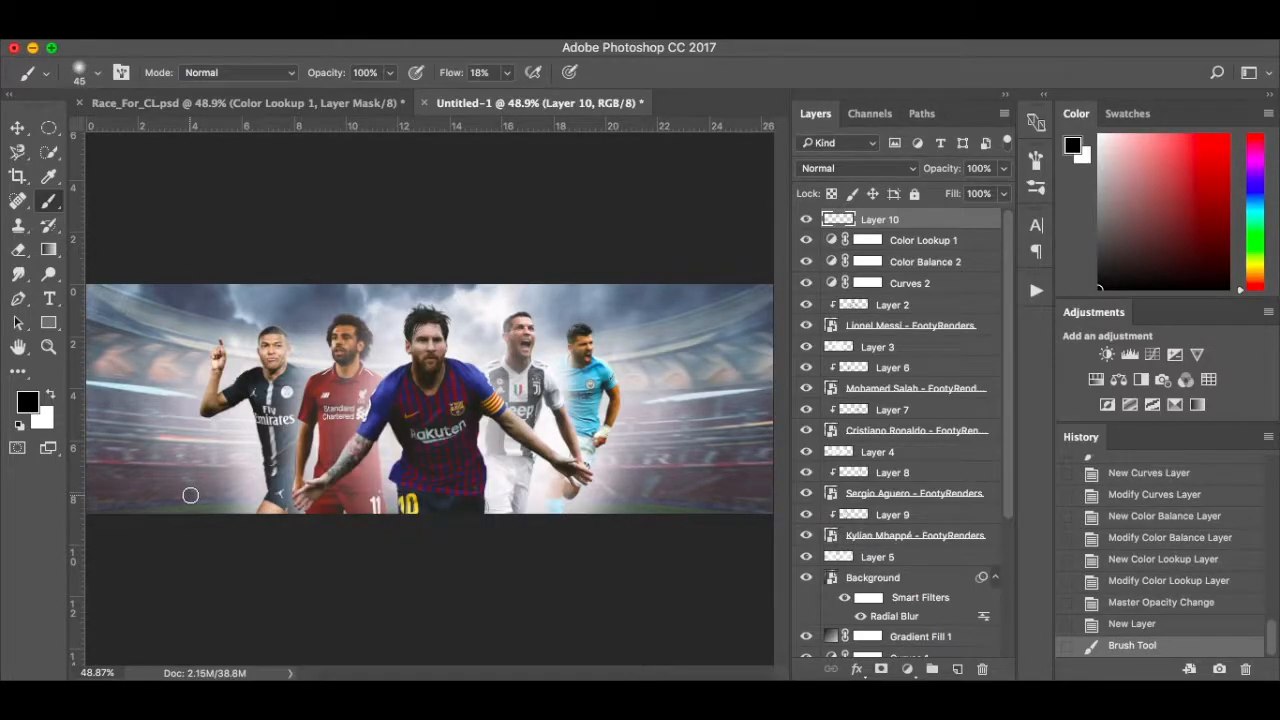
key(bracketright)
key(bracketright)
key(bracketright)
key(bracketright)
key(bracketright)
key(bracketright)
key(ctrl+z)
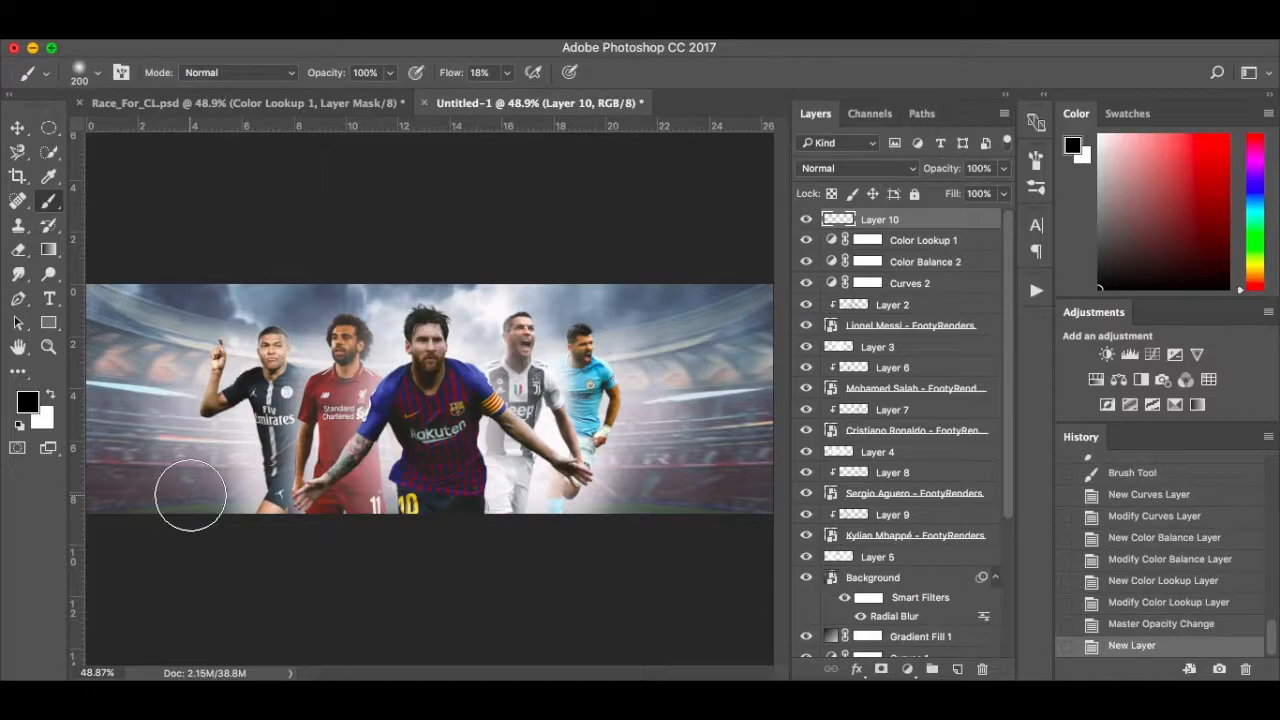
key(bracketright)
key(bracketright)
key(bracketright)
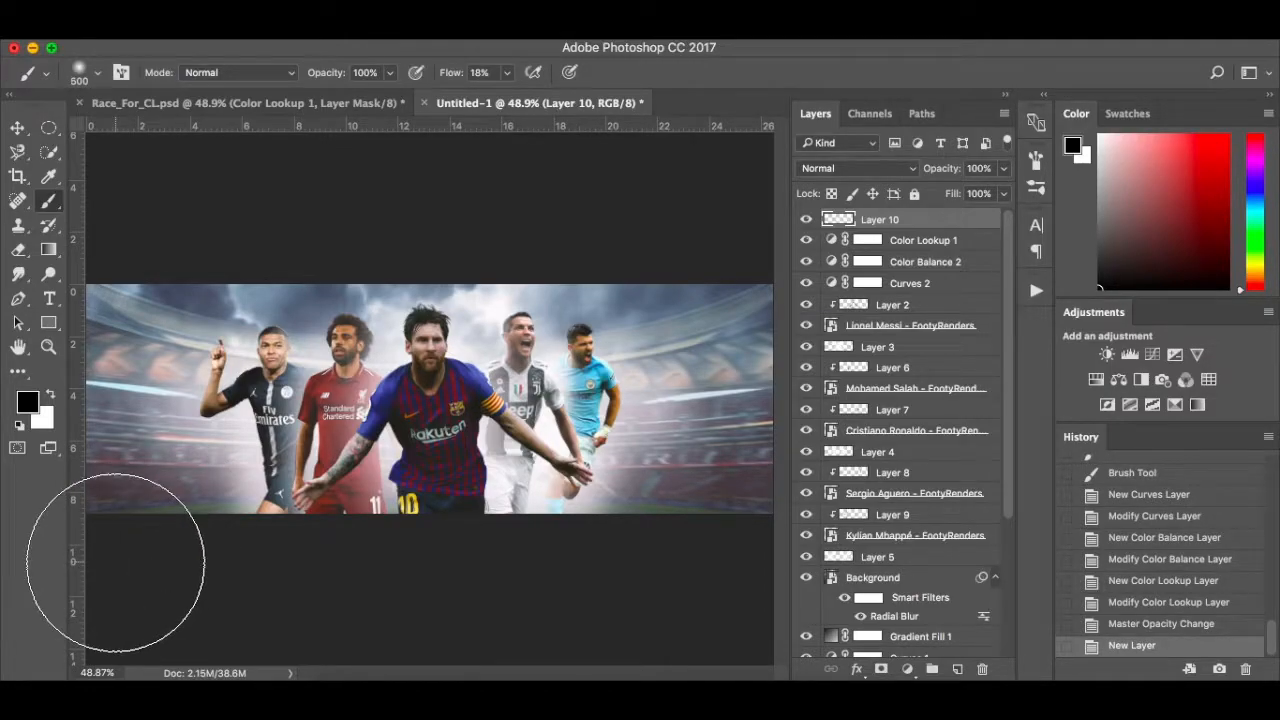
Darken the header's left edge, shade the right edge with a 250 px brush, and compare with Layer 10 hidden.
drag(65, 366, 106, 256)
key(bracketleft)
key(bracketleft)
key(bracketleft)
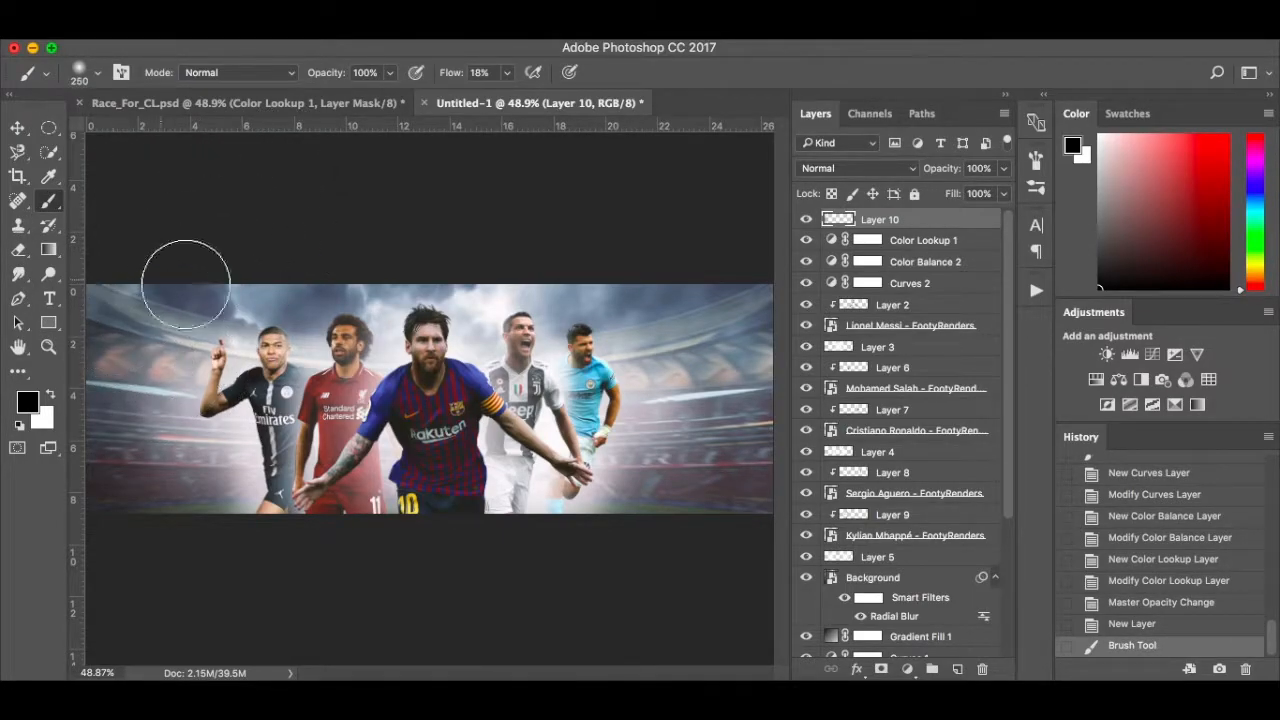
drag(813, 471, 815, 488)
drag(743, 525, 809, 390)
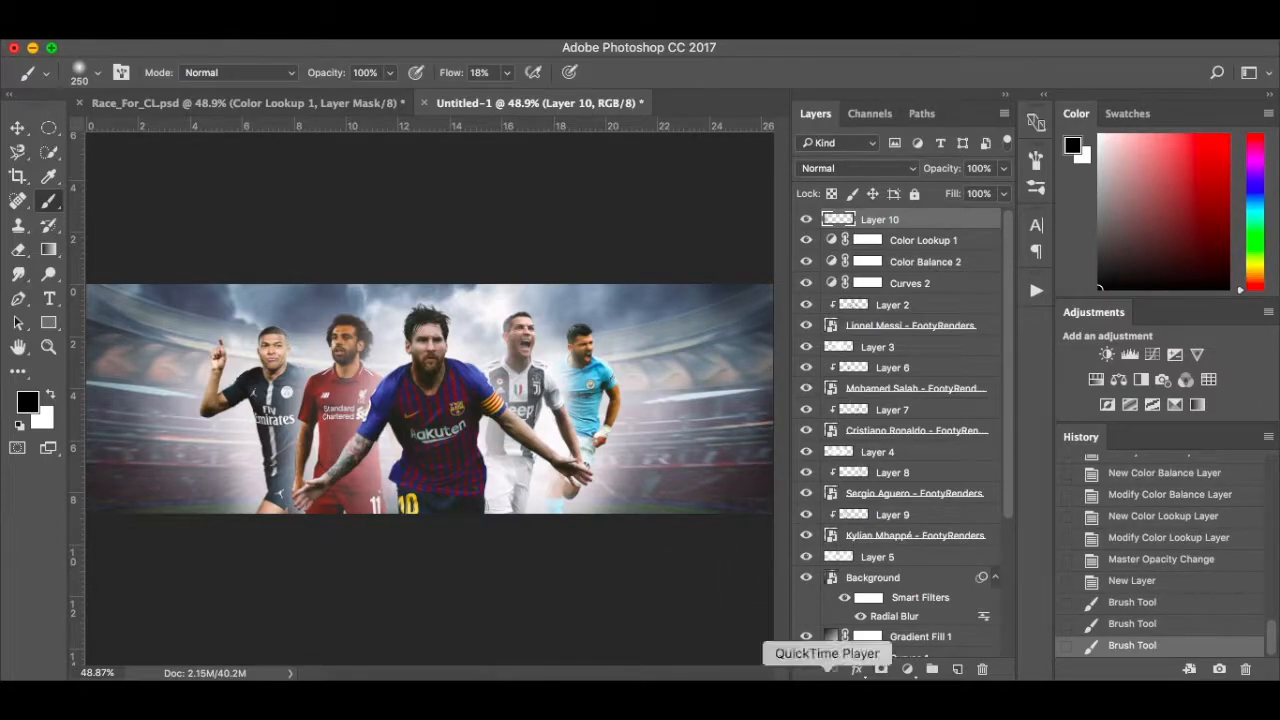
click(806, 219)
click(806, 219)
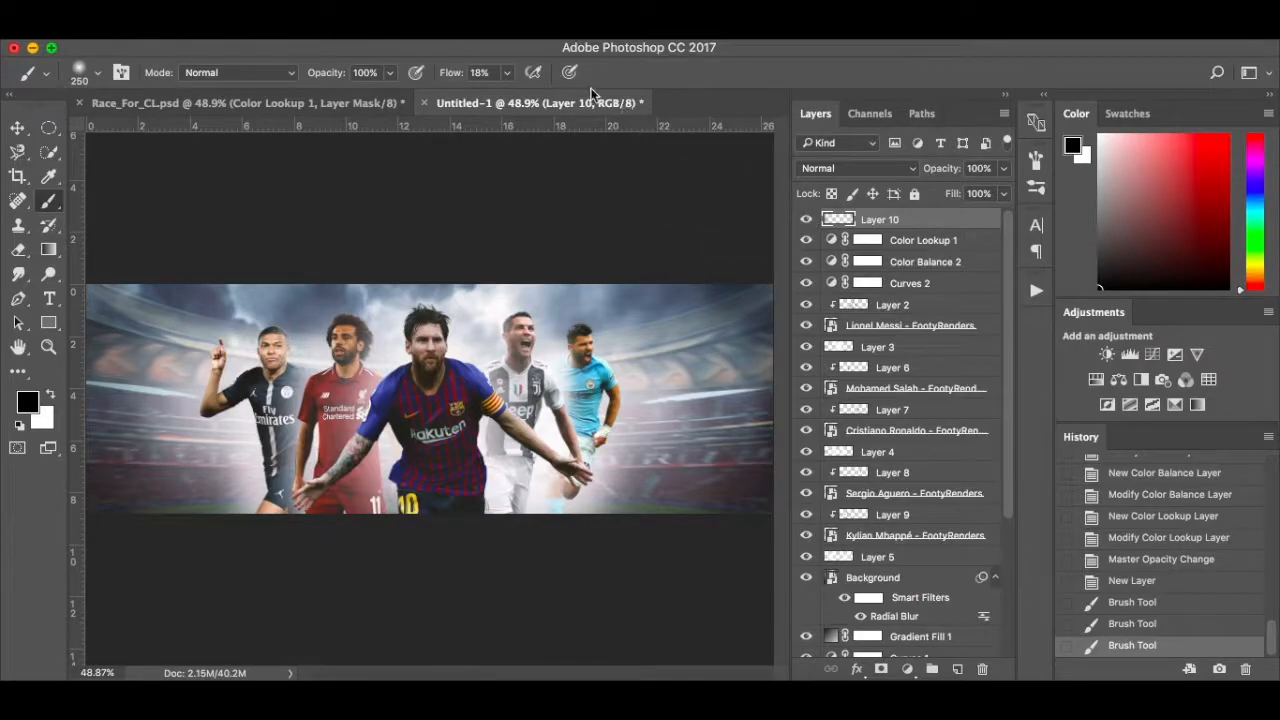
Lower the brush flow to 9% and softly darken the upper right, right and left edges of the header on Layer 10.
click(507, 72)
drag(506, 95, 498, 95)
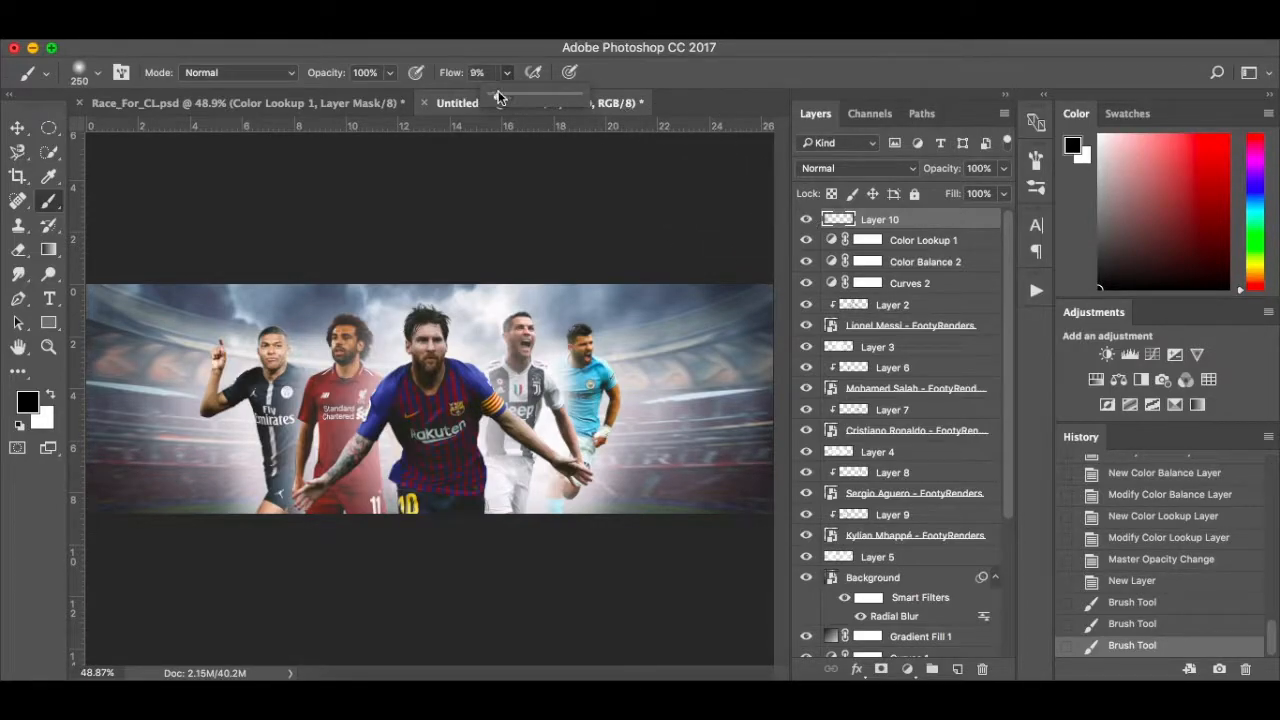
mouse_move(571, 251)
mouse_down()
mouse_move(635, 255)
mouse_move(749, 286)
mouse_up()
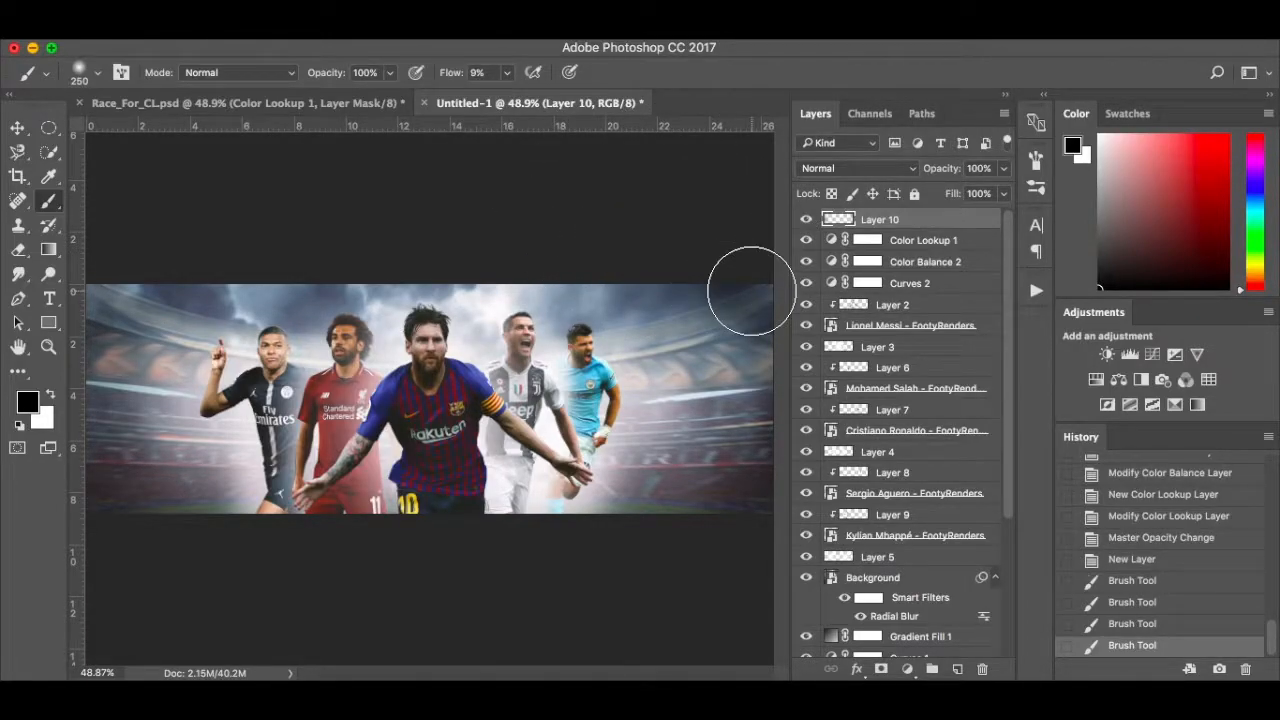
drag(766, 343, 766, 571)
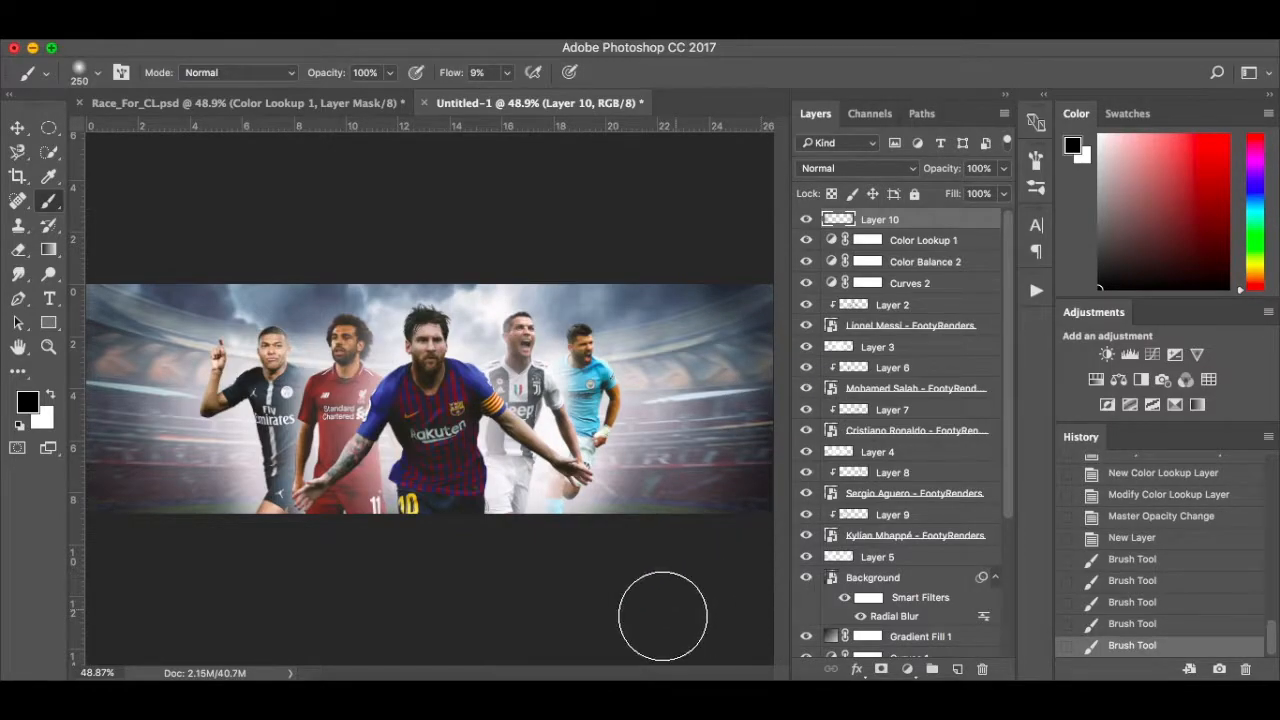
drag(797, 482, 799, 485)
drag(145, 558, 40, 378)
drag(94, 434, 114, 177)
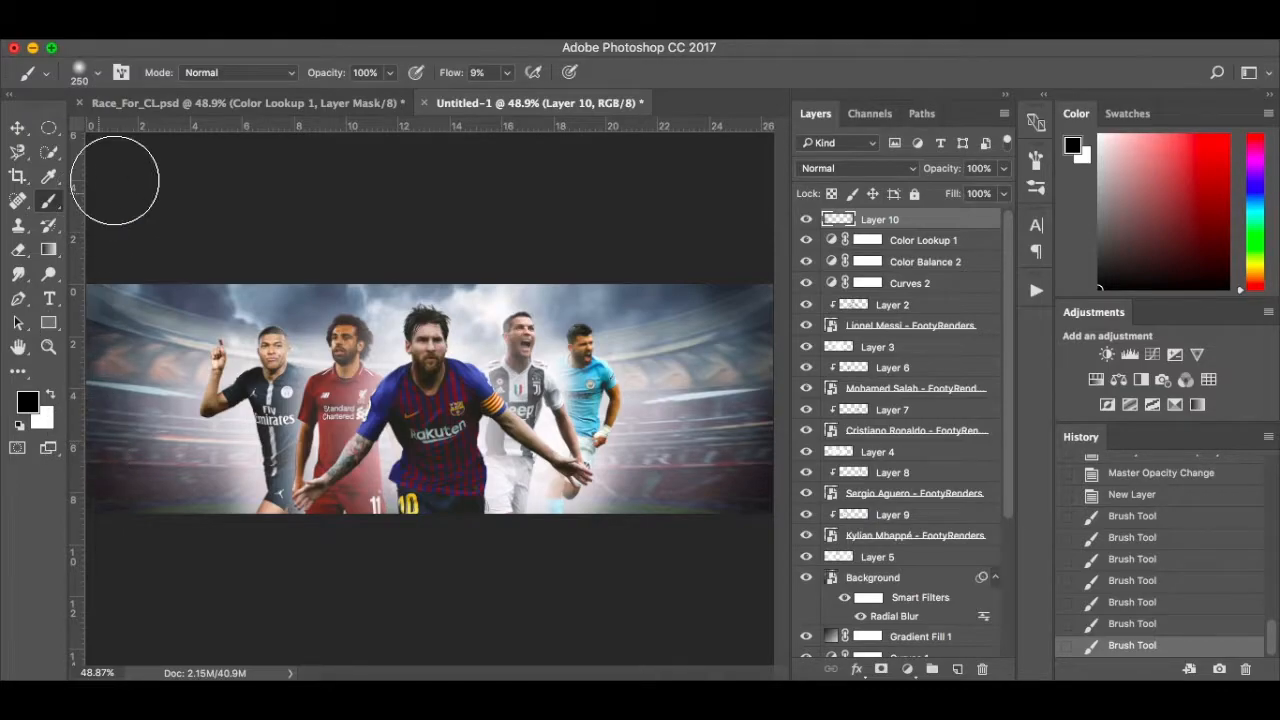
drag(120, 262, 50, 316)
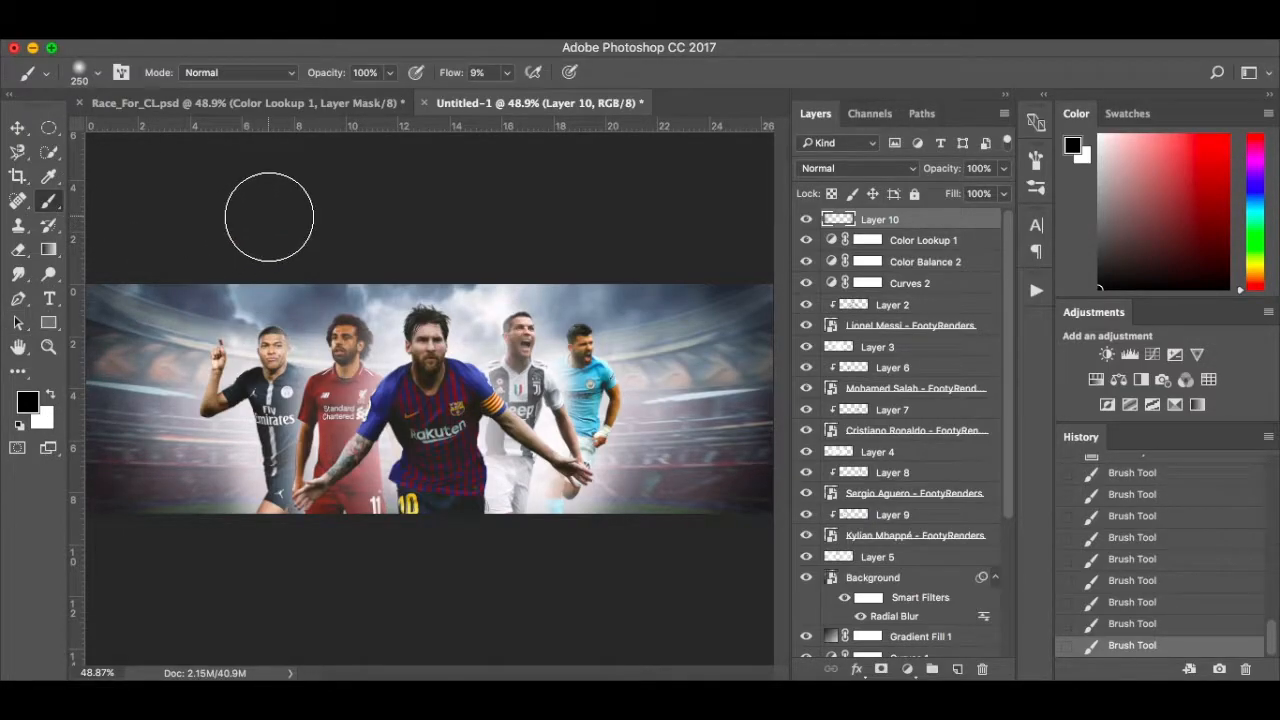
key(v)
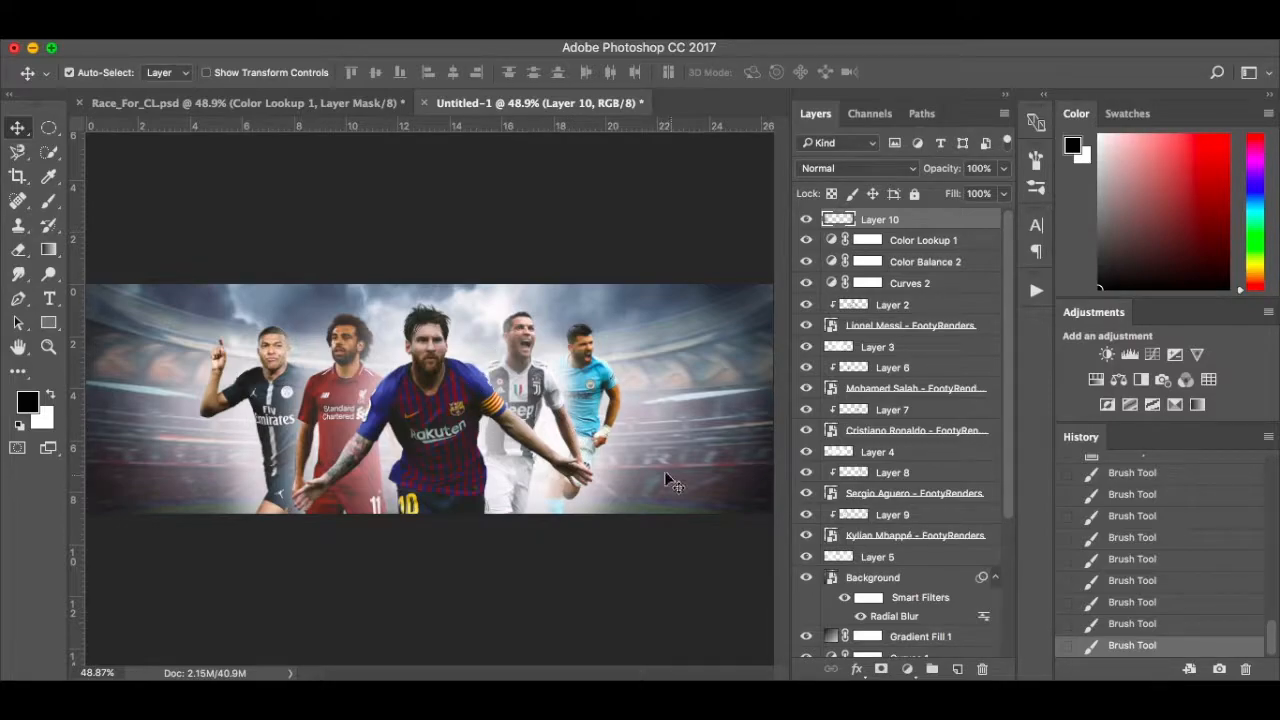
click(938, 371)
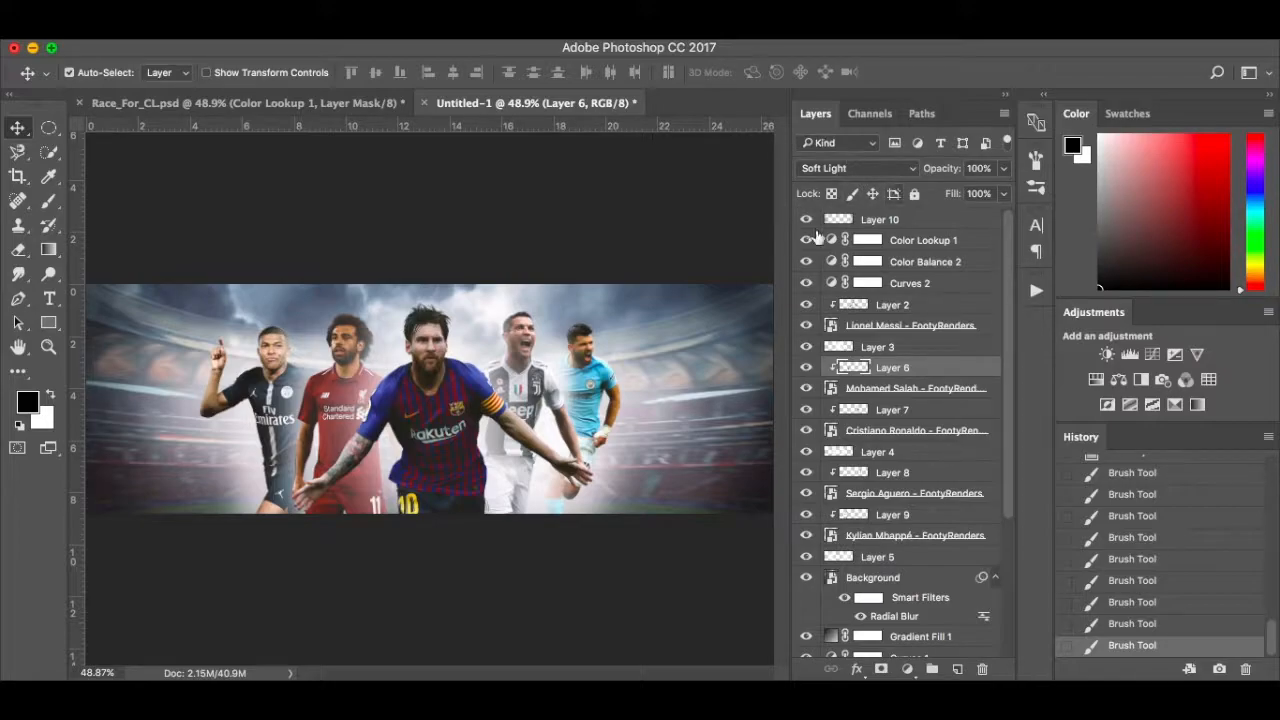